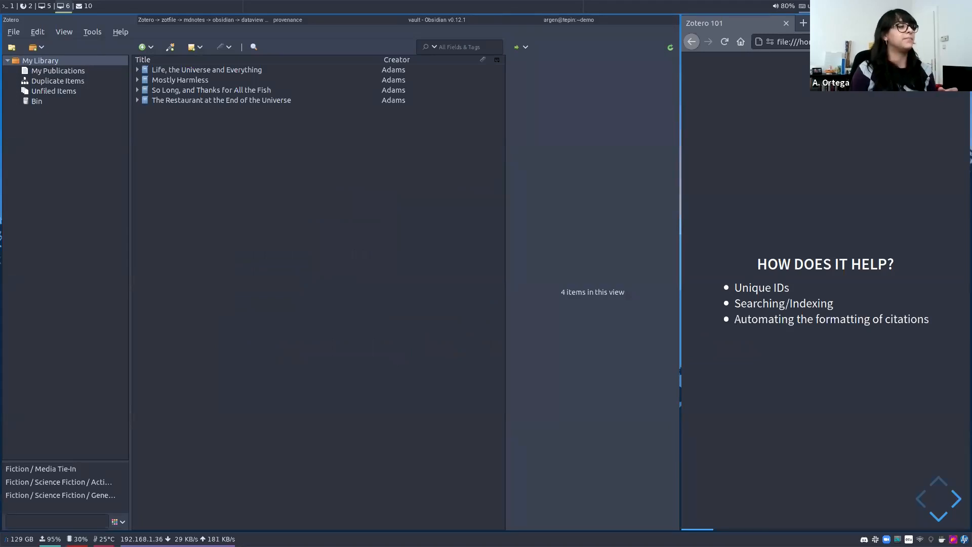
Copy the citation of the book "Life, the Universe and Everything" from the Zotero library.
{"action": "left_click", "coordinate": [171, 71]}
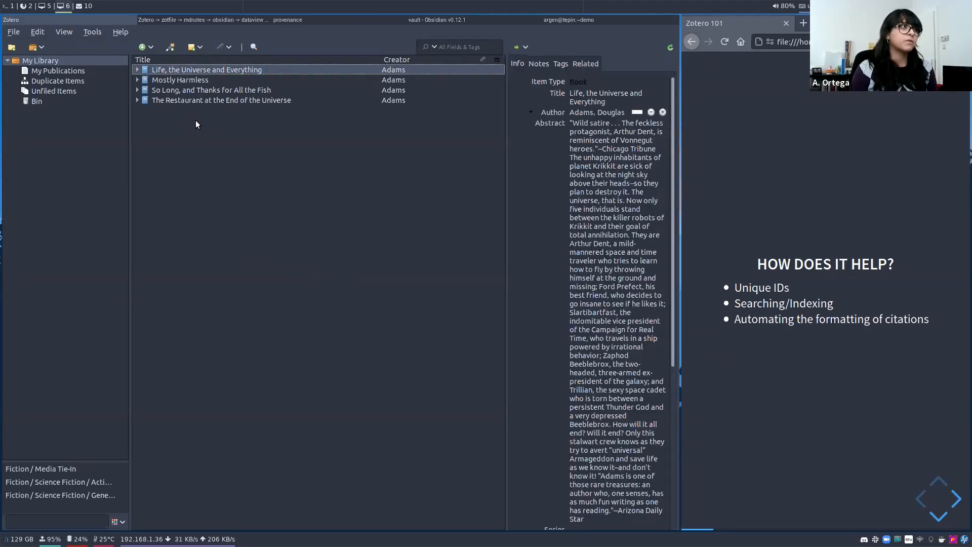
{"action": "left_click", "coordinate": [434, 19]}
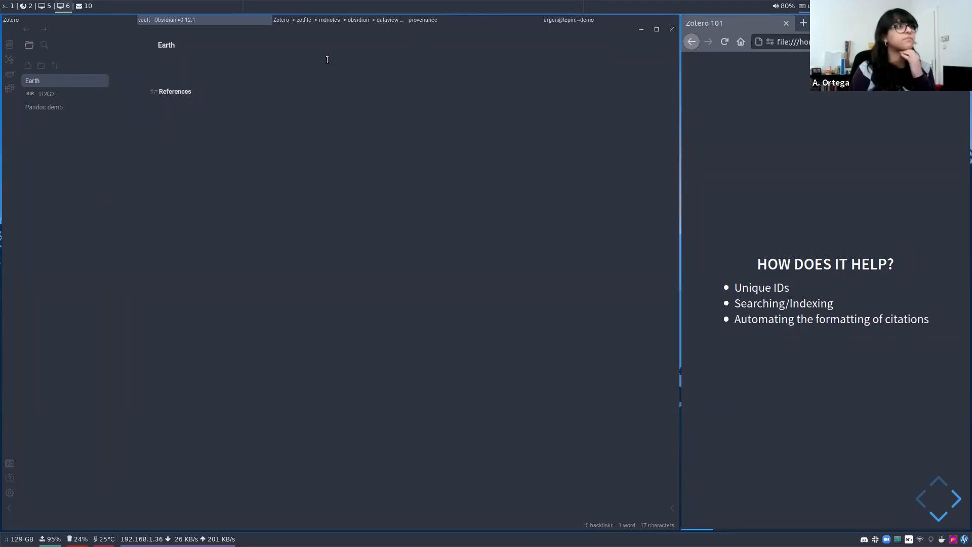
{"action": "left_click", "coordinate": [118, 18]}
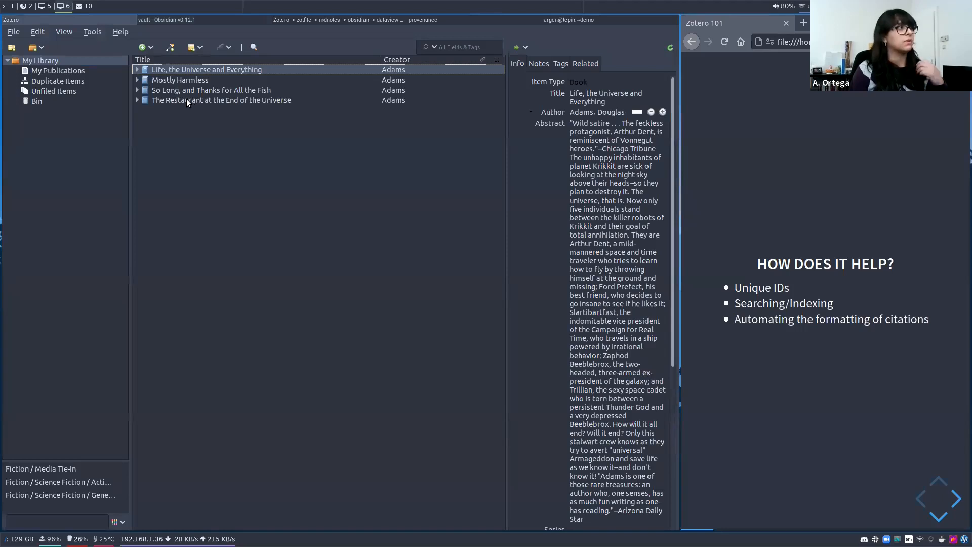
{"action": "left_click", "coordinate": [39, 32]}
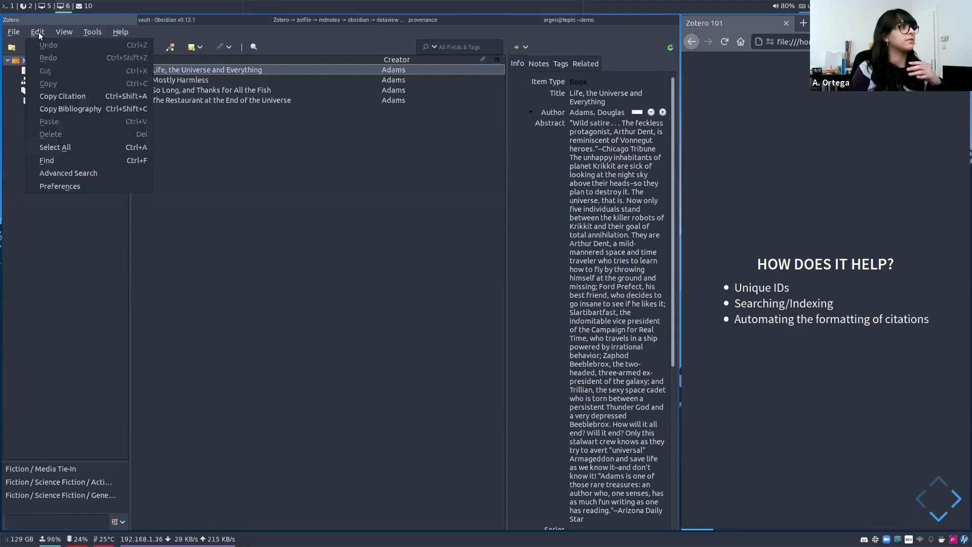
{"action": "left_click", "coordinate": [67, 107]}
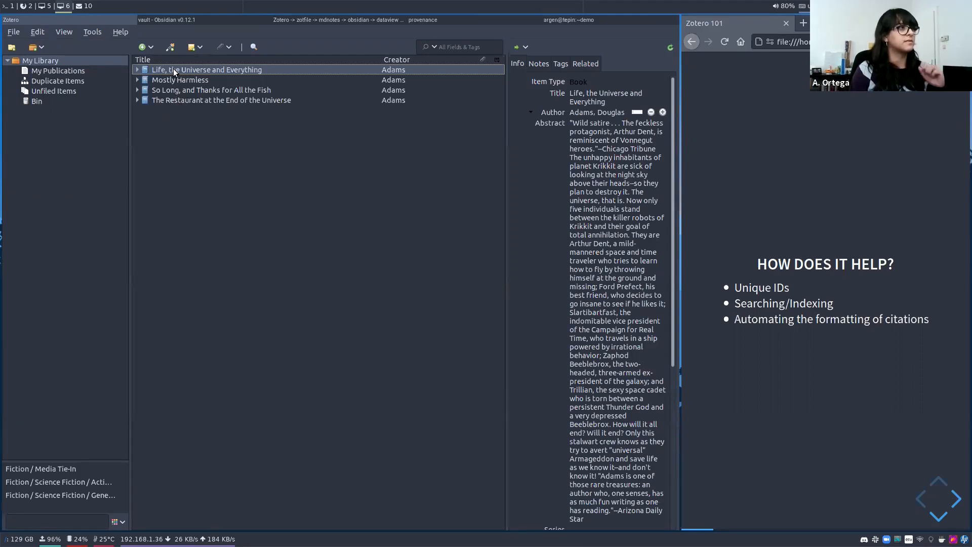
{"action": "left_click", "coordinate": [40, 32]}
{"action": "left_click", "coordinate": [78, 96]}
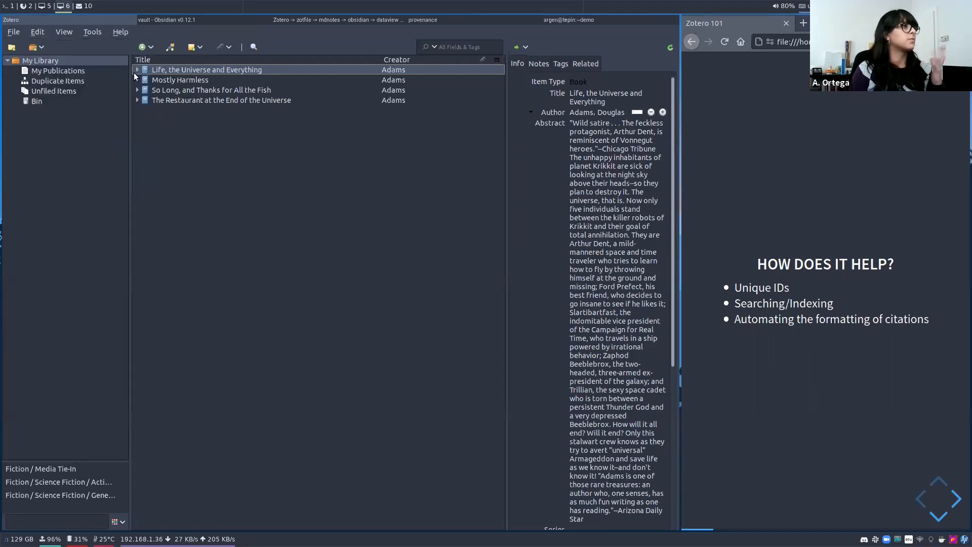
Switch to Obsidian and write "What is 42?" above the References heading in the Earth note.
{"action": "left_click", "coordinate": [191, 19]}
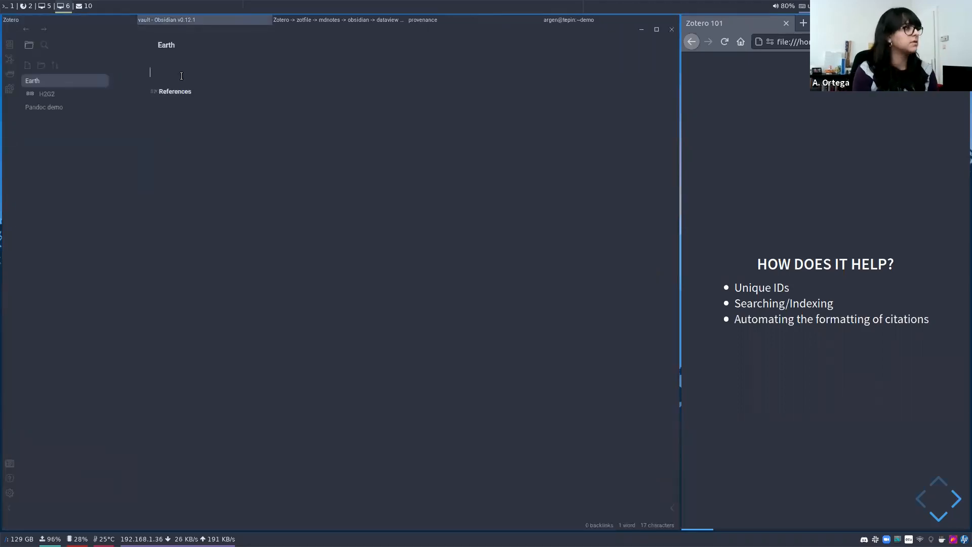
{"action": "type", "text": "The mean"}
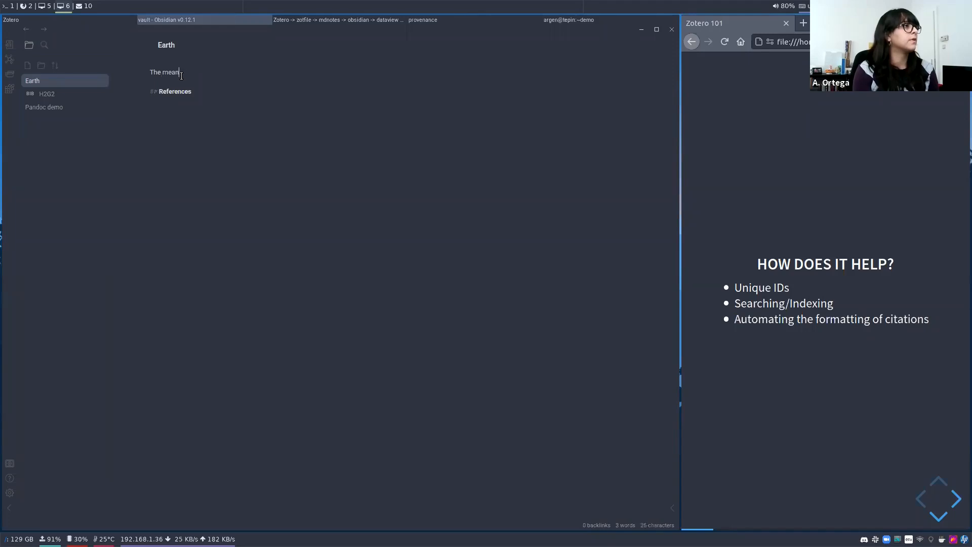
{"action": "key", "text": "BackSpace"}
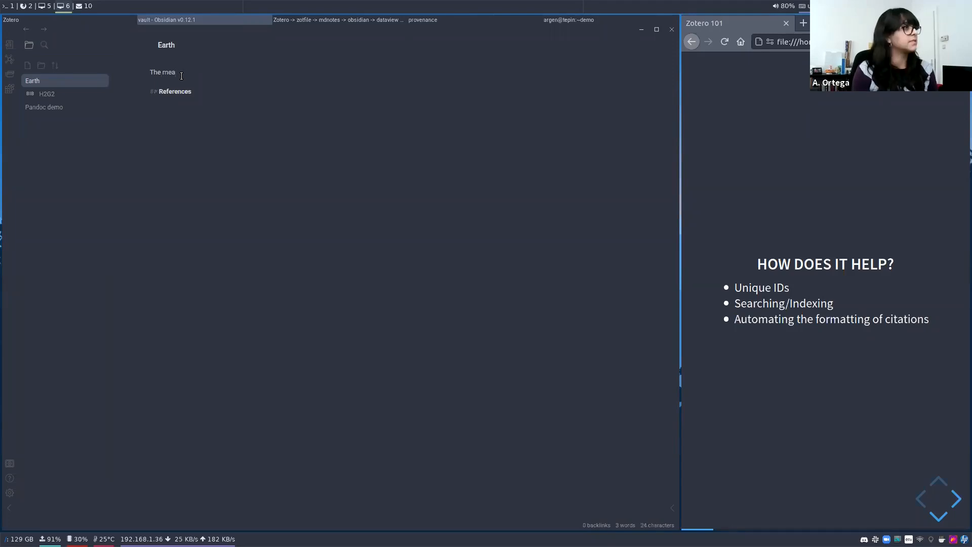
{"action": "key", "text": "shift+Home"}
{"action": "key", "text": "BackSpace"}
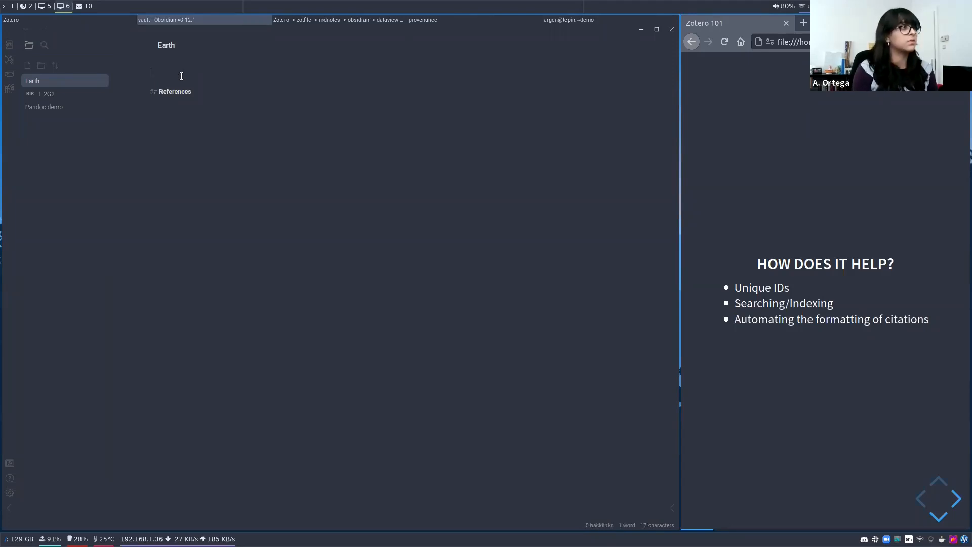
{"action": "type", "text": "What is 42?"}
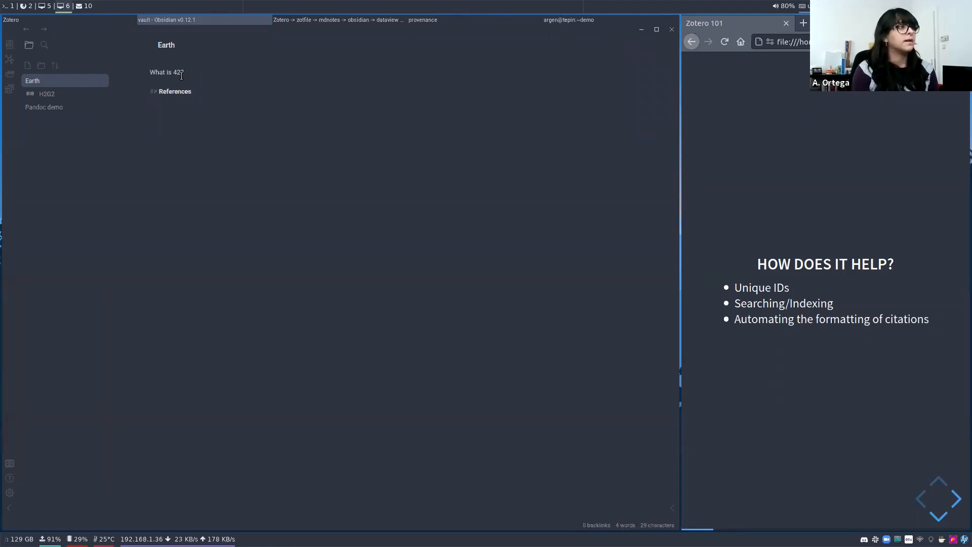
Paste the copied citation after "What is 42?" and undo the paste.
{"action": "key", "text": "ctrl+v"}
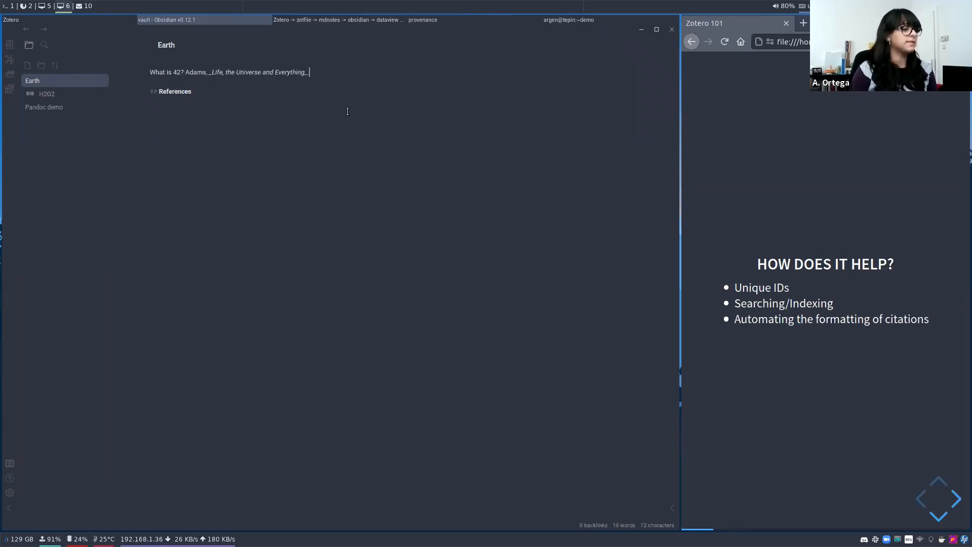
{"action": "key", "text": "ctrl+z"}
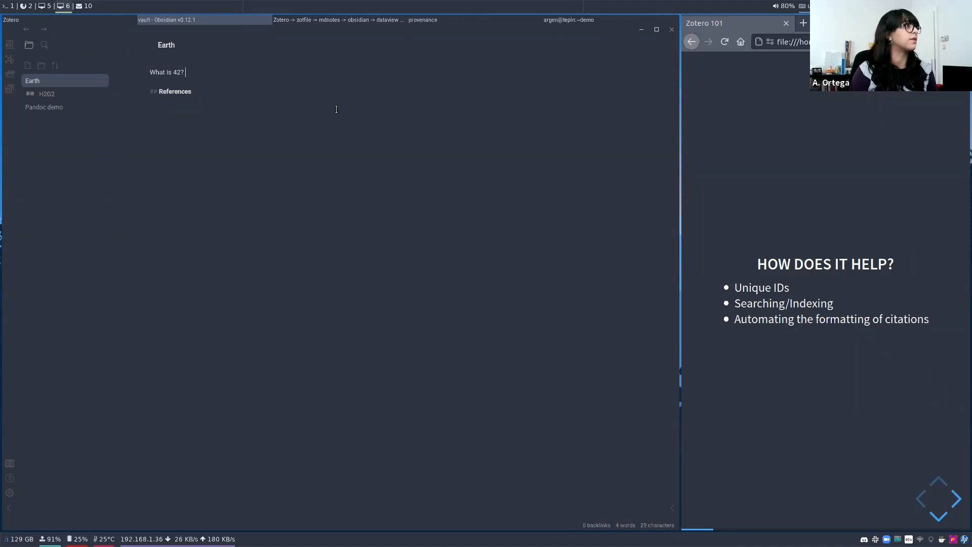
Switch to Zotero and select Chicago Manual of Style 17th edition (author-date) in the citation style preferences.
{"action": "left_click", "coordinate": [58, 17]}
{"action": "left_click", "coordinate": [36, 31]}
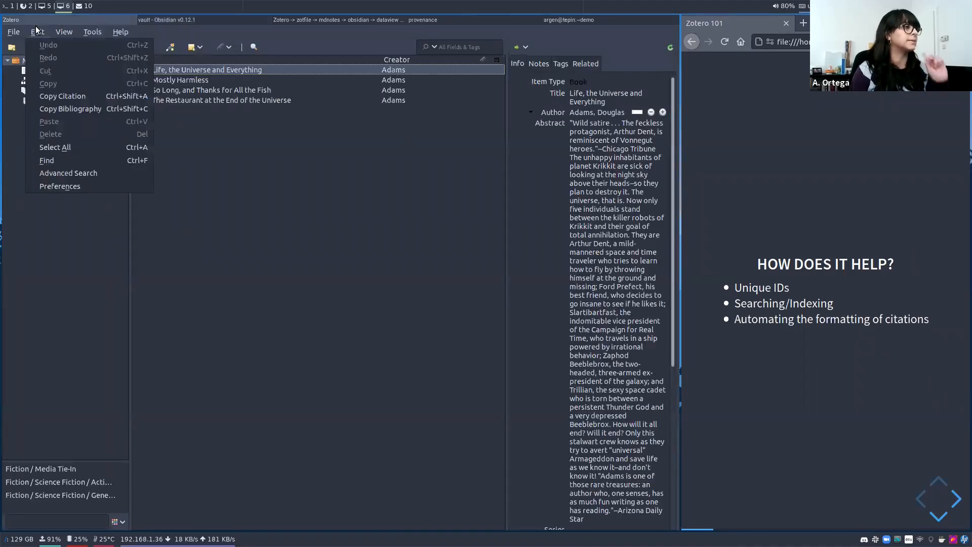
{"action": "left_click", "coordinate": [71, 186]}
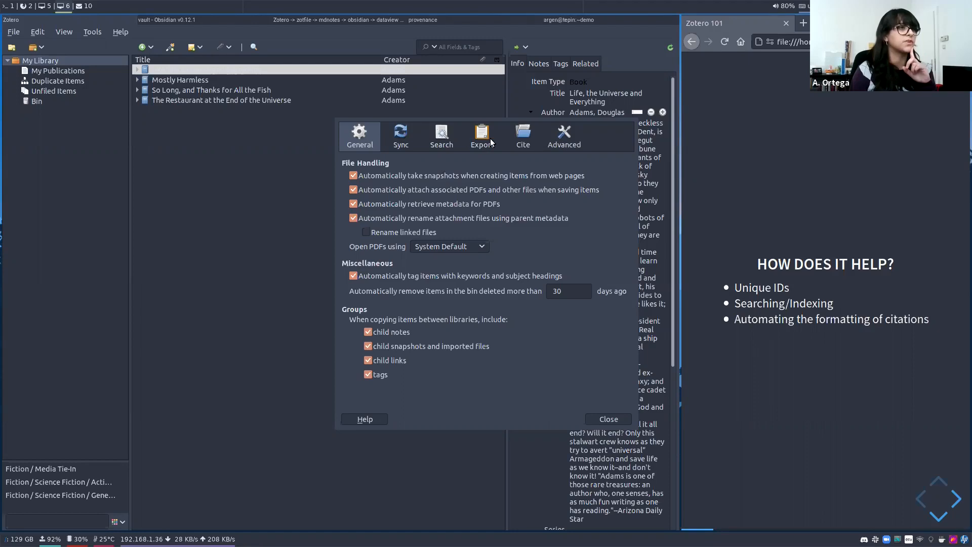
{"action": "left_click", "coordinate": [522, 136]}
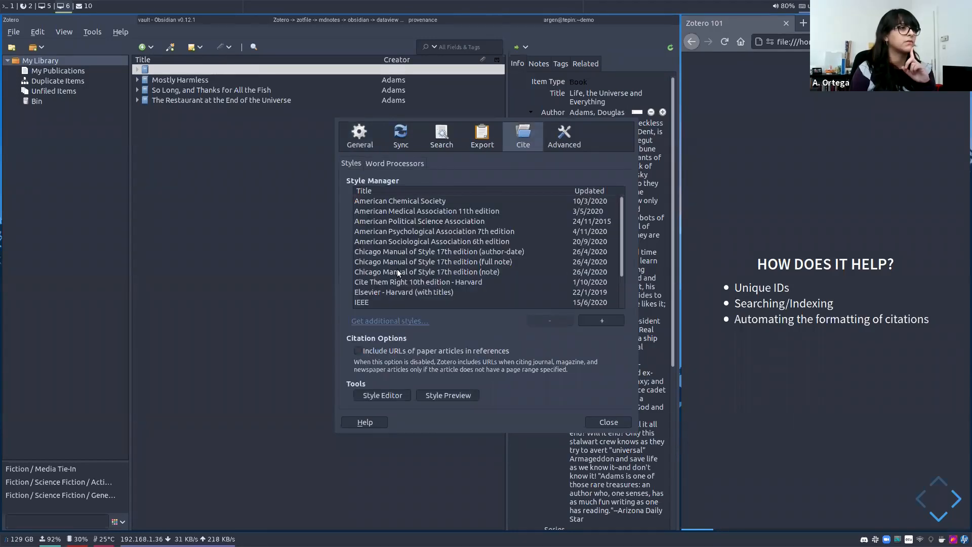
{"action": "scroll", "coordinate": [397, 250], "scroll_direction": "down", "scroll_amount": 2}
{"action": "scroll", "coordinate": [397, 254], "scroll_direction": "up", "scroll_amount": 2}
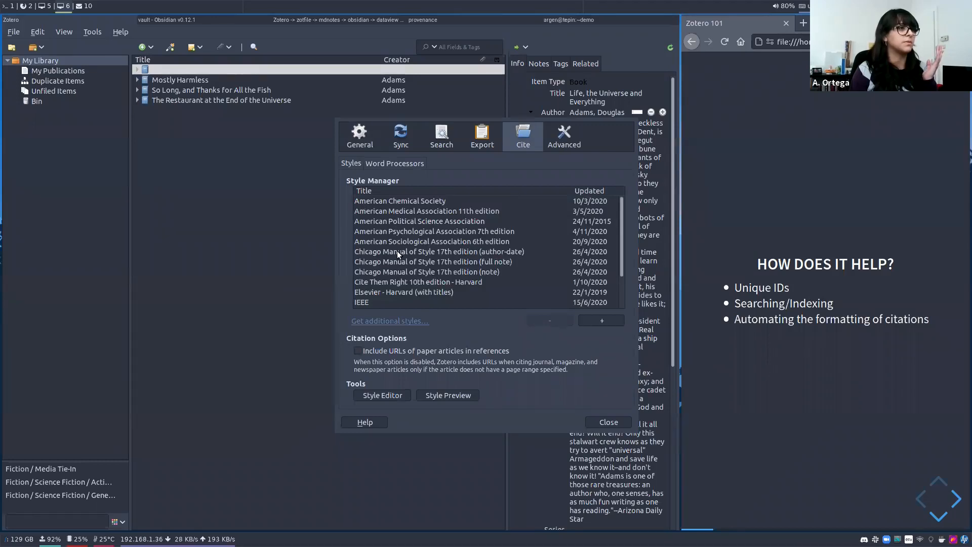
{"action": "left_click", "coordinate": [397, 252]}
{"action": "left_click", "coordinate": [596, 420]}
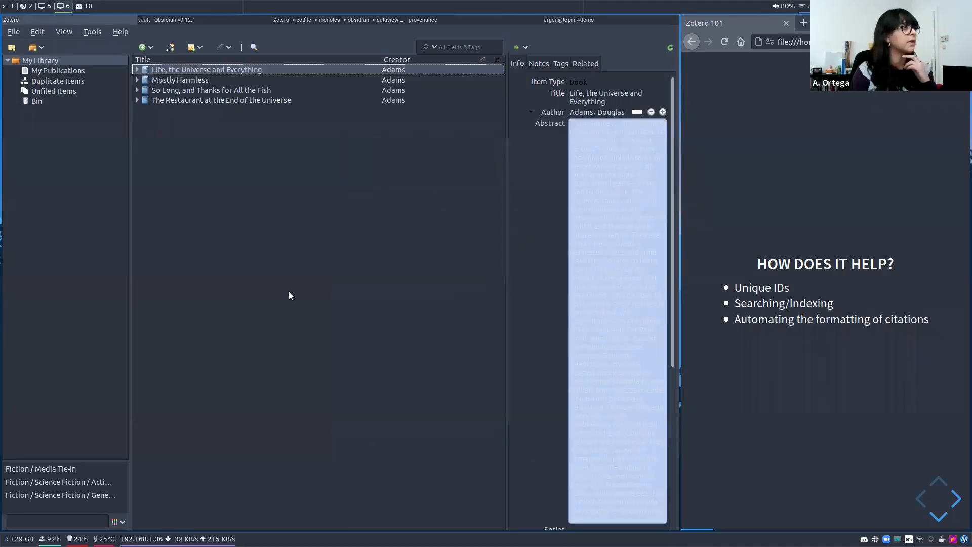
Copy the selected book's citation and paste it after "What is 42?" in the Obsidian note Earth.
{"action": "right_click", "coordinate": [178, 70]}
{"action": "key", "text": "Escape"}
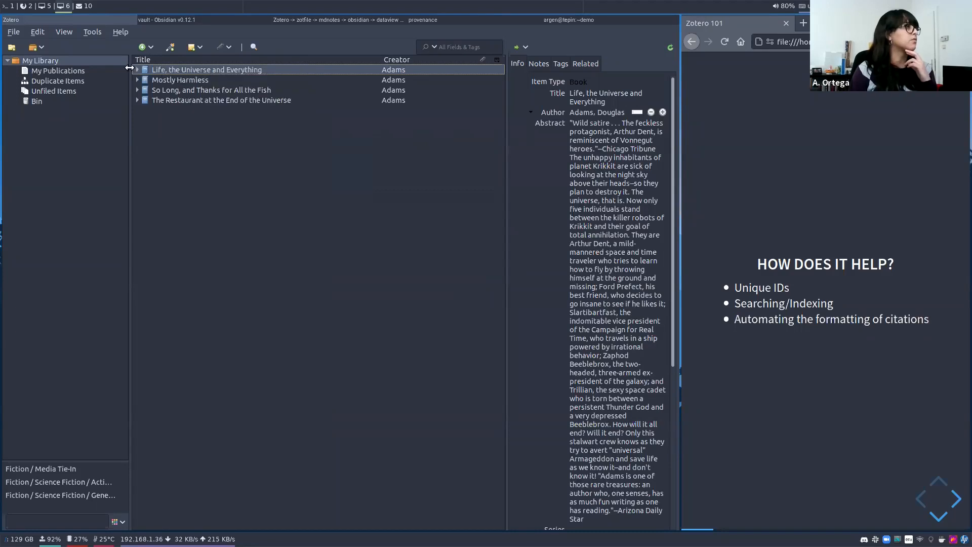
{"action": "left_click", "coordinate": [41, 30]}
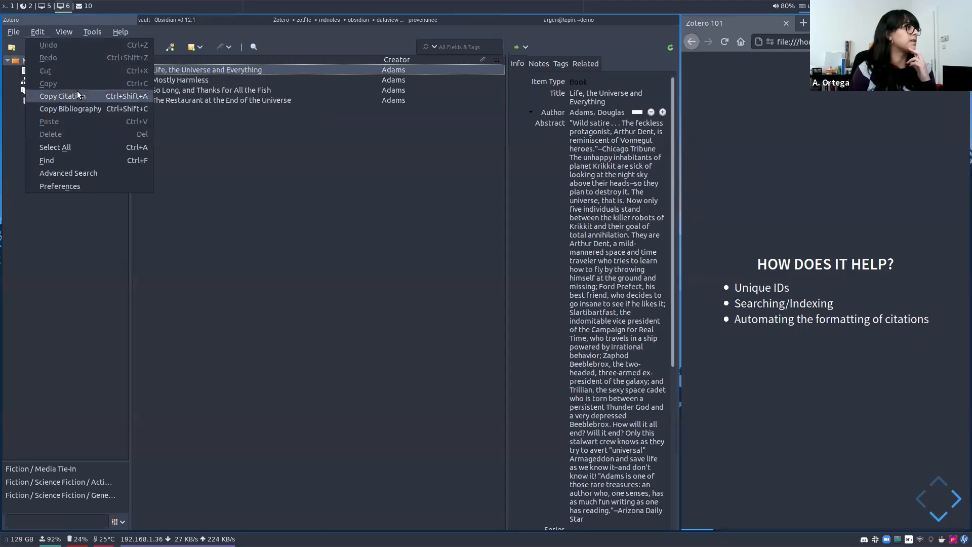
{"action": "left_click", "coordinate": [77, 94]}
{"action": "left_click", "coordinate": [188, 20]}
{"action": "key", "text": "ctrl+v"}
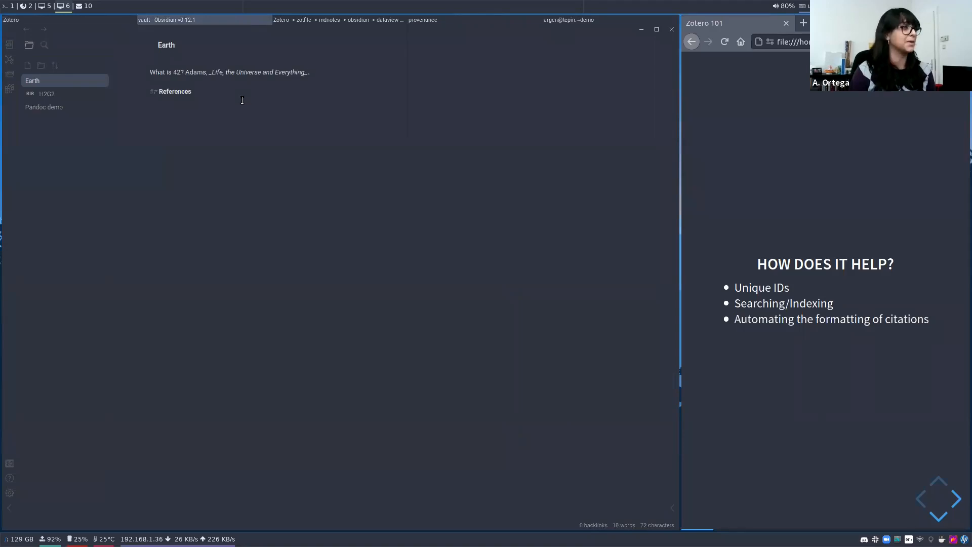
Switch to Zotero and select the IEEE style in the citation style preferences.
{"action": "left_click", "coordinate": [60, 18]}
{"action": "left_click", "coordinate": [36, 32]}
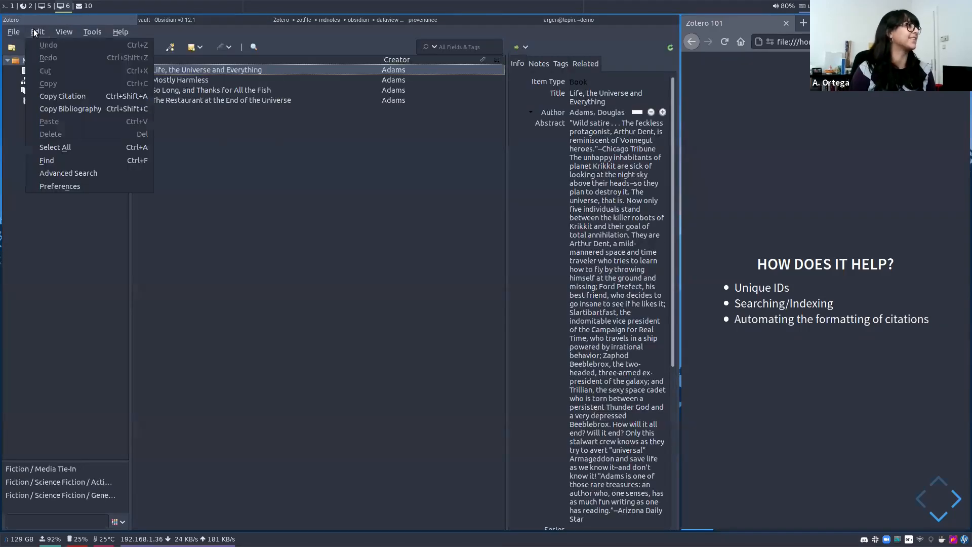
{"action": "left_click", "coordinate": [89, 187]}
{"action": "left_click", "coordinate": [355, 299]}
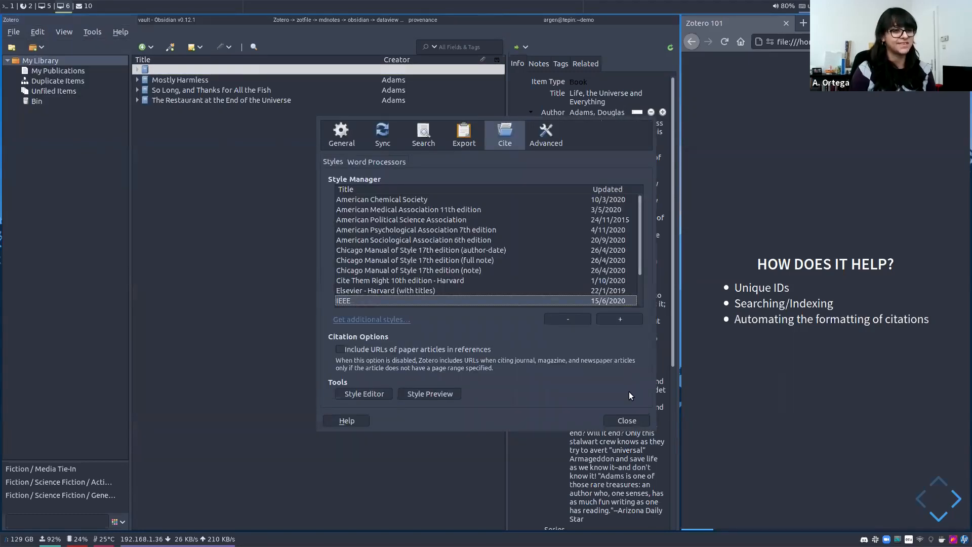
{"action": "left_click", "coordinate": [616, 422]}
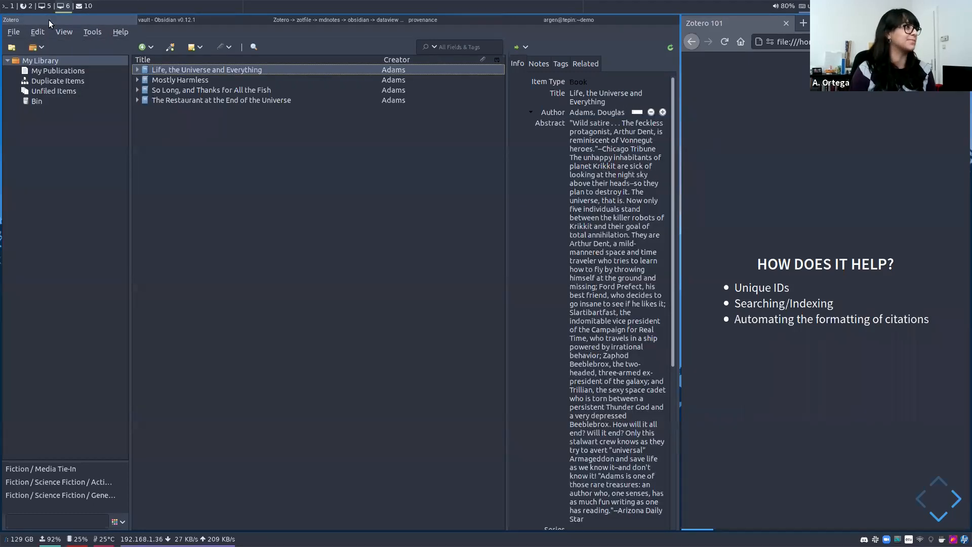
Copy the book's citation again in Zotero and try pasting it into the Earth note in Obsidian.
{"action": "left_click", "coordinate": [33, 32]}
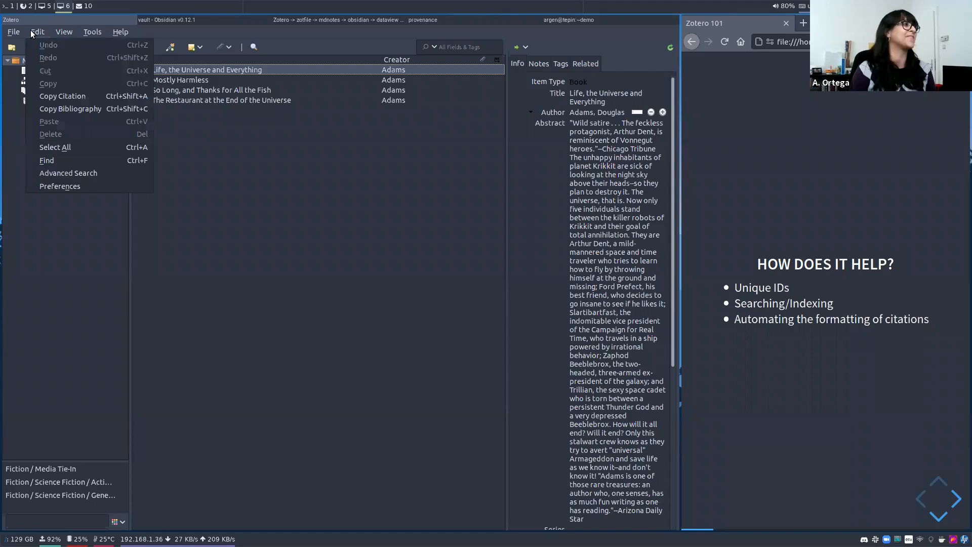
{"action": "left_click", "coordinate": [76, 95]}
{"action": "left_click", "coordinate": [192, 19]}
{"action": "key", "text": "ctrl+v"}
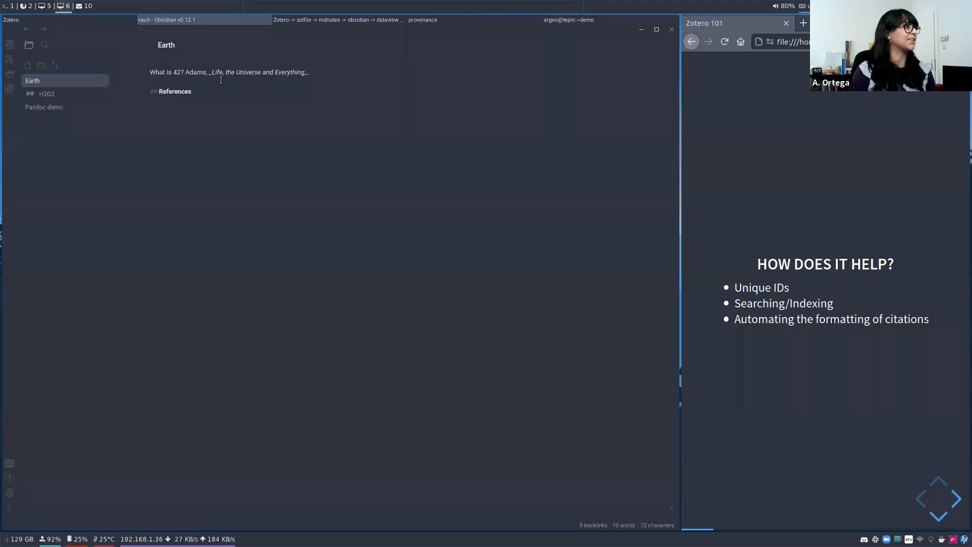
Delete the italic citation following "What is 42?" in the Earth note.
{"action": "key", "text": "ctrl+shift+Left"}
{"action": "key", "text": "ctrl+shift+Left"}
{"action": "key", "text": "ctrl+shift+Left"}
{"action": "key", "text": "ctrl+shift+Left"}
{"action": "key", "text": "ctrl+shift+Left"}
{"action": "key", "text": "ctrl+shift+Left"}
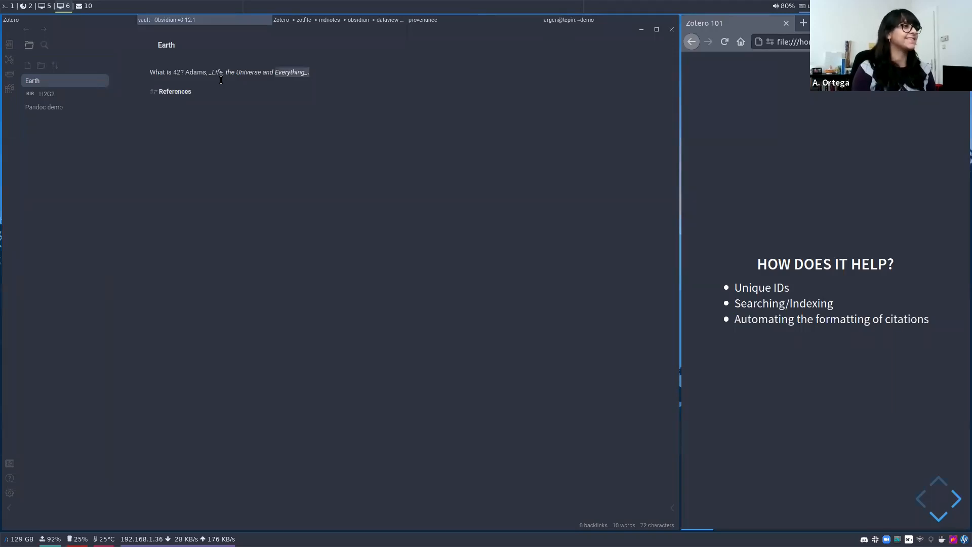
{"action": "key", "text": "ctrl+shift+Left"}
{"action": "key", "text": "BackSpace"}
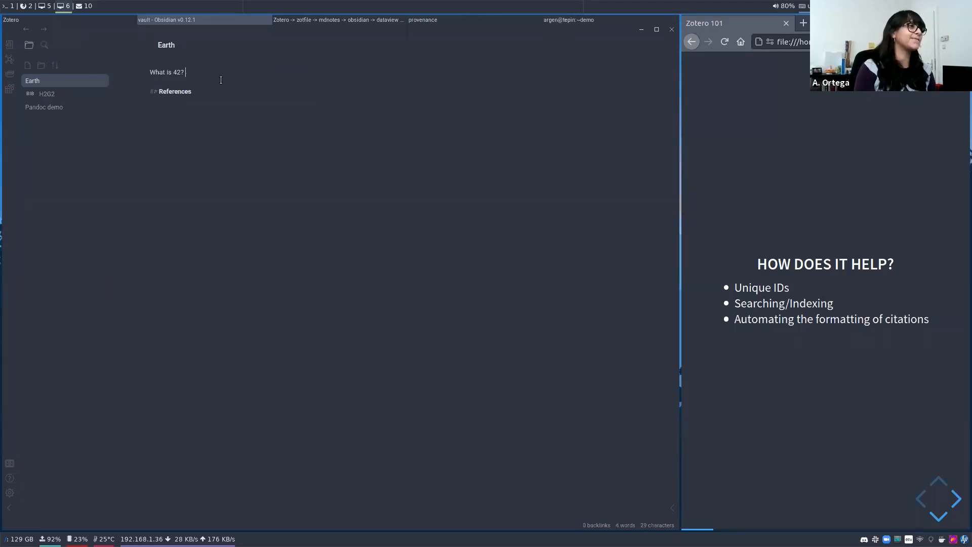
Paste the citation as plain text after "What is 42?" and remove it again.
{"action": "key", "text": "ctrl+v"}
{"action": "key", "text": "ctrl+shift+Left"}
{"action": "key", "text": "ctrl+shift+Left"}
{"action": "key", "text": "ctrl+shift+Left"}
{"action": "key", "text": "ctrl+shift+Left"}
{"action": "key", "text": "ctrl+shift+Left"}
{"action": "key", "text": "ctrl+shift+Left"}
{"action": "key", "text": "ctrl+shift+Left"}
{"action": "key", "text": "ctrl+shift+Left"}
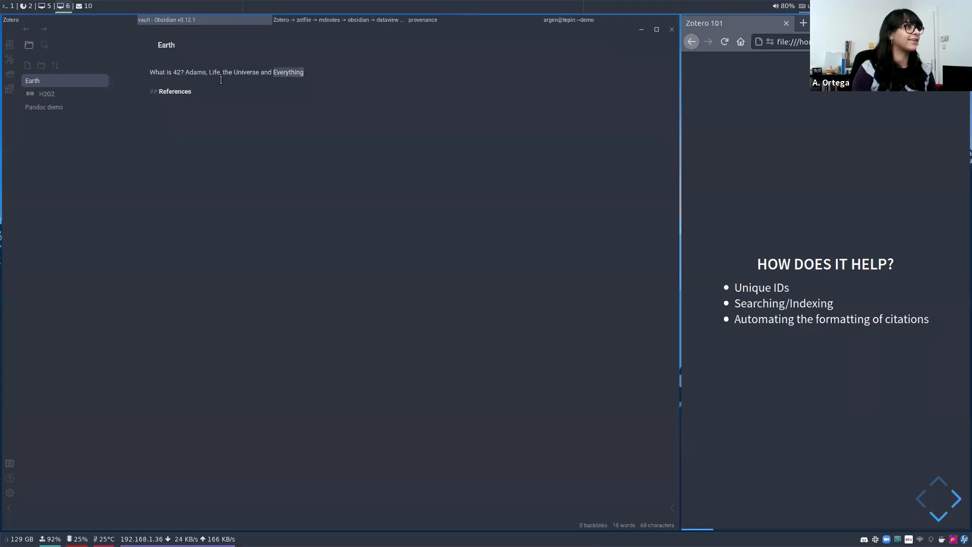
{"action": "key", "text": "BackSpace"}
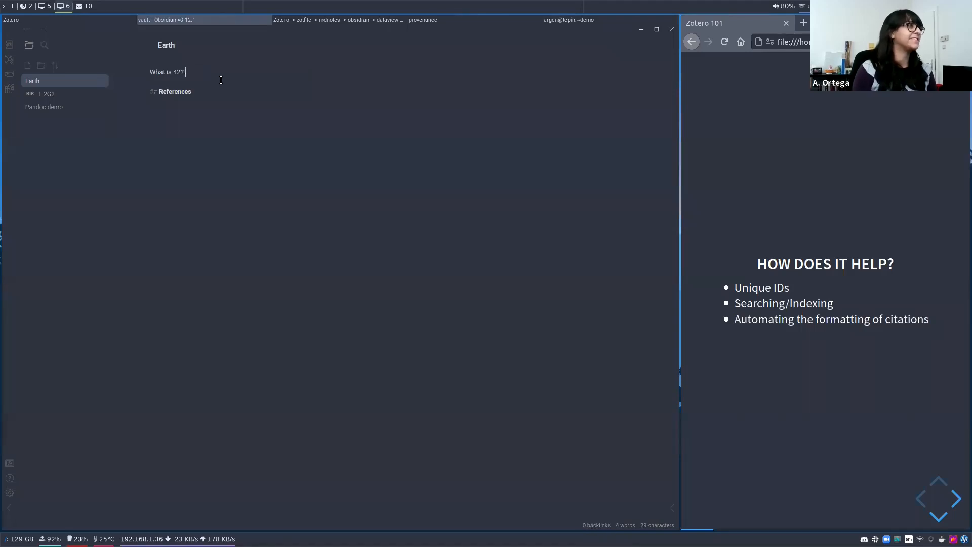
Copy the book's bibliography entry from Zotero and paste it under References in the Obsidian note Earth, removing the closing period.
{"action": "left_click", "coordinate": [90, 17]}
{"action": "left_click", "coordinate": [34, 31]}
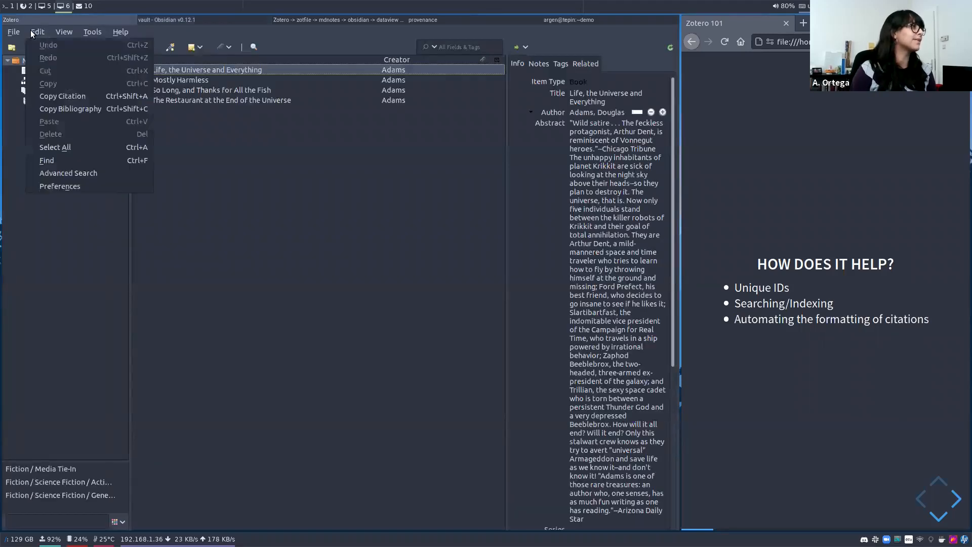
{"action": "left_click", "coordinate": [61, 110]}
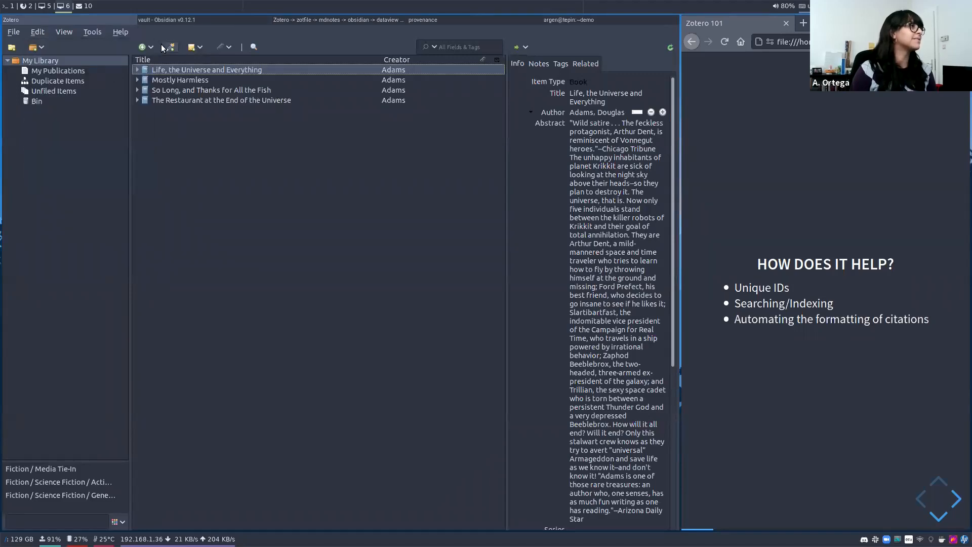
{"action": "left_click", "coordinate": [206, 21]}
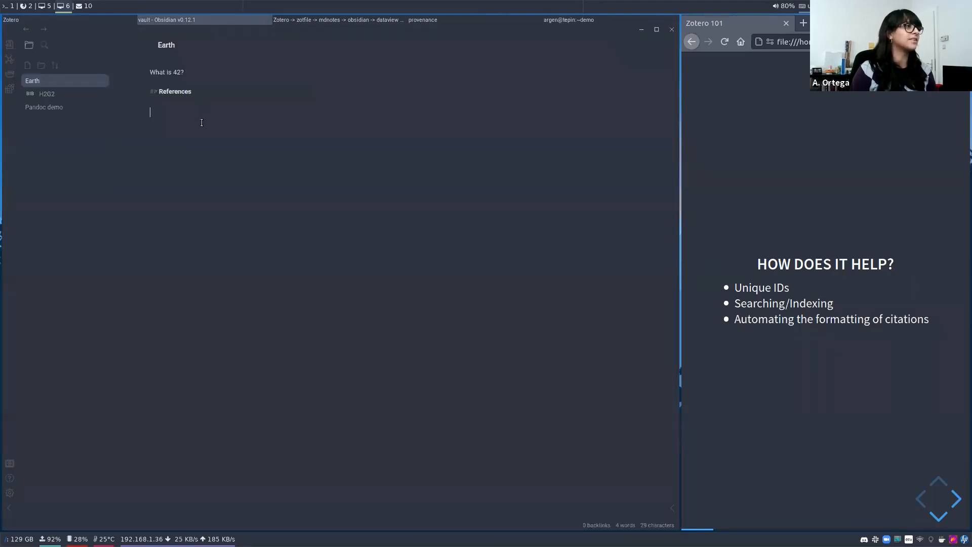
{"action": "type", "text": "Adams, Douglas. _Life, the Universe and Everything_. Ballantine Books, 1995."}
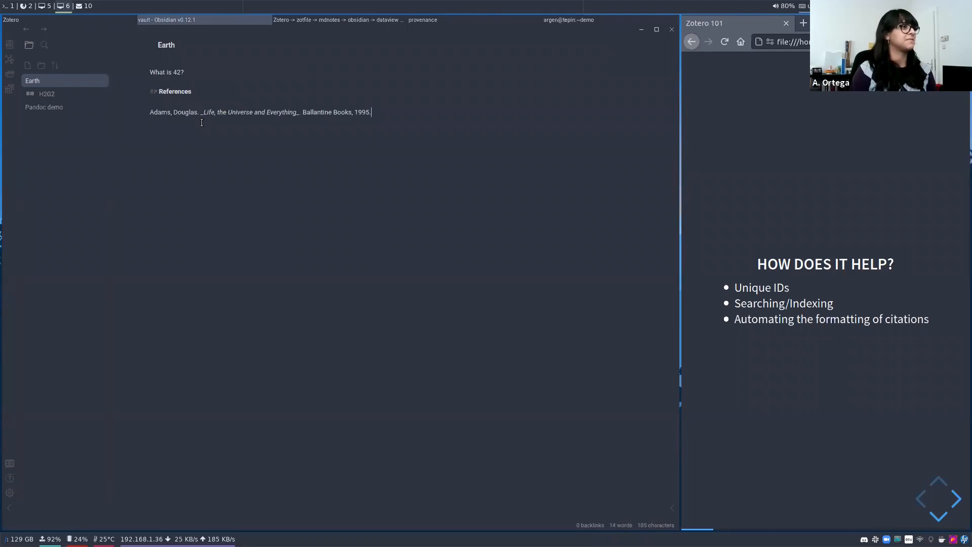
{"action": "key", "text": "BackSpace"}
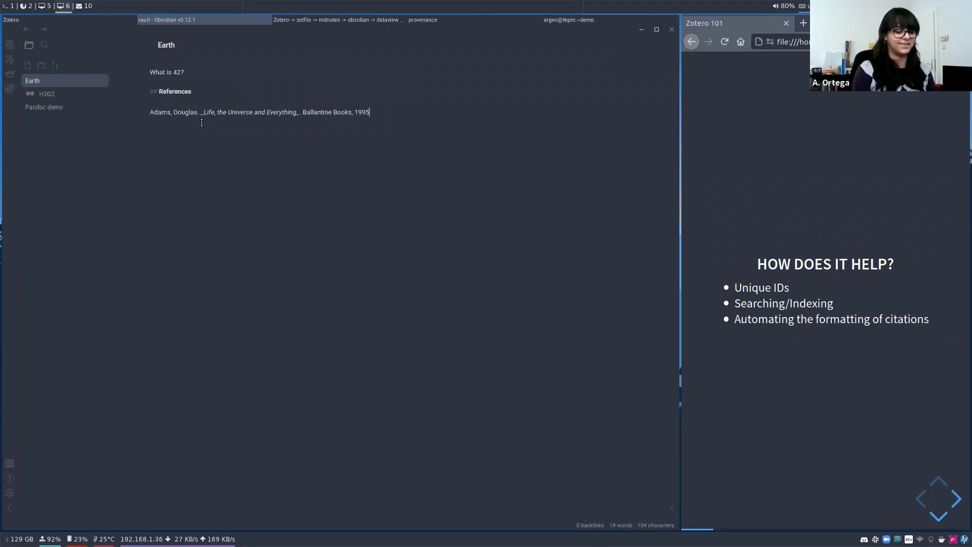
Replace the entry under References with the plain text "Adams, Douglas. Life, the Universe and Everything. Ballantine Books, 1995.".
{"action": "key", "text": "shift+Home"}
{"action": "key", "text": "BackSpace"}
{"action": "type", "text": "Adams, Douglas. Life, the Universe and Everything. Ballantine Books, 1995."}
Copy the citation for Life, the Universe and Everything in Zotero and paste it as plain text after "What is 42?" in Obsidian.
{"action": "left_click", "coordinate": [196, 66]}
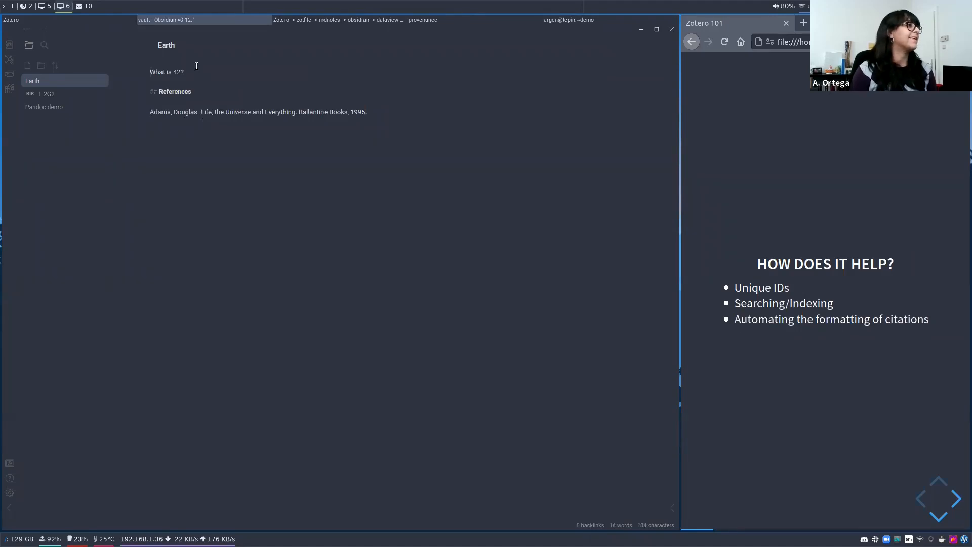
{"action": "left_click", "coordinate": [46, 18]}
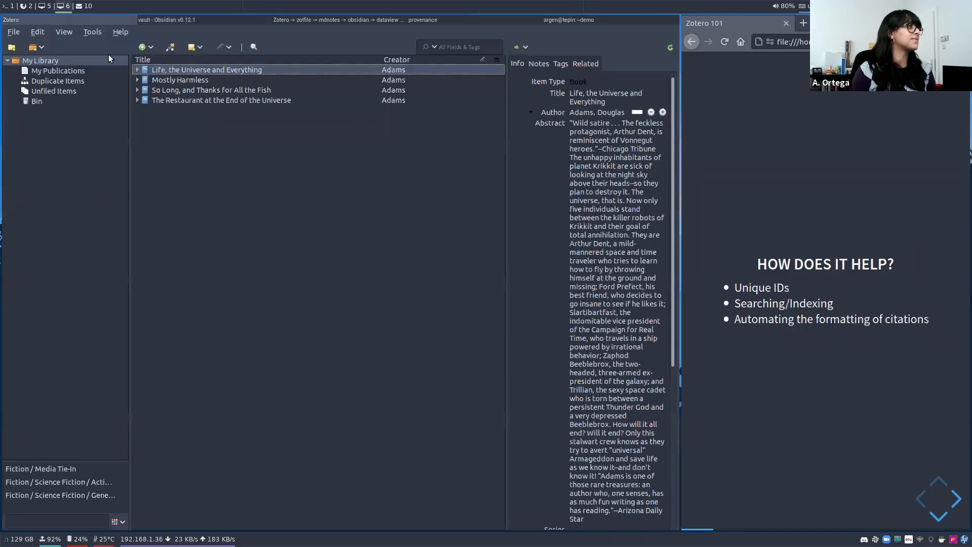
{"action": "left_click", "coordinate": [36, 32]}
{"action": "left_click", "coordinate": [69, 95]}
{"action": "left_click", "coordinate": [152, 21]}
{"action": "key", "text": "ctrl+v"}
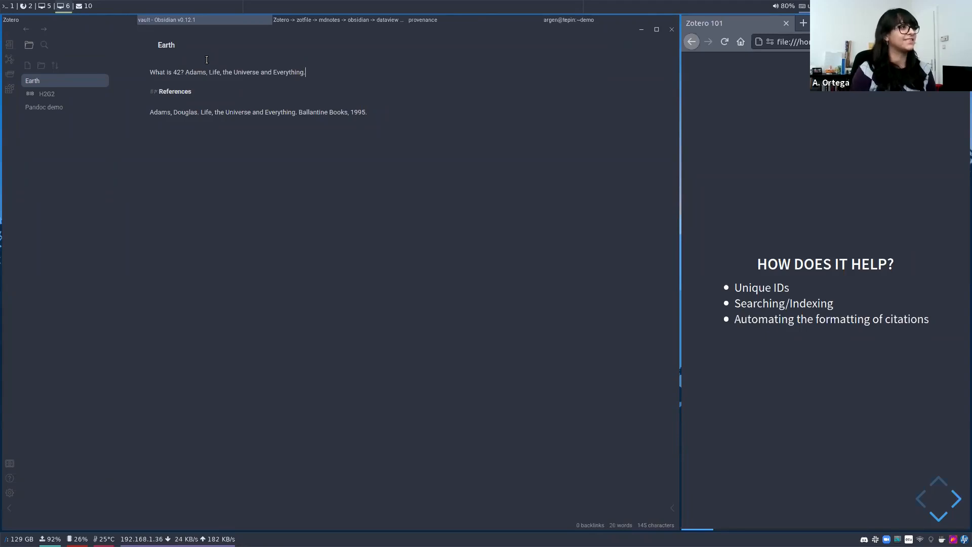
Look at the IEEE style and the style preview in Zotero's citation preferences, leaving the settings unchanged.
{"action": "left_click", "coordinate": [100, 16]}
{"action": "left_click", "coordinate": [45, 30]}
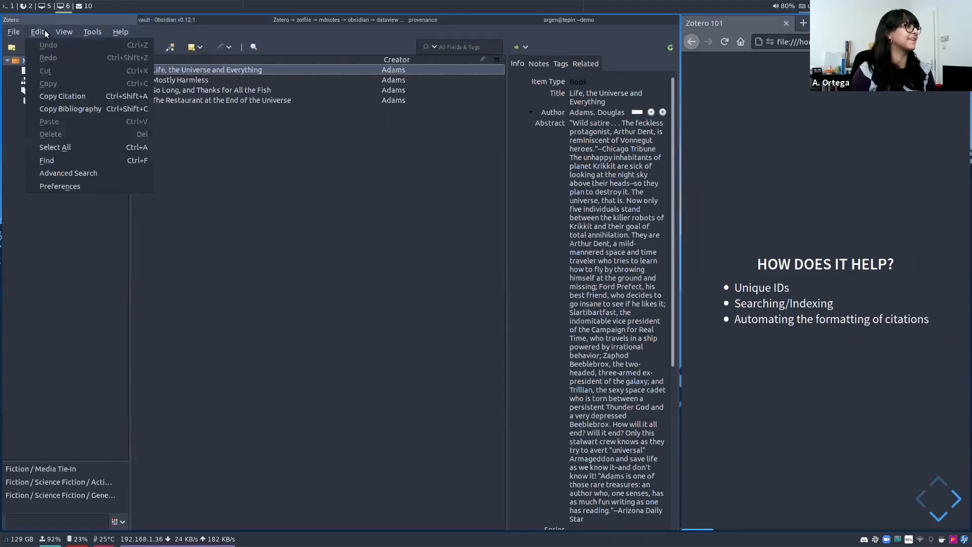
{"action": "left_click", "coordinate": [90, 185]}
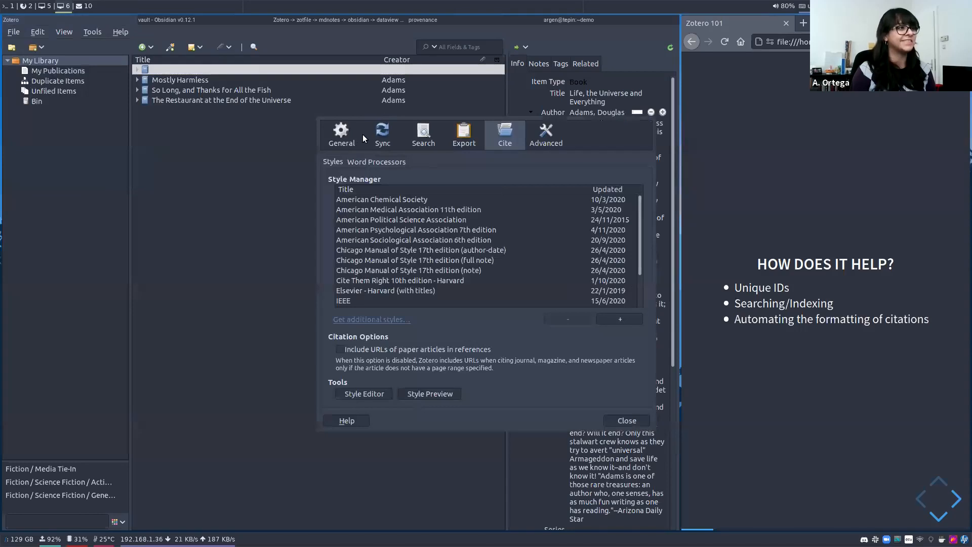
{"action": "left_click", "coordinate": [386, 300]}
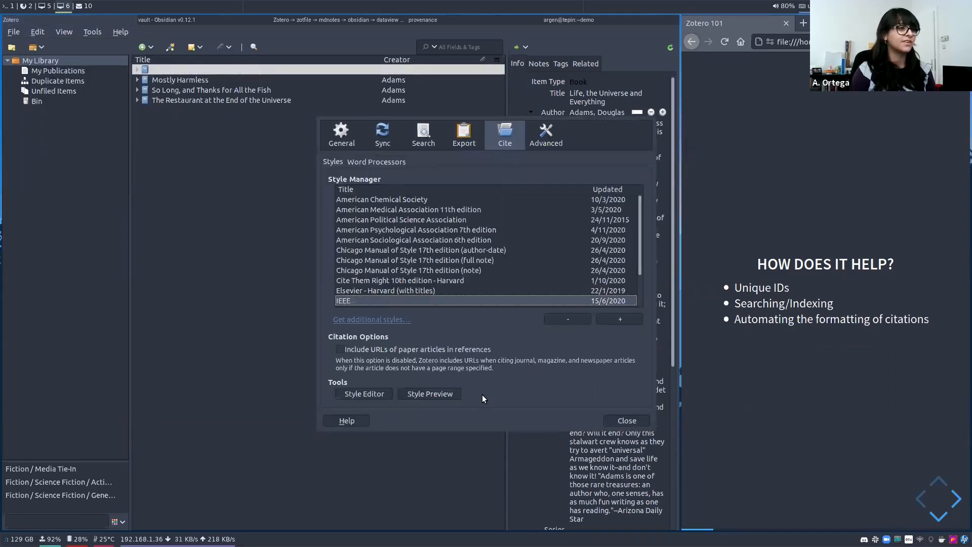
{"action": "left_click", "coordinate": [423, 393]}
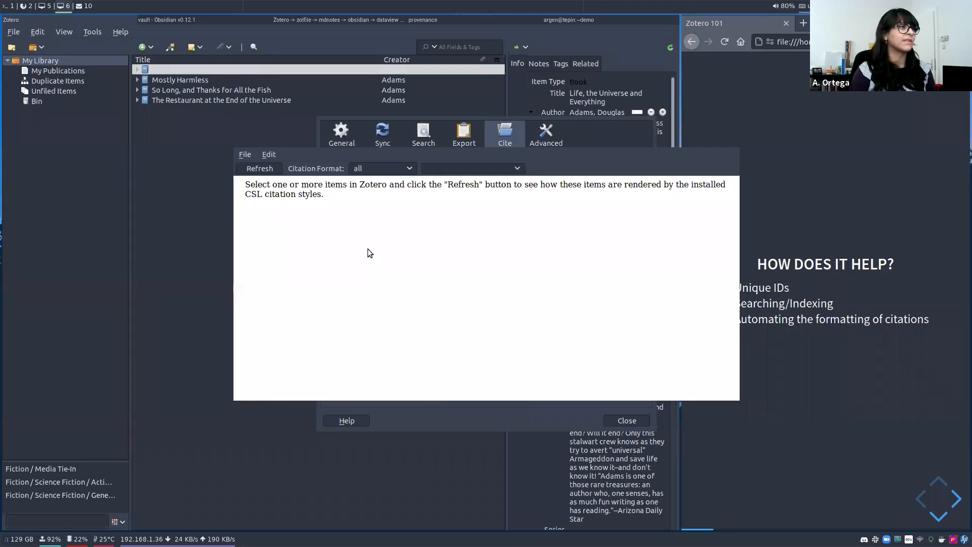
{"action": "key", "text": "Escape"}
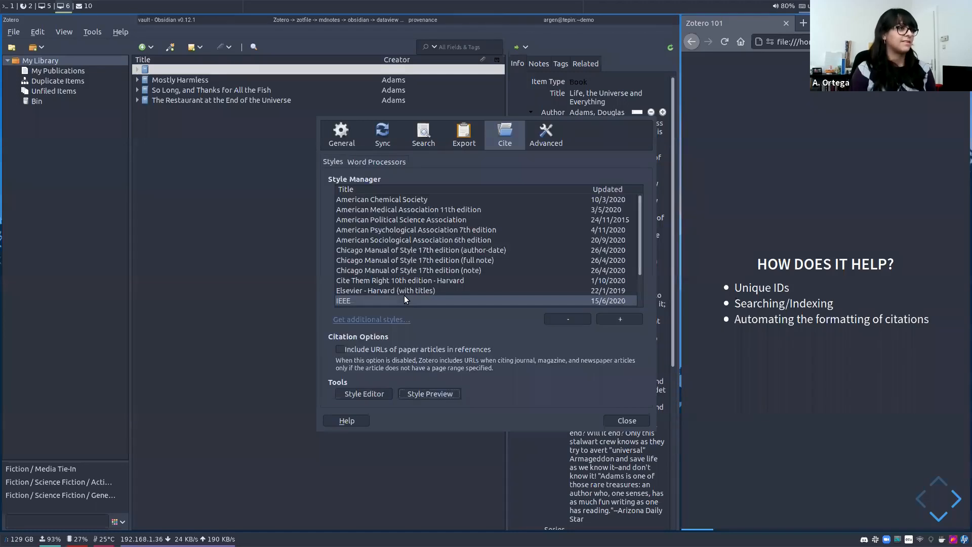
{"action": "left_click", "coordinate": [626, 420]}
Copy the same book's citation again in Zotero and paste it at the end of the "What is 42?" line in Obsidian.
{"action": "left_click", "coordinate": [36, 32]}
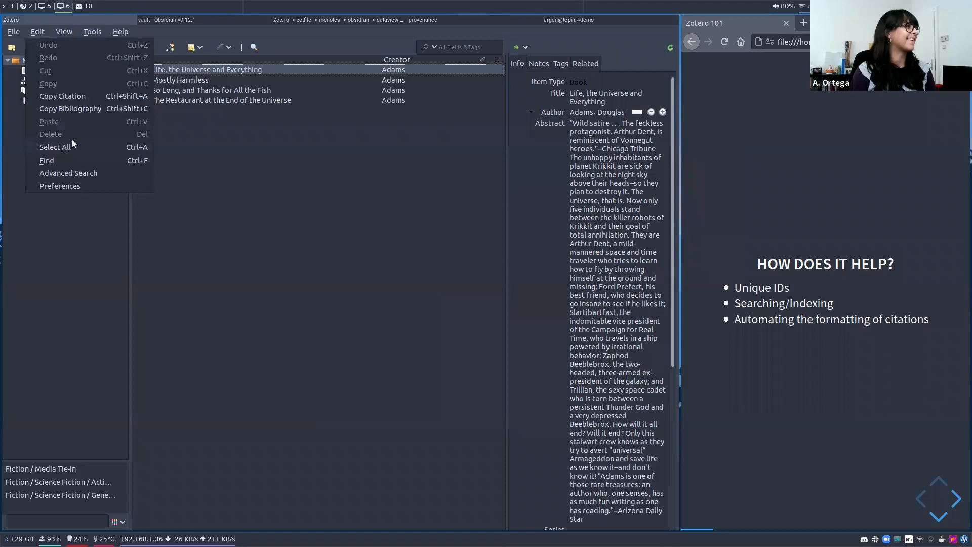
{"action": "left_click", "coordinate": [74, 96]}
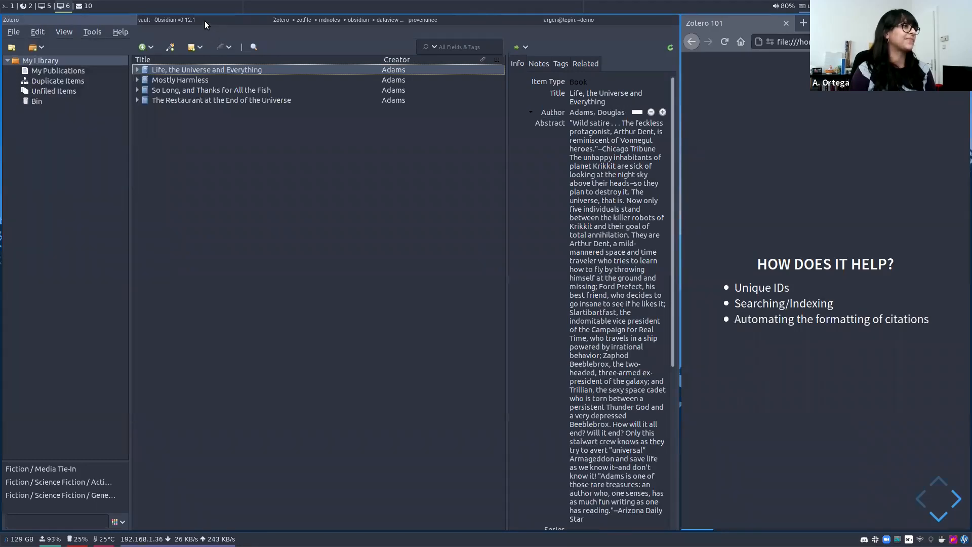
{"action": "left_click", "coordinate": [205, 20]}
{"action": "key", "text": "ctrl+v"}
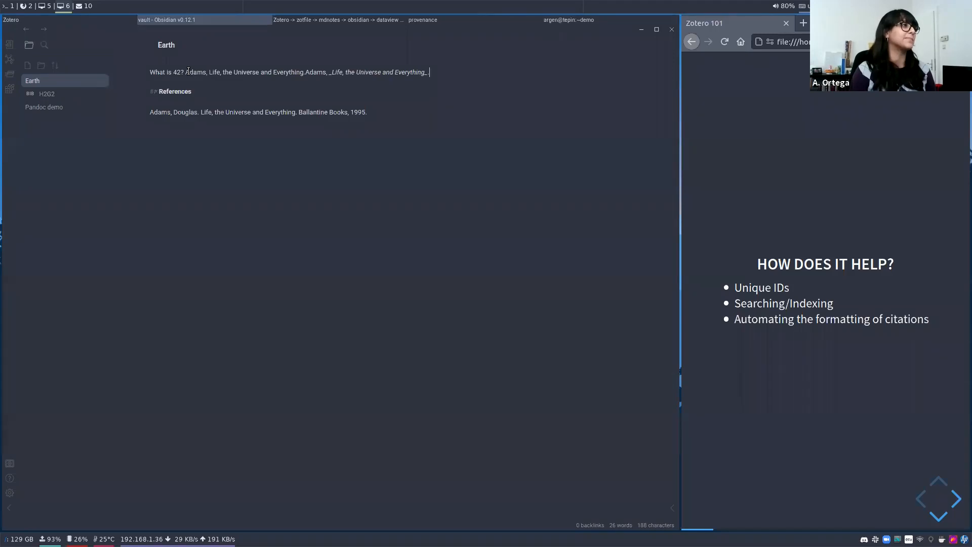
Replace the pasted citations after "What is 42?" with [1] and number the reference entry as 1.
{"action": "left_click_drag", "start_coordinate": [189, 72], "coordinate": [432, 74]}
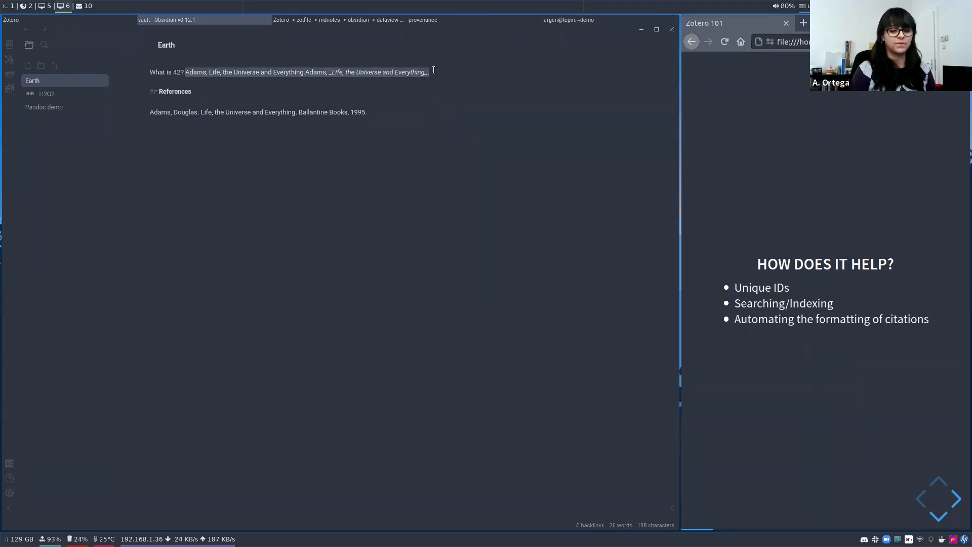
{"action": "key", "text": "BackSpace"}
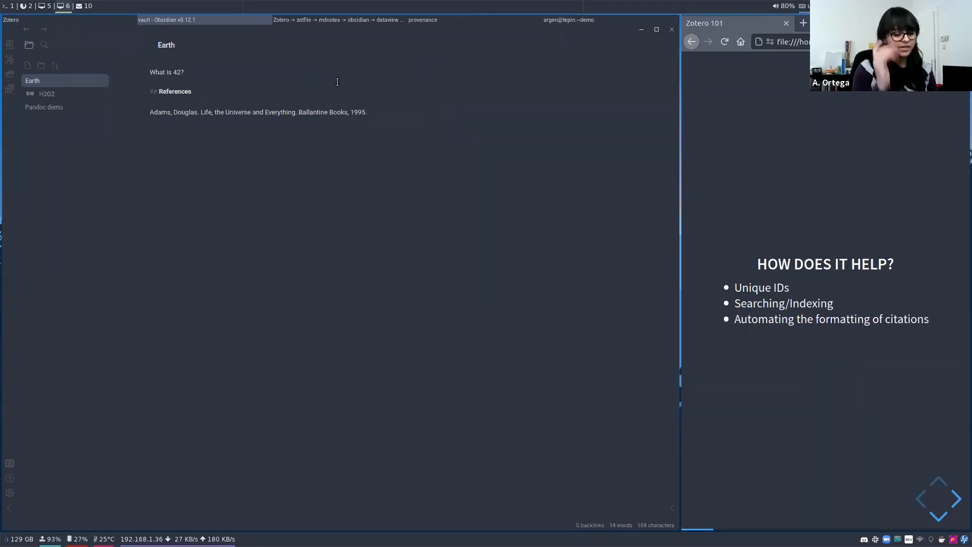
{"action": "type", "text": "[1]"}
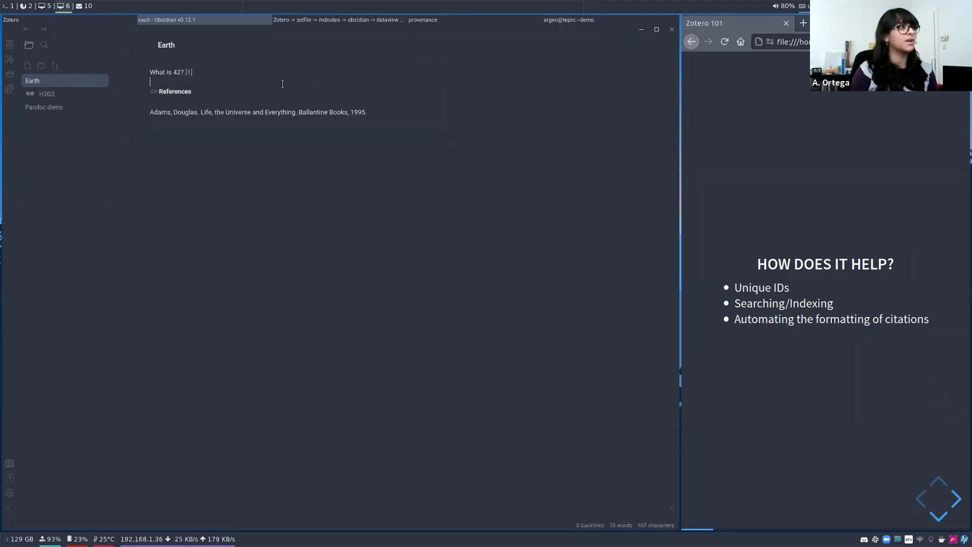
{"action": "left_click", "coordinate": [150, 112]}
{"action": "type", "text": "1."}
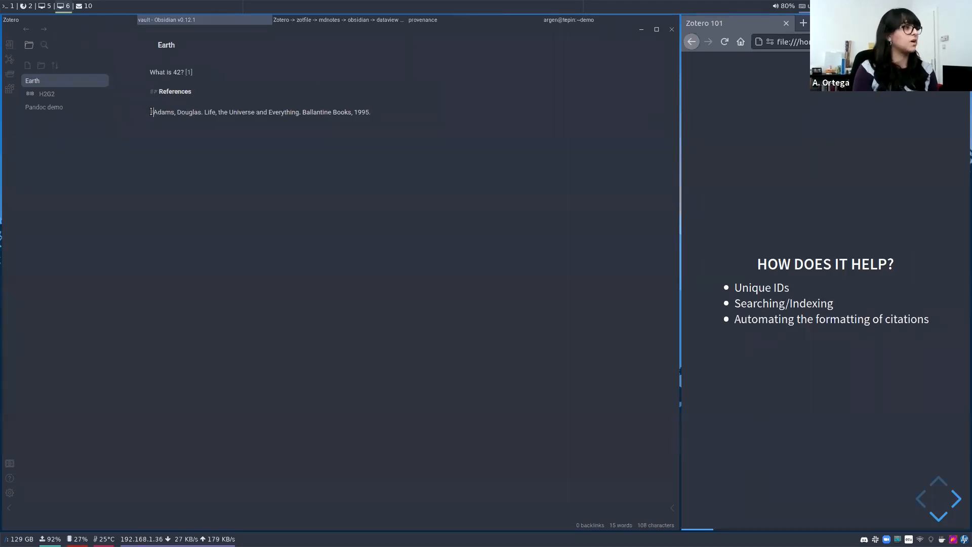
Insert a blank line below the "What is 42?" line and two blank lines above it.
{"action": "left_click", "coordinate": [218, 68]}
{"action": "key", "text": "Return"}
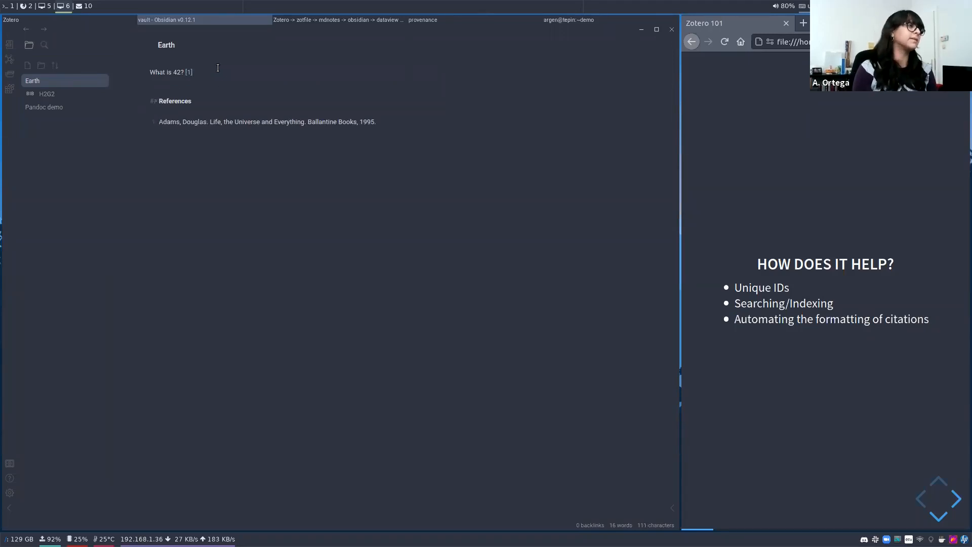
{"action": "key", "text": "Up"}
{"action": "key", "text": "Return"}
{"action": "key", "text": "Return"}
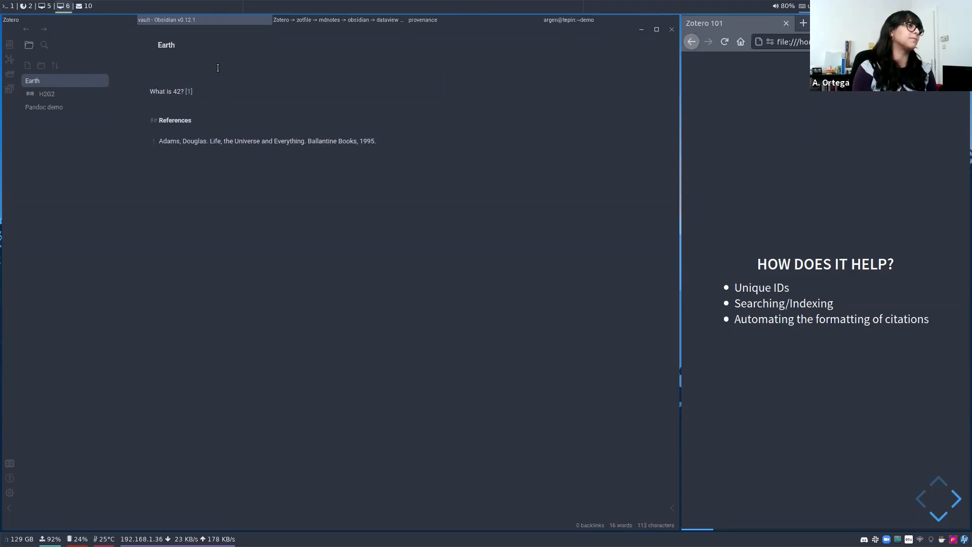
Write "Thanks! Towels are important!" on the first line of the Earth note.
{"action": "type", "text": "T"}
{"action": "key", "text": "BackSpace"}
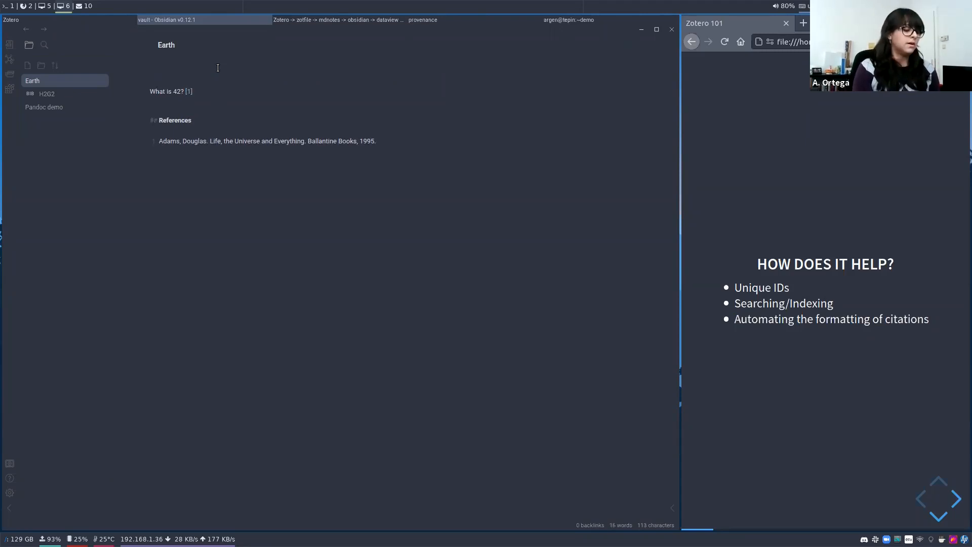
{"action": "type", "text": "H"}
{"action": "key", "text": "BackSpace"}
{"action": "type", "text": "T"}
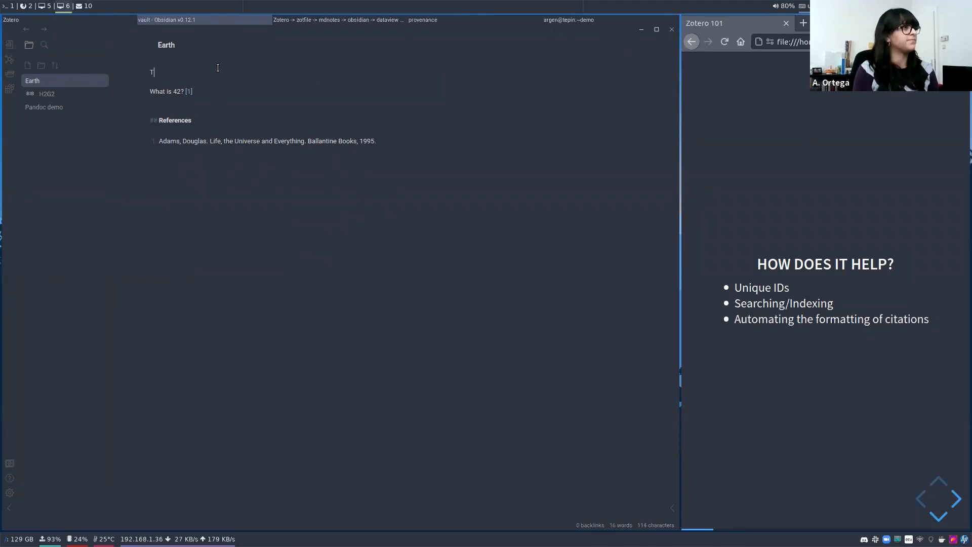
{"action": "type", "text": "hanks! Towle"}
{"action": "key", "text": "BackSpace"}
{"action": "key", "text": "BackSpace"}
{"action": "type", "text": "els are important!"}
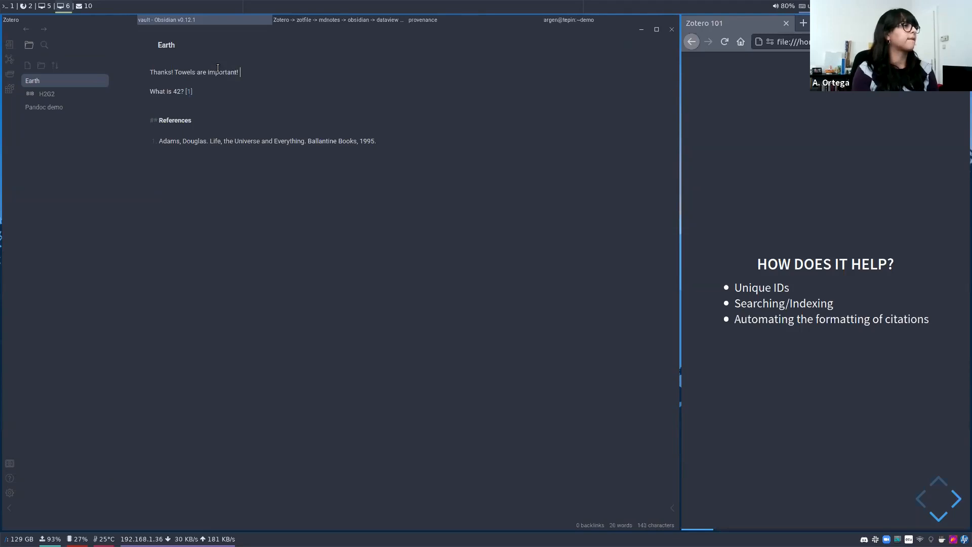
Copy the citation for So Long, and Thanks for All the Fish in Zotero and paste it after "Towels are important!" in Obsidian.
{"action": "left_click", "coordinate": [124, 20]}
{"action": "left_click", "coordinate": [209, 90]}
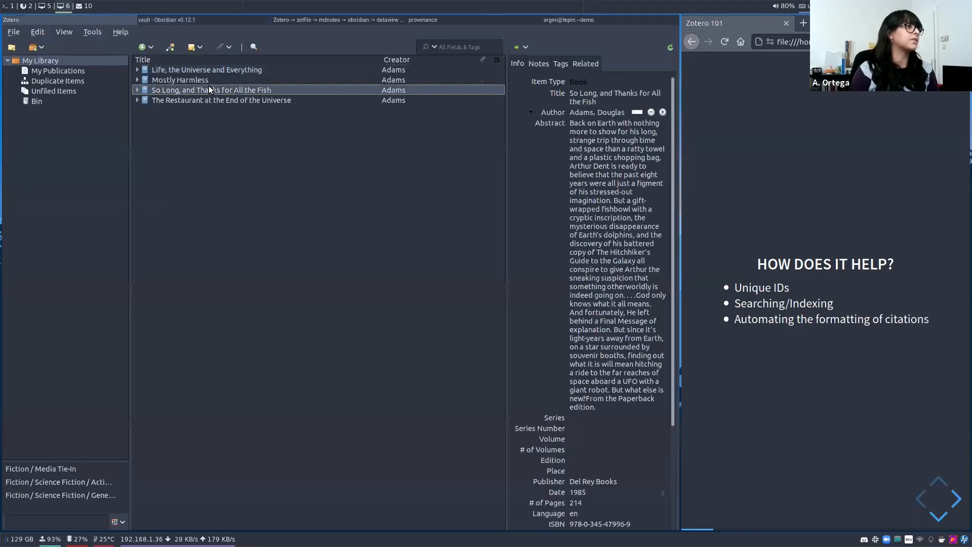
{"action": "left_click", "coordinate": [37, 33]}
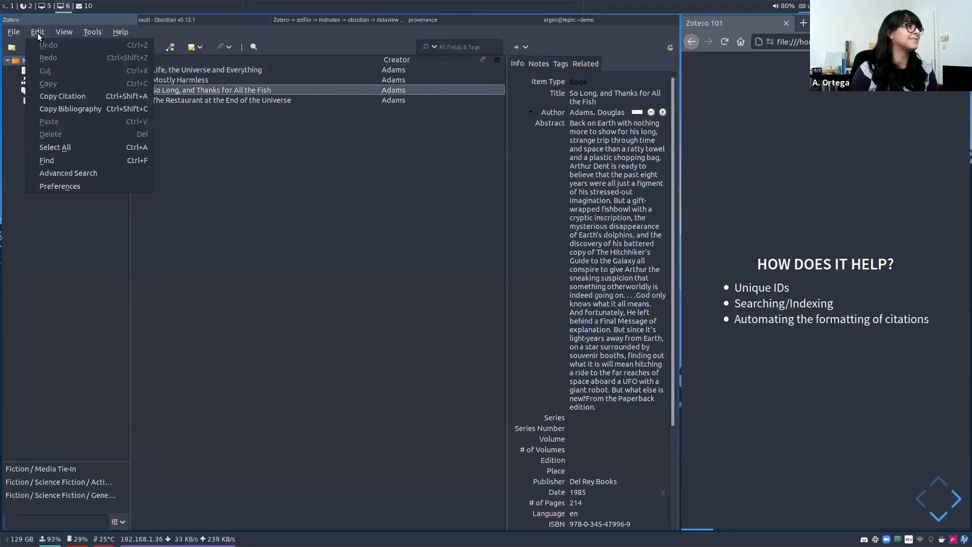
{"action": "left_click", "coordinate": [38, 32]}
{"action": "left_click_drag", "start_coordinate": [412, 69], "coordinate": [344, 77]}
{"action": "left_click", "coordinate": [223, 88]}
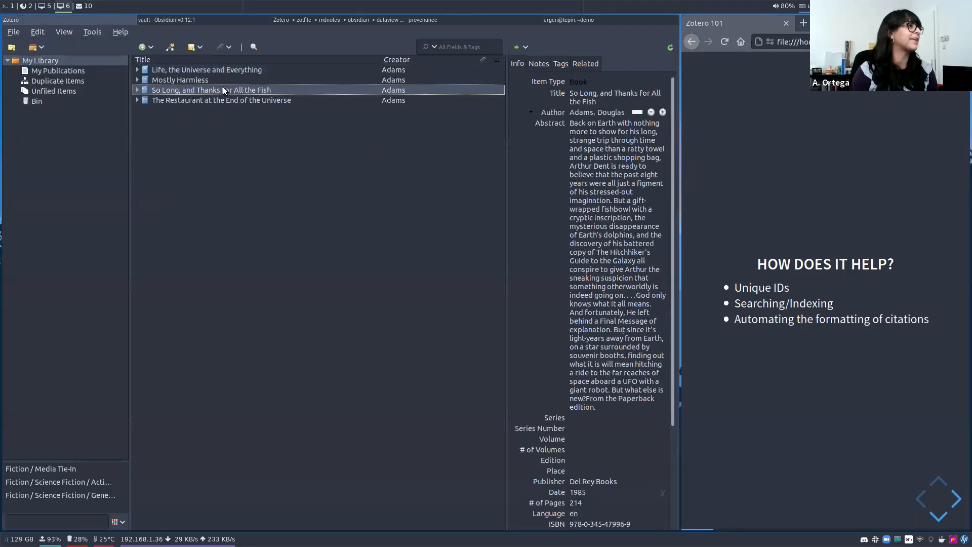
{"action": "left_click", "coordinate": [38, 33]}
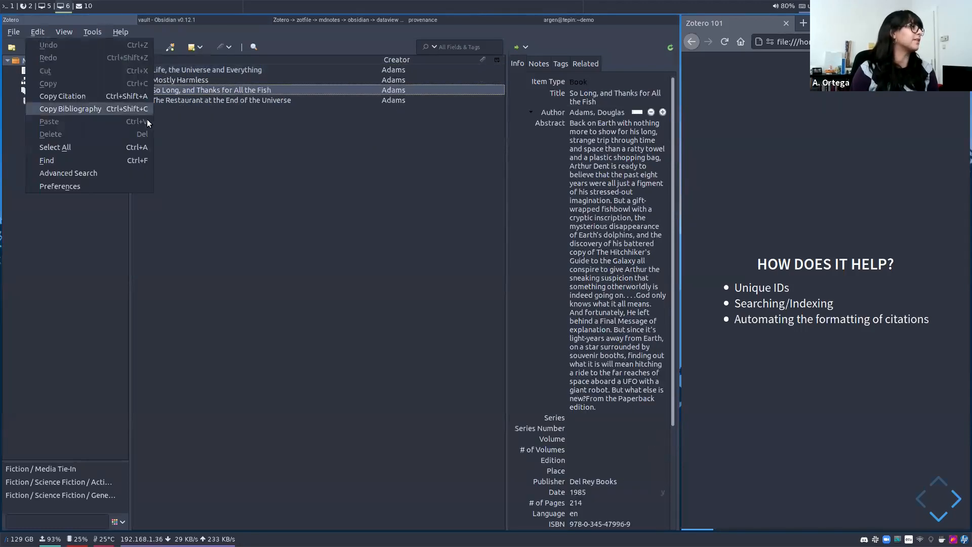
{"action": "left_click", "coordinate": [94, 97]}
{"action": "left_click", "coordinate": [223, 19]}
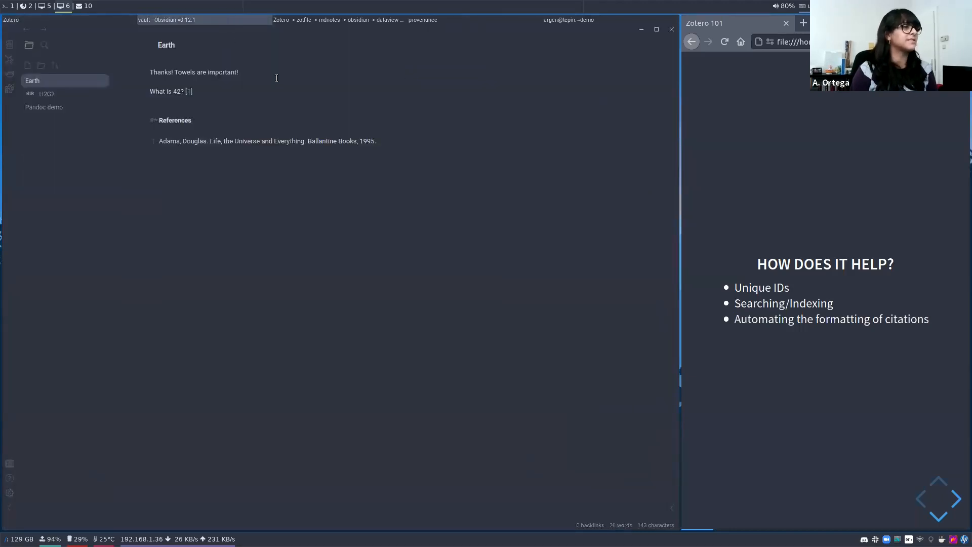
{"action": "key", "text": "ctrl+v"}
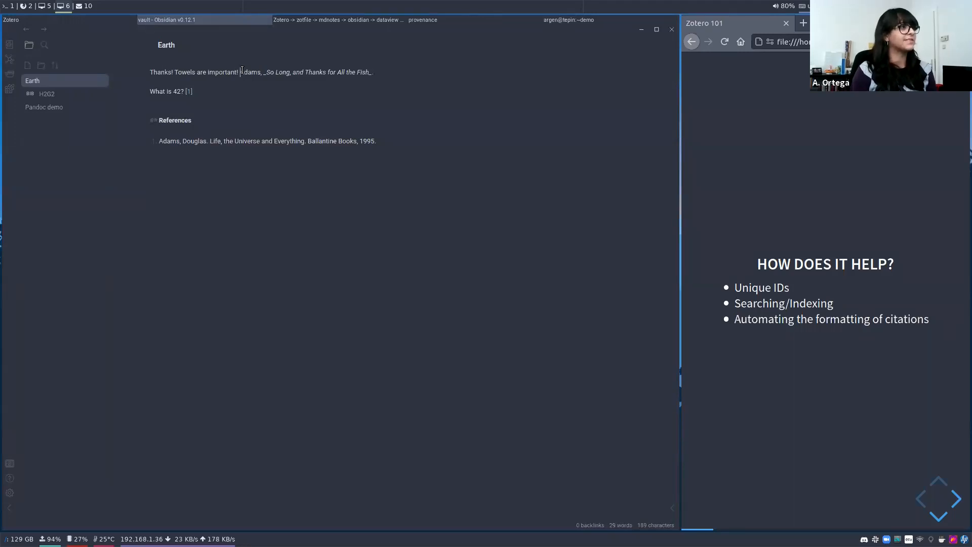
Replace the pasted citation after "Towels are important!" with [2].
{"action": "key", "text": "shift+Down"}
{"action": "key", "text": "shift+Left"}
{"action": "type", "text": "[2]"}
Add item 2 under References with the bibliography entry for So Long, and Thanks for All the Fish copied from Zotero.
{"action": "left_click", "coordinate": [237, 159]}
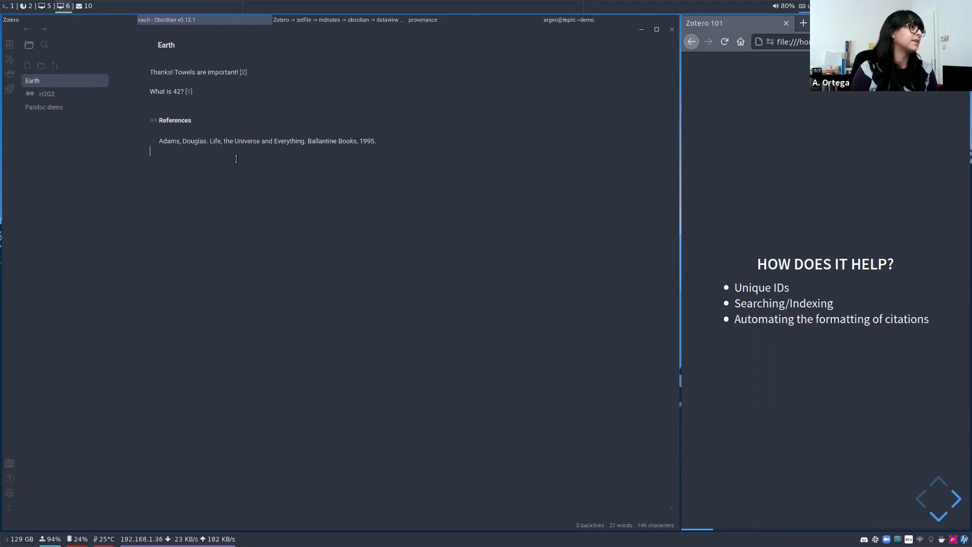
{"action": "type", "text": "2."}
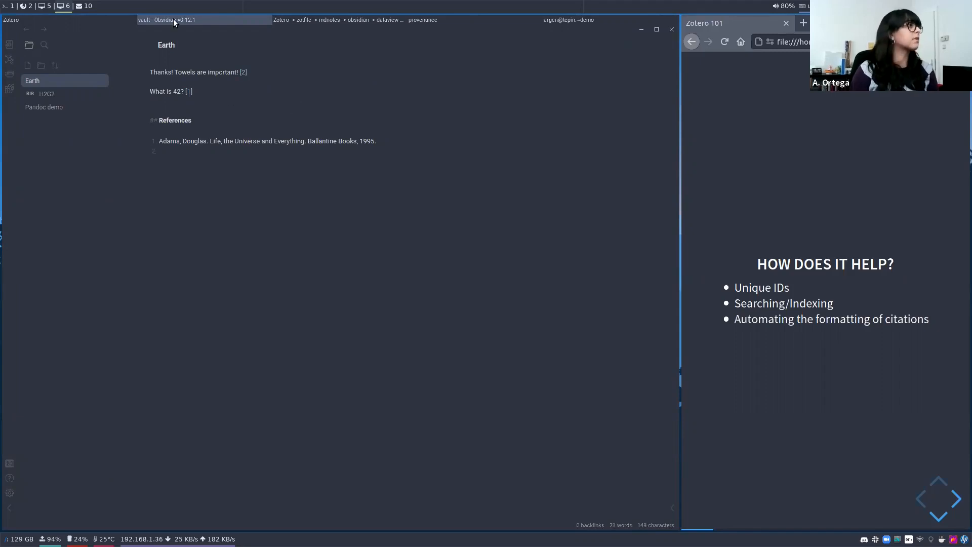
{"action": "left_click", "coordinate": [123, 19]}
{"action": "left_click", "coordinate": [32, 30]}
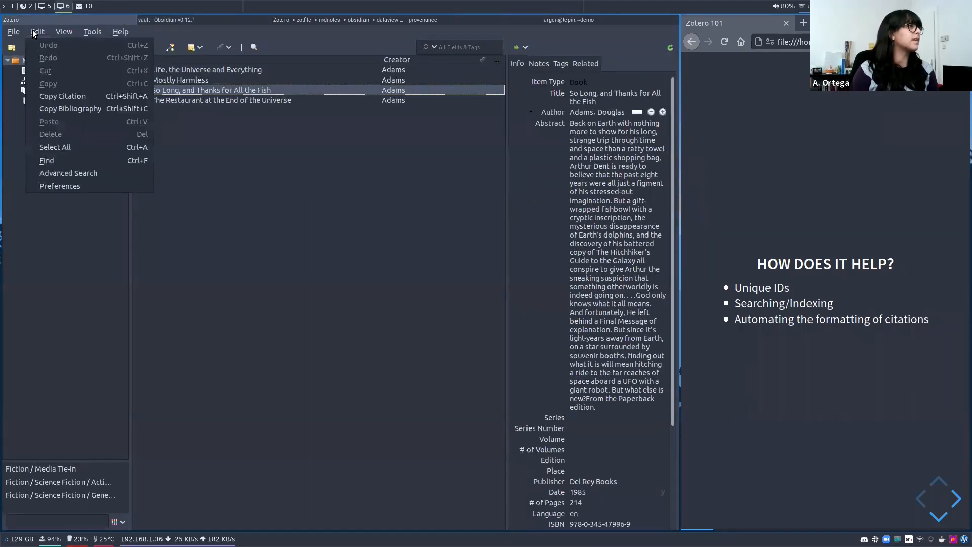
{"action": "left_click", "coordinate": [74, 108]}
{"action": "left_click", "coordinate": [185, 19]}
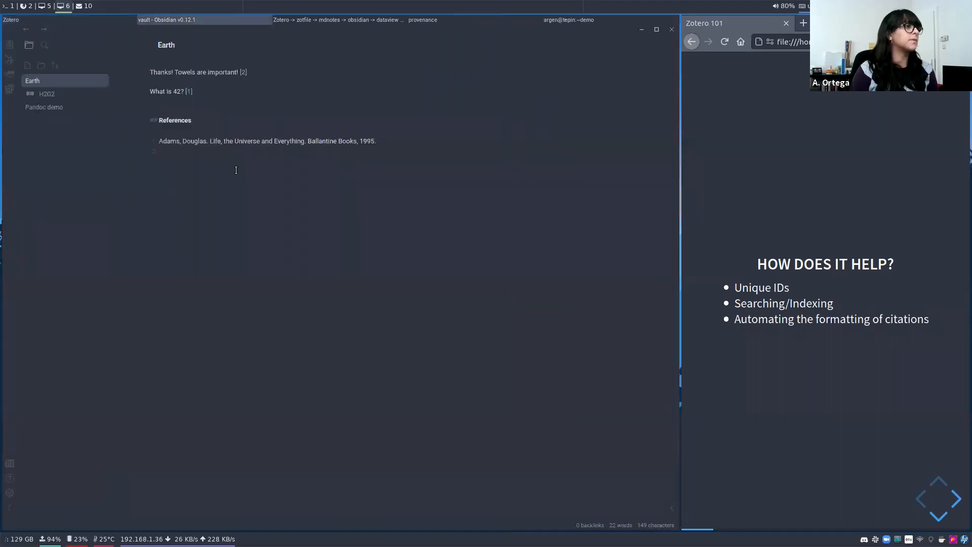
{"action": "key", "text": "ctrl+v"}
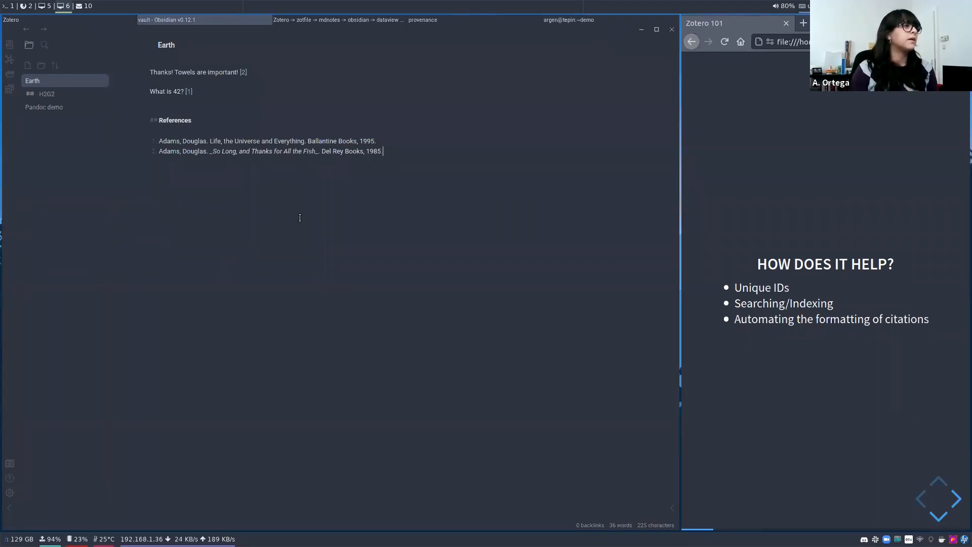
Swap the in-text citation numbers, setting [1] after "Towels are important!" and [2] after "What is 42?".
{"action": "left_click", "coordinate": [214, 94]}
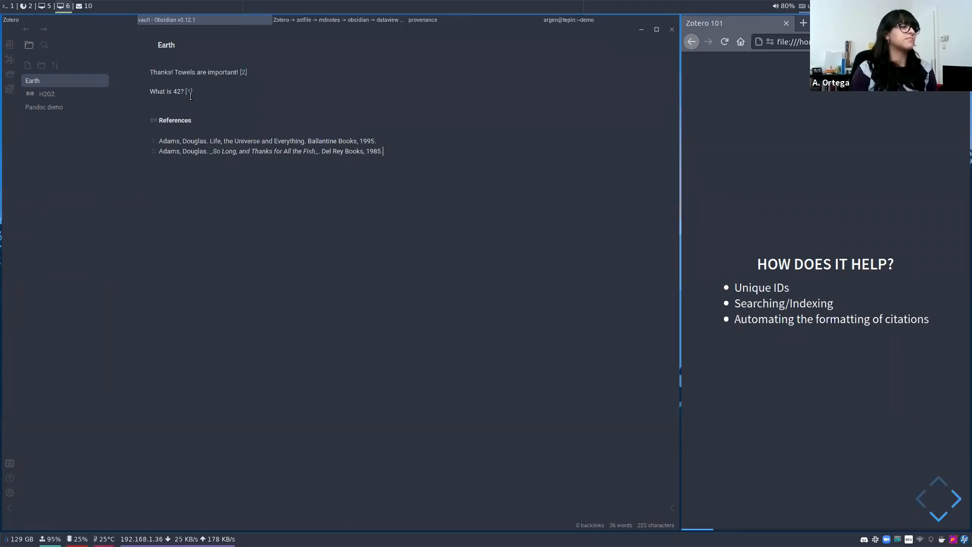
{"action": "left_click", "coordinate": [245, 72]}
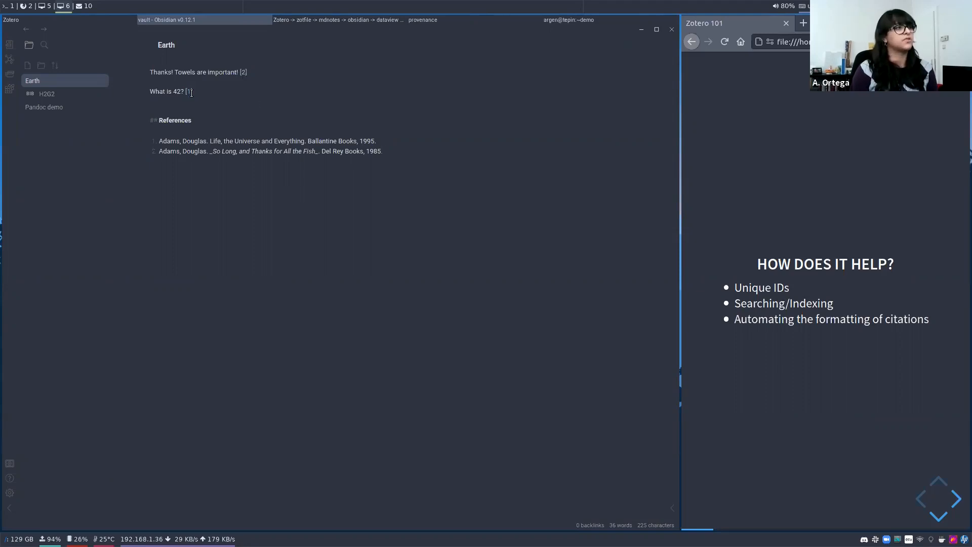
{"action": "key", "text": "BackSpace"}
{"action": "type", "text": "1"}
{"action": "key", "text": "Down"}
{"action": "key", "text": "Left"}
{"action": "key", "text": "BackSpace"}
{"action": "type", "text": "2"}
{"action": "left_click", "coordinate": [399, 242]}
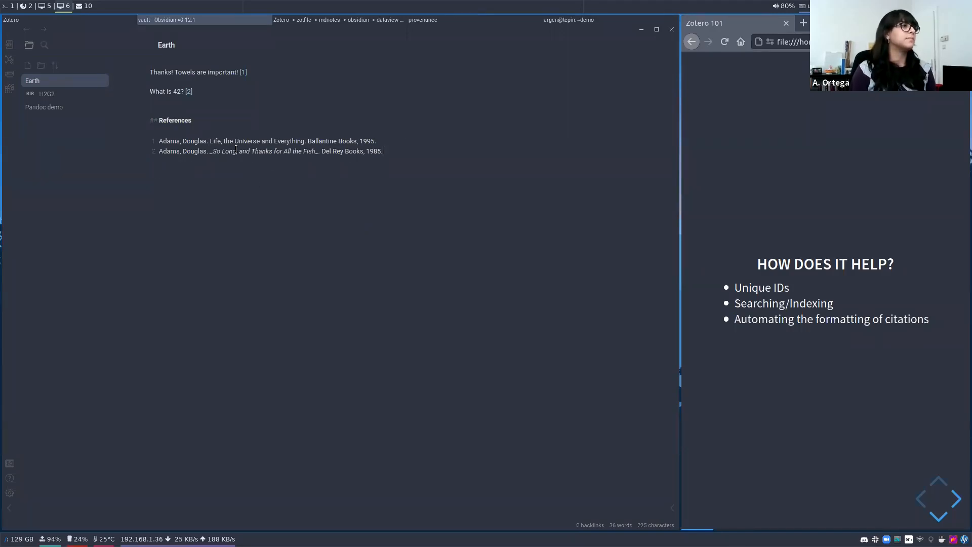
{"action": "left_click_drag", "start_coordinate": [213, 151], "coordinate": [317, 150]}
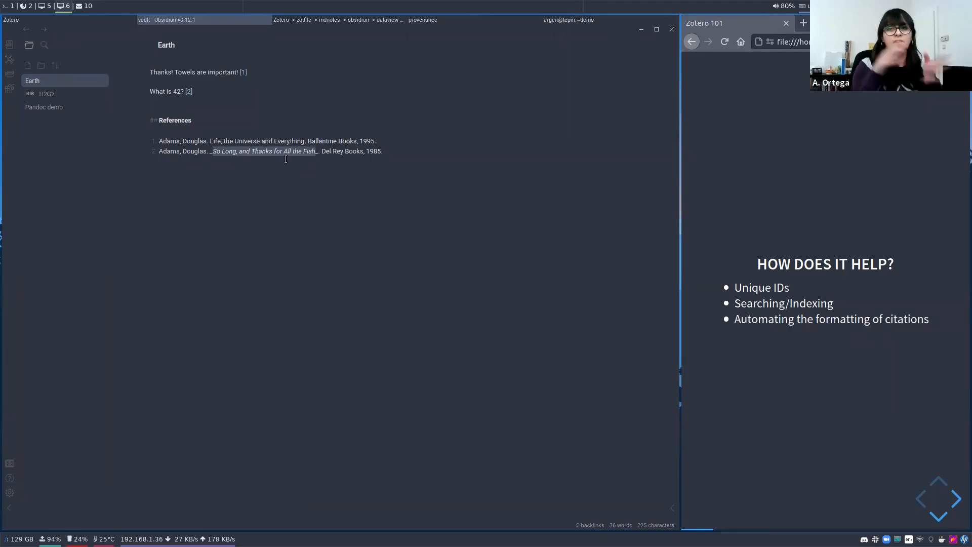
{"action": "left_click", "coordinate": [266, 188]}
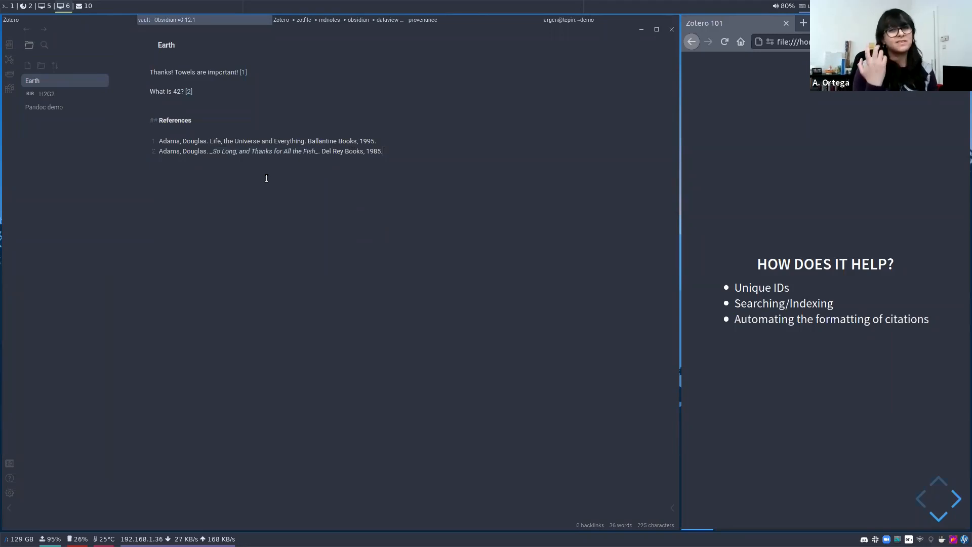
Launch LibreOffice Writer with a new blank text document.
{"action": "key", "text": "super+d"}
{"action": "type", "text": "libre"}
{"action": "key", "text": "Down"}
{"action": "key", "text": "Down"}
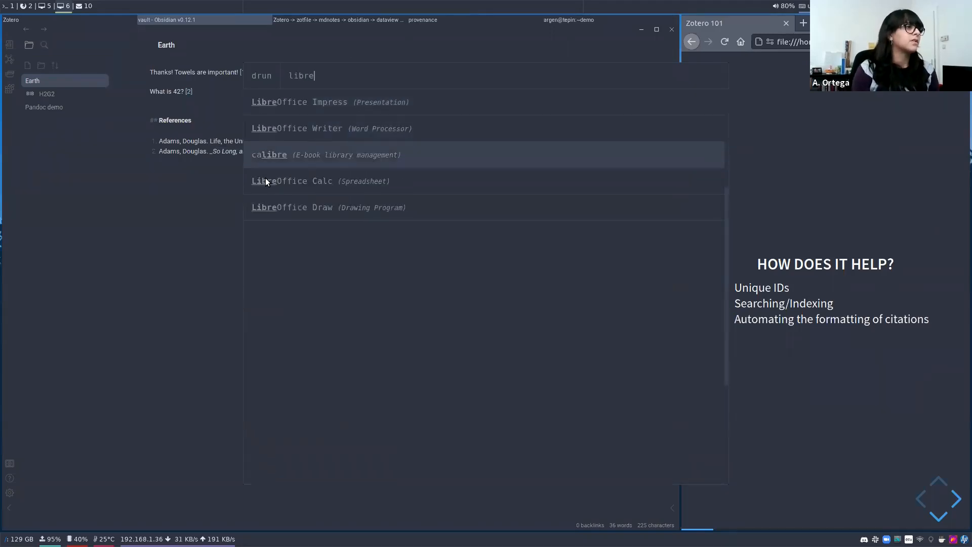
{"action": "key", "text": "Up"}
{"action": "key", "text": "Return"}
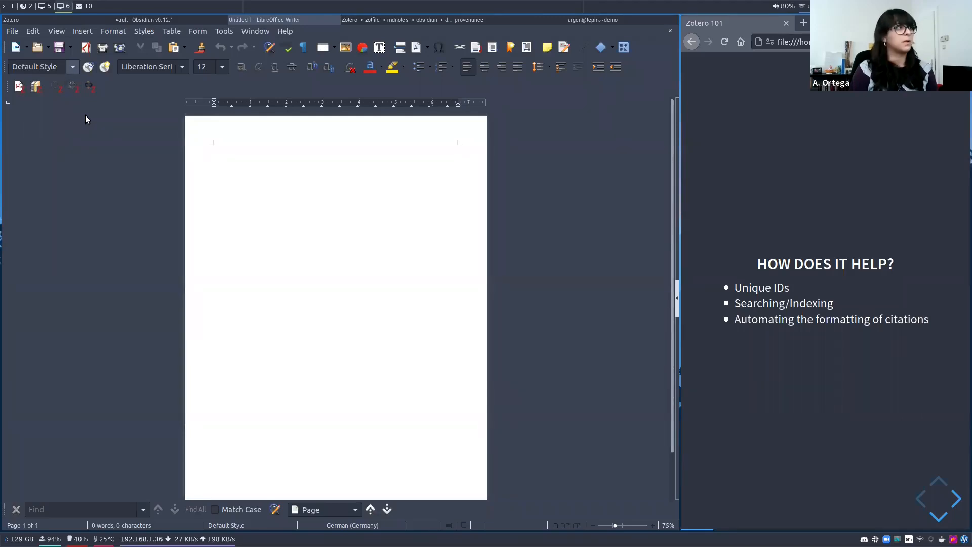
{"action": "left_click", "coordinate": [52, 92]}
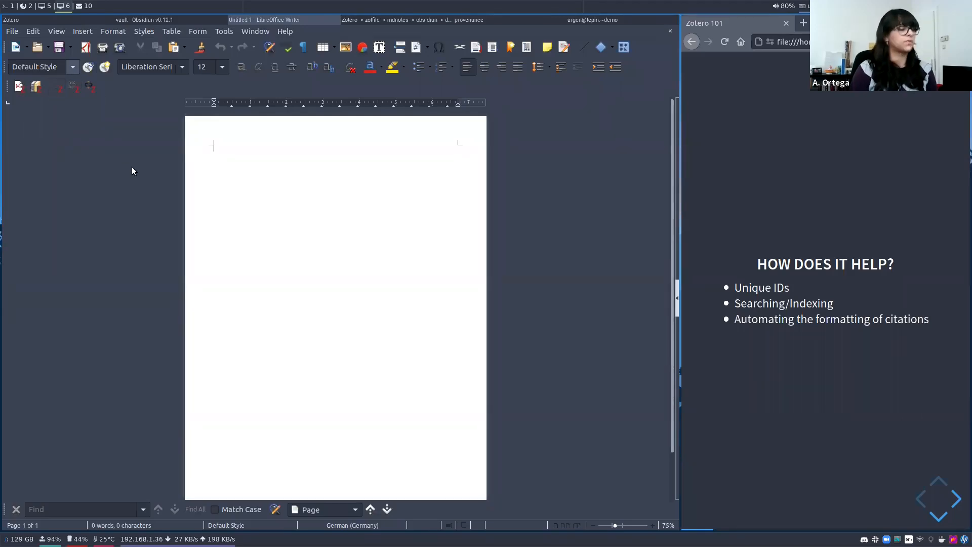
Copy the two sentences with their citation numbers from the Earth note in Obsidian and paste them into the blank Writer document.
{"action": "left_click", "coordinate": [188, 20]}
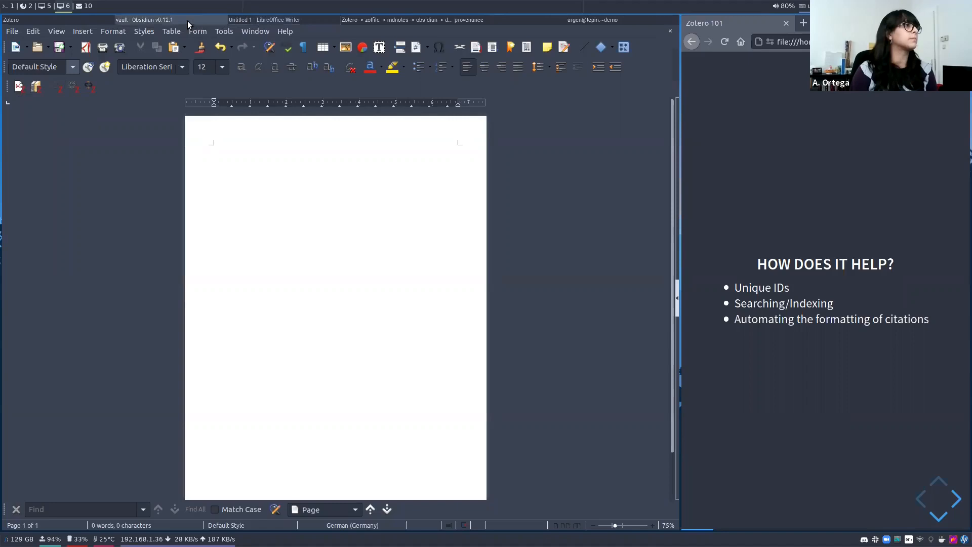
{"action": "left_click_drag", "start_coordinate": [231, 90], "coordinate": [147, 70]}
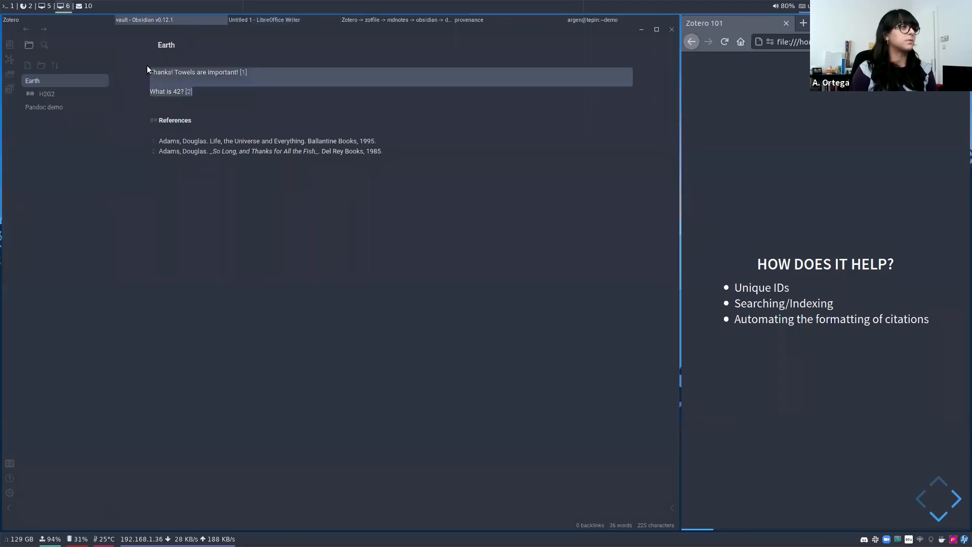
{"action": "left_click", "coordinate": [254, 19]}
{"action": "key", "text": "ctrl+v"}
Delete the manual citation numbers [1] and [2] after "Towels are important!" and "What is 42?".
{"action": "left_click", "coordinate": [313, 165]}
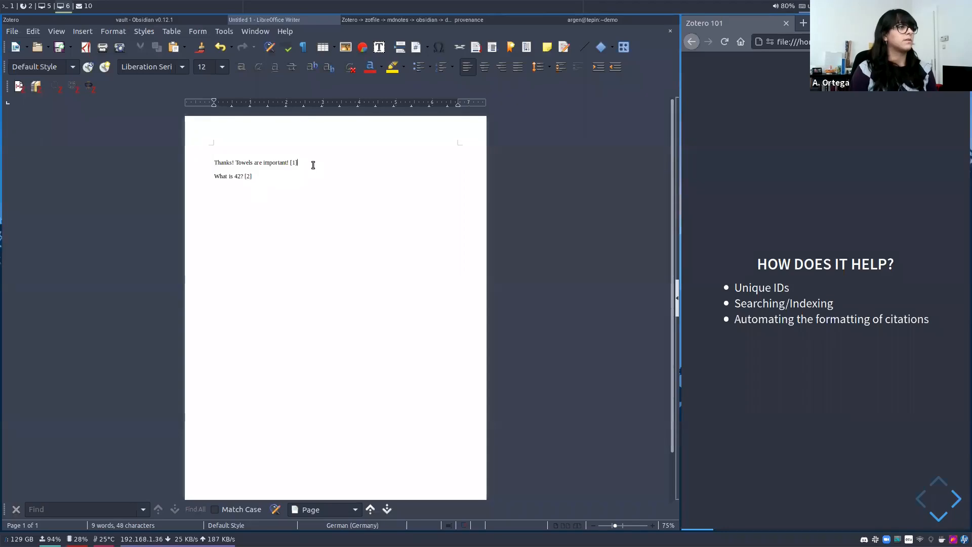
{"action": "key", "text": "BackSpace"}
{"action": "key", "text": "BackSpace"}
{"action": "key", "text": "BackSpace"}
{"action": "key", "text": "Down"}
{"action": "key", "text": "BackSpace"}
{"action": "key", "text": "BackSpace"}
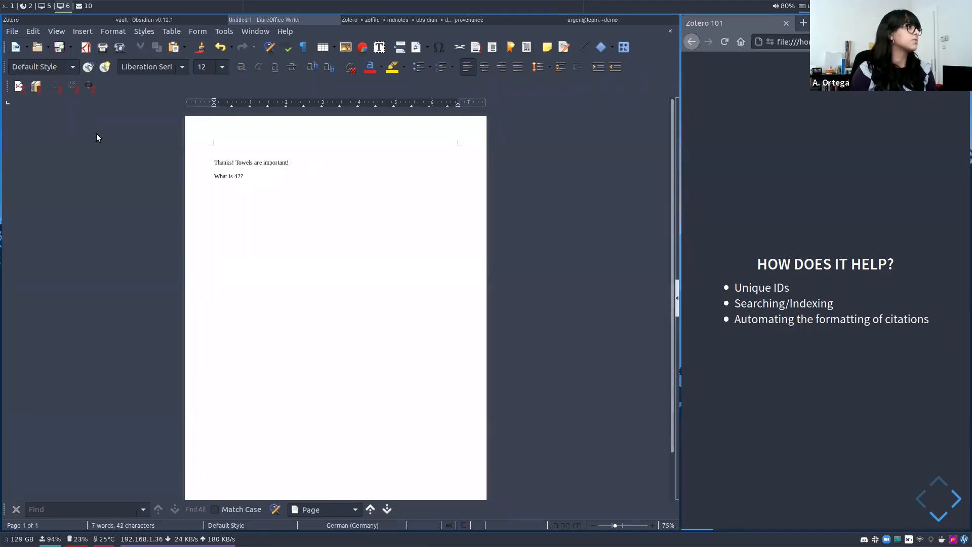
Insert a Zotero citation for So Long, and Thanks for All the Fish after "What is 42?", using the IEEE citation style.
{"action": "left_click", "coordinate": [18, 90]}
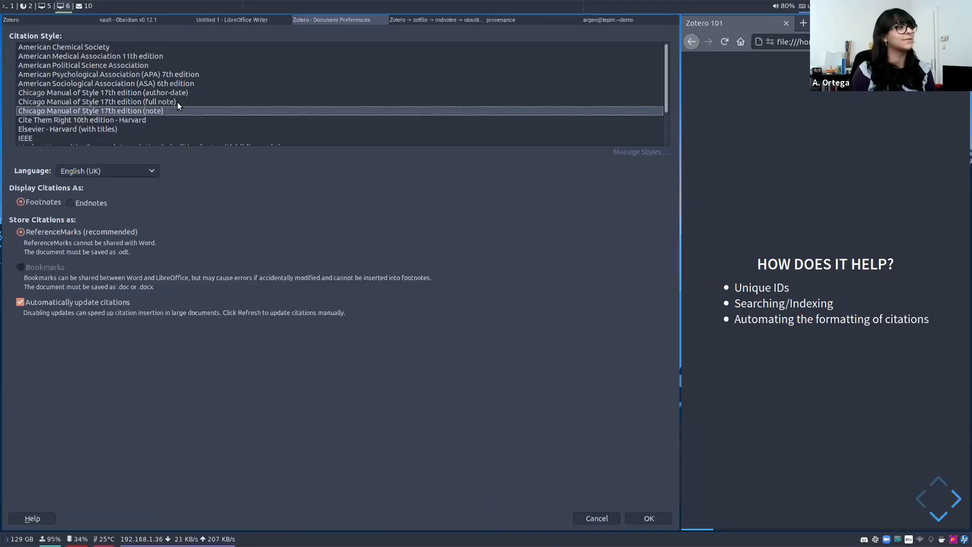
{"action": "left_click", "coordinate": [101, 137]}
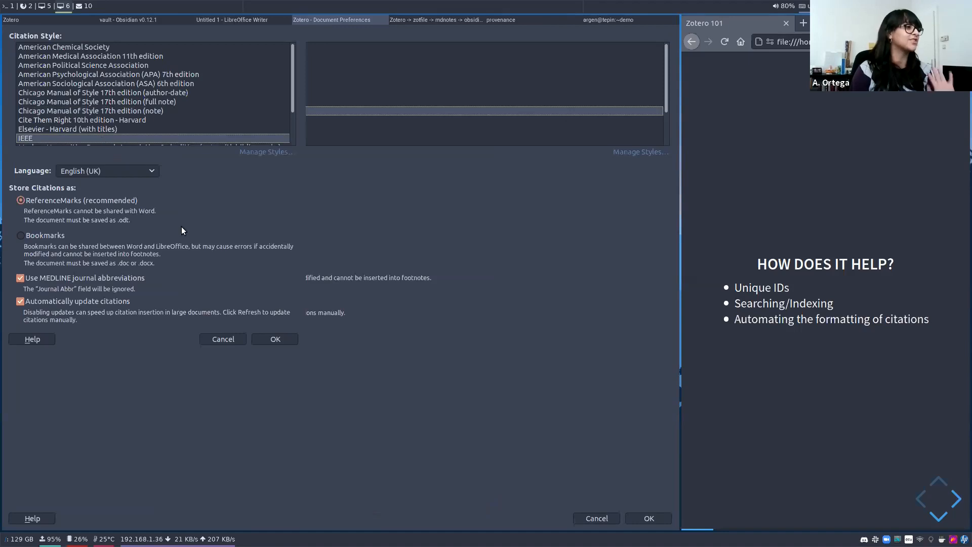
{"action": "left_click", "coordinate": [266, 339]}
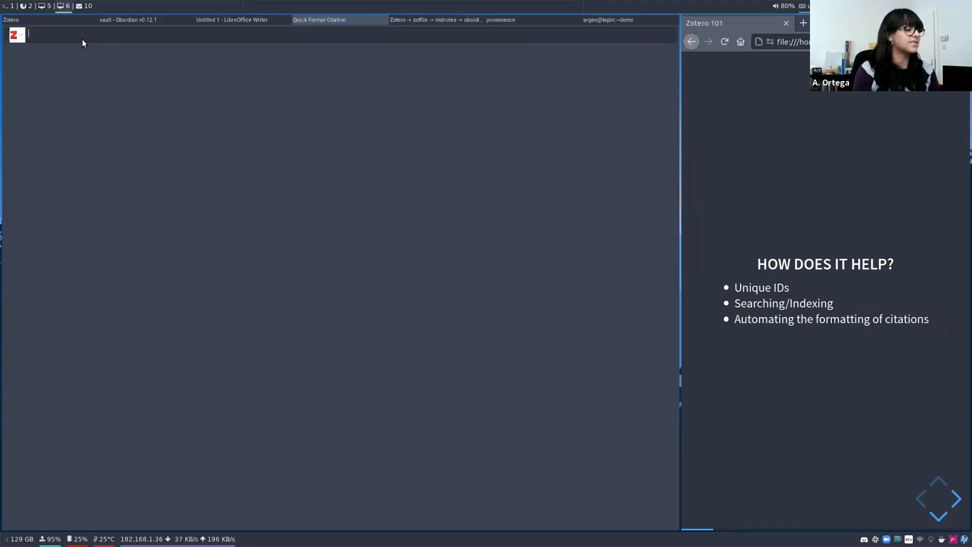
{"action": "type", "text": "thank"}
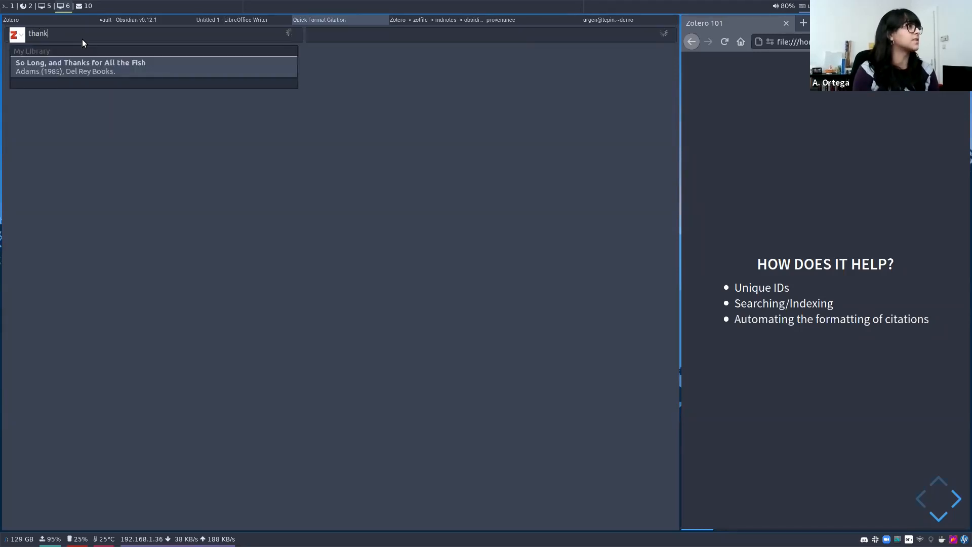
{"action": "left_click", "coordinate": [60, 72]}
{"action": "key", "text": "Return"}
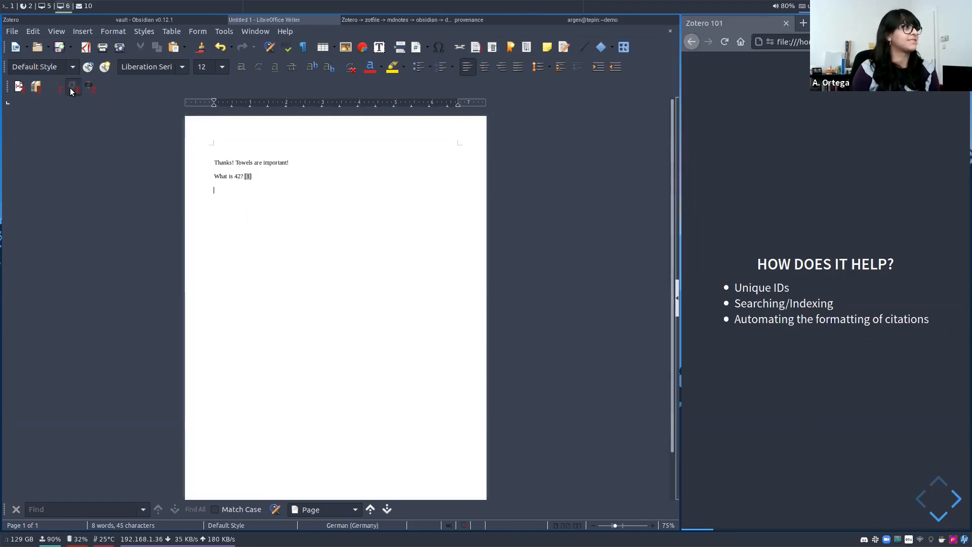
Insert the Zotero bibliography below the text and add the heading "References" above it, preceded by an empty line.
{"action": "left_click", "coordinate": [36, 87]}
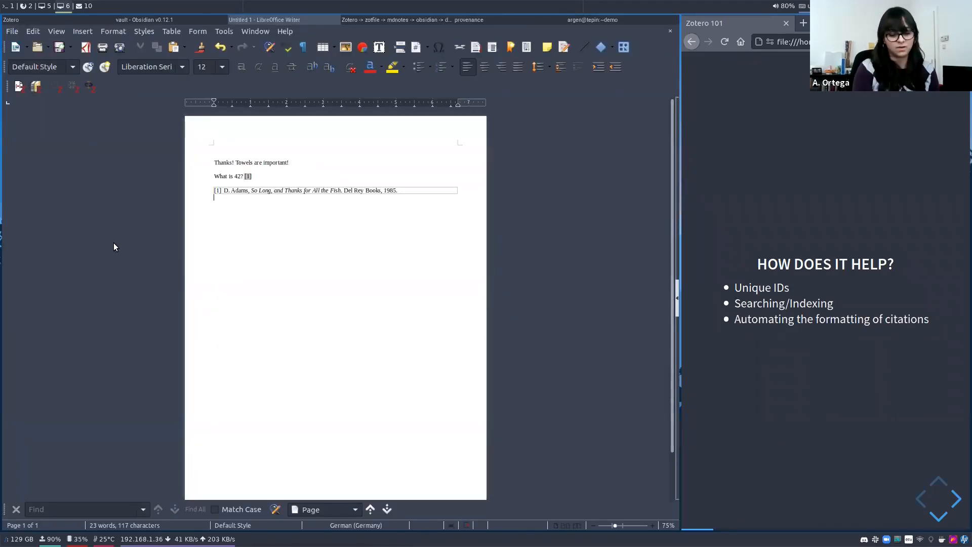
{"action": "key", "text": "Return"}
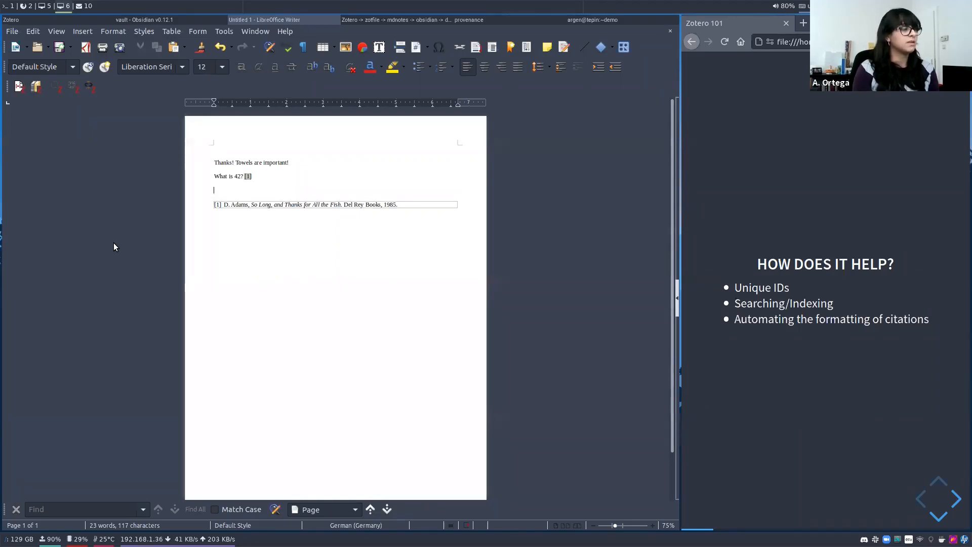
{"action": "type", "text": "Refece"}
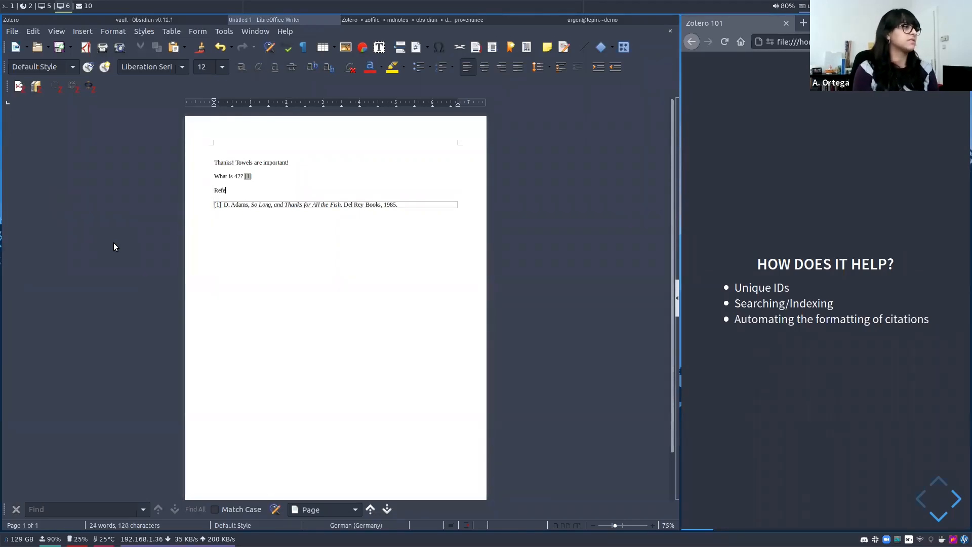
{"action": "key", "text": "BackSpace"}
{"action": "key", "text": "BackSpace"}
{"action": "type", "text": "rences"}
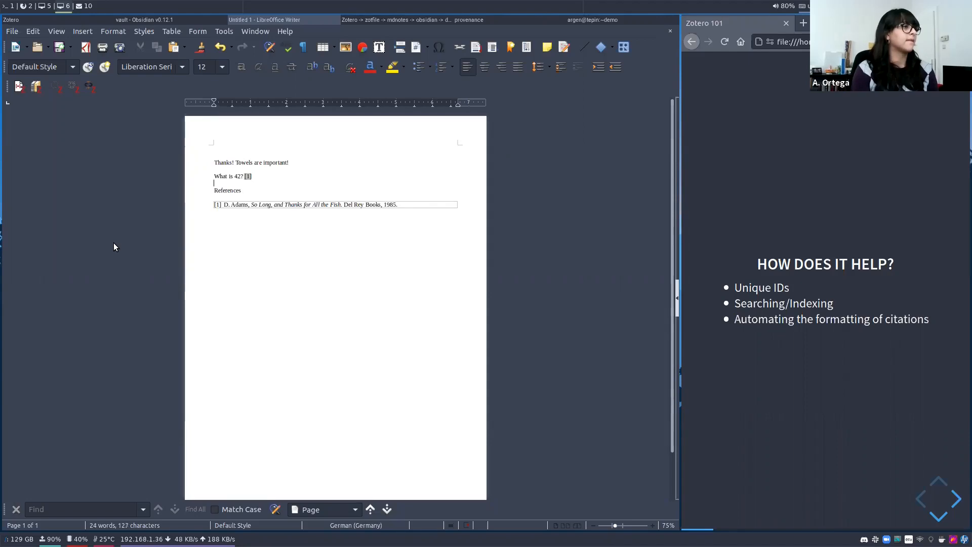
{"action": "key", "text": "Home"}
{"action": "key", "text": "Return"}
Insert a Zotero citation for The Restaurant at the End of the Universe after "Towels are important!".
{"action": "key", "text": "Up"}
{"action": "key", "text": "Down"}
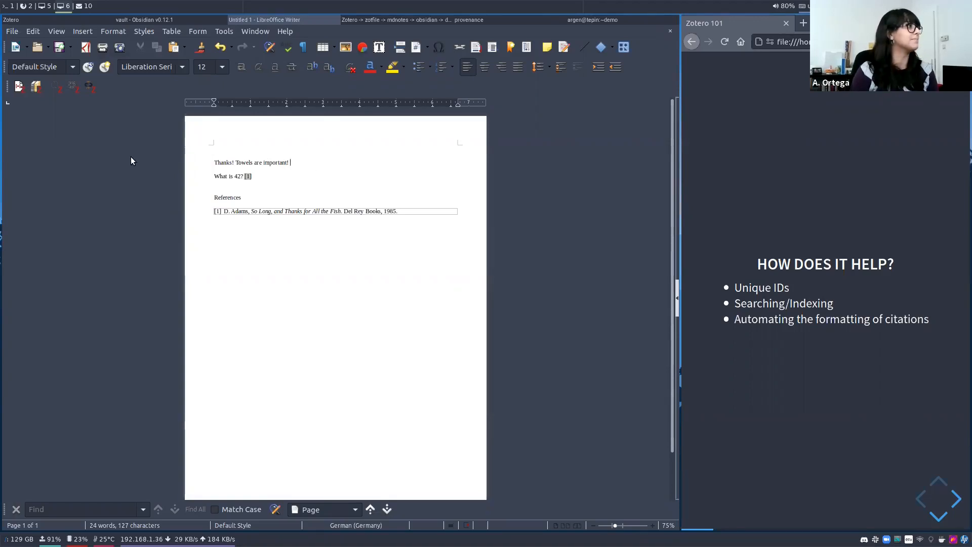
{"action": "left_click", "coordinate": [20, 86]}
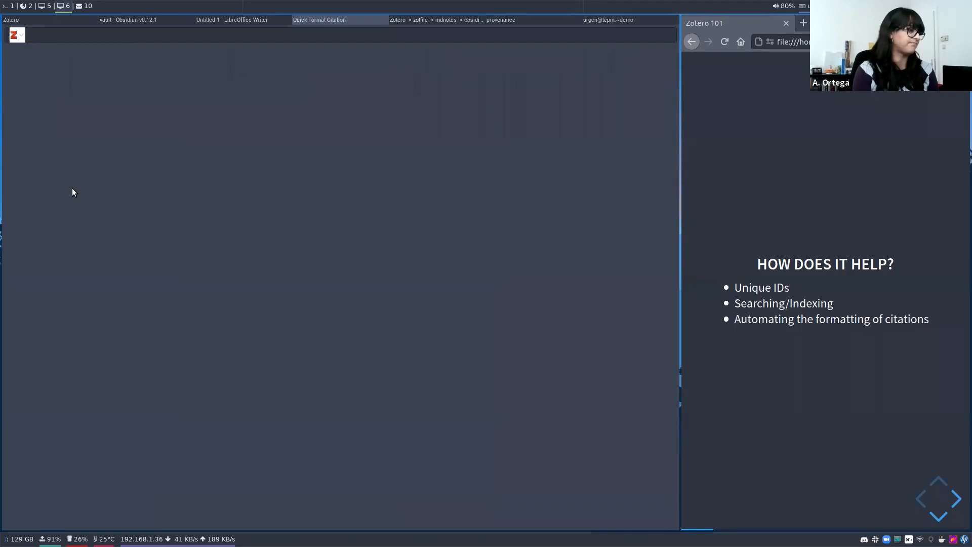
{"action": "type", "text": "rest"}
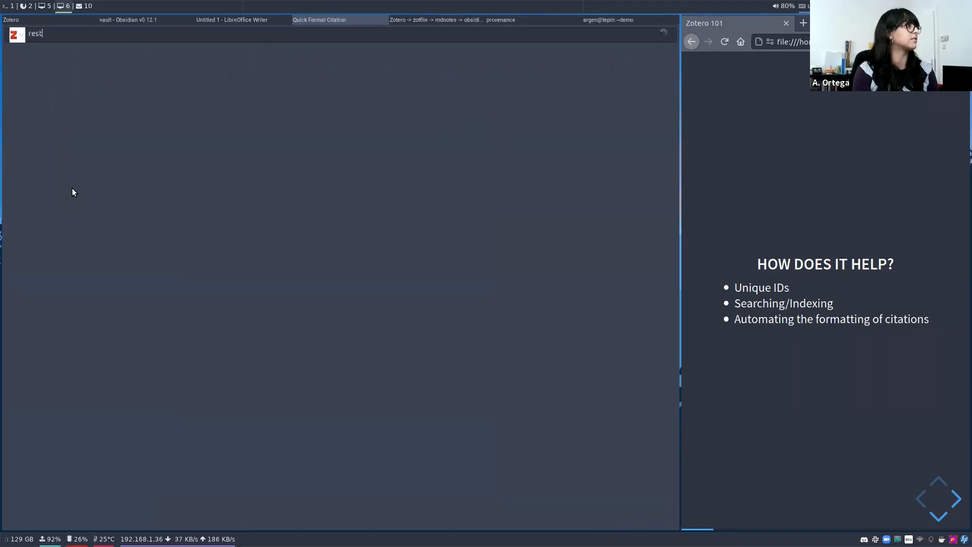
{"action": "key", "text": "Return"}
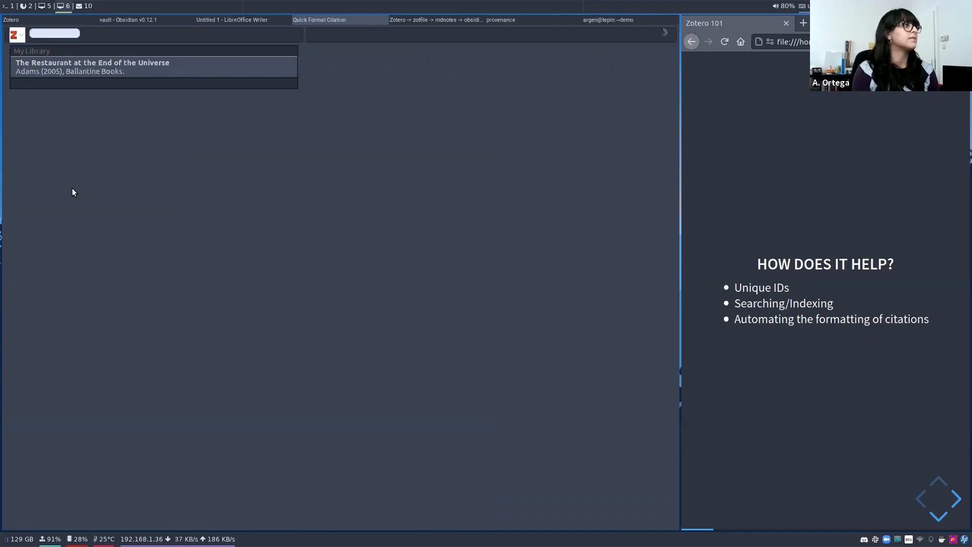
{"action": "key", "text": "Return"}
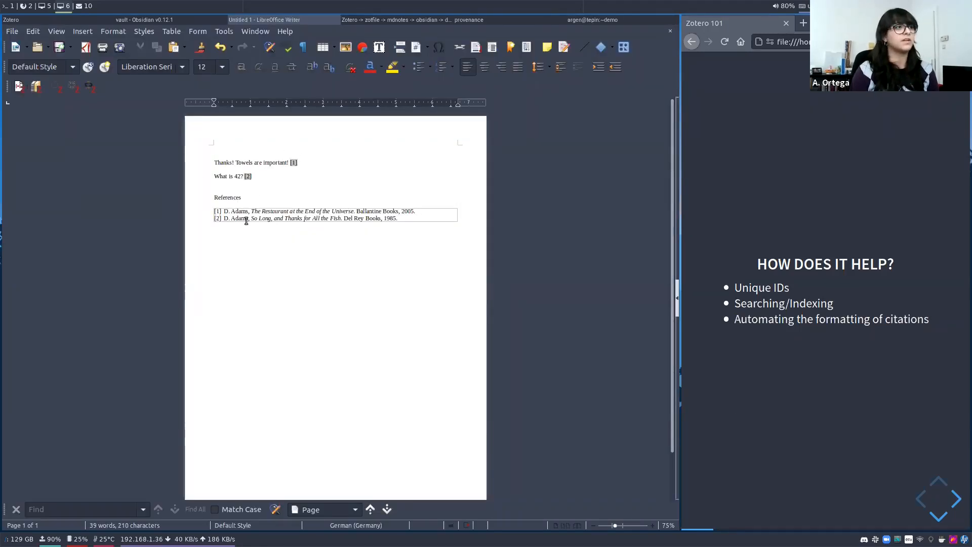
Close the Writer document without saving its changes.
{"action": "left_click", "coordinate": [300, 244]}
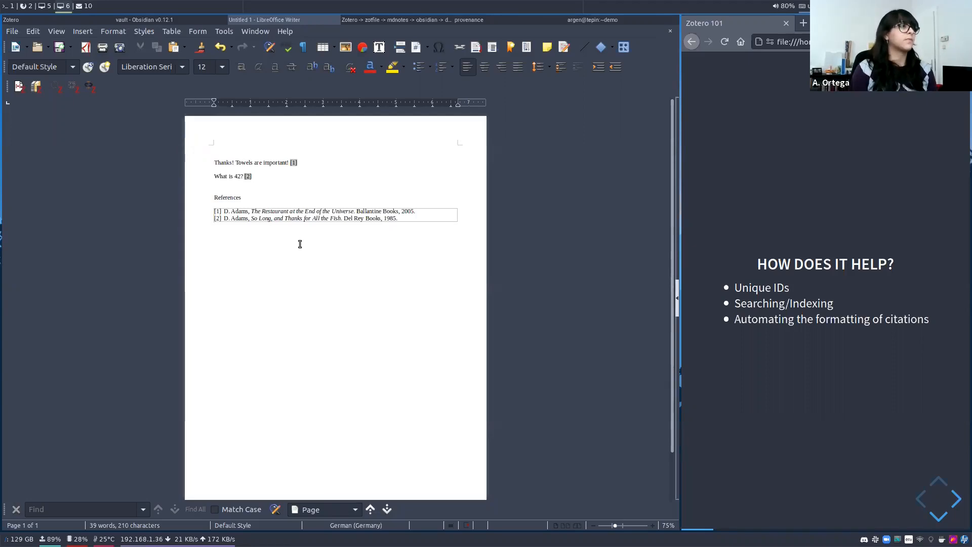
{"action": "key", "text": "ctrl+w"}
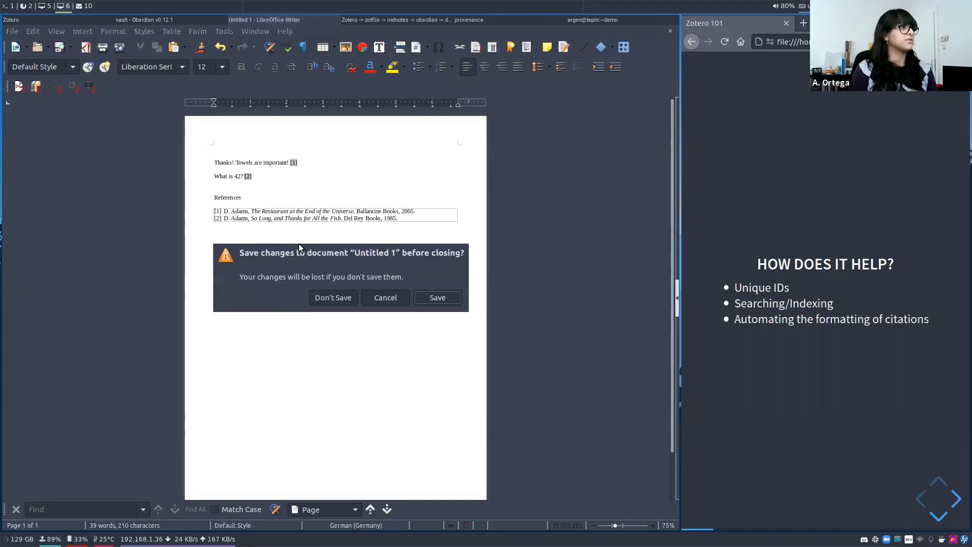
{"action": "left_click", "coordinate": [332, 297]}
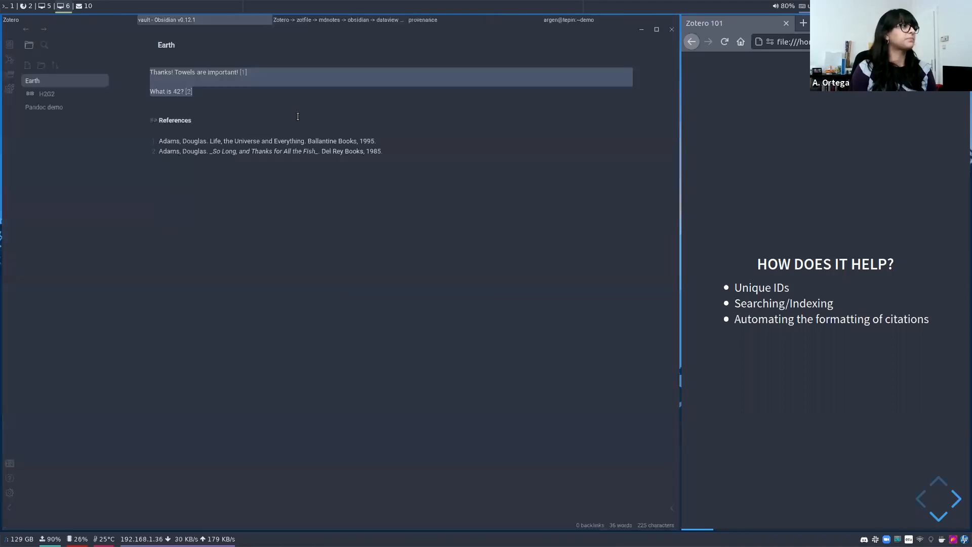
Switch to the terminal, view the bibliography file latex/H2G2.bib in vim, and quit the editor.
{"action": "left_click", "coordinate": [551, 19]}
{"action": "type", "text": "vim latex/H2G2.bib"}
{"action": "key", "text": "Return"}
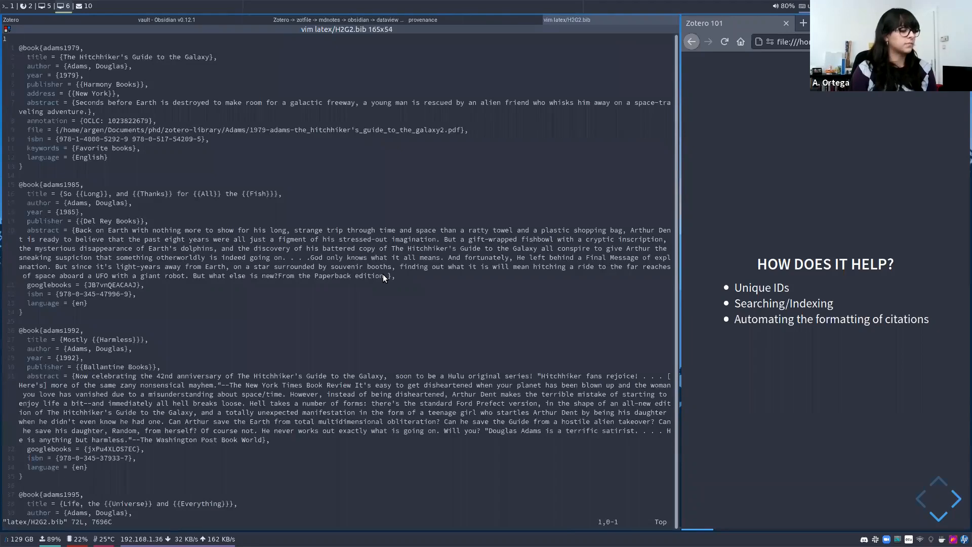
{"action": "type", "text": ":q"}
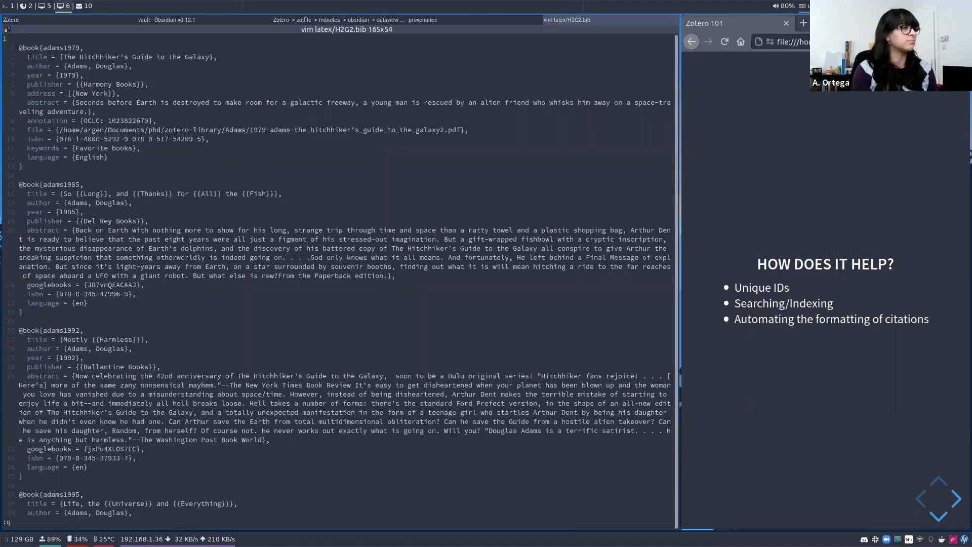
{"action": "key", "text": "Return"}
Open the LaTeX source file latex/demo.tex in vim.
{"action": "key", "text": "Up"}
{"action": "key", "text": "BackSpace"}
{"action": "key", "text": "BackSpace"}
{"action": "key", "text": "BackSpace"}
{"action": "key", "text": "BackSpace"}
{"action": "key", "text": "BackSpace"}
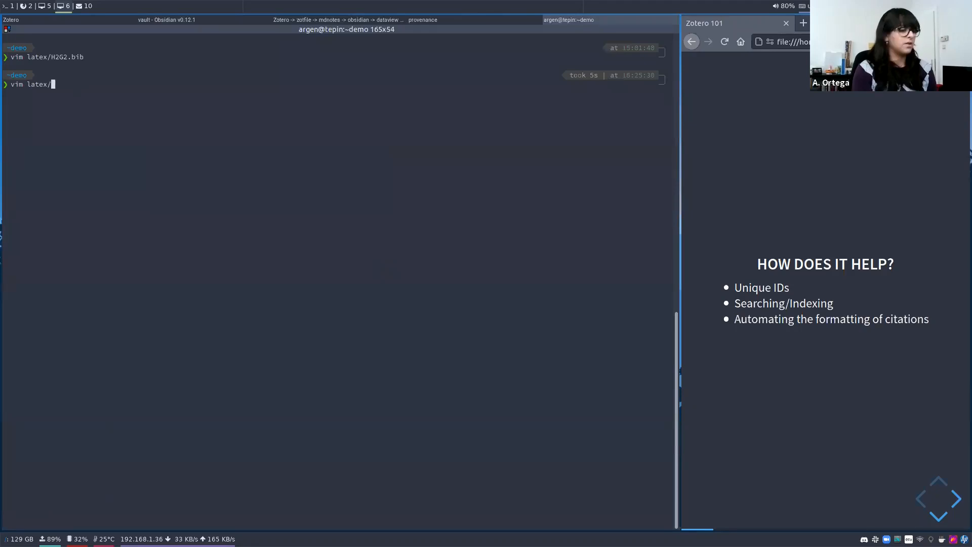
{"action": "type", "text": "demo."}
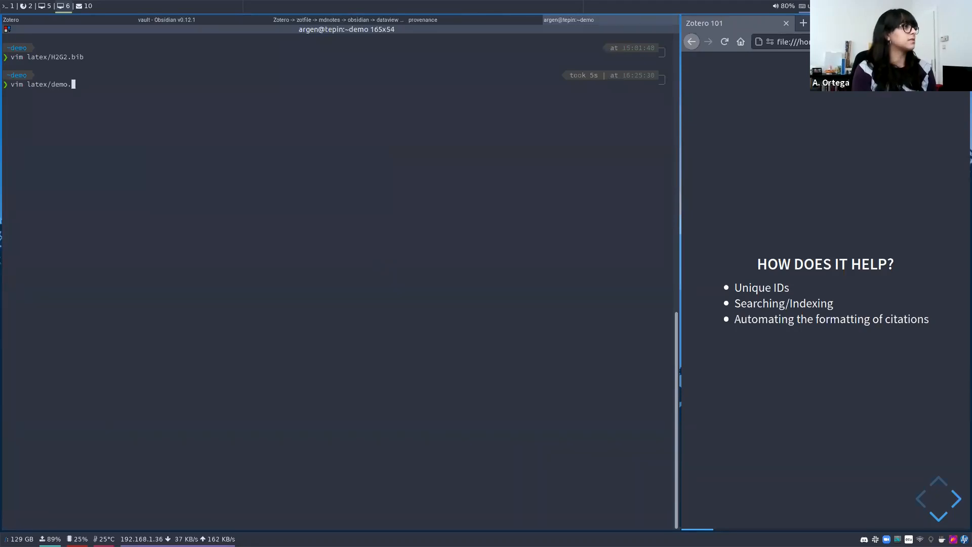
{"action": "type", "text": "tex"}
{"action": "key", "text": "Return"}
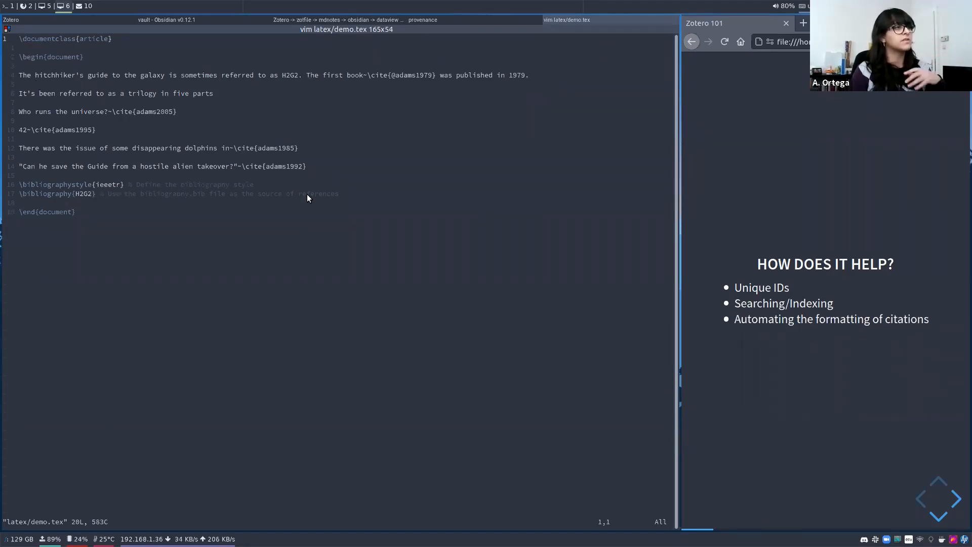
{"action": "left_click", "coordinate": [87, 20]}
{"action": "left_click", "coordinate": [314, 19]}
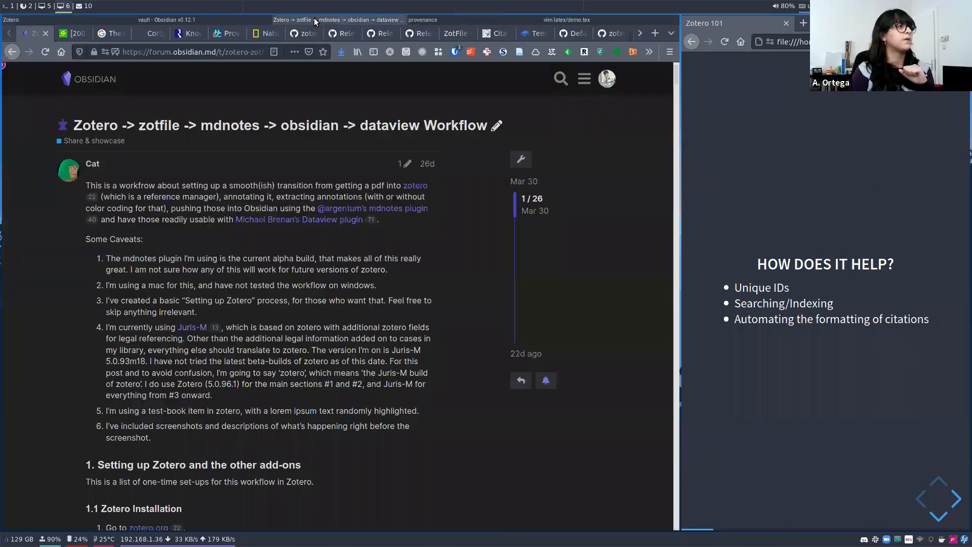
{"action": "left_click", "coordinate": [238, 22]}
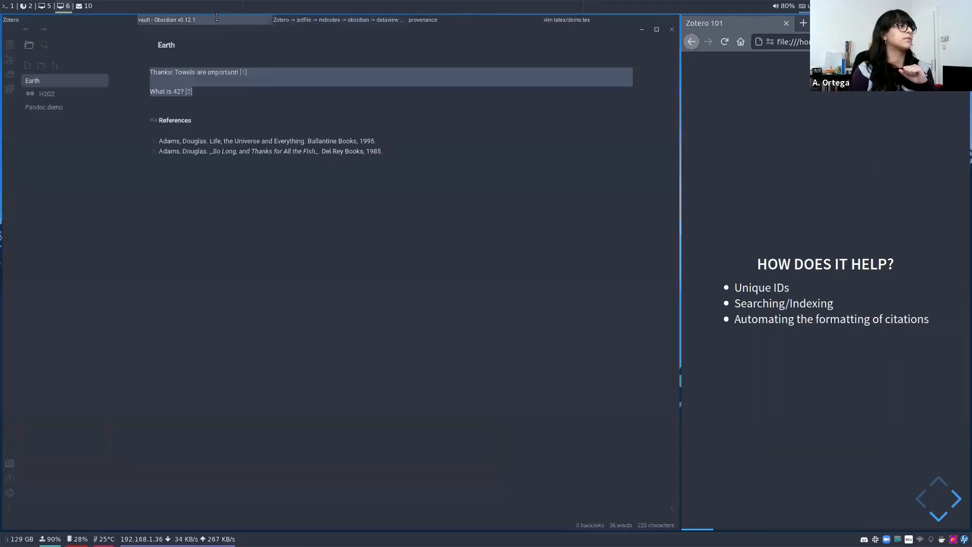
{"action": "left_click", "coordinate": [562, 19]}
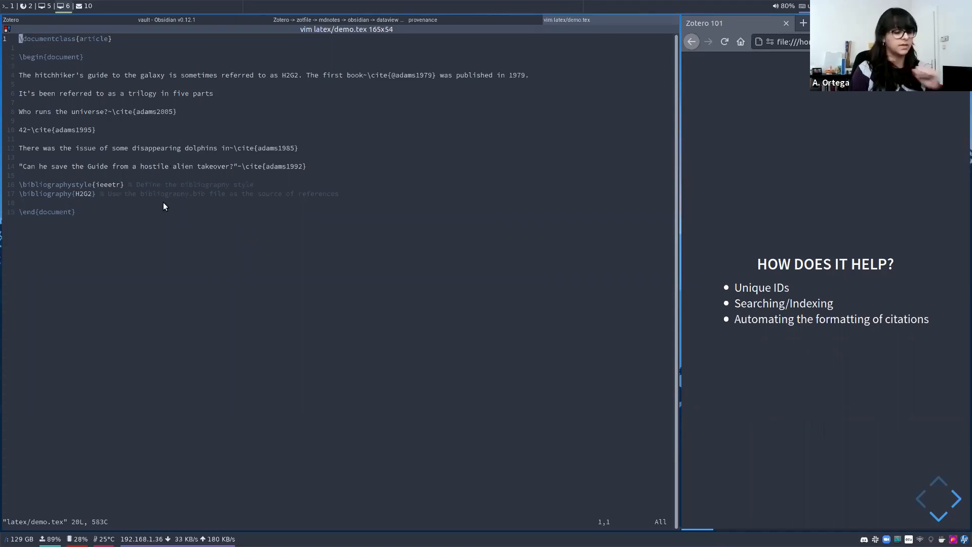
Compile latex/demo.tex with vimtex, view the citations and references in the generated PDF, and return to the LaTeX source.
{"action": "key", "text": "backslash"}
{"action": "key", "text": "l"}
{"action": "key", "text": "l"}
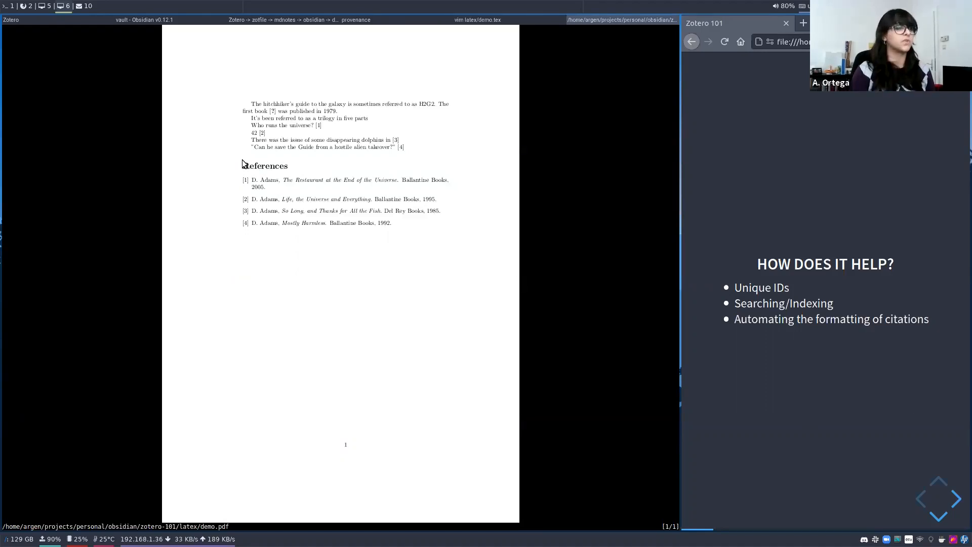
{"action": "key", "text": "q"}
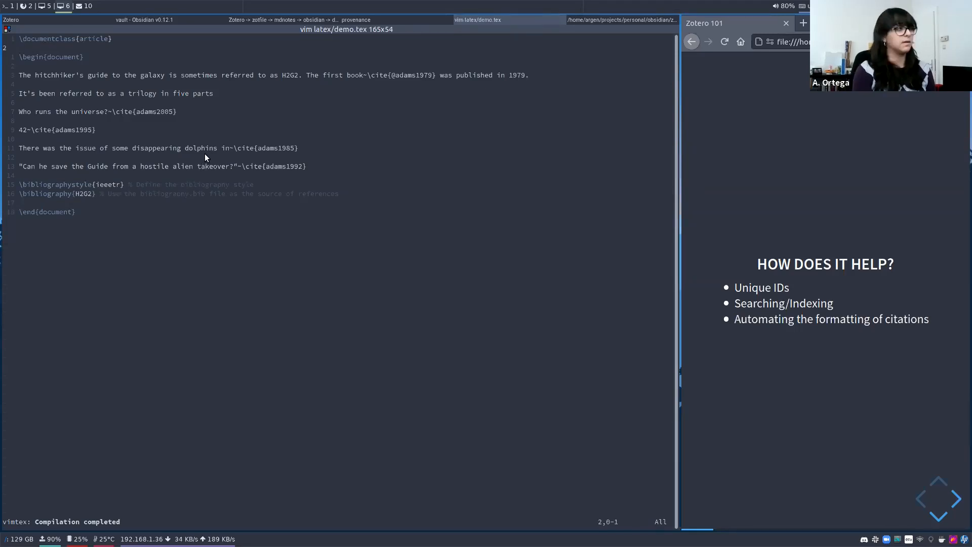
Move the "Who runs the universe?" line citing adams2005 directly beneath the opening sentence about the hitchhiker's guide.
{"action": "key", "text": "j"}
{"action": "key", "text": "j"}
{"action": "key", "text": "j"}
{"action": "key", "text": "j"}
{"action": "key", "text": "j"}
{"action": "key", "text": "j"}
{"action": "key", "text": "j"}
{"action": "key", "text": "d"}
{"action": "key", "text": "d"}
{"action": "key", "text": "k"}
{"action": "key", "text": "k"}
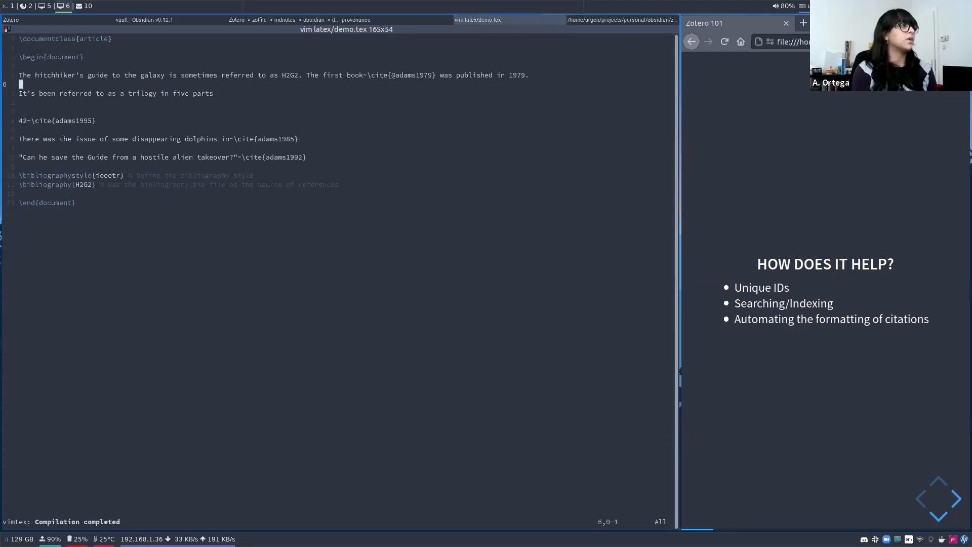
{"action": "key", "text": "P"}
Move the hitchhiker's guide and "Who runs the universe?" lines together below the "trilogy in five parts" sentence.
{"action": "key", "text": "j"}
{"action": "key", "text": "k"}
{"action": "key", "text": "k"}
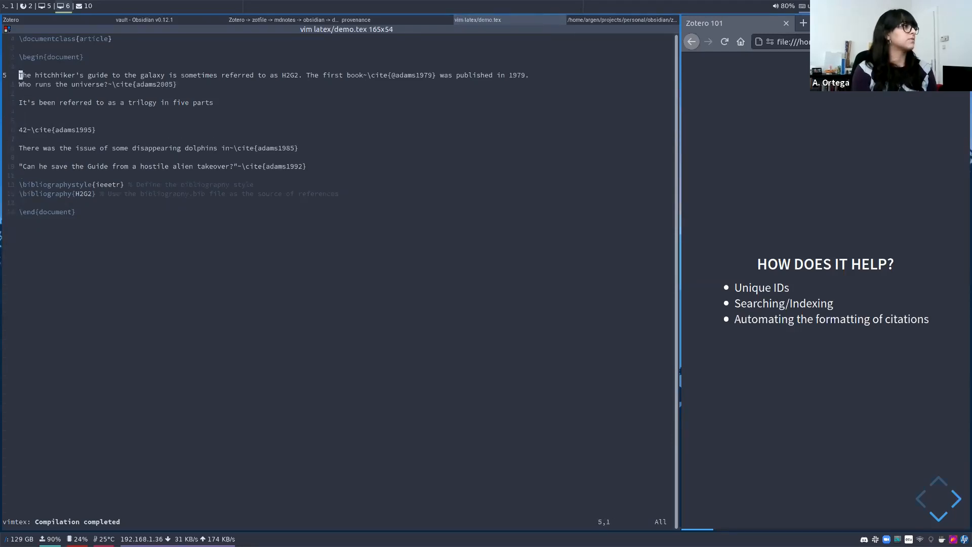
{"action": "key", "text": "d"}
{"action": "key", "text": "j"}
{"action": "key", "text": "j"}
{"action": "key", "text": "j"}
{"action": "key", "text": "p"}
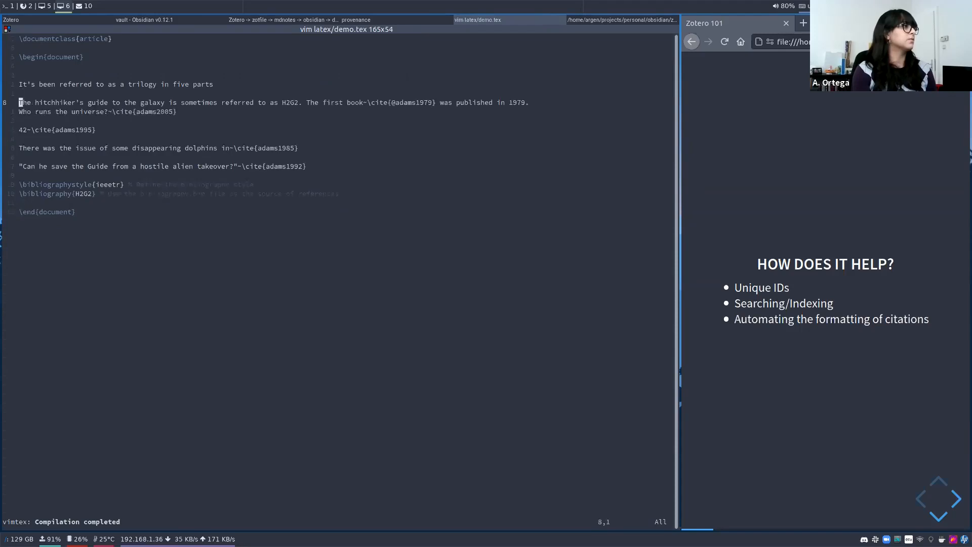
Check the compiled demo.pdf for the rearranged sentences and return to the LaTeX source.
{"action": "left_click", "coordinate": [594, 20]}
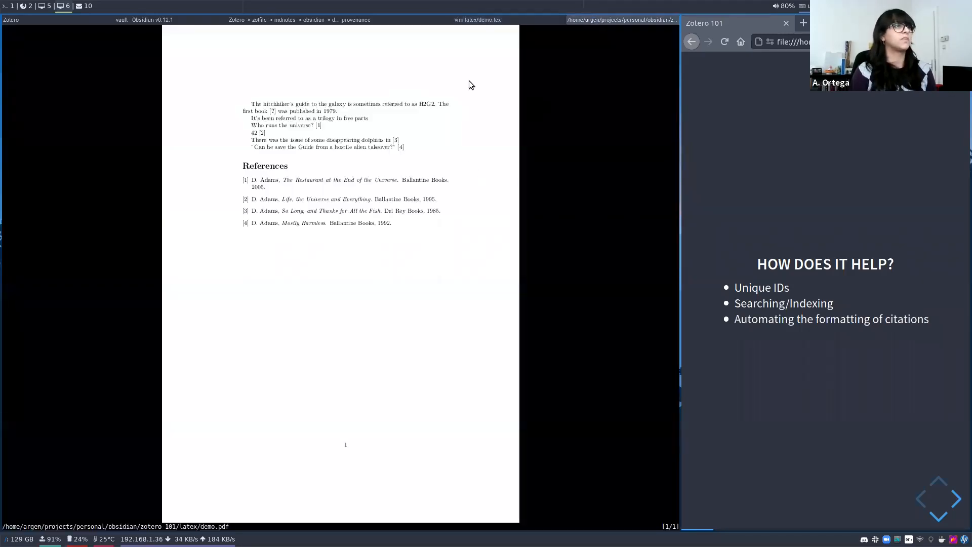
{"action": "left_click", "coordinate": [469, 19]}
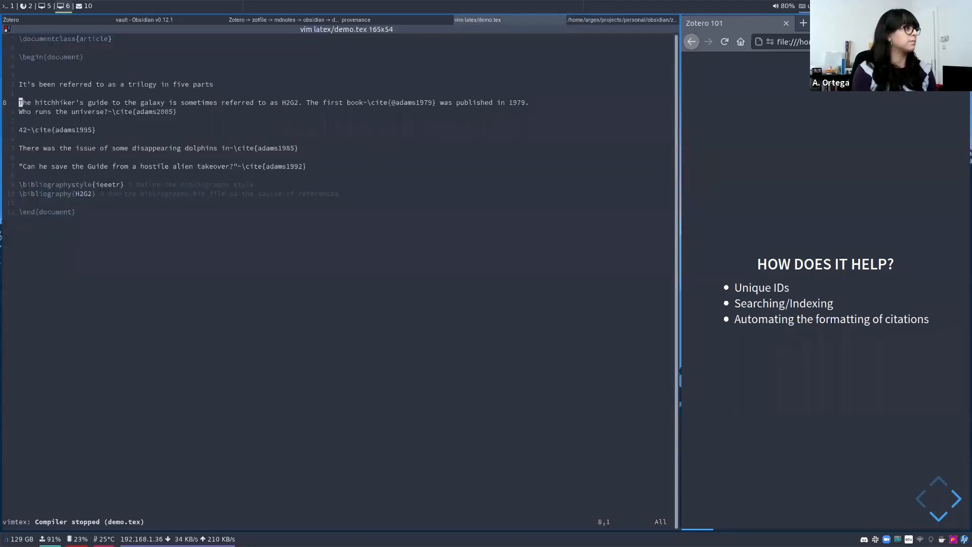
{"action": "key", "text": "j"}
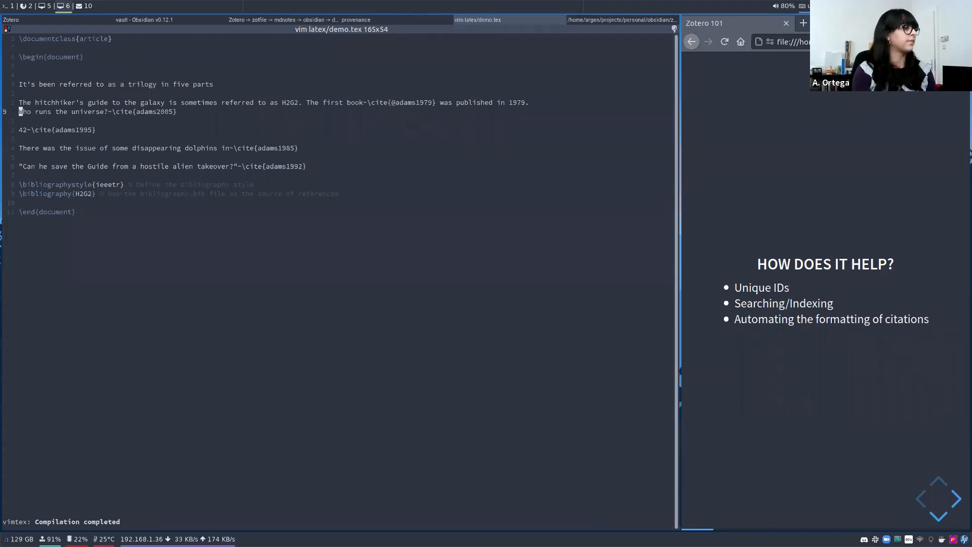
{"action": "key", "text": "super+Right"}
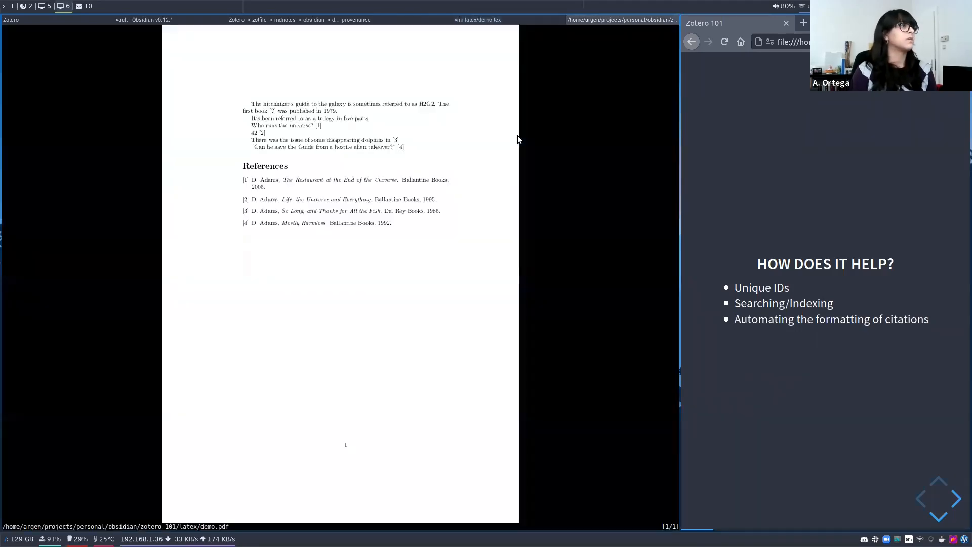
{"action": "key", "text": "super+Left"}
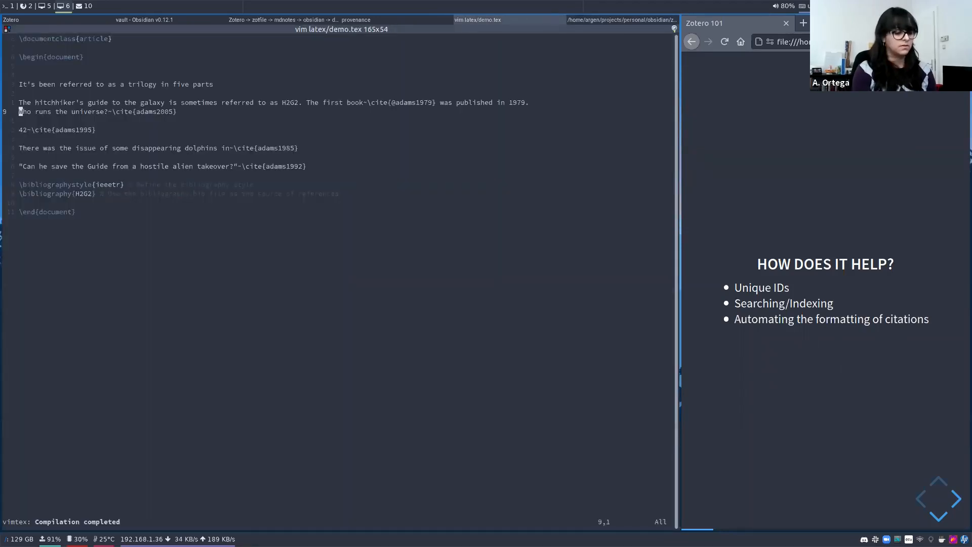
Stop the vimtex compiler, save latex/demo.tex, and start the compilation again.
{"action": "key", "text": "backslash"}
{"action": "key", "text": "l"}
{"action": "key", "text": "l"}
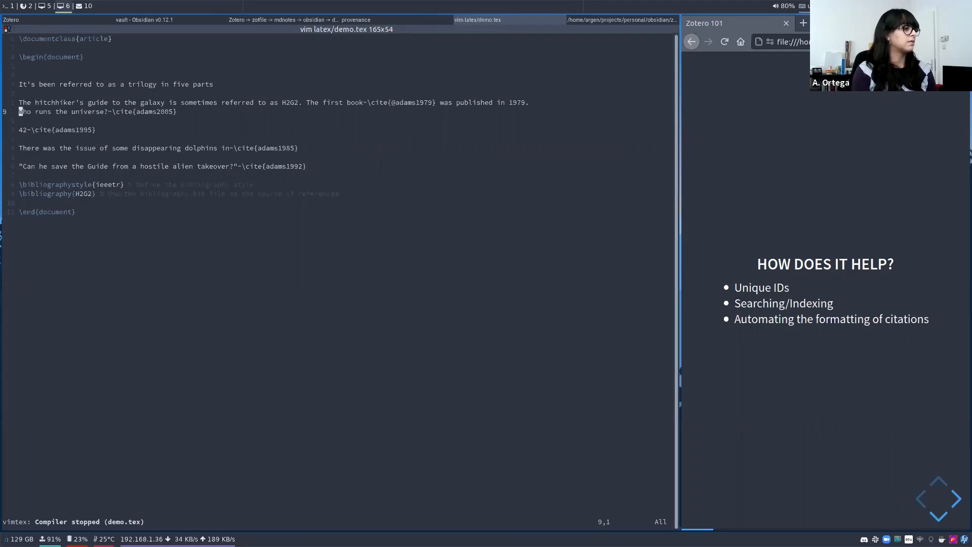
{"action": "type", "text": ":w"}
{"action": "key", "text": "Return"}
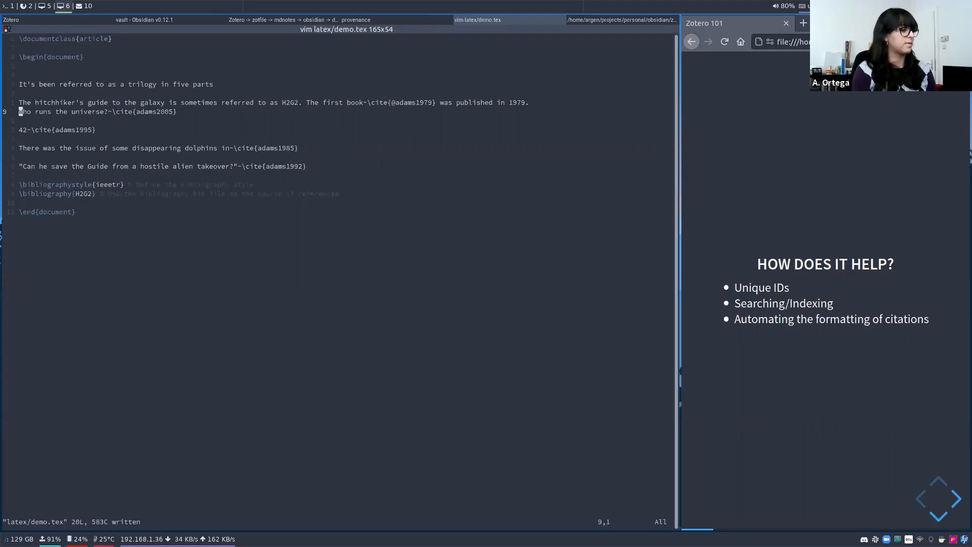
{"action": "key", "text": "backslash"}
{"action": "key", "text": "l"}
{"action": "key", "text": "l"}
{"action": "key", "text": "j"}
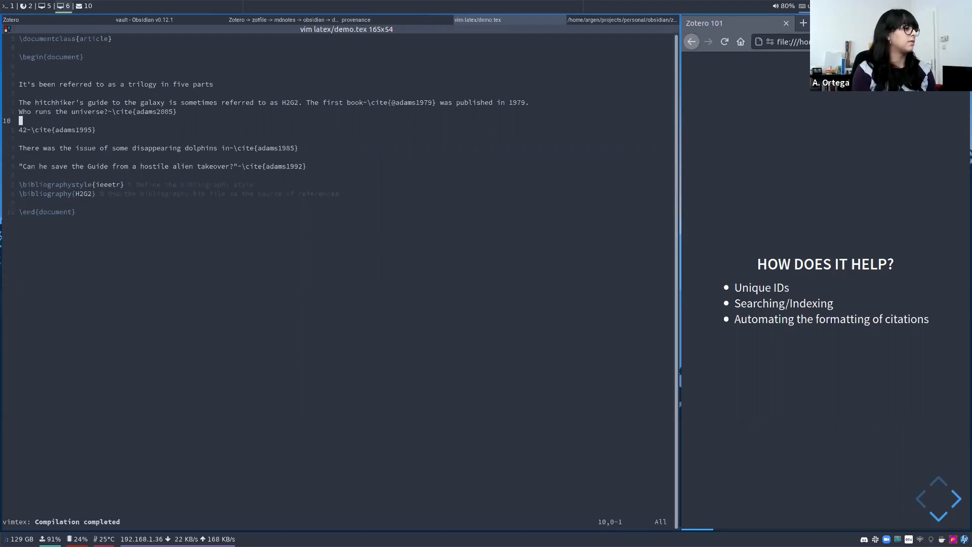
Enlarge the recompiled PDF and compare its numbered citations and reference list with the LaTeX source.
{"action": "key", "text": "super+Right"}
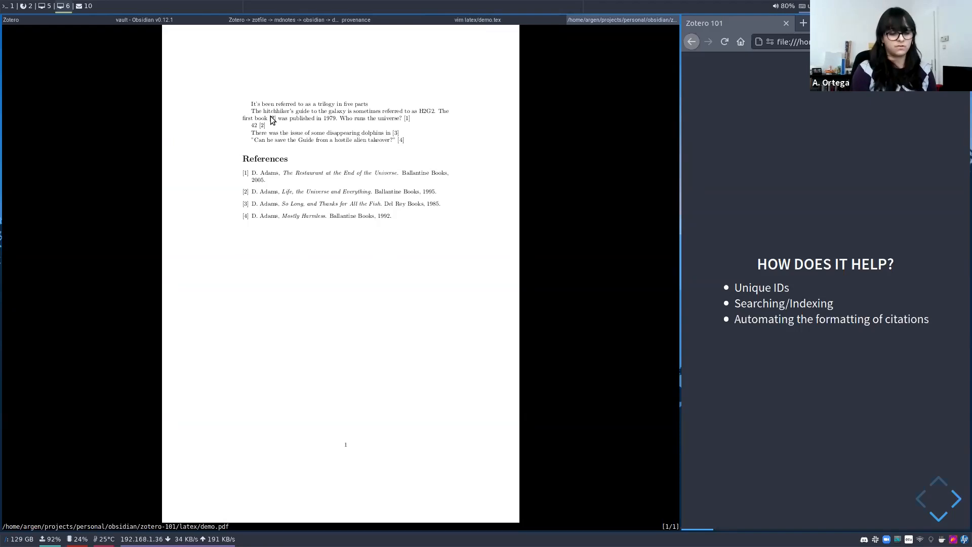
{"action": "key", "text": "="}
{"action": "scroll", "coordinate": [273, 120], "scroll_direction": "up", "scroll_amount": 4}
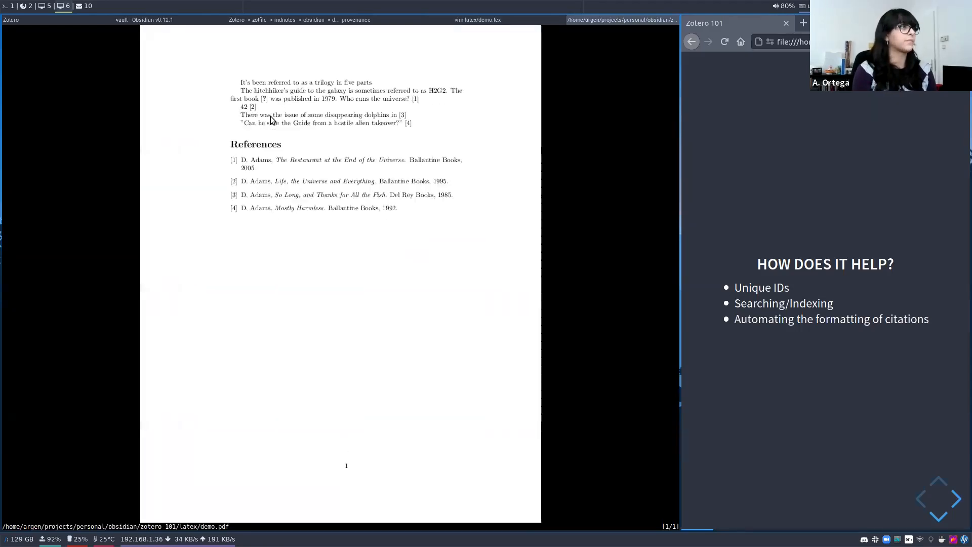
{"action": "scroll", "coordinate": [273, 120], "scroll_direction": "up", "scroll_amount": 3}
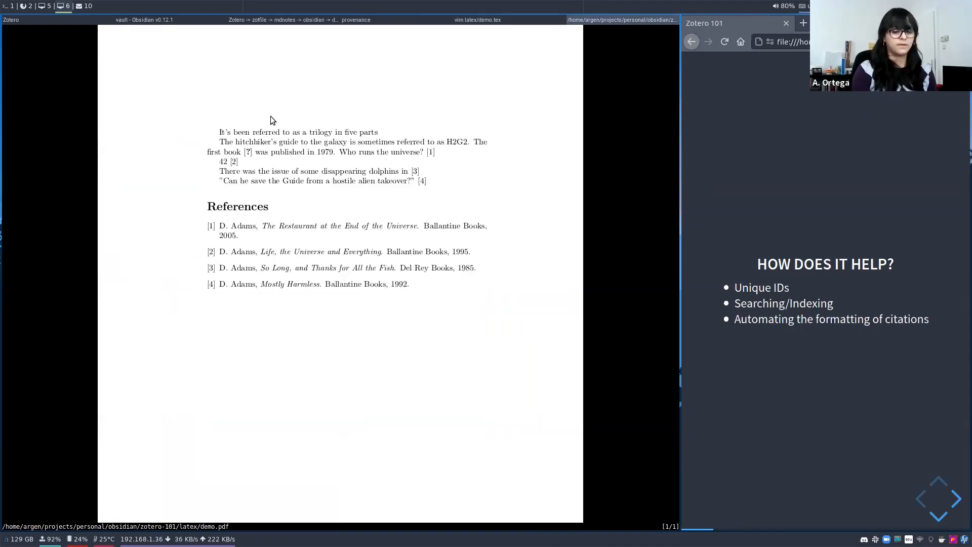
{"action": "scroll", "coordinate": [273, 120], "scroll_direction": "up", "scroll_amount": 3}
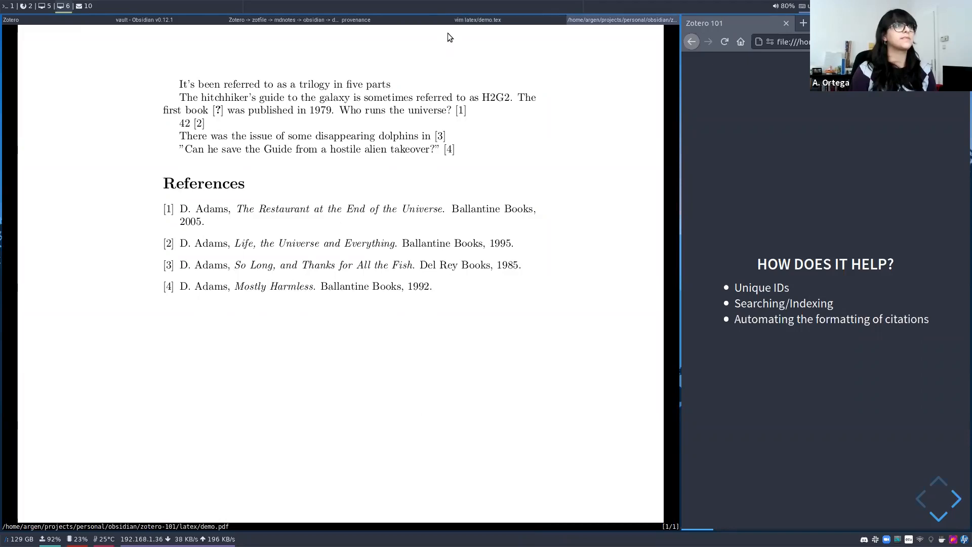
{"action": "left_click", "coordinate": [469, 19]}
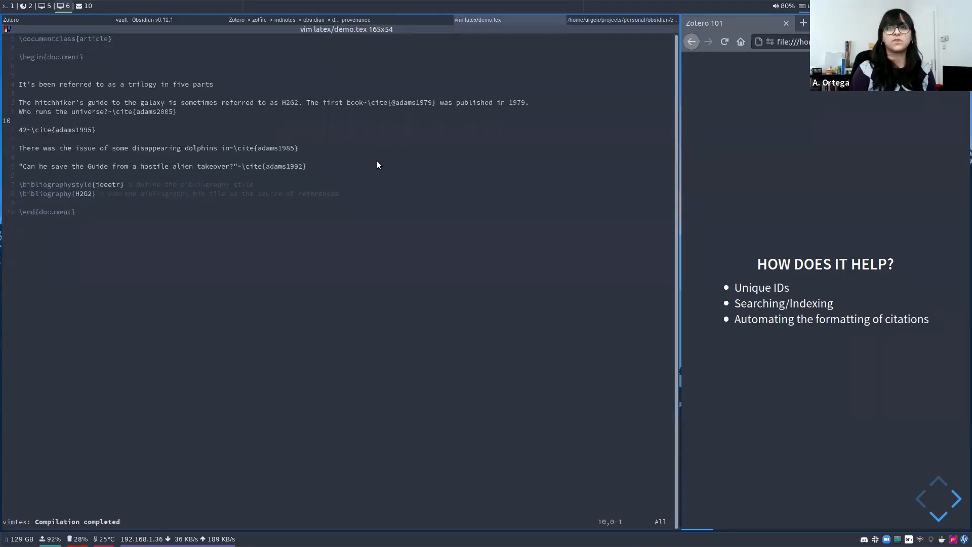
{"action": "left_click", "coordinate": [586, 20]}
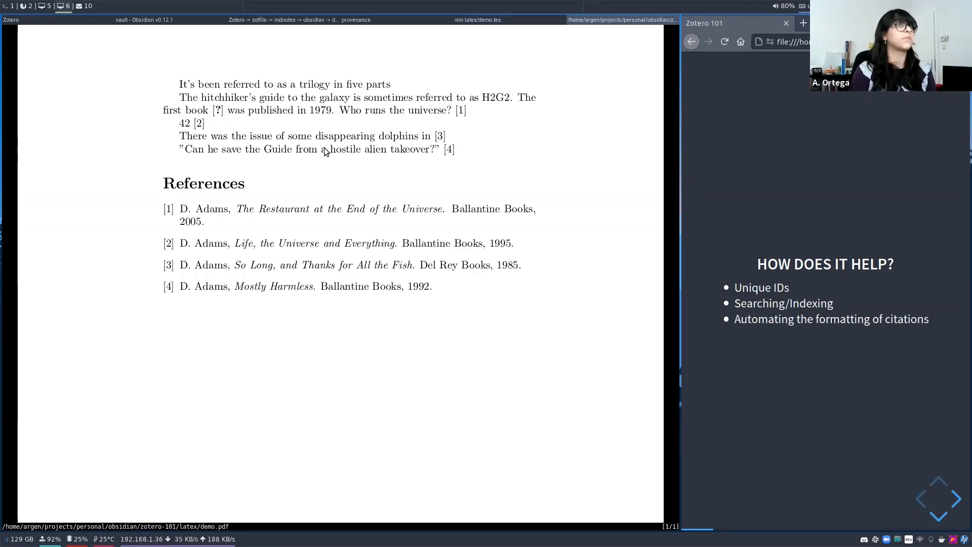
Close the PDF viewer, then save latex/demo.tex and quit vim.
{"action": "type", "text": "q"}
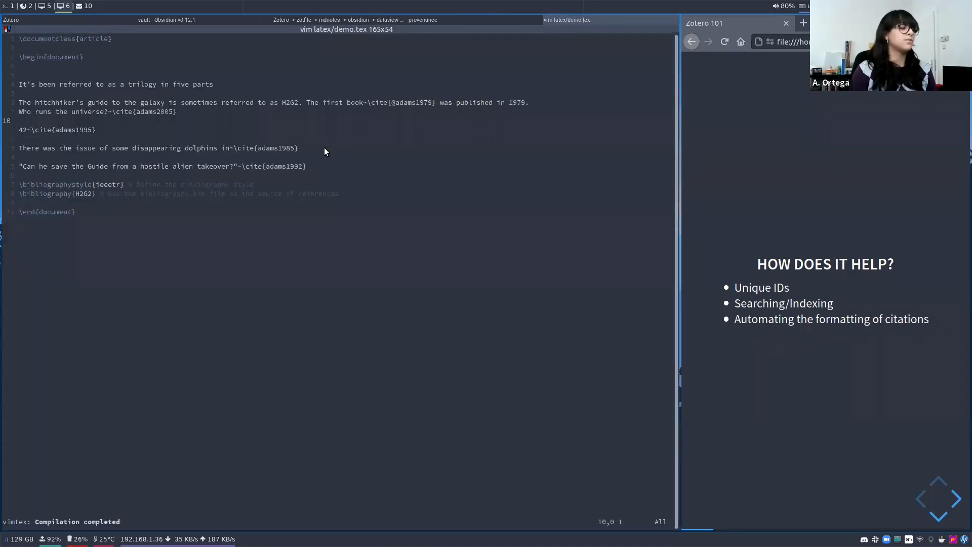
{"action": "type", "text": ":wq"}
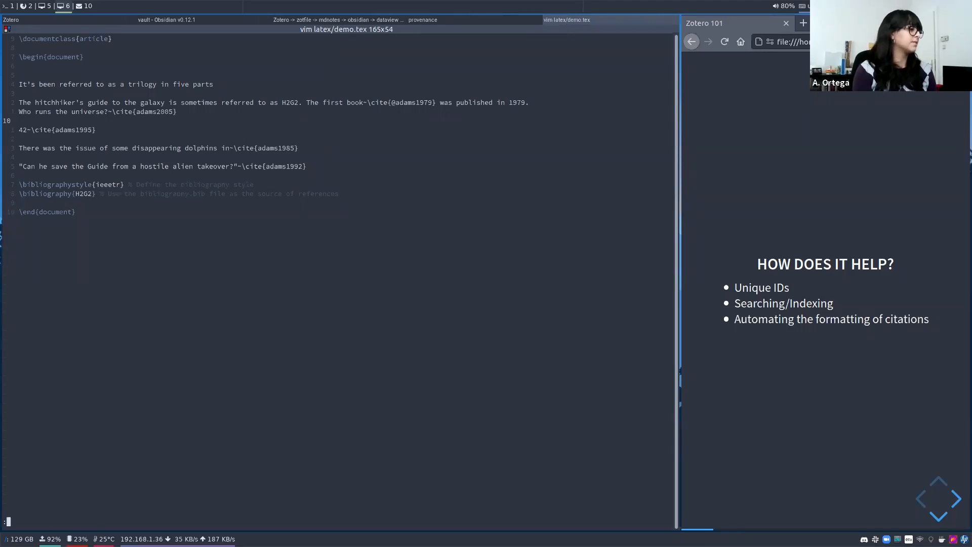
{"action": "key", "text": "Return"}
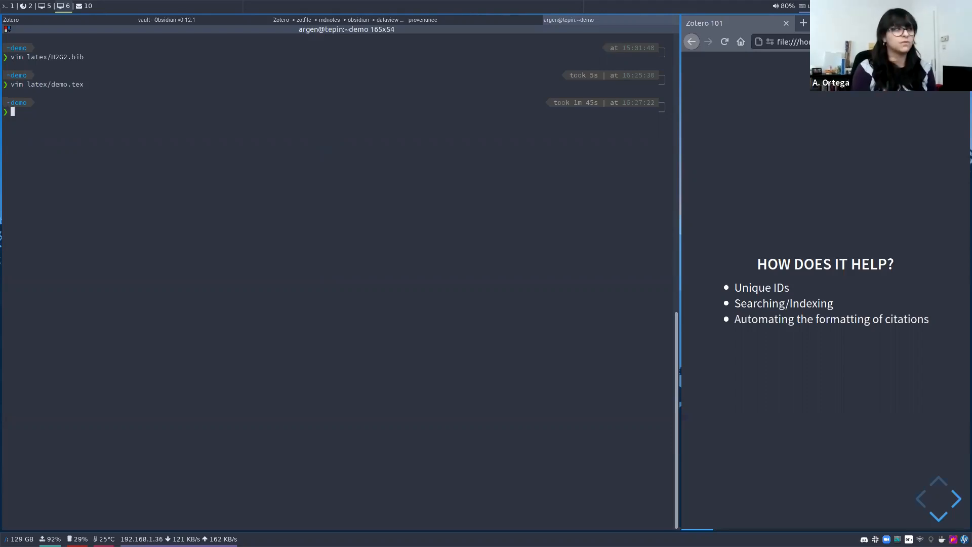
Recall the earlier pandoc command that converts vault/Pandoc demo.md to vault/H2G2.pdf using vault/H2G2.bib, citeproc and the apa.csl style.
{"action": "key", "text": "Up"}
{"action": "key", "text": "Up"}
{"action": "key", "text": "Up"}
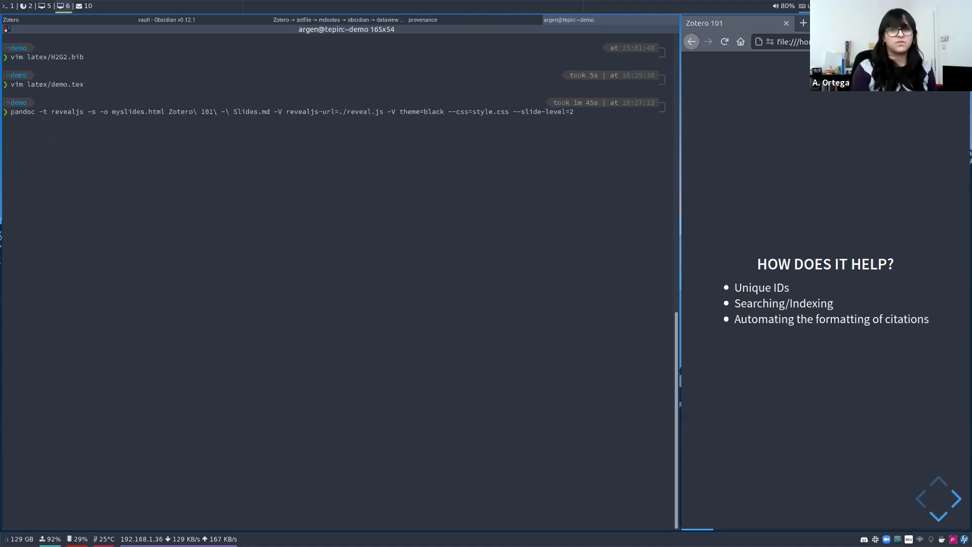
{"action": "key", "text": "ctrl+u"}
{"action": "type", "text": "r"}
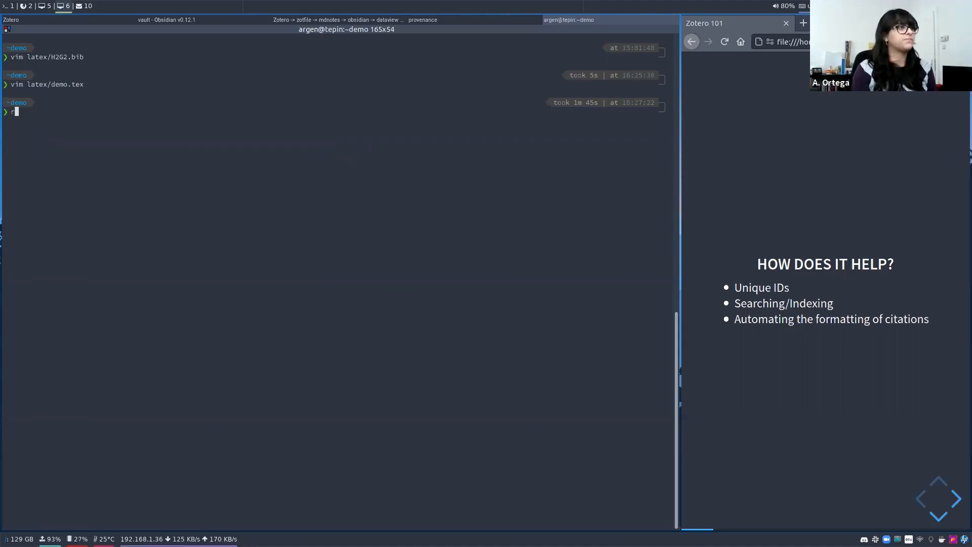
{"action": "key", "text": "Down"}
{"action": "key", "text": "Down"}
{"action": "key", "text": "Down"}
{"action": "type", "text": "pandoc"}
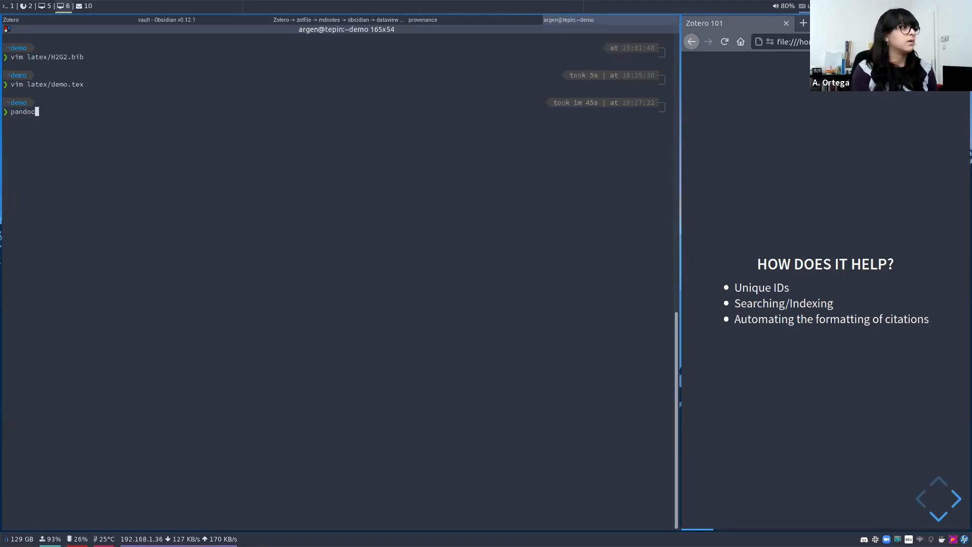
{"action": "key", "text": "Up"}
{"action": "key", "text": "Up"}
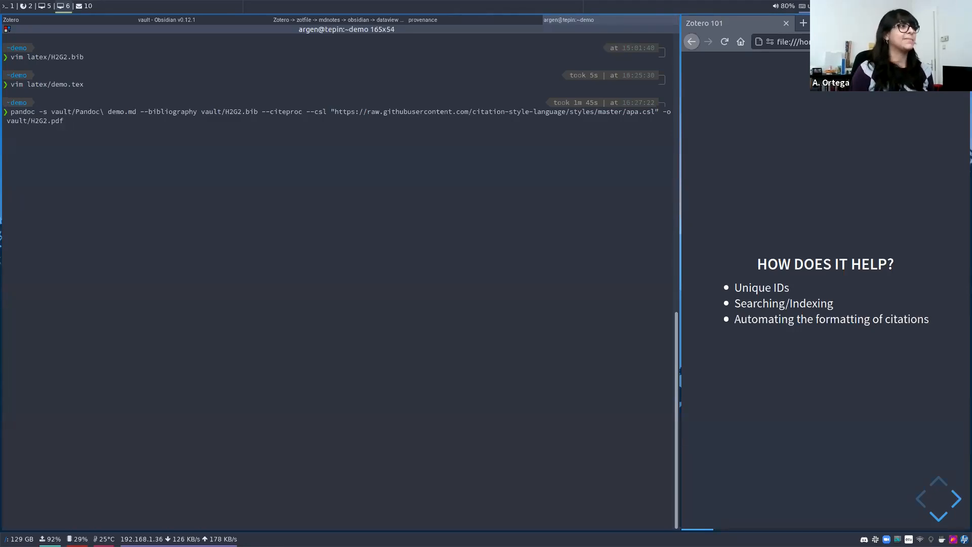
Switch to Obsidian, open the Pandoc demo note, and highlight its References heading beneath the citation keys.
{"action": "left_click", "coordinate": [209, 19]}
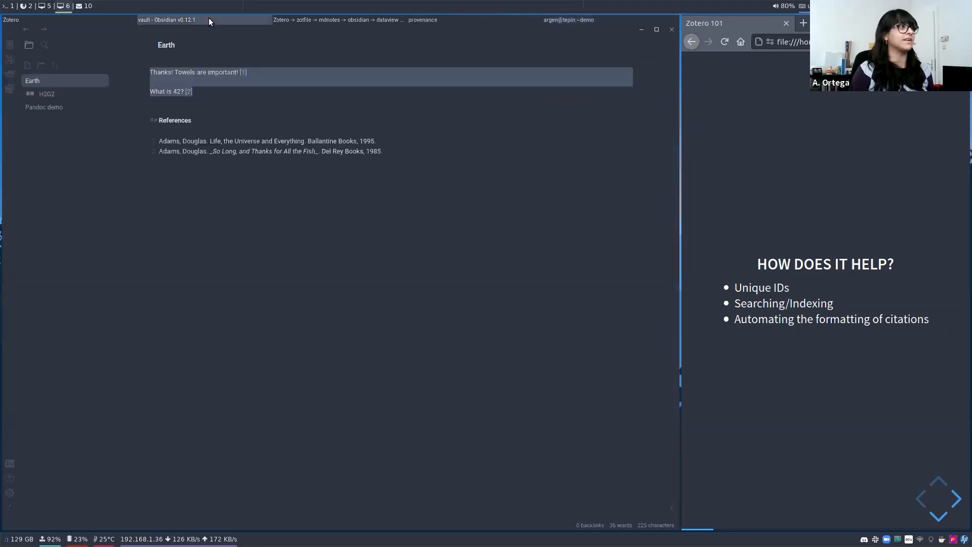
{"action": "left_click", "coordinate": [31, 107]}
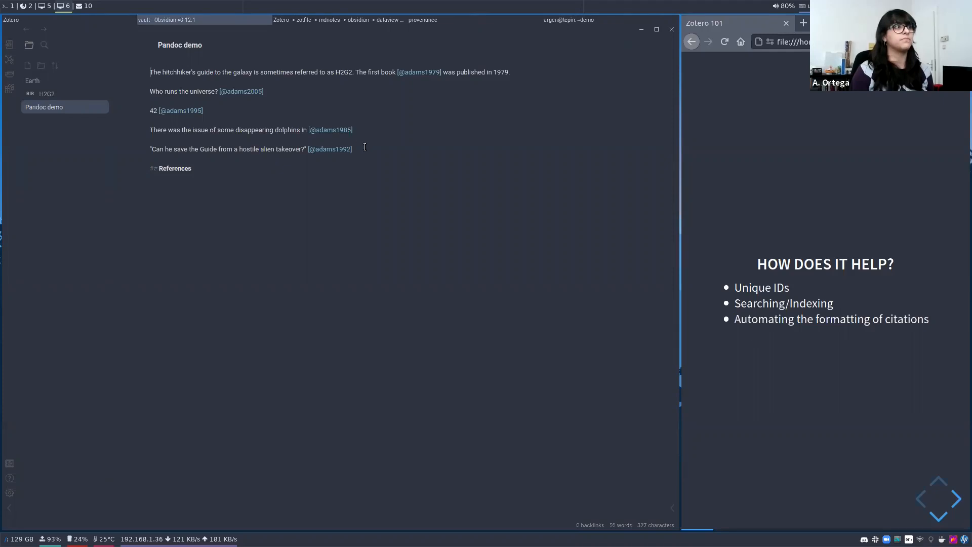
{"action": "left_click_drag", "start_coordinate": [193, 170], "coordinate": [119, 172]}
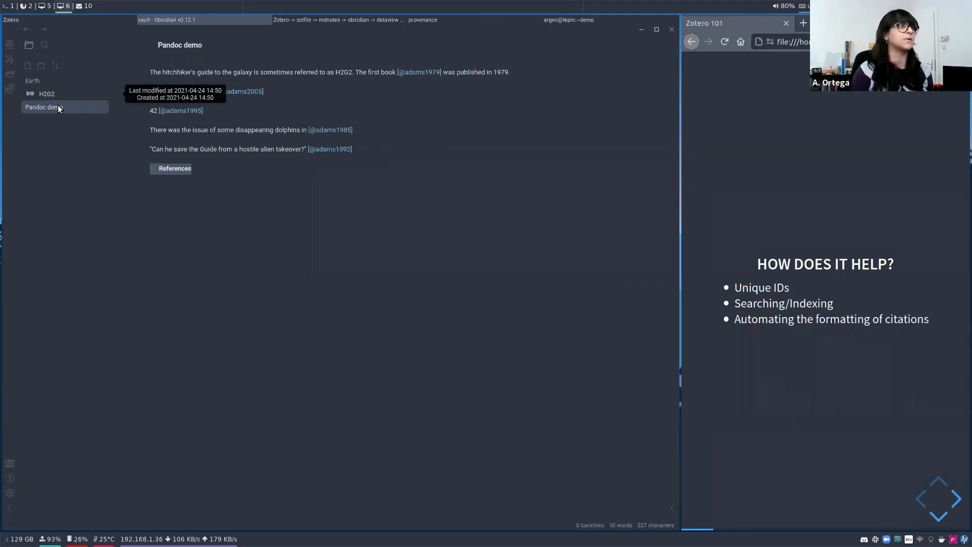
Return to the terminal and run the prepared pandoc command to generate vault/H2G2.pdf.
{"action": "left_click", "coordinate": [557, 19]}
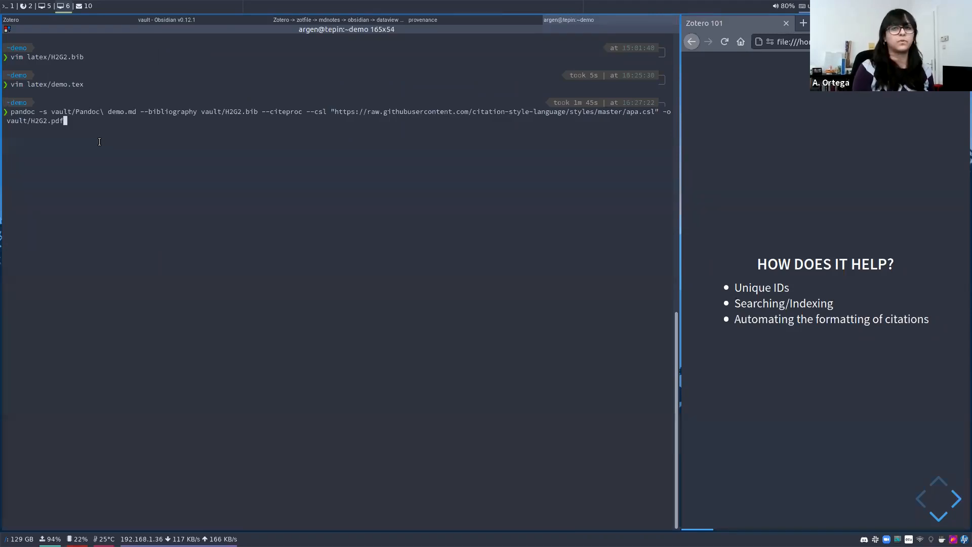
{"action": "key", "text": "Return"}
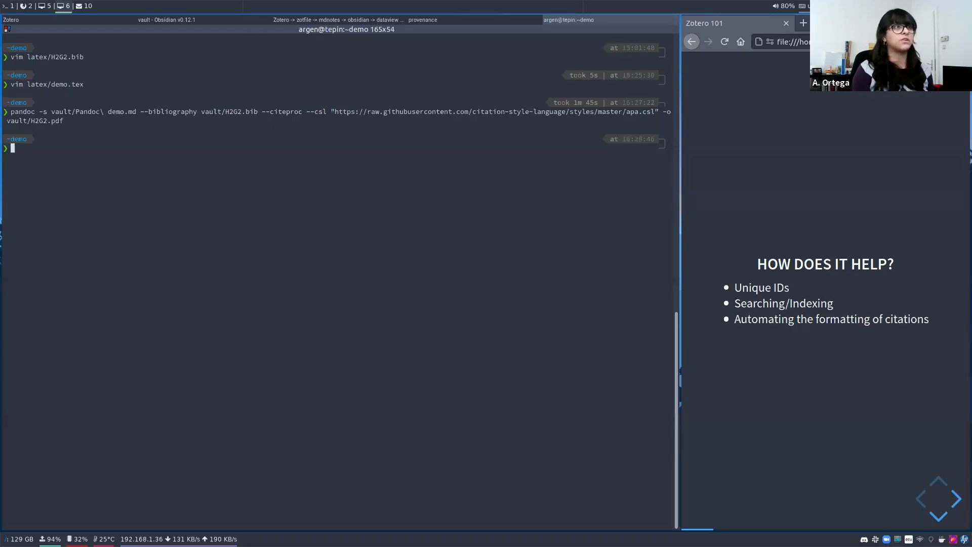
Start the ranger file manager, go into the vault folder, and open H2G2.pdf.
{"action": "type", "text": "r"}
{"action": "key", "text": "Return"}
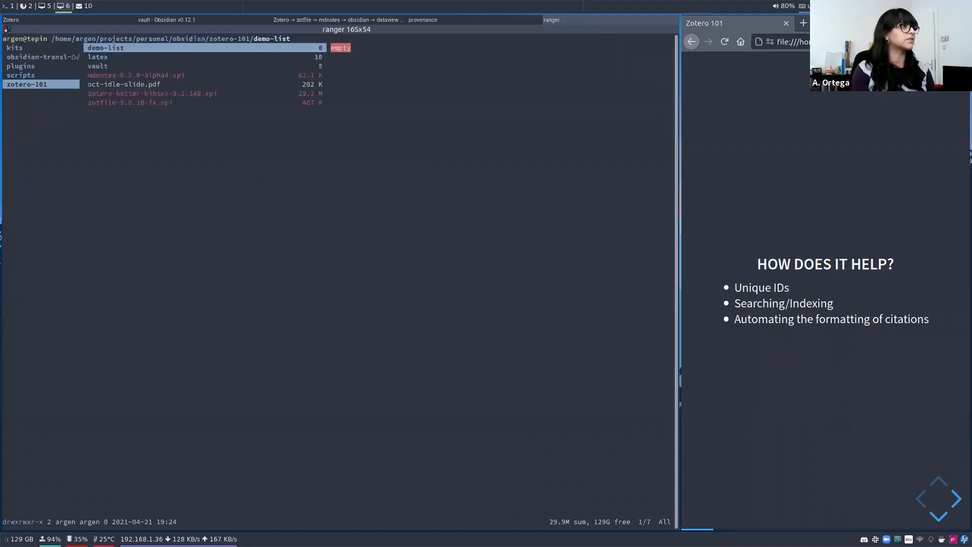
{"action": "key", "text": "Down"}
{"action": "key", "text": "Down"}
{"action": "key", "text": "Down"}
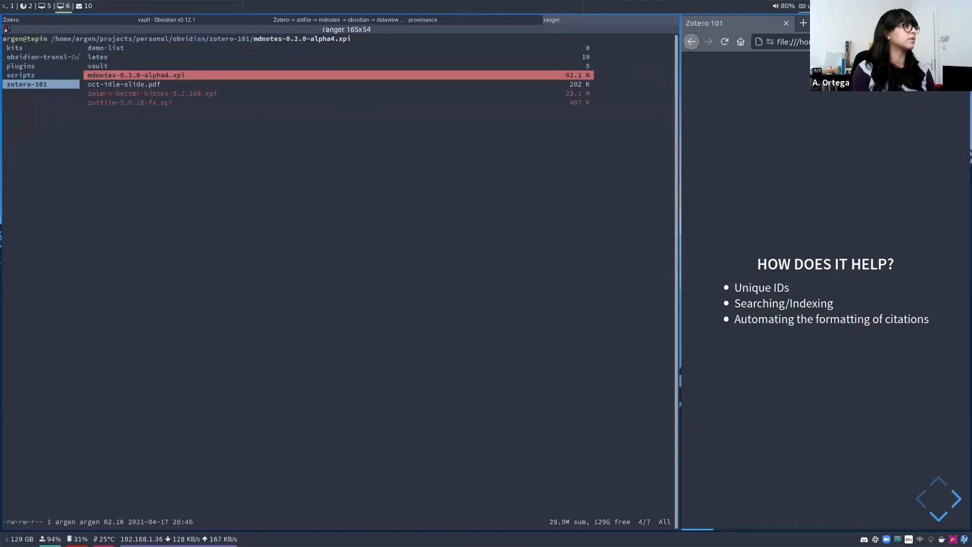
{"action": "key", "text": "Up"}
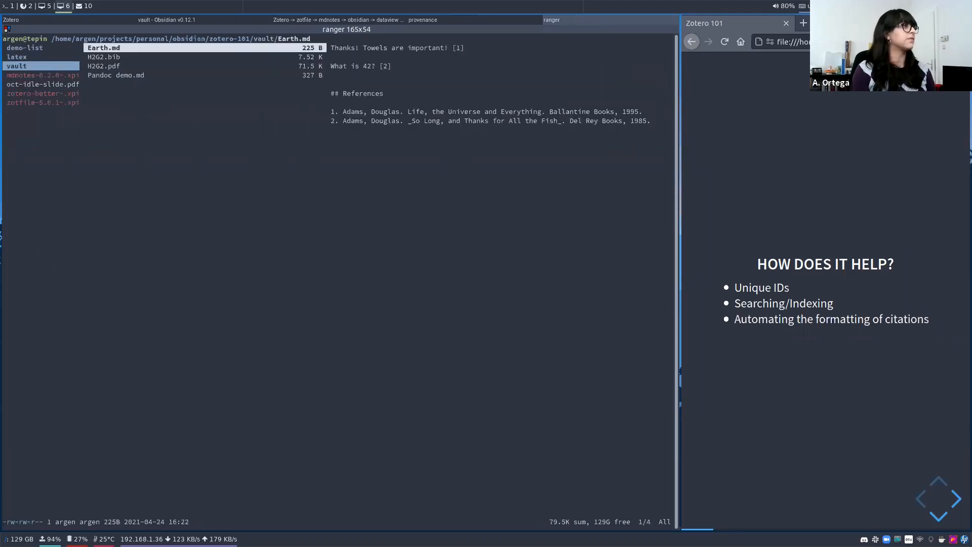
{"action": "key", "text": "j"}
{"action": "key", "text": "j"}
{"action": "key", "text": "l"}
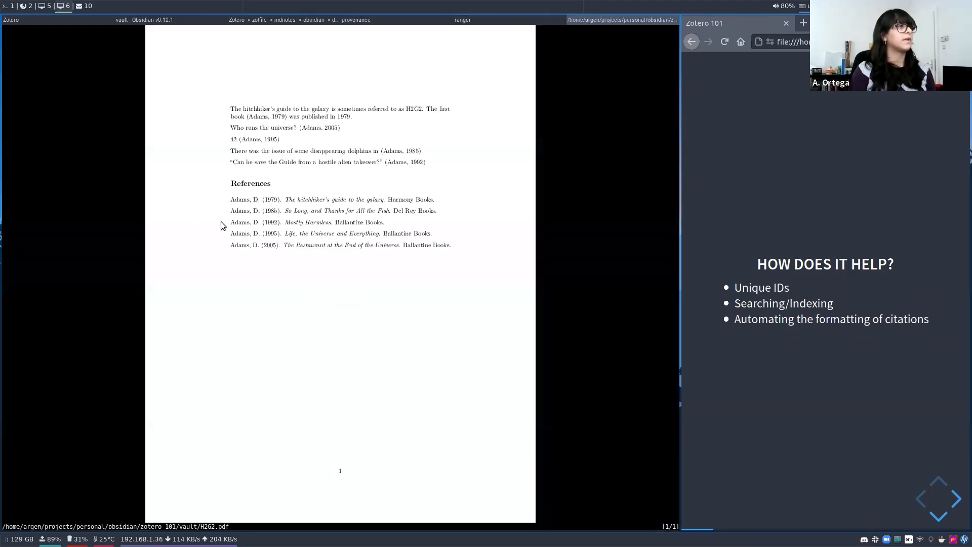
Enlarge the H2G2.pdf page to inspect its in-text citations and reference list, and quit the ranger file manager.
{"action": "key", "text": "plus"}
{"action": "key", "text": "plus"}
{"action": "key", "text": "plus"}
{"action": "key", "text": "plus"}
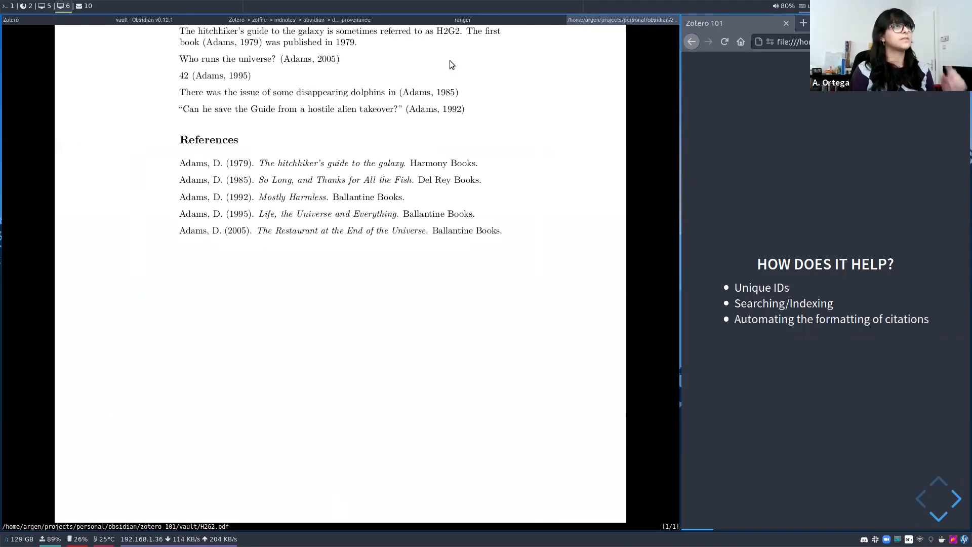
{"action": "key", "text": "q"}
{"action": "key", "text": "q"}
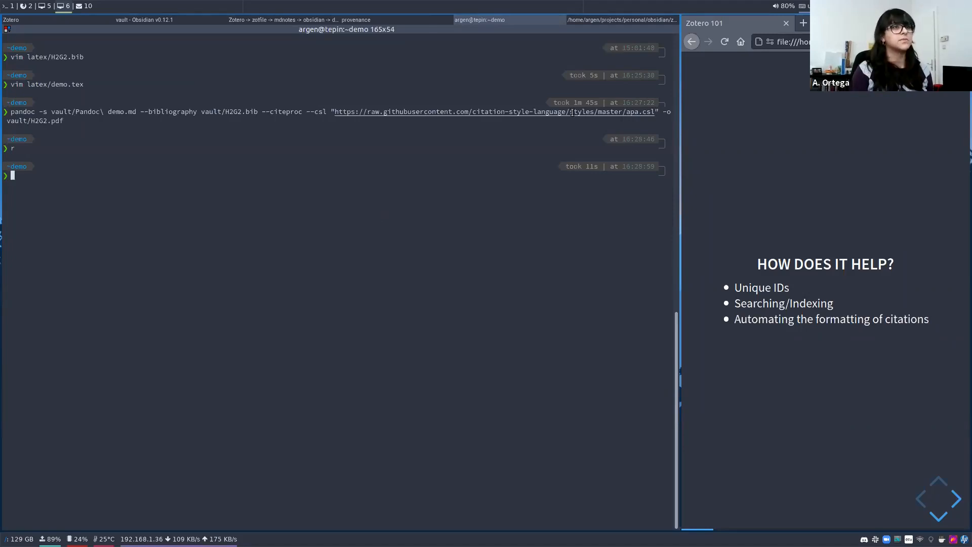
Highlight apa.csl in the pandoc command and examine the matching citation formatting in H2G2.pdf.
{"action": "left_click_drag", "start_coordinate": [627, 112], "coordinate": [656, 112]}
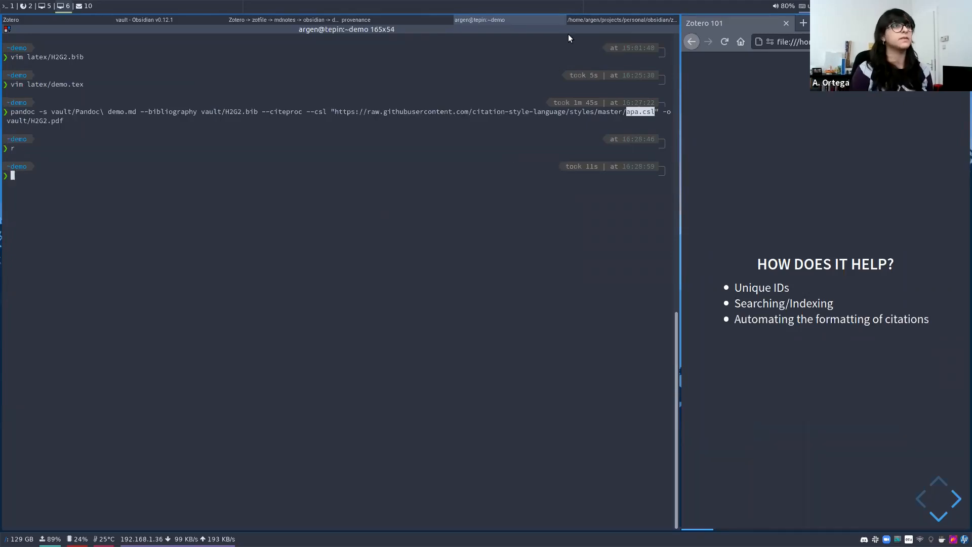
{"action": "left_click", "coordinate": [577, 19]}
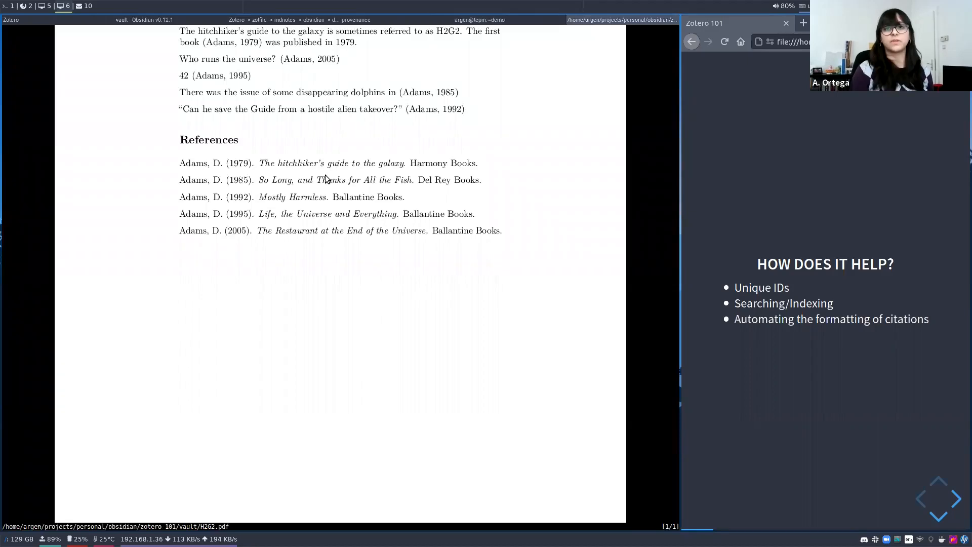
{"action": "scroll", "coordinate": [324, 180], "scroll_direction": "up", "scroll_amount": 4}
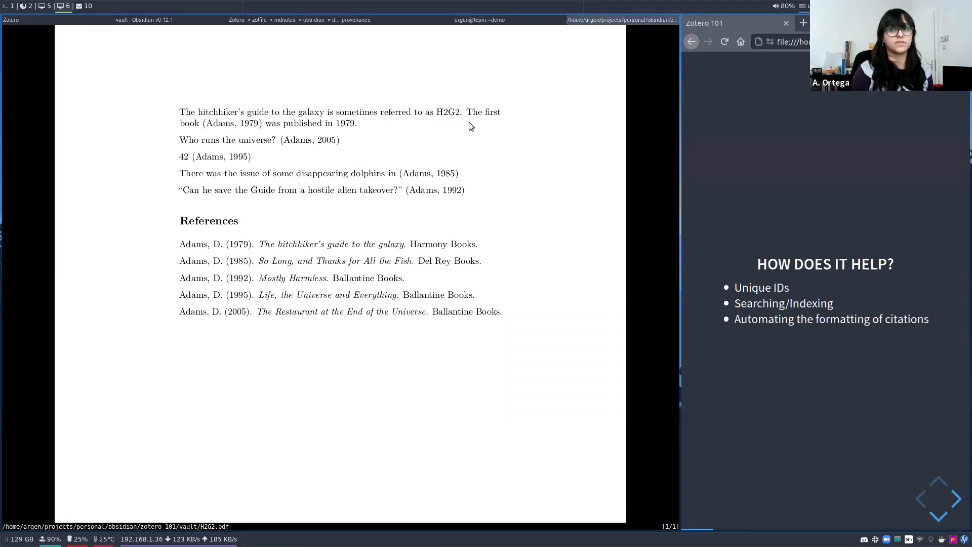
Close the H2G2.pdf viewer and switch to the Zotero library.
{"action": "left_click", "coordinate": [503, 19]}
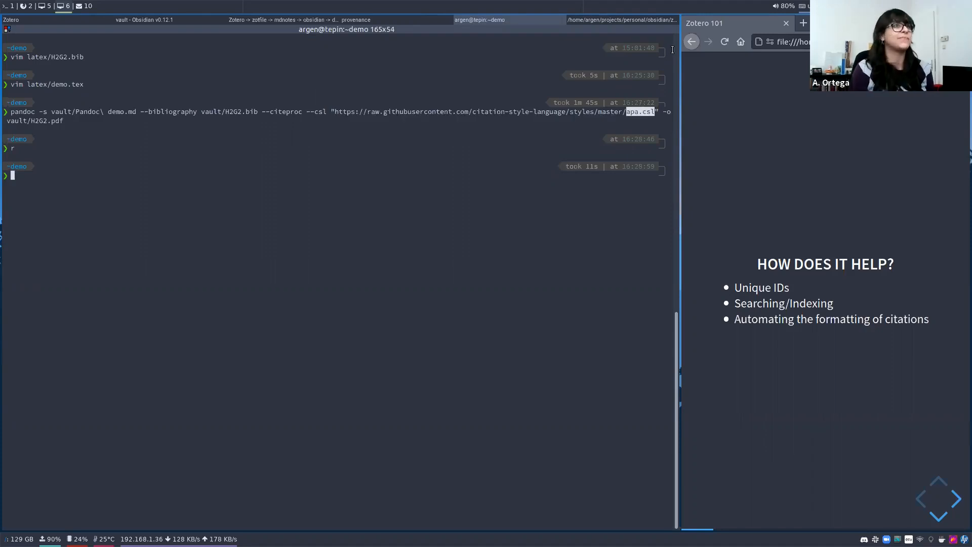
{"action": "left_click", "coordinate": [626, 20]}
{"action": "key", "text": "q"}
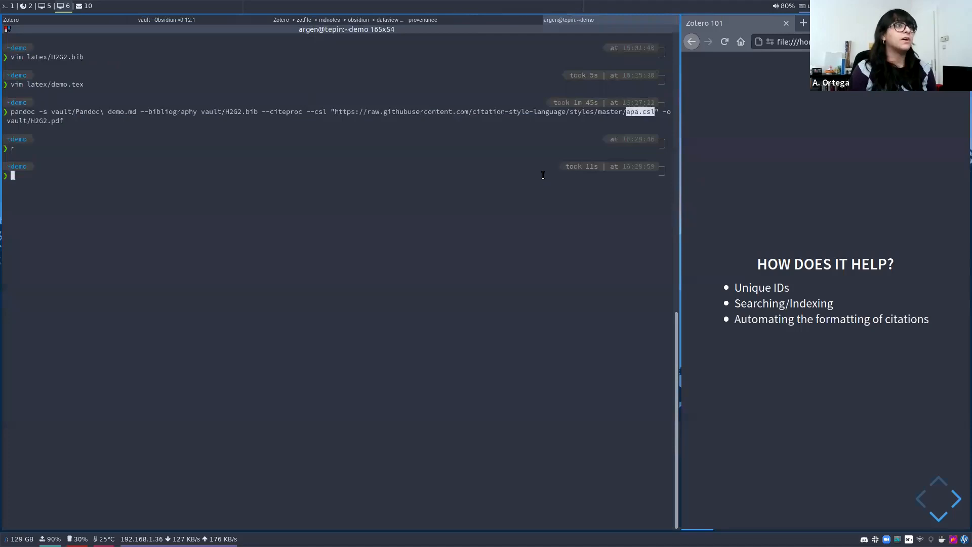
{"action": "left_click", "coordinate": [85, 19]}
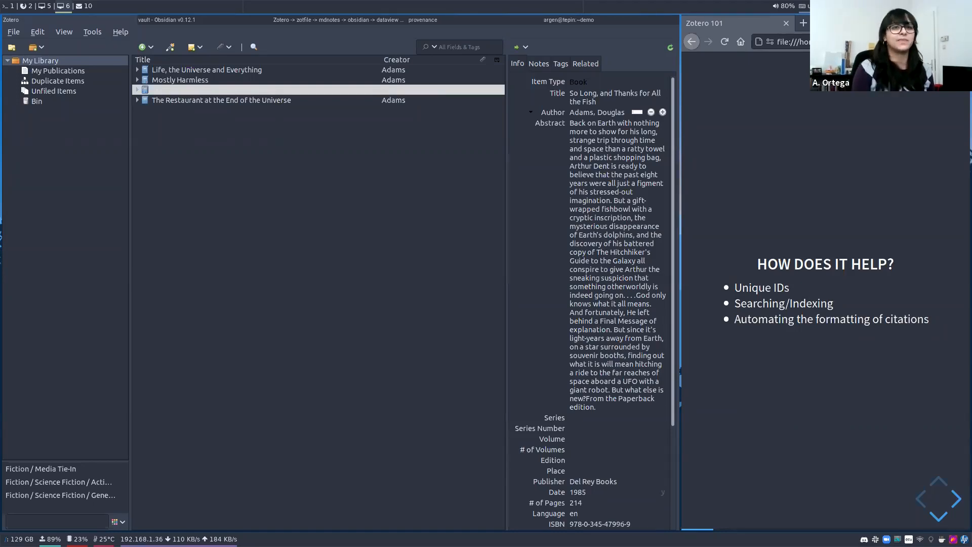
Advance the Zotero 101 presentation through the Why Zotero? and Q&A slides to the Zotero GUI slide.
{"action": "key", "text": "Down"}
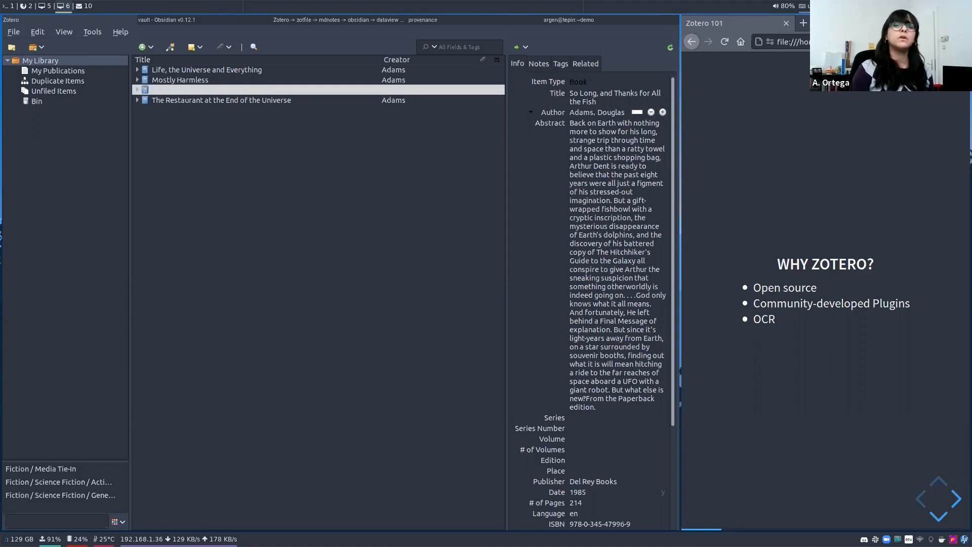
{"action": "key", "text": "Down"}
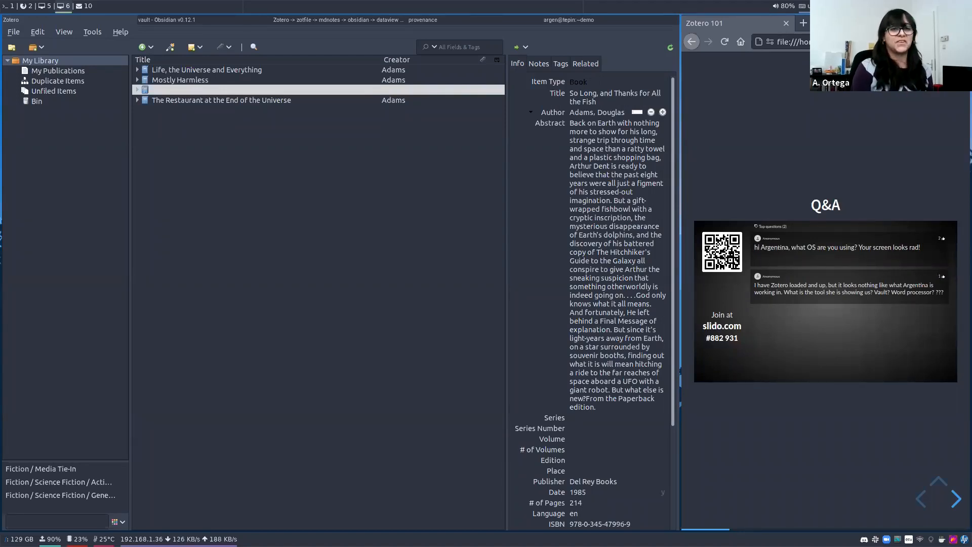
{"action": "key", "text": "Right"}
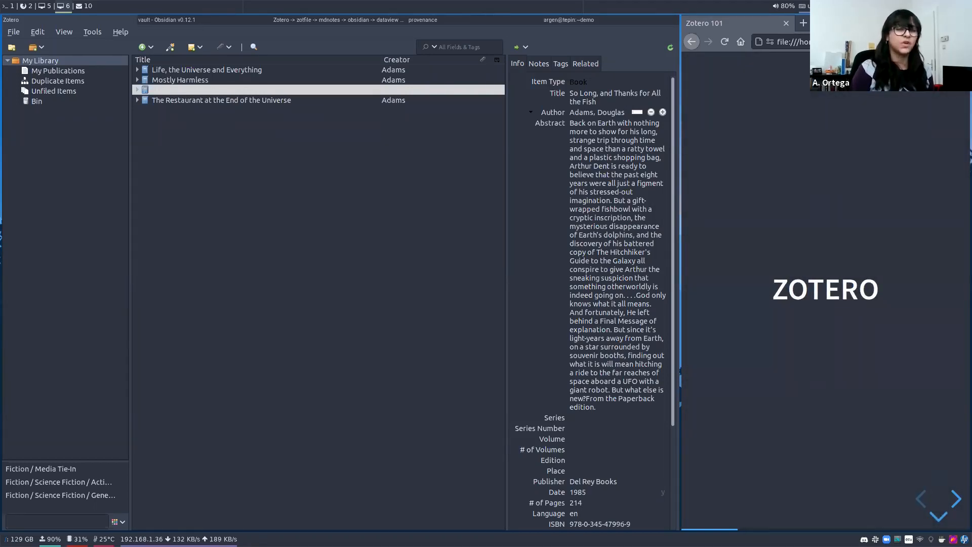
{"action": "key", "text": "Down"}
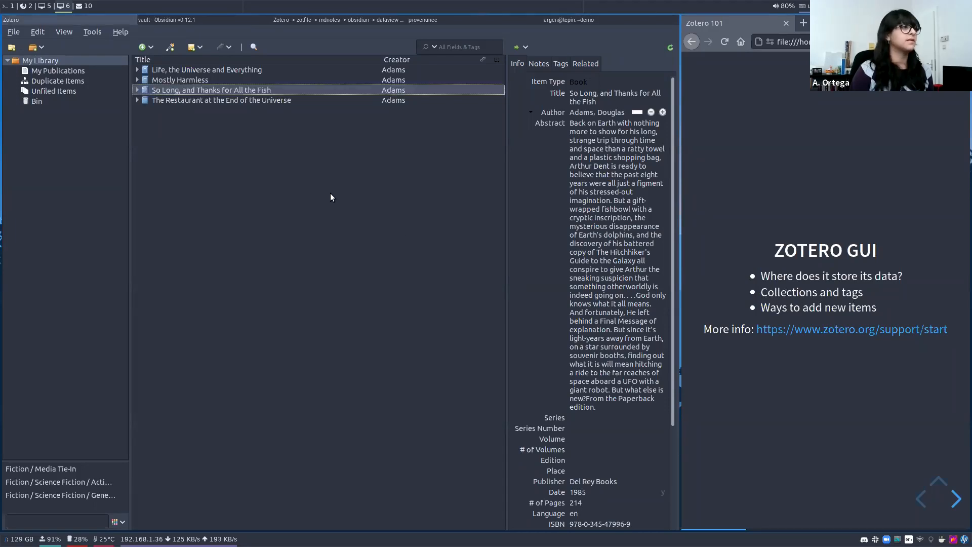
Select the book Life, the Universe and Everything, expand its attachment, and examine its author and abstract details.
{"action": "left_click", "coordinate": [173, 71]}
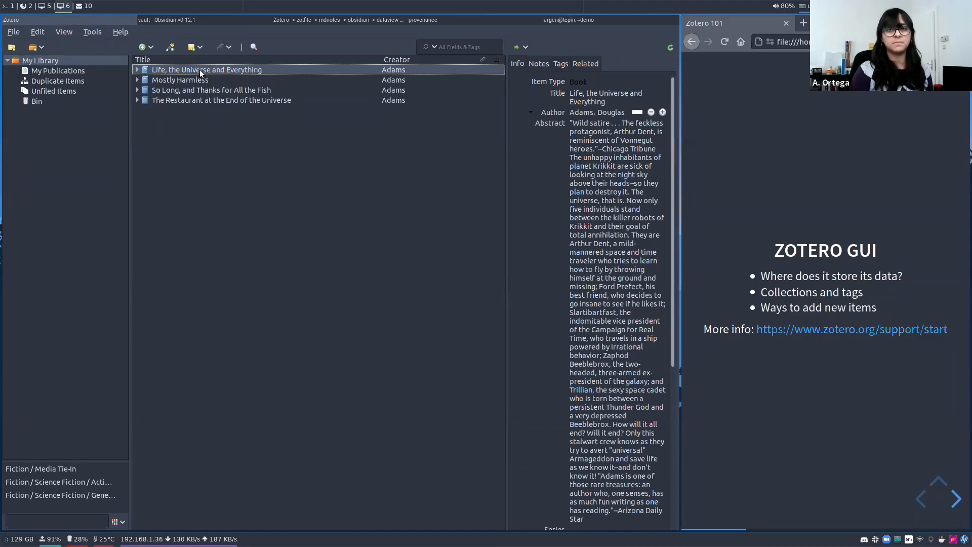
{"action": "left_click", "coordinate": [137, 69]}
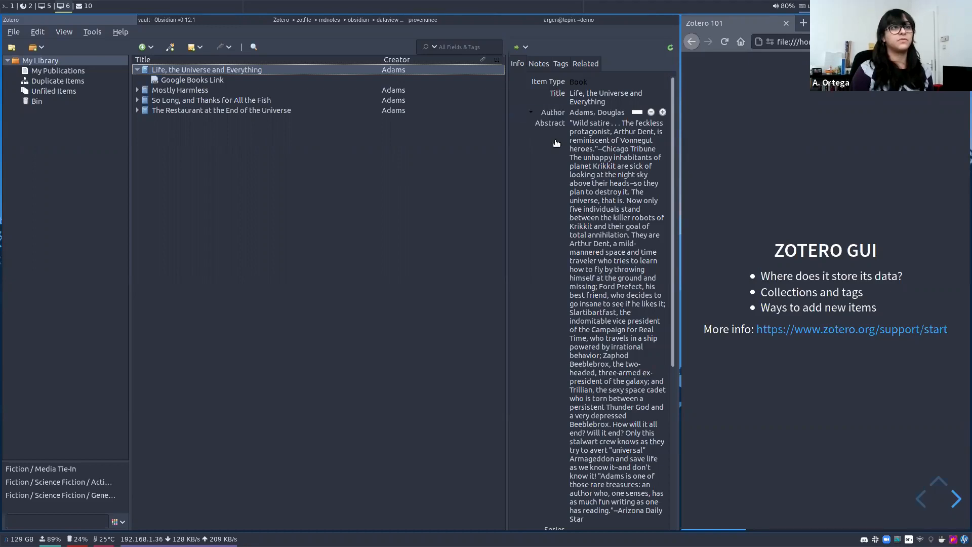
{"action": "left_click", "coordinate": [604, 112]}
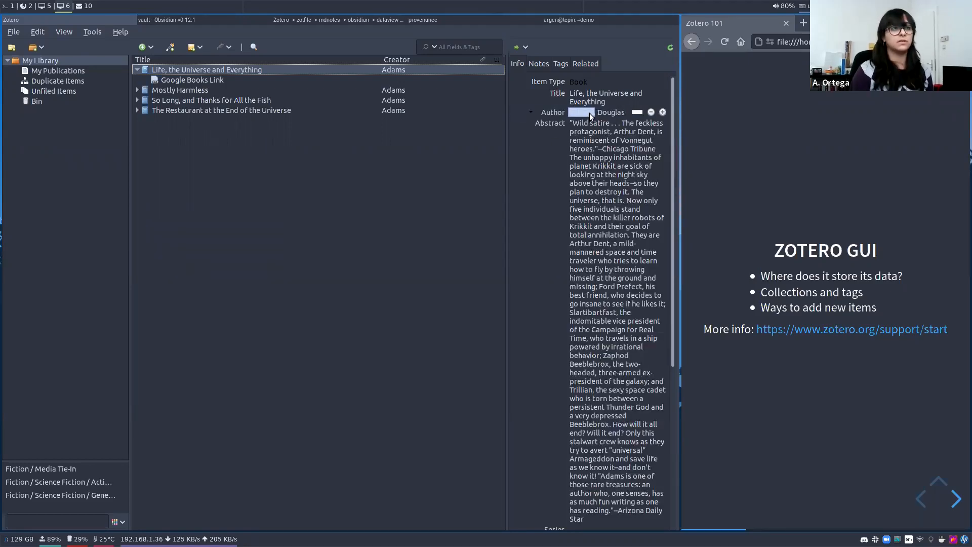
{"action": "left_click", "coordinate": [595, 190]}
{"action": "scroll", "coordinate": [594, 189], "scroll_direction": "up", "scroll_amount": 6}
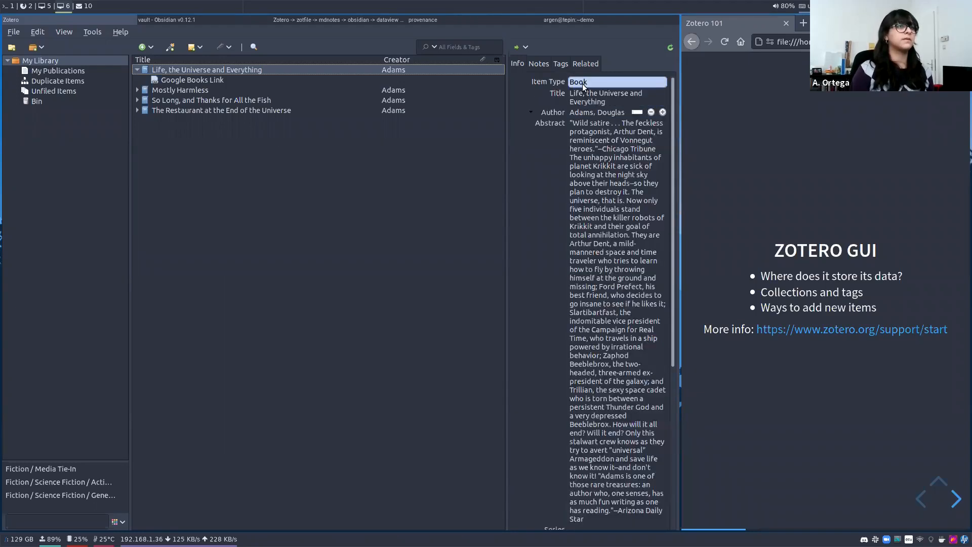
Review the item types available for Life, the Universe and Everything, and close the list without choosing another type.
{"action": "left_click", "coordinate": [586, 84]}
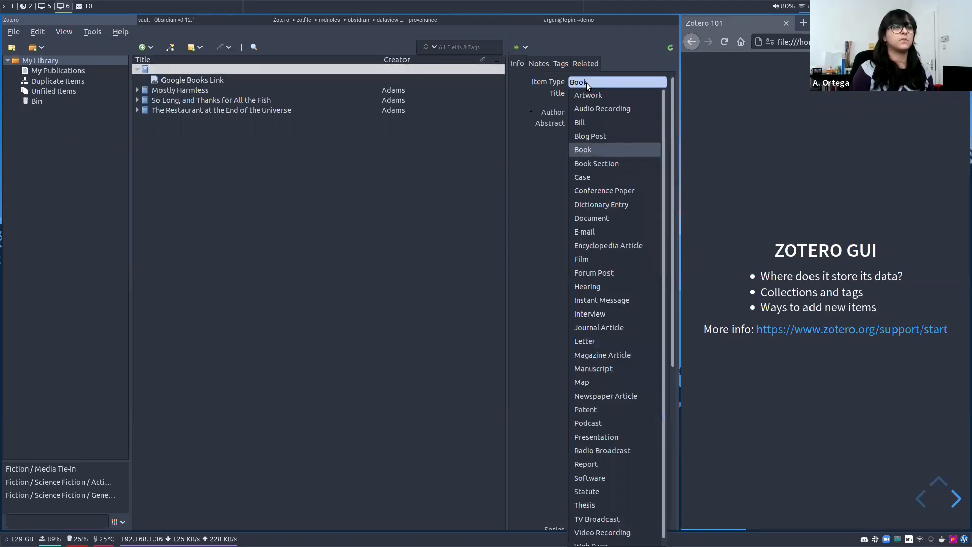
{"action": "scroll", "coordinate": [626, 391], "scroll_direction": "down", "scroll_amount": 1}
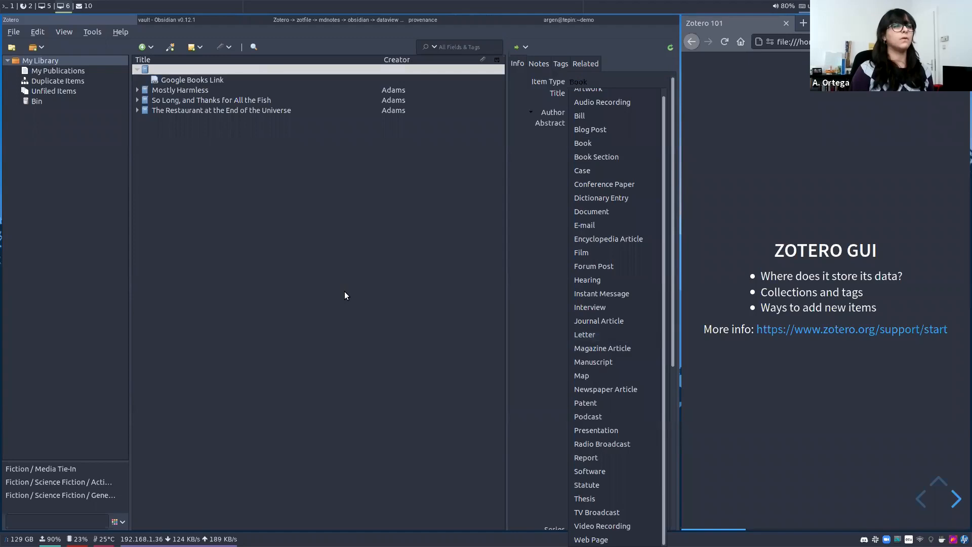
{"action": "left_click", "coordinate": [353, 301]}
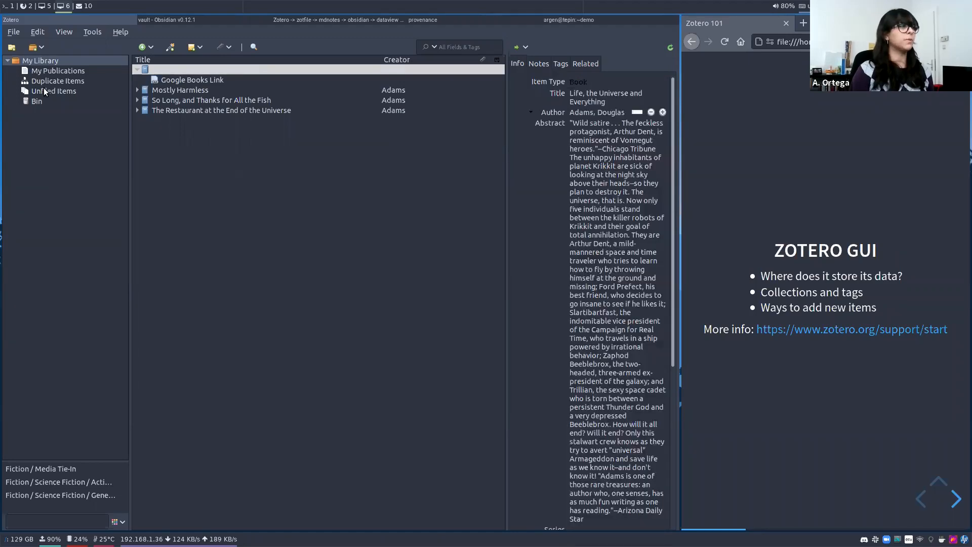
Create a new collection named H2G2 in My Library.
{"action": "right_click", "coordinate": [29, 59]}
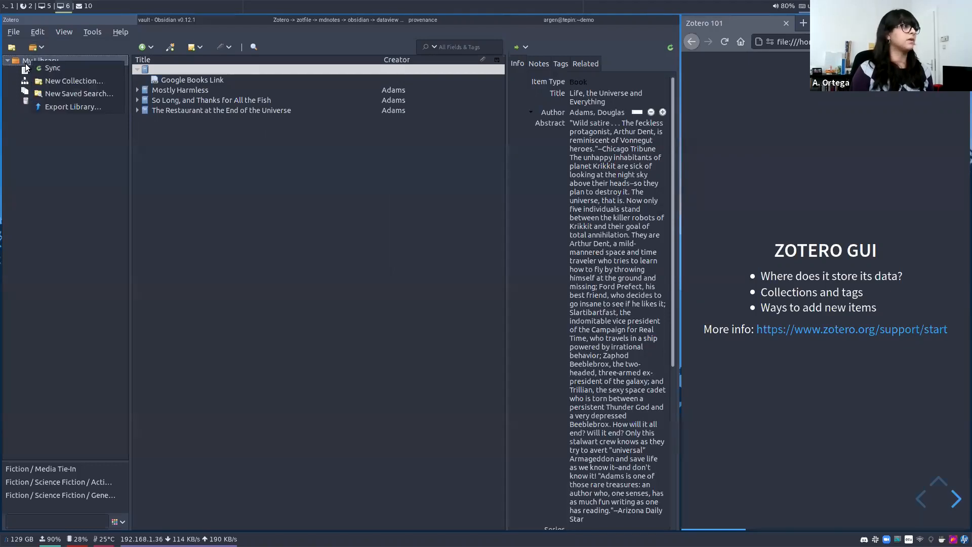
{"action": "left_click", "coordinate": [53, 81]}
{"action": "type", "text": "H@G"}
{"action": "key", "text": "BackSpace"}
{"action": "key", "text": "BackSpace"}
{"action": "type", "text": "2G"}
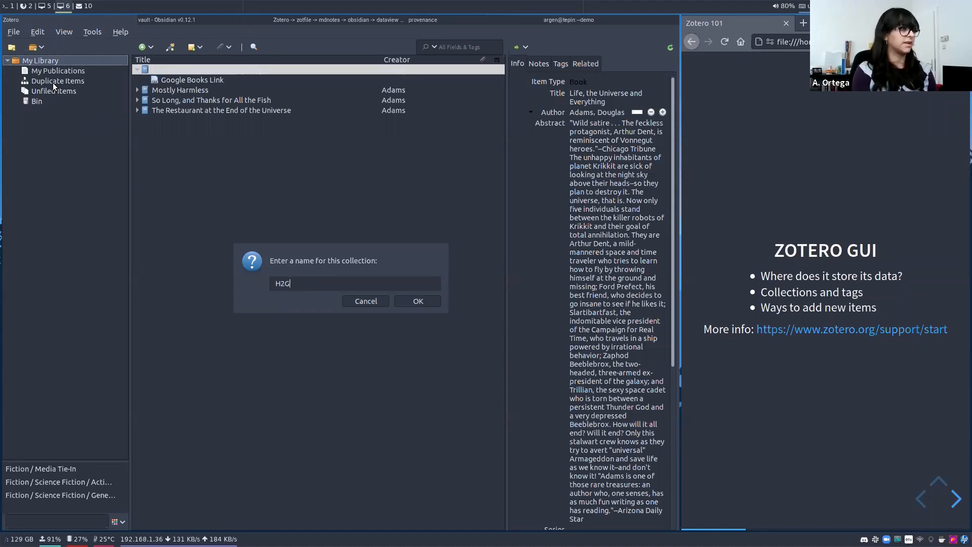
{"action": "type", "text": "2"}
{"action": "key", "text": "Return"}
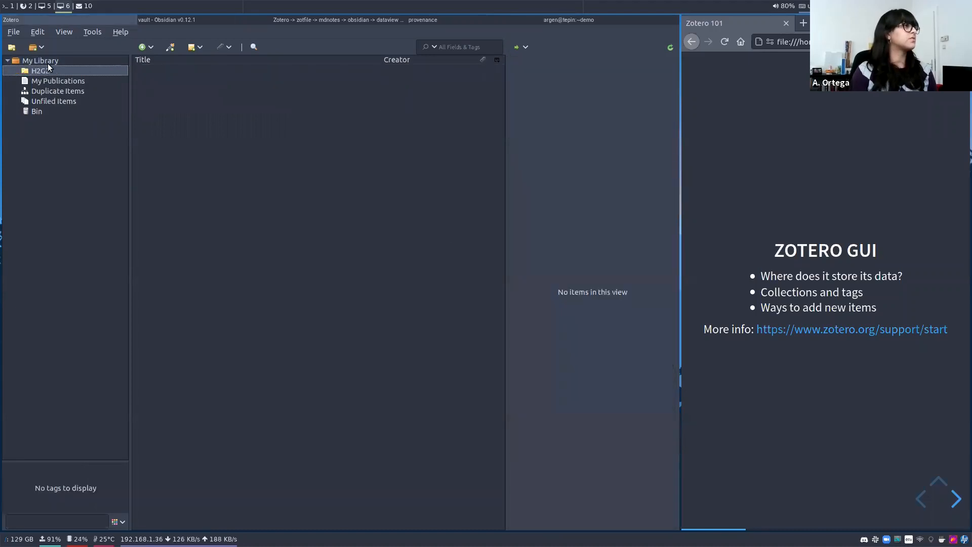
Create another collection named Books in My Library.
{"action": "right_click", "coordinate": [49, 60]}
{"action": "left_click", "coordinate": [70, 74]}
{"action": "type", "text": "Books"}
{"action": "key", "text": "Return"}
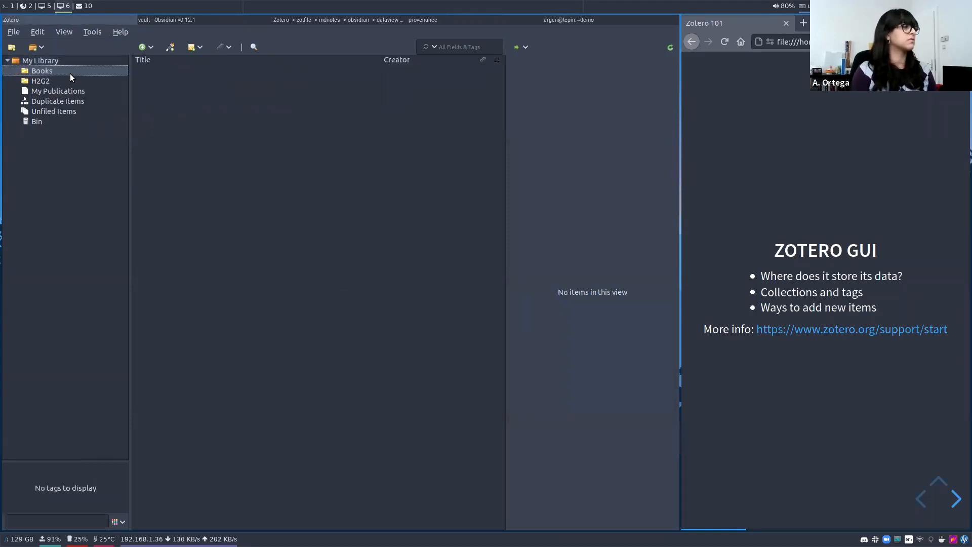
Create a subcollection named SciFi inside the Books collection.
{"action": "right_click", "coordinate": [58, 62]}
{"action": "left_click", "coordinate": [46, 68]}
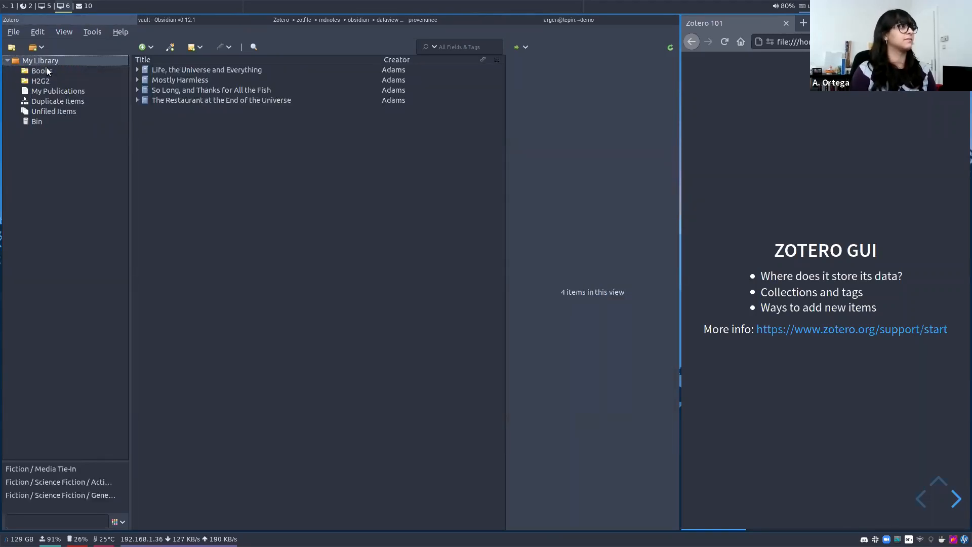
{"action": "left_click", "coordinate": [47, 71]}
{"action": "right_click", "coordinate": [46, 73]}
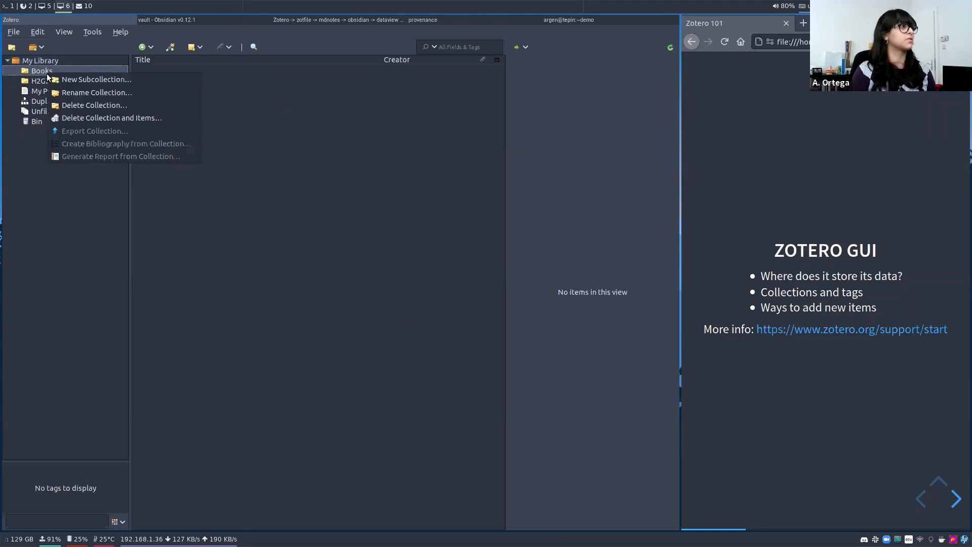
{"action": "left_click", "coordinate": [73, 80]}
{"action": "type", "text": "SciFi"}
{"action": "key", "text": "Return"}
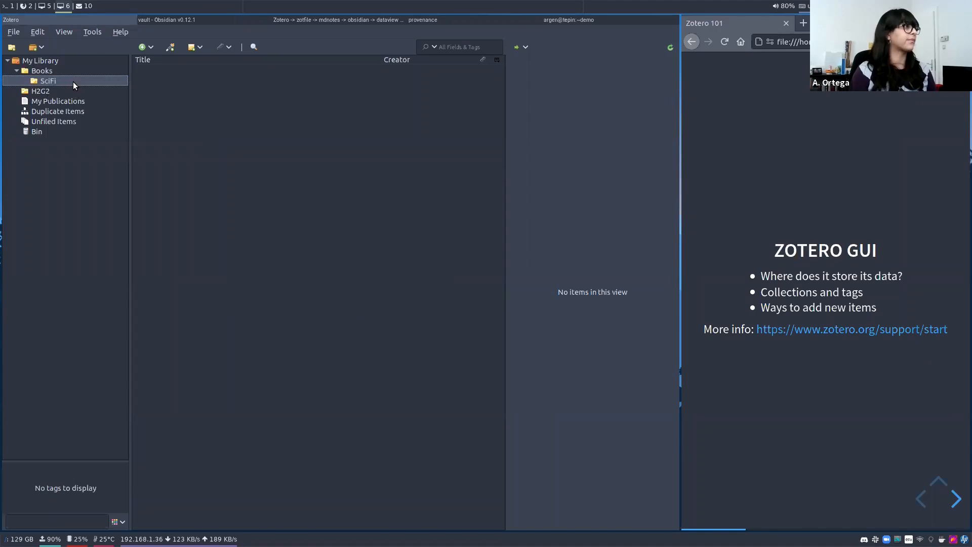
Add Life, the Universe and Everything from My Library to the SciFi subcollection, and highlight the collections that contain it.
{"action": "left_click", "coordinate": [46, 90]}
{"action": "left_click", "coordinate": [47, 63]}
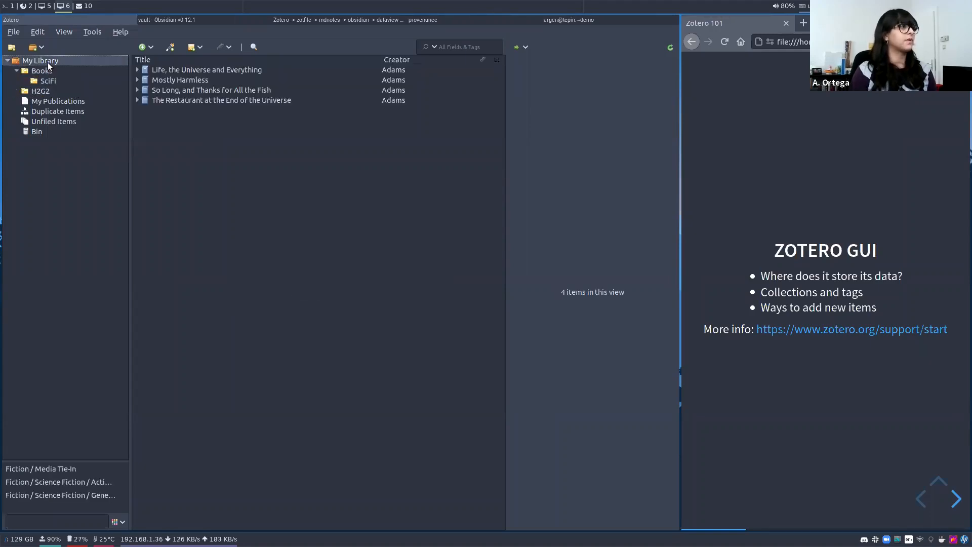
{"action": "left_click", "coordinate": [173, 70]}
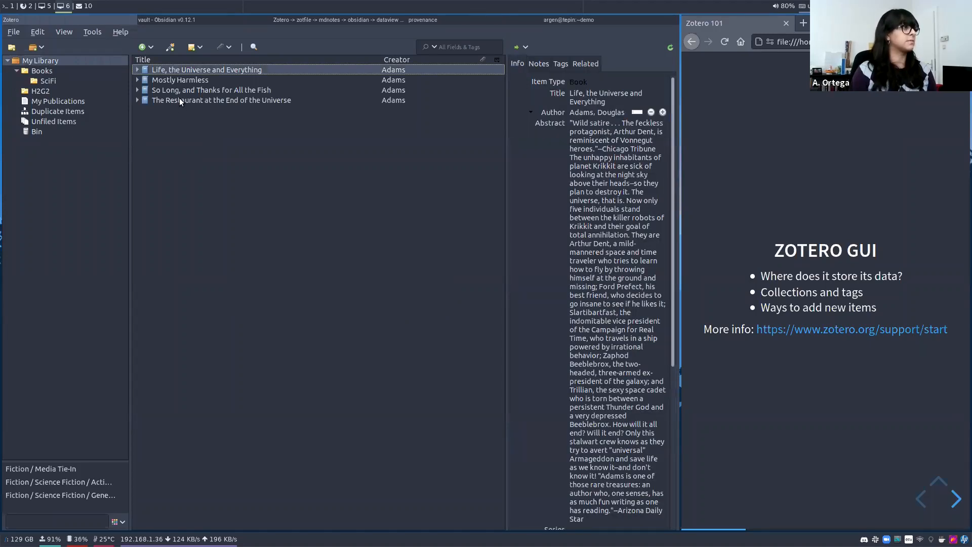
{"action": "left_click_drag", "start_coordinate": [176, 70], "coordinate": [59, 87]}
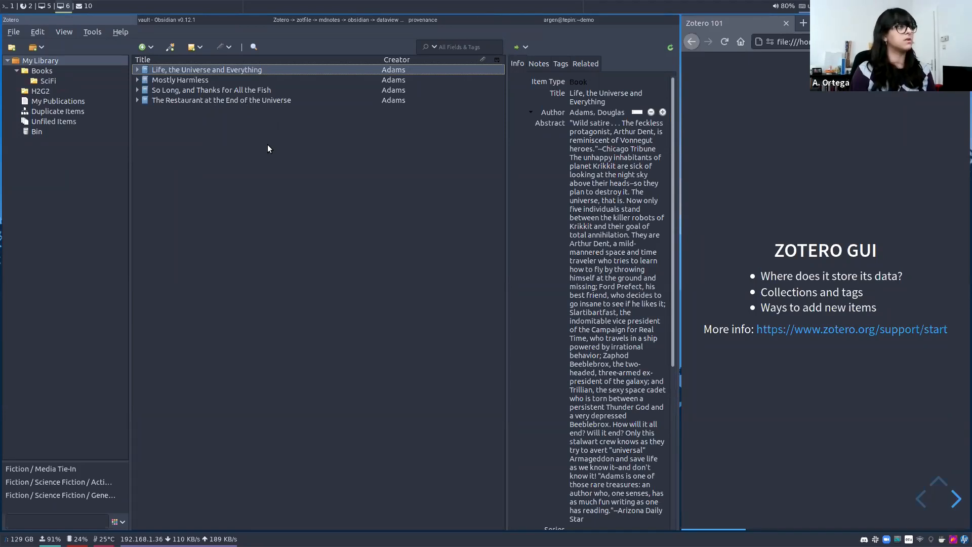
{"action": "key", "text": "alt"}
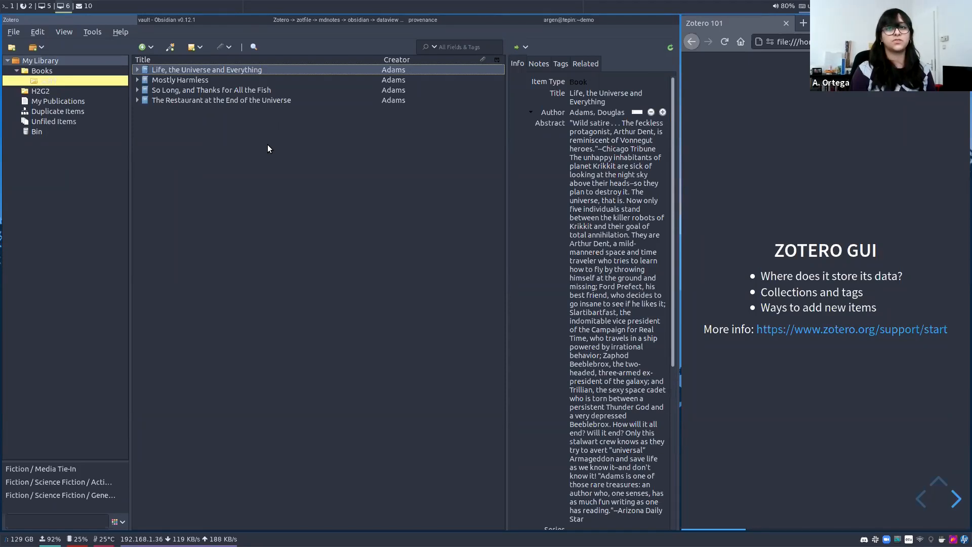
Create a new collection named Projects in My Library.
{"action": "right_click", "coordinate": [36, 63]}
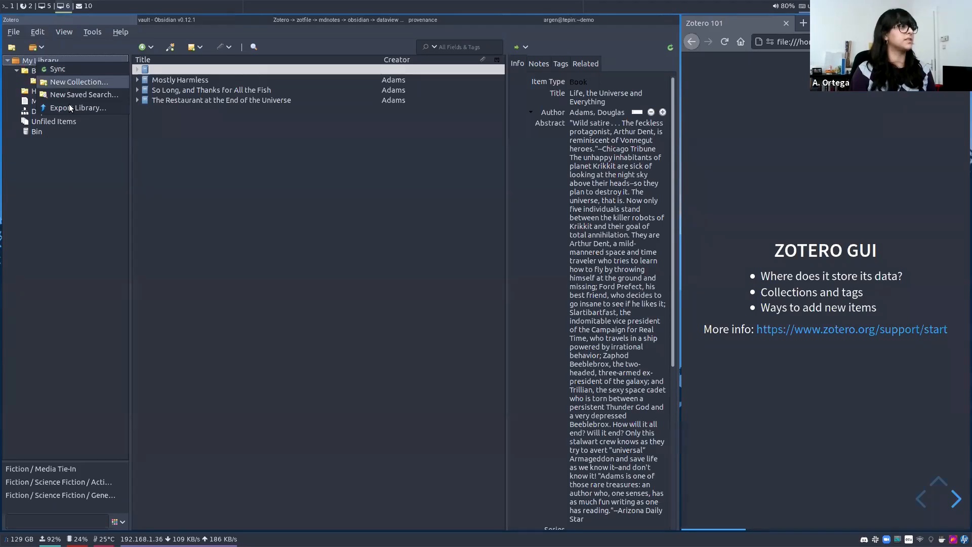
{"action": "left_click", "coordinate": [79, 81]}
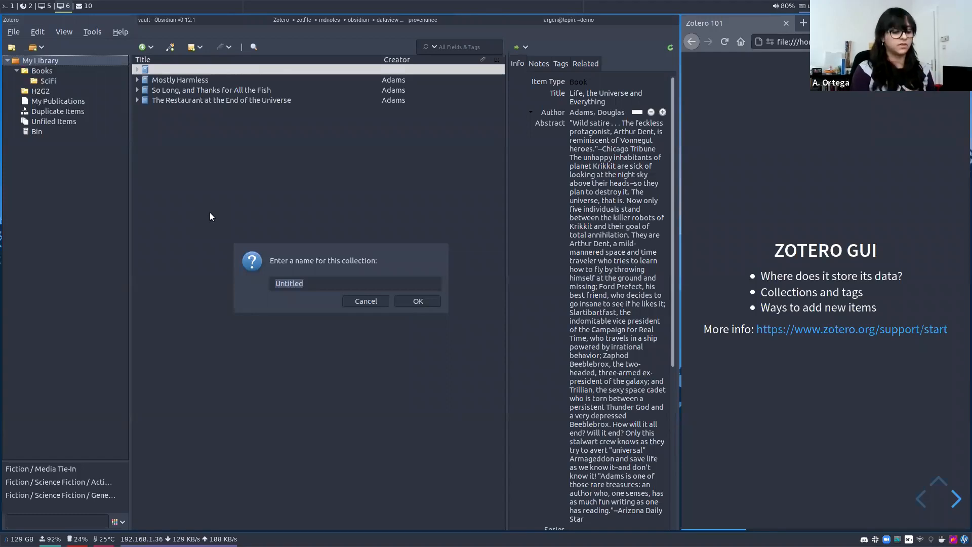
{"action": "key", "text": "BackSpace"}
{"action": "type", "text": "Demo"}
{"action": "key", "text": "BackSpace"}
{"action": "key", "text": "BackSpace"}
{"action": "key", "text": "BackSpace"}
{"action": "key", "text": "BackSpace"}
{"action": "type", "text": "Projects"}
{"action": "key", "text": "Return"}
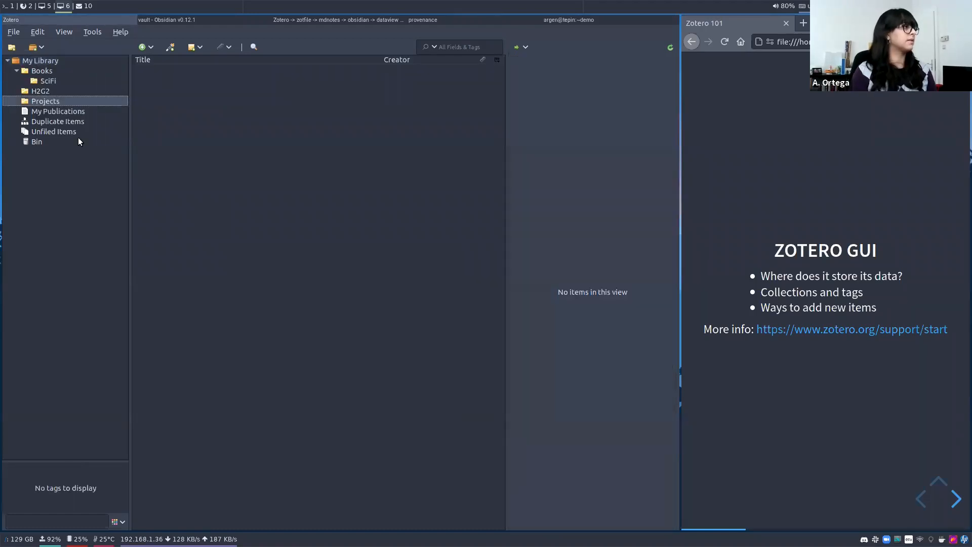
Create a subcollection named Demo inside the Projects collection.
{"action": "right_click", "coordinate": [54, 96]}
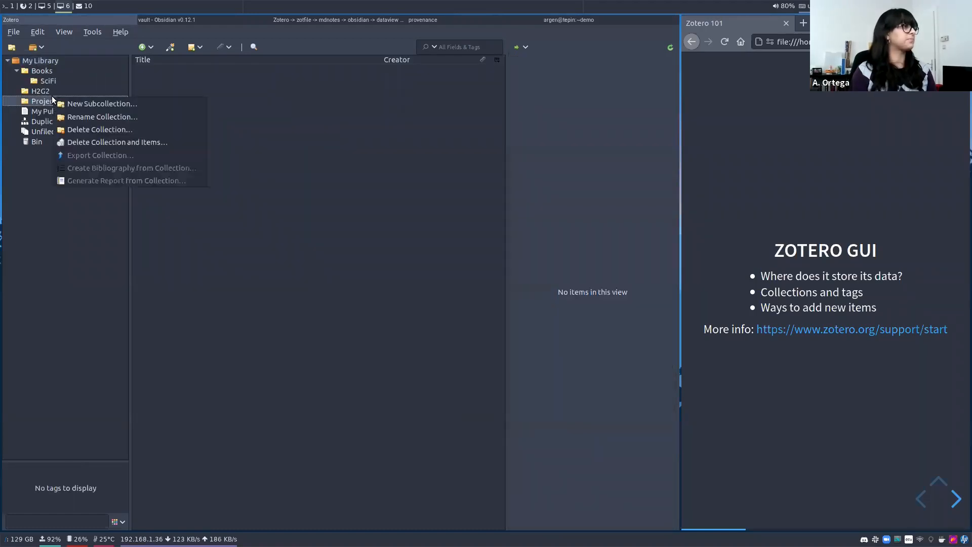
{"action": "left_click", "coordinate": [85, 102]}
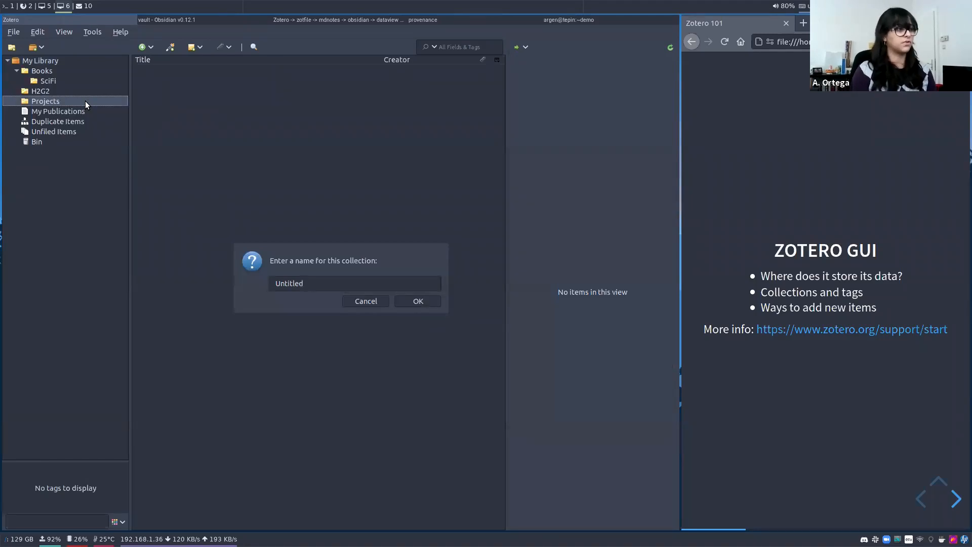
{"action": "type", "text": "Demo"}
{"action": "key", "text": "Return"}
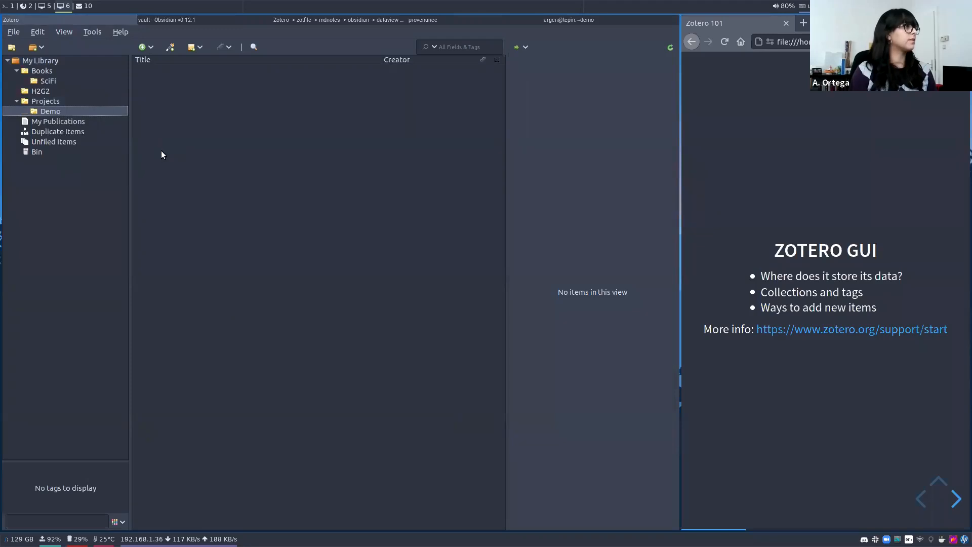
Add all four books from My Library to the Demo subcollection.
{"action": "left_click", "coordinate": [67, 61]}
{"action": "left_click", "coordinate": [194, 69]}
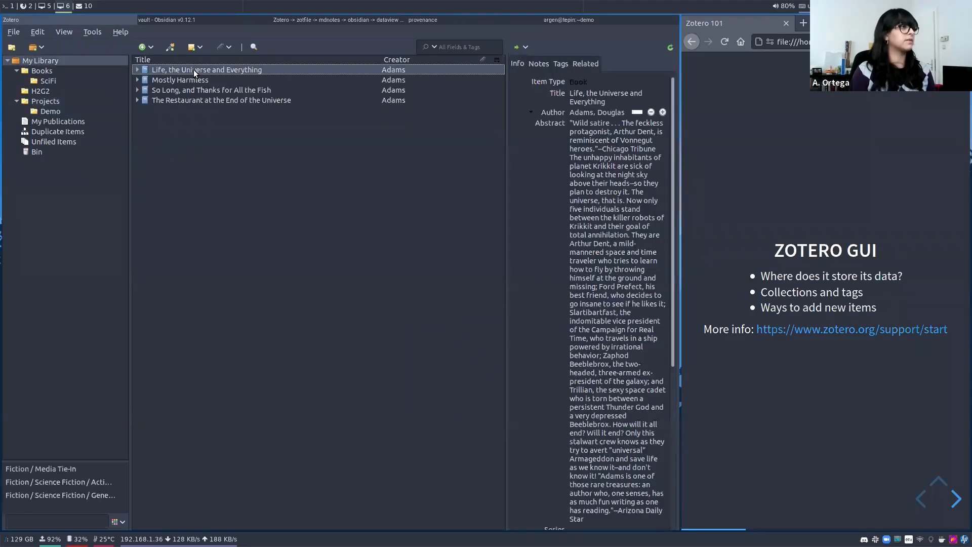
{"action": "left_click", "coordinate": [190, 102], "text": "shift"}
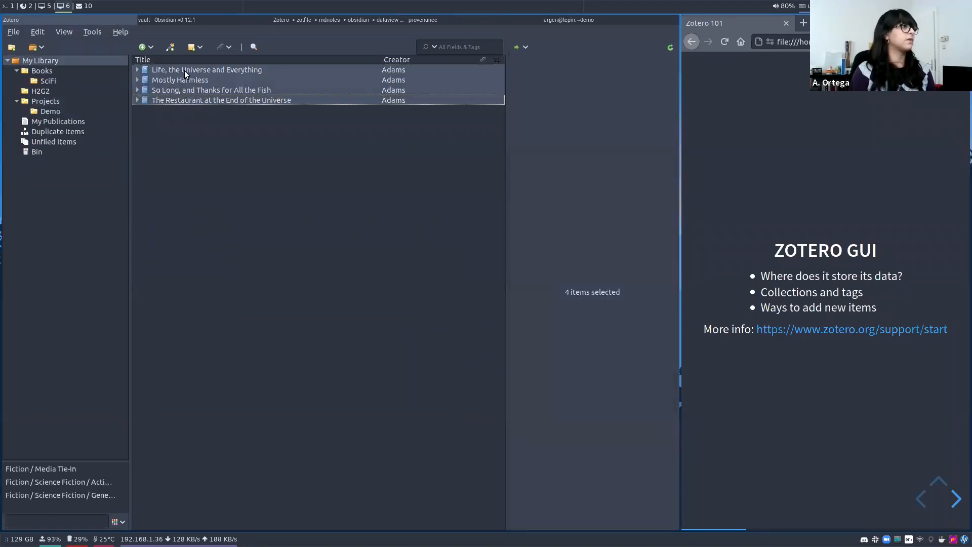
{"action": "left_click_drag", "start_coordinate": [104, 121], "coordinate": [58, 117]}
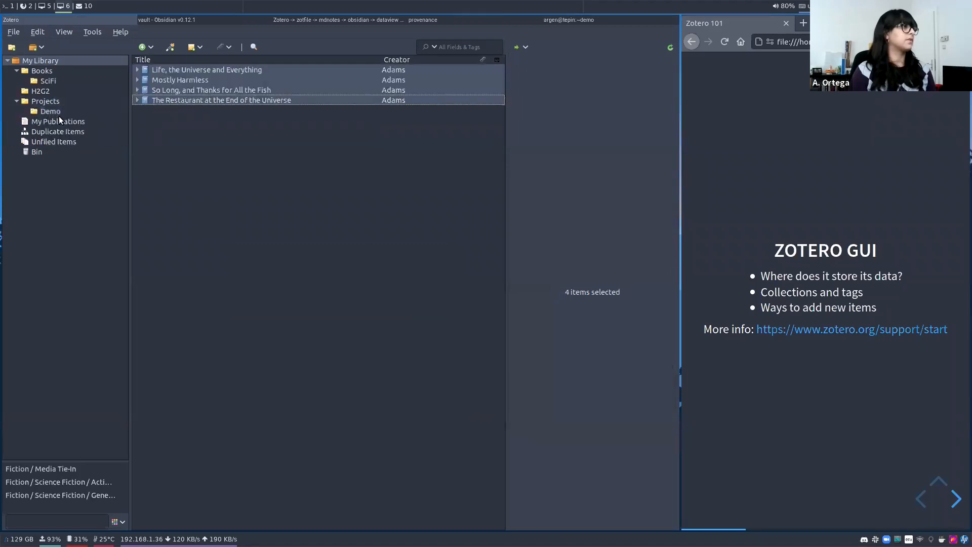
{"action": "left_click", "coordinate": [155, 91]}
Add a child note reading "Test this notes!" to the book Life, the Universe and Everything.
{"action": "left_click", "coordinate": [189, 69]}
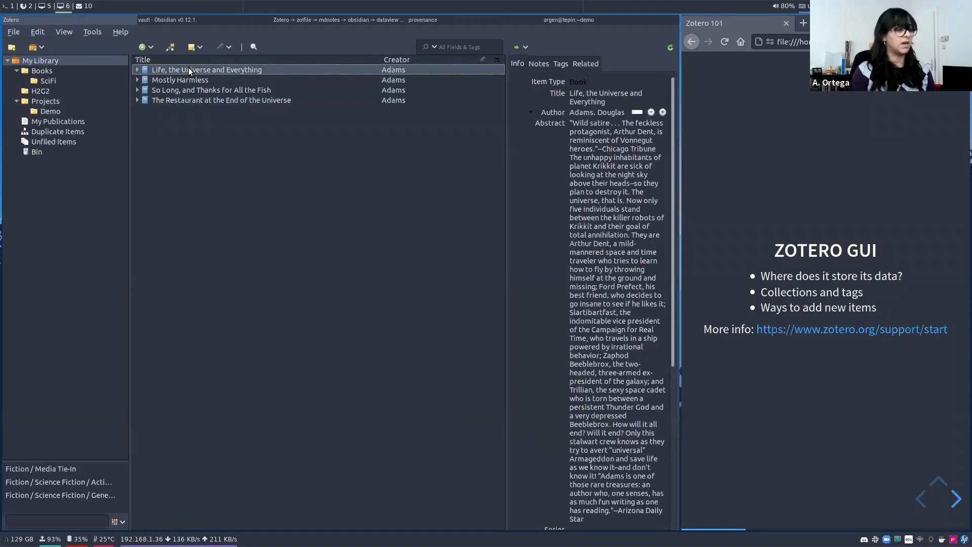
{"action": "key", "text": "alt"}
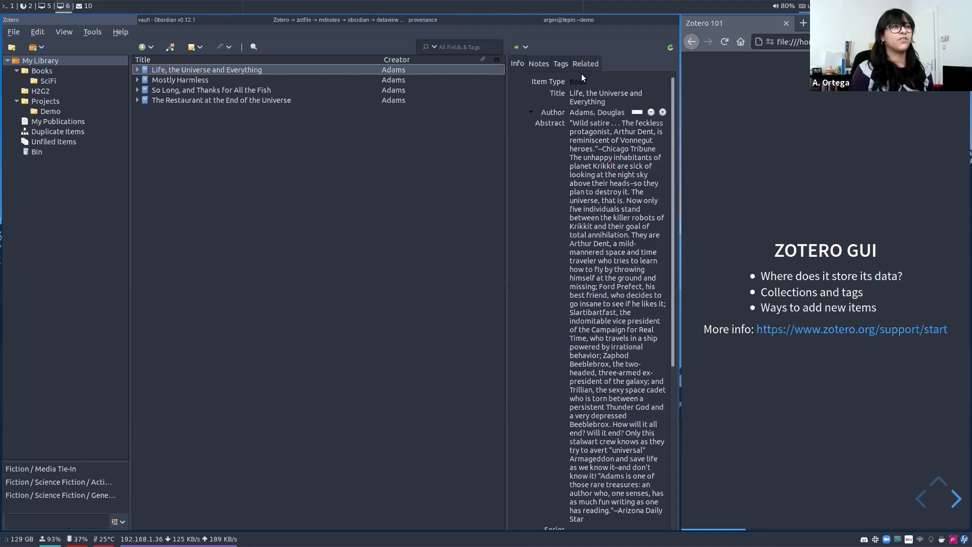
{"action": "left_click", "coordinate": [538, 64]}
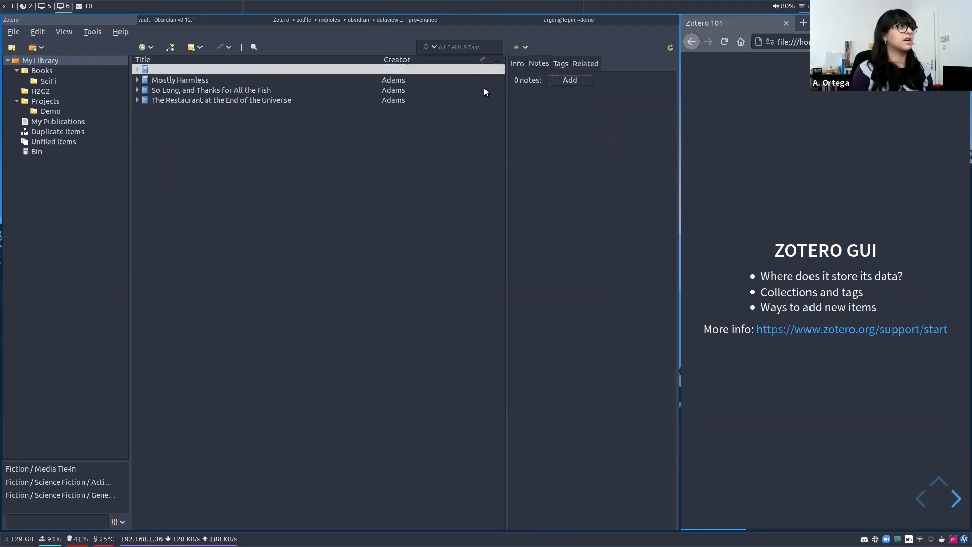
{"action": "left_click", "coordinate": [138, 71]}
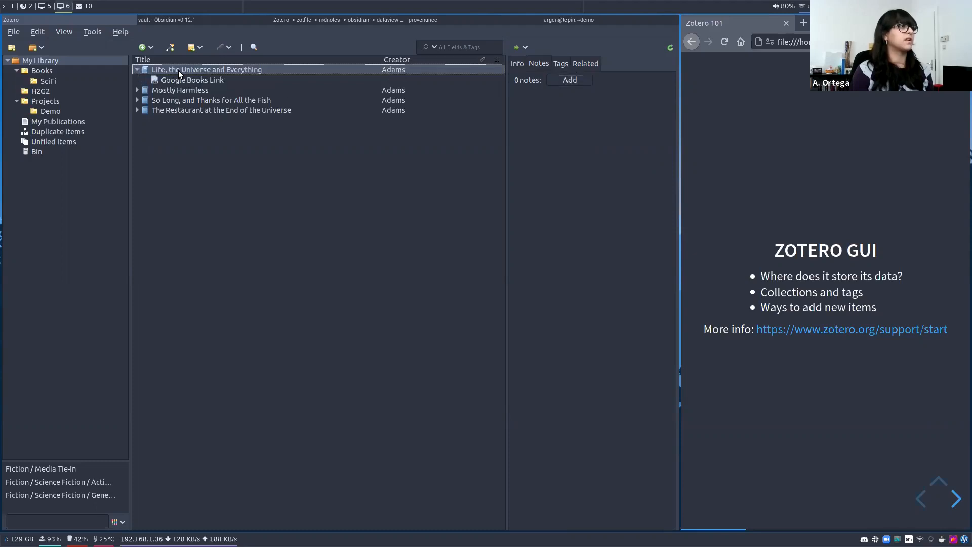
{"action": "right_click", "coordinate": [178, 71]}
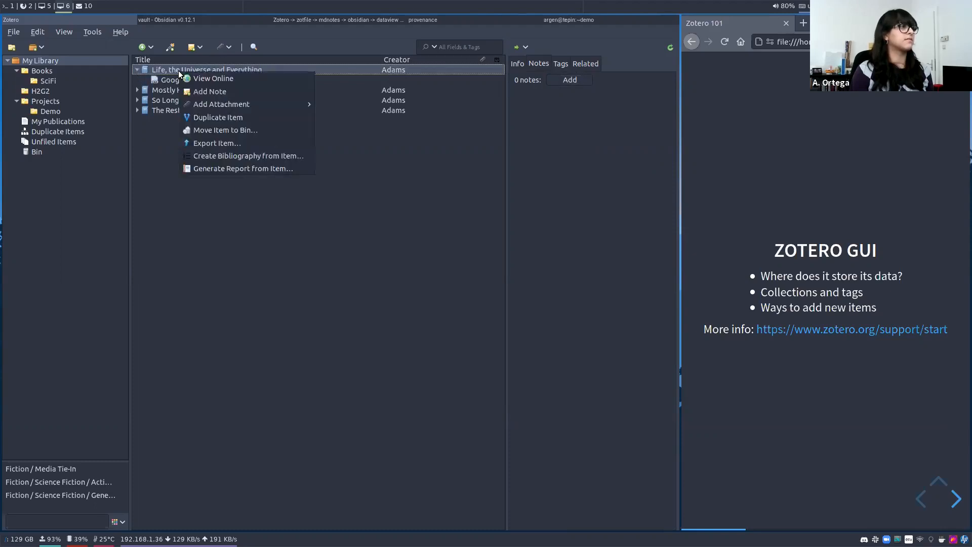
{"action": "left_click", "coordinate": [196, 93]}
{"action": "type", "text": "Test this tno"}
{"action": "key", "text": "BackSpace"}
{"action": "key", "text": "BackSpace"}
{"action": "key", "text": "BackSpace"}
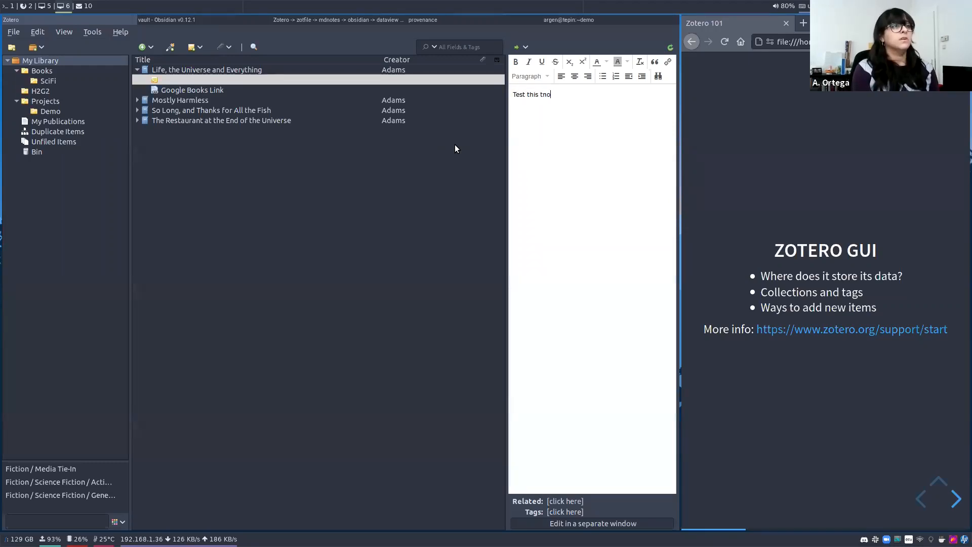
{"action": "type", "text": "notes!"}
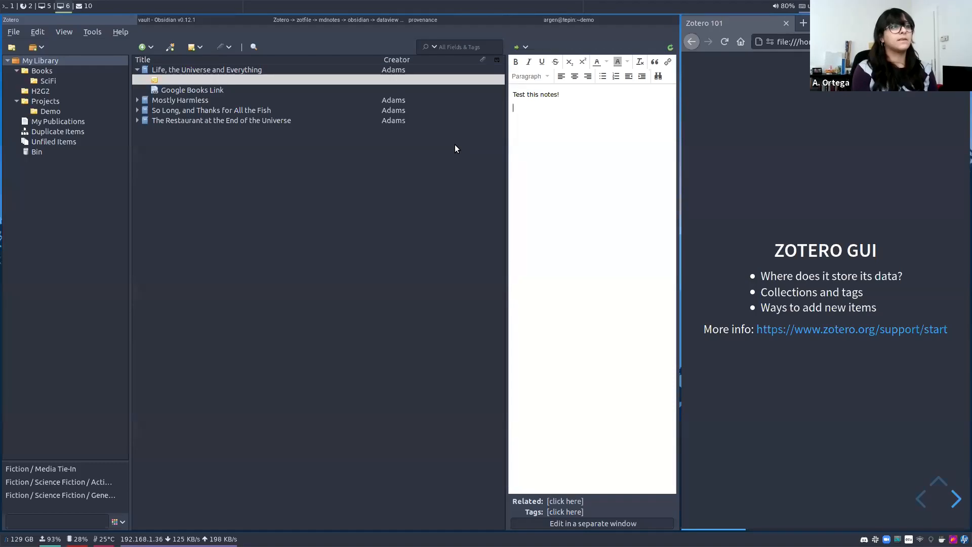
Add the line "- [ ] This is not markdown!" to the note, separated by a blank line from the first.
{"action": "key", "text": "Return"}
{"action": "key", "text": "Return"}
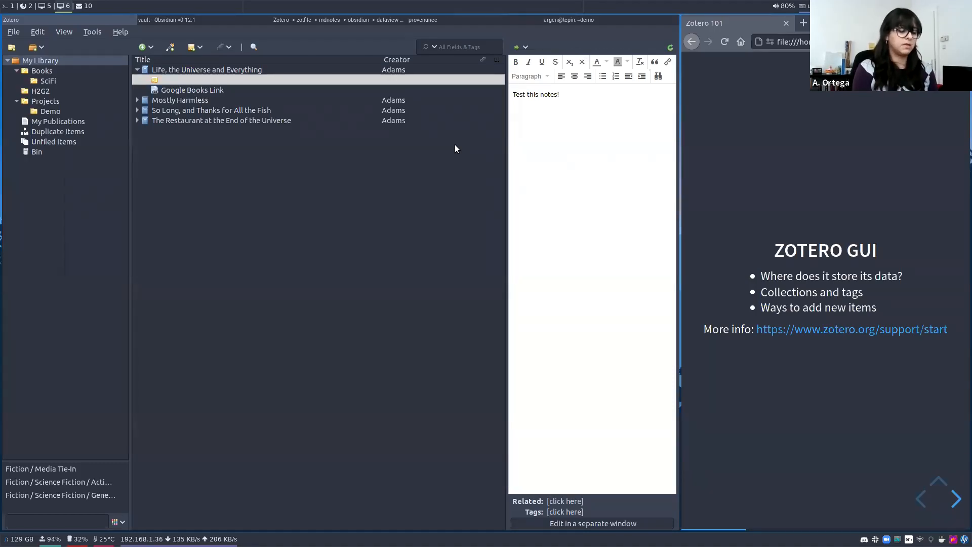
{"action": "type", "text": "- [ ]"}
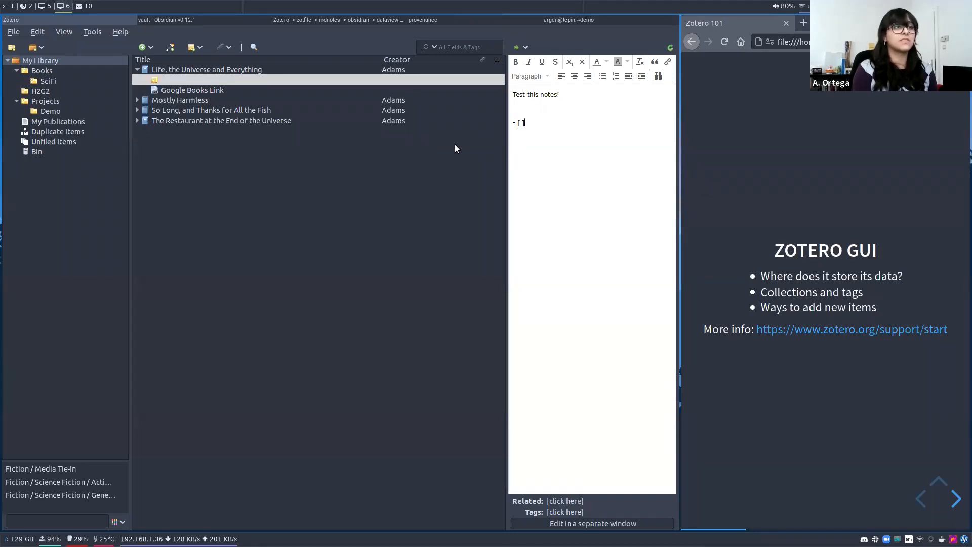
{"action": "key", "text": "Right"}
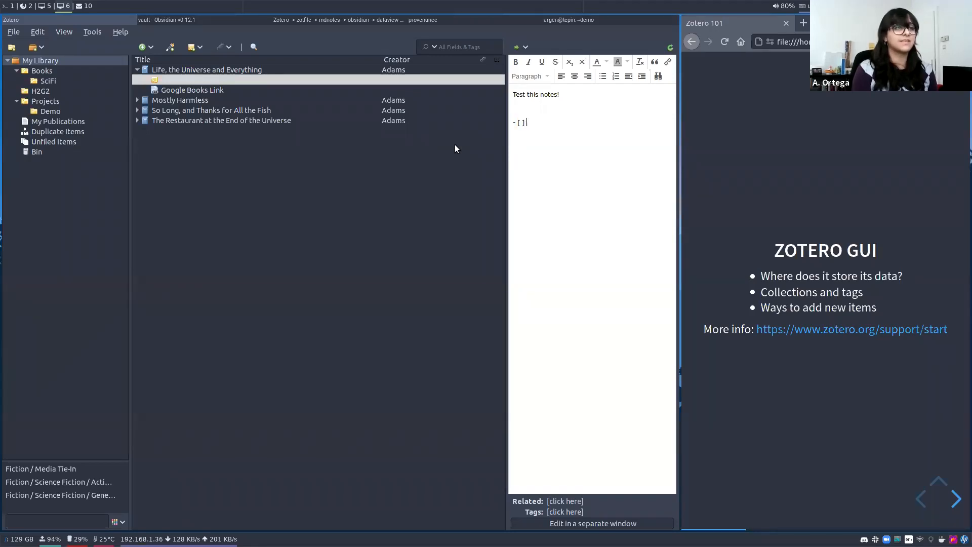
{"action": "type", "text": "This is not markdown!"}
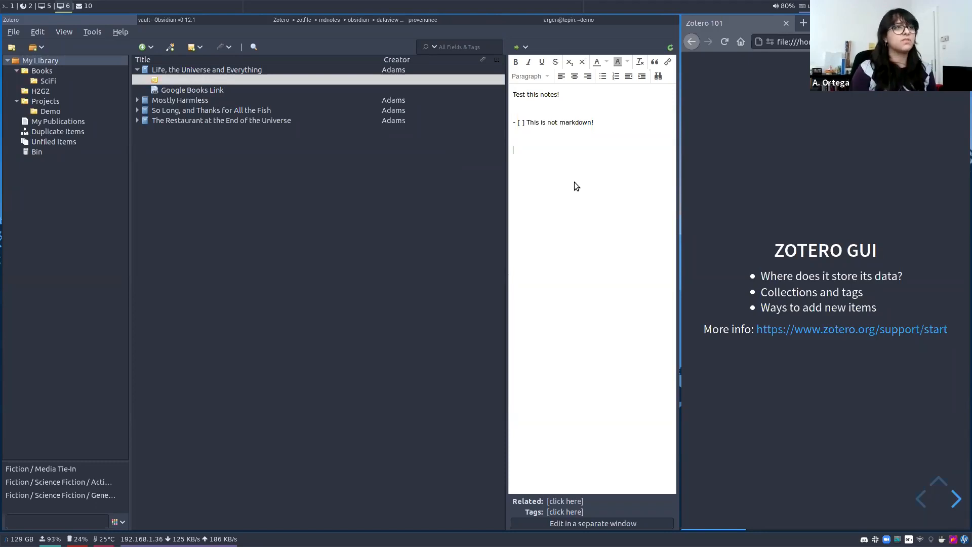
Look through the note's paragraph and heading styles, and highlight its markdown-style checkbox line.
{"action": "left_click", "coordinate": [540, 77]}
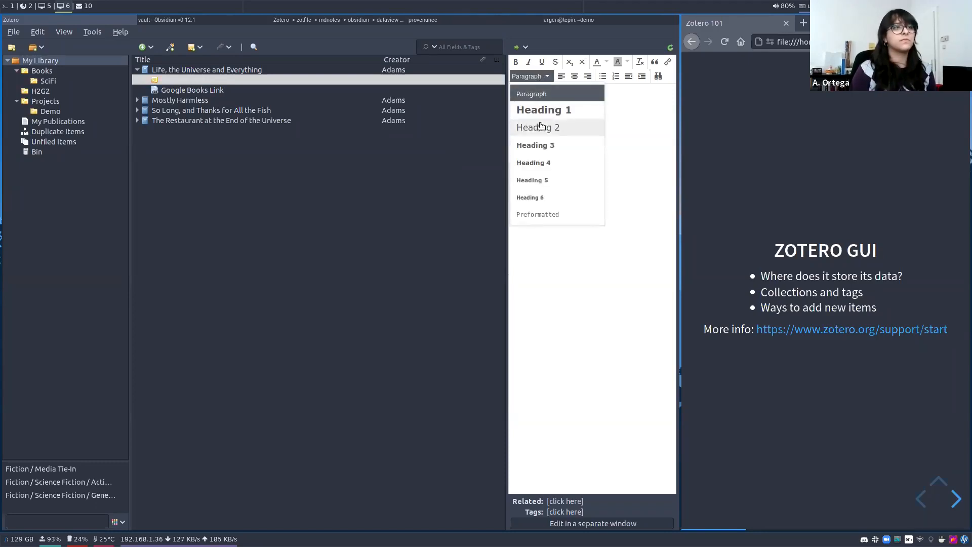
{"action": "left_click", "coordinate": [631, 172]}
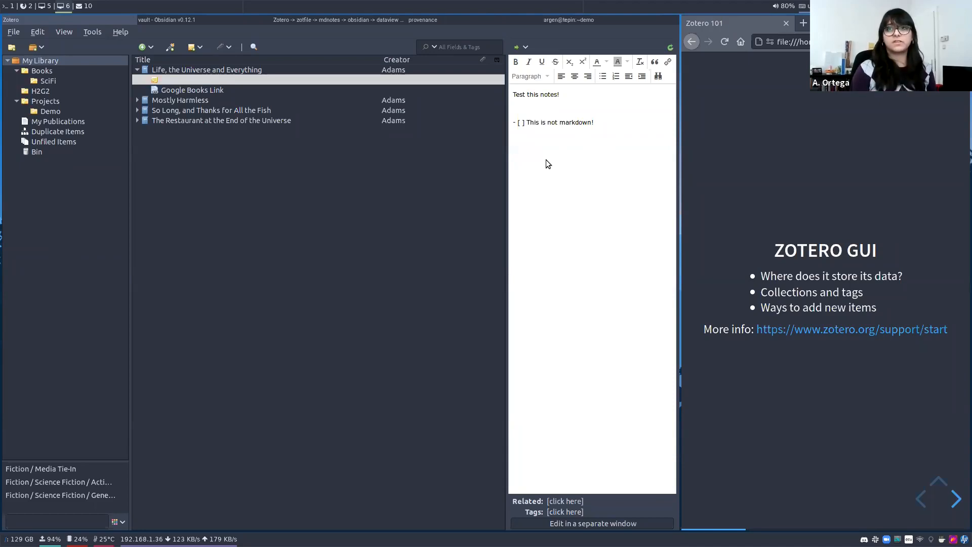
{"action": "left_click_drag", "start_coordinate": [513, 123], "coordinate": [599, 131]}
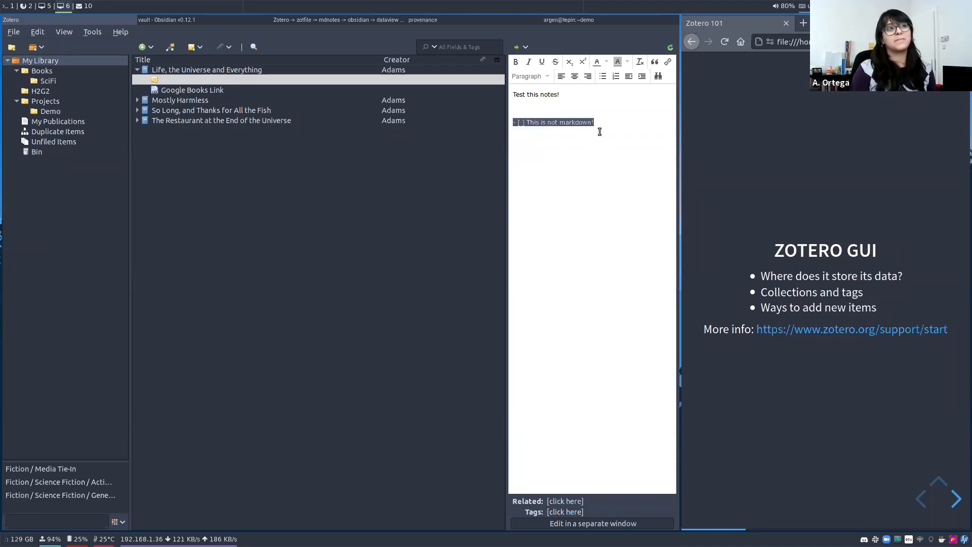
Add the wiki-style link text "[[Earth]]" at the end of the note.
{"action": "left_click", "coordinate": [573, 176]}
{"action": "type", "text": "[[E"}
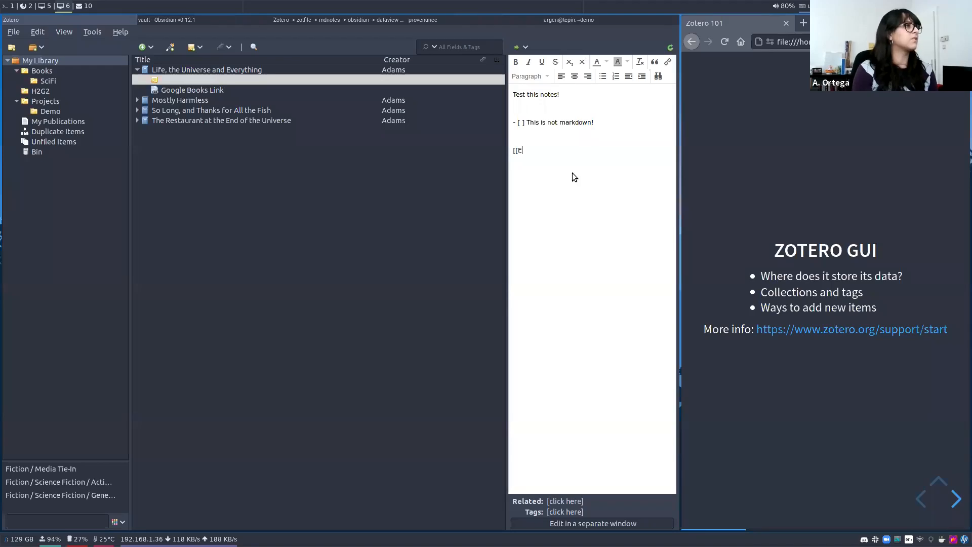
{"action": "type", "text": "arth"}
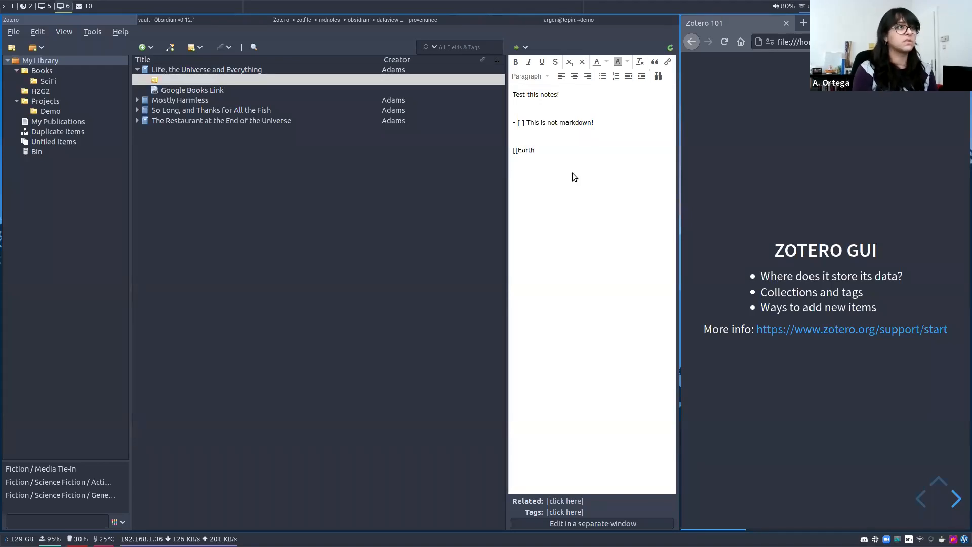
{"action": "type", "text": "]]"}
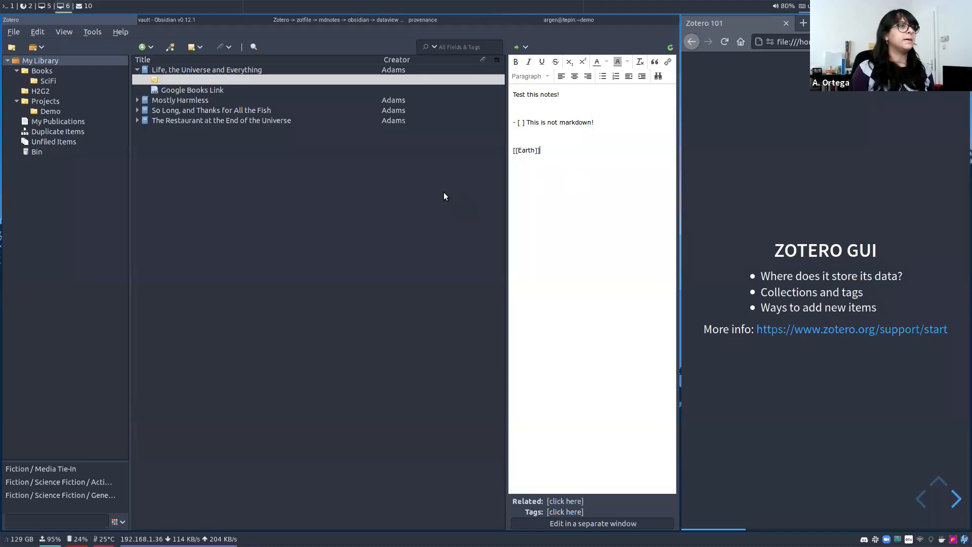
Add the tag to-read to the book Life, the Universe and Everything.
{"action": "left_click", "coordinate": [265, 70]}
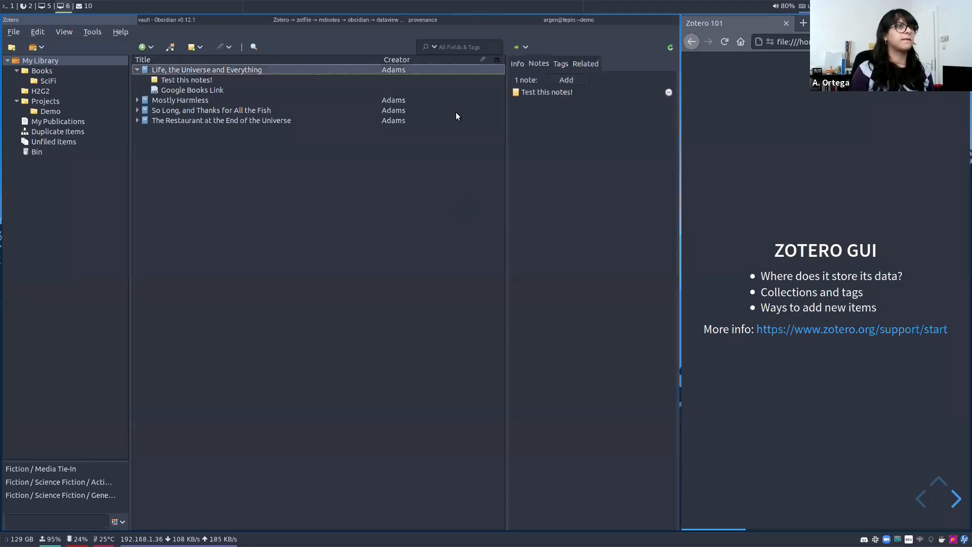
{"action": "left_click", "coordinate": [560, 61]}
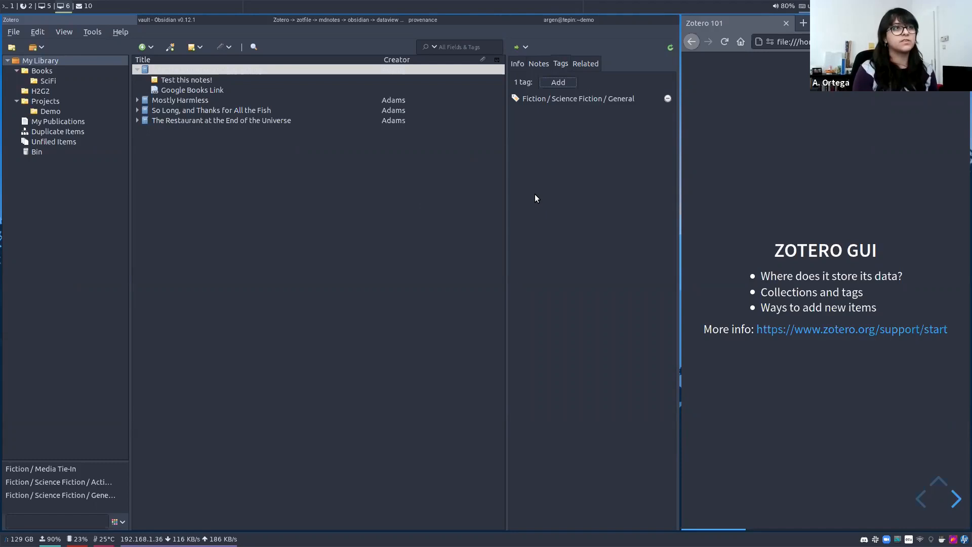
{"action": "left_click", "coordinate": [564, 100]}
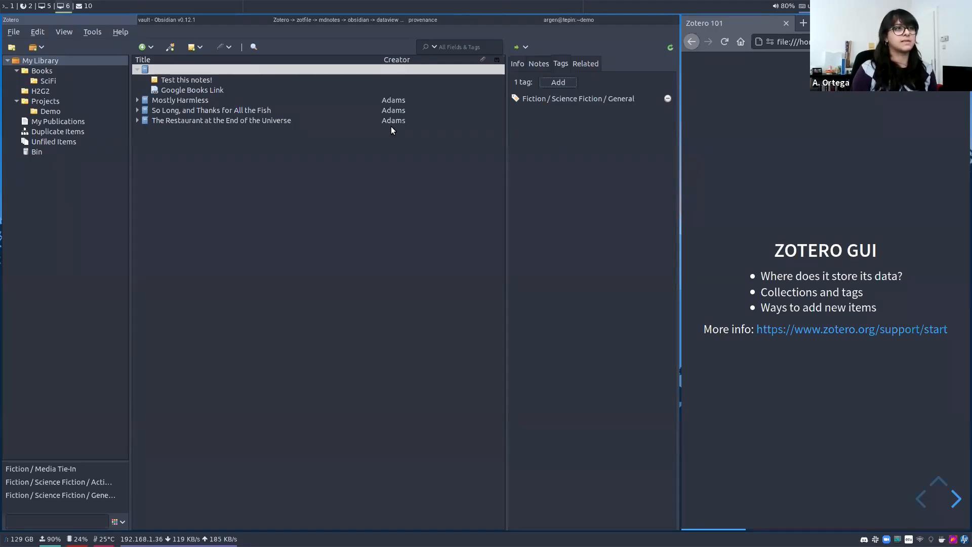
{"action": "left_click", "coordinate": [558, 82]}
{"action": "type", "text": "to-read"}
{"action": "key", "text": "Return"}
{"action": "left_click", "coordinate": [457, 178]}
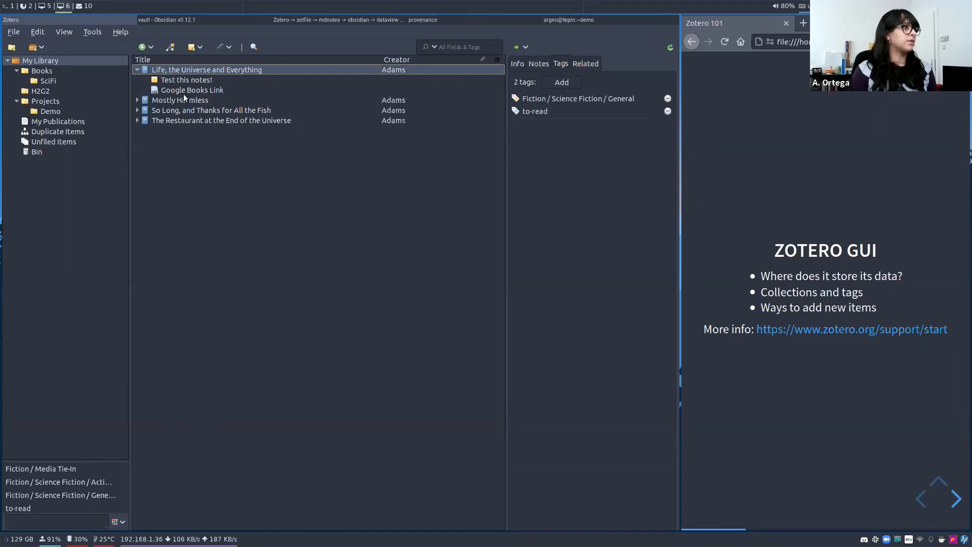
Filter the items in My Library by the to-read tag, and clear the tag filter.
{"action": "left_click", "coordinate": [17, 509]}
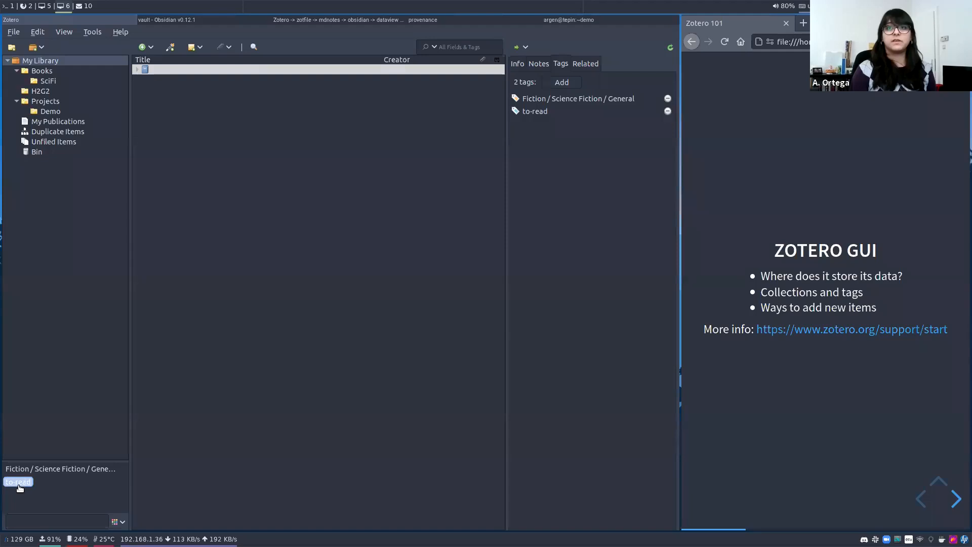
{"action": "left_click", "coordinate": [19, 483]}
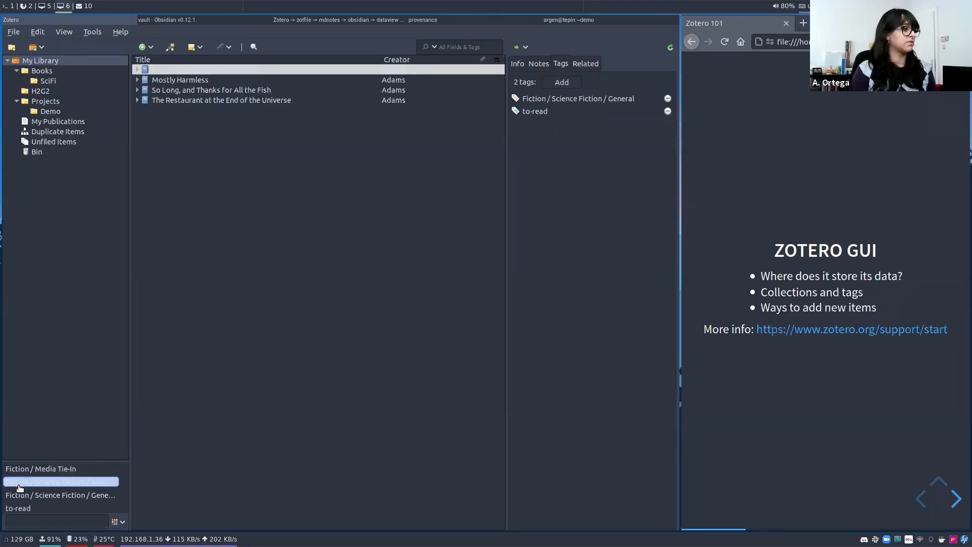
{"action": "left_click", "coordinate": [42, 484]}
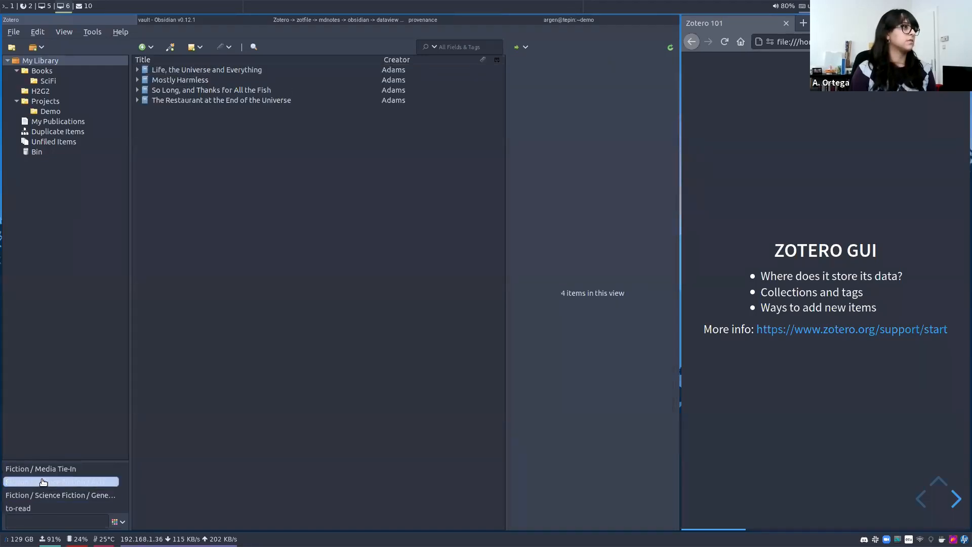
{"action": "left_click", "coordinate": [41, 485]}
{"action": "left_click", "coordinate": [41, 485]}
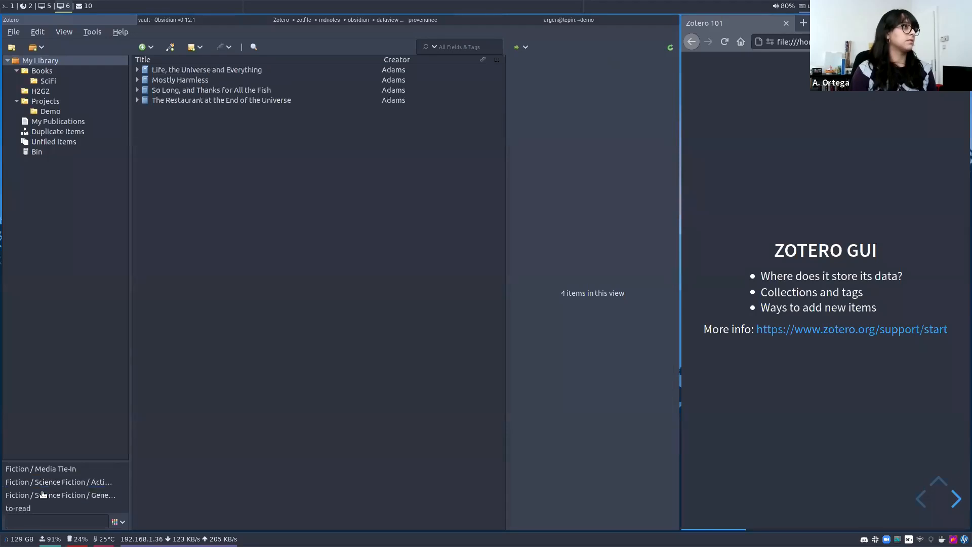
Try filtering the library by the Fiction / Science Fiction and Fiction / Media Tie-In tags, and clear the tag filters.
{"action": "left_click", "coordinate": [43, 496]}
{"action": "left_click", "coordinate": [43, 495]}
{"action": "left_click", "coordinate": [43, 482]}
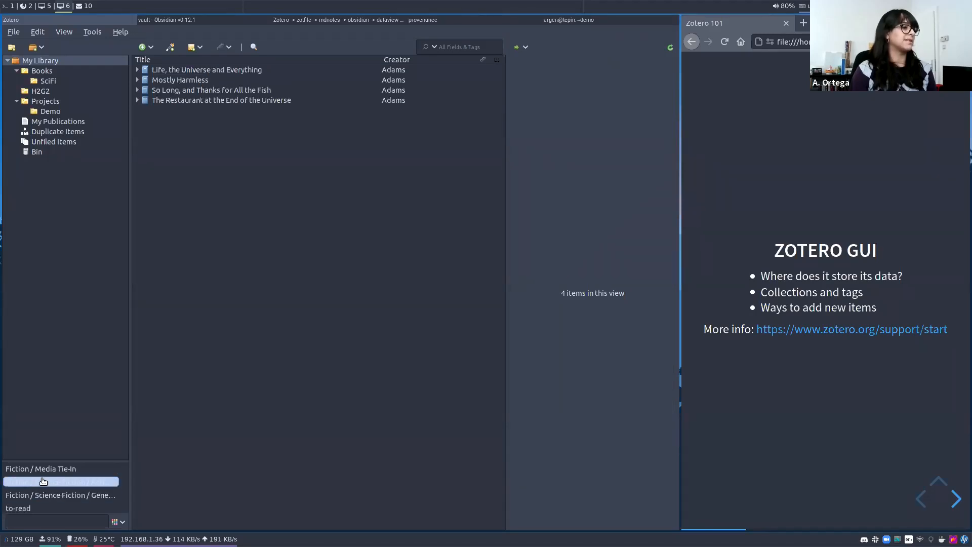
{"action": "left_click", "coordinate": [42, 469]}
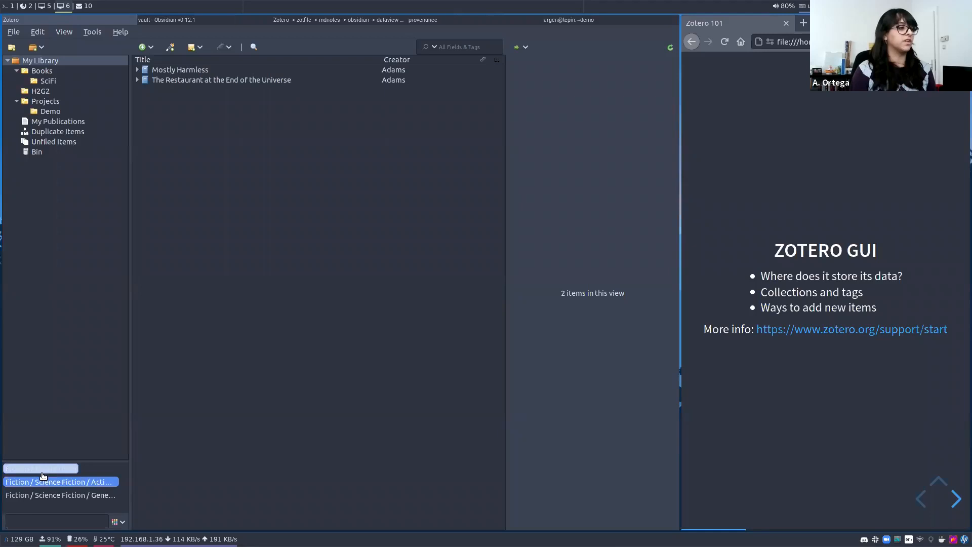
{"action": "left_click", "coordinate": [43, 482]}
{"action": "left_click", "coordinate": [42, 469]}
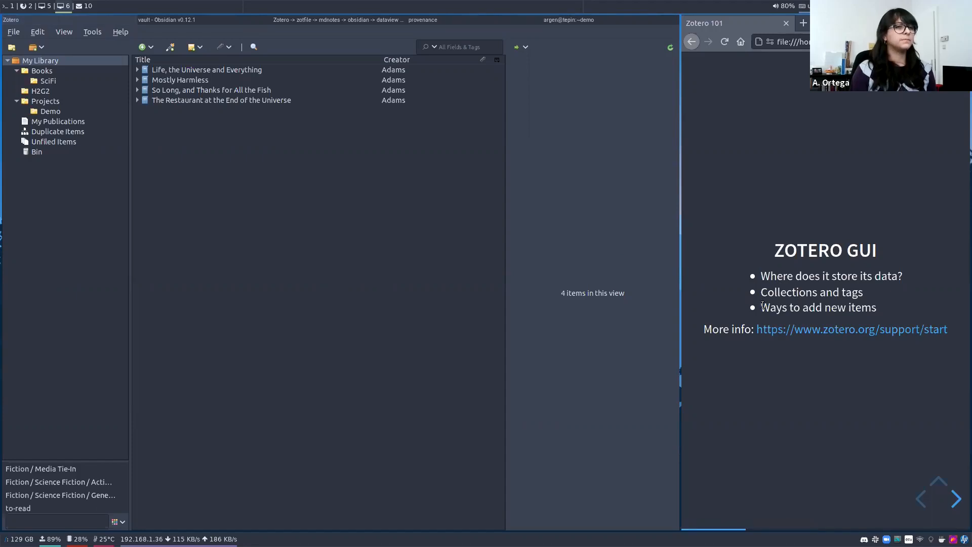
{"action": "left_click_drag", "start_coordinate": [763, 305], "coordinate": [861, 307]}
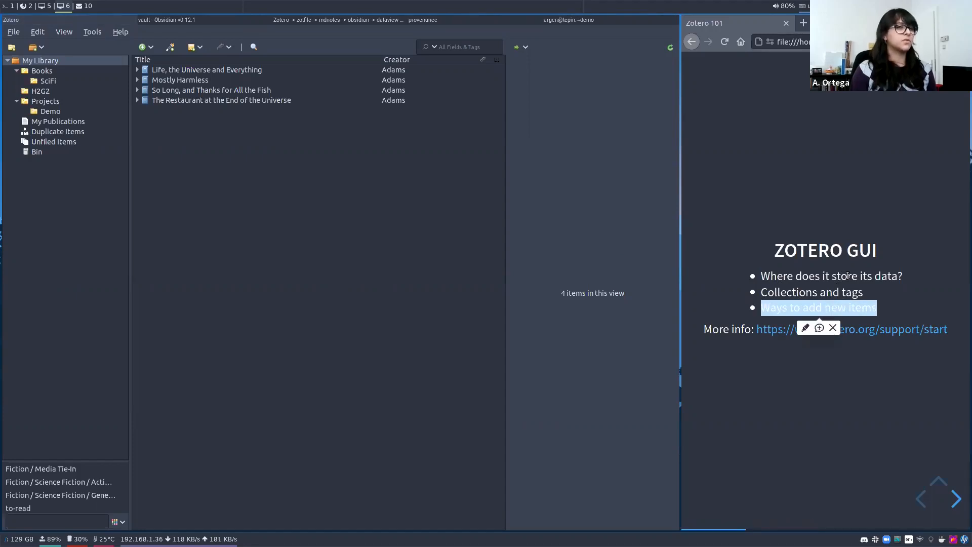
{"action": "left_click", "coordinate": [861, 307]}
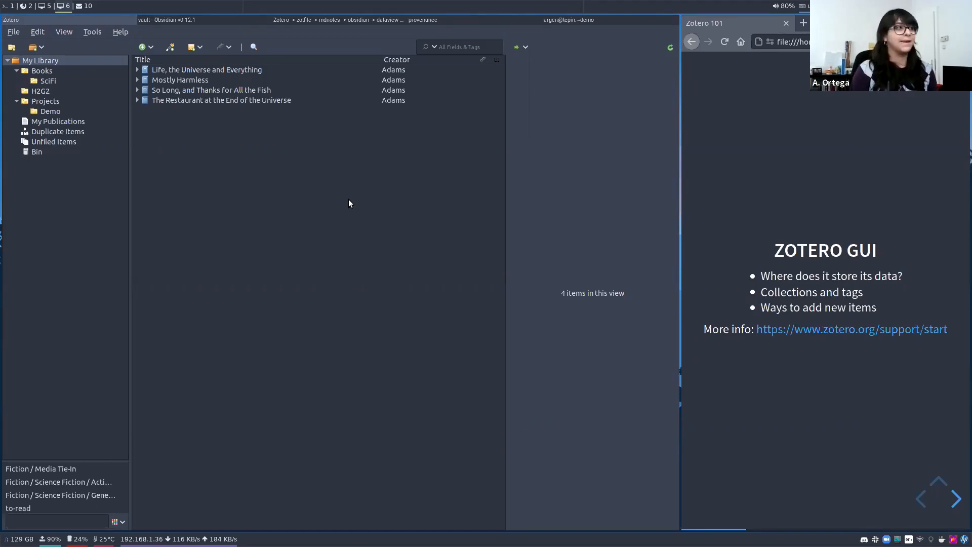
Switch to Firefox and try to save the arXiv paper "Knowledge Graphs" with the Zotero connector, reviewing the target library choices.
{"action": "left_click", "coordinate": [321, 19]}
{"action": "left_click", "coordinate": [75, 33]}
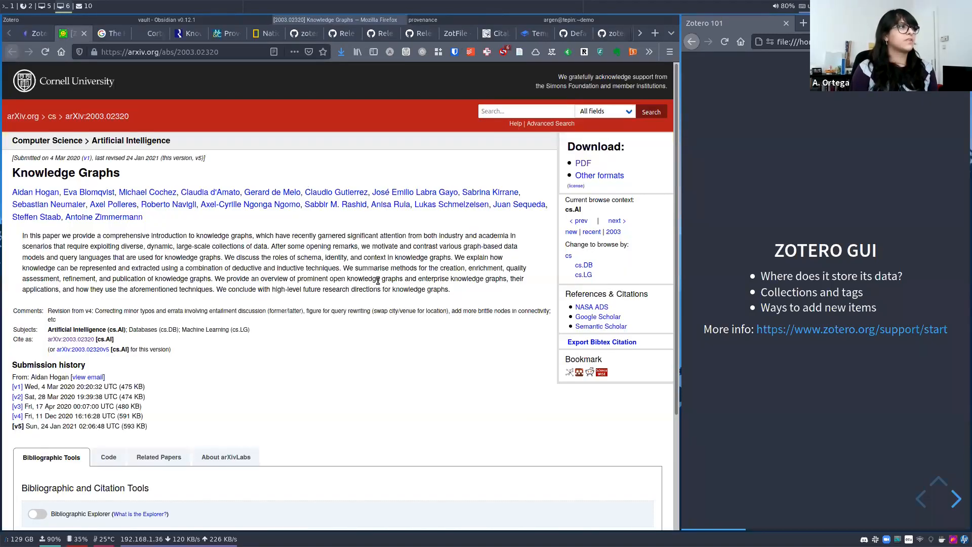
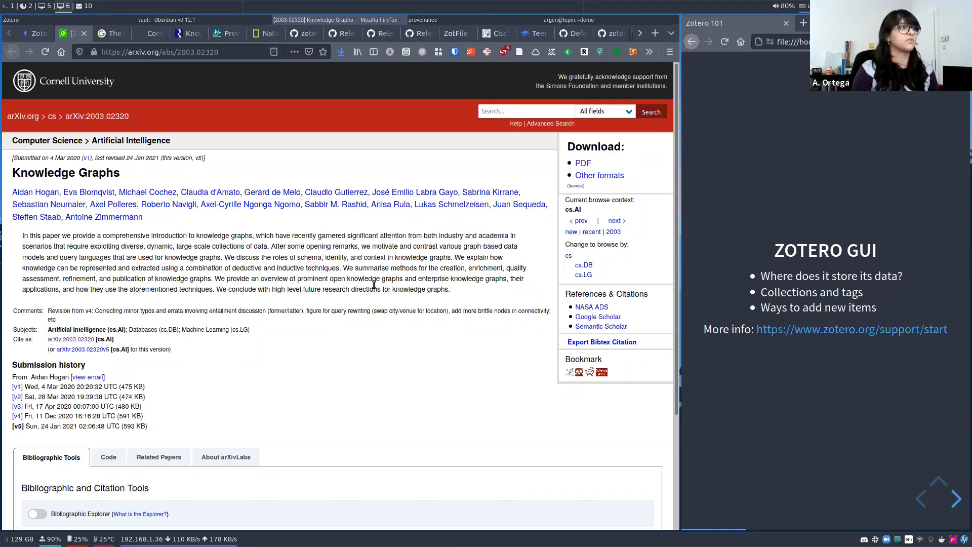
{"action": "left_click", "coordinate": [518, 54]}
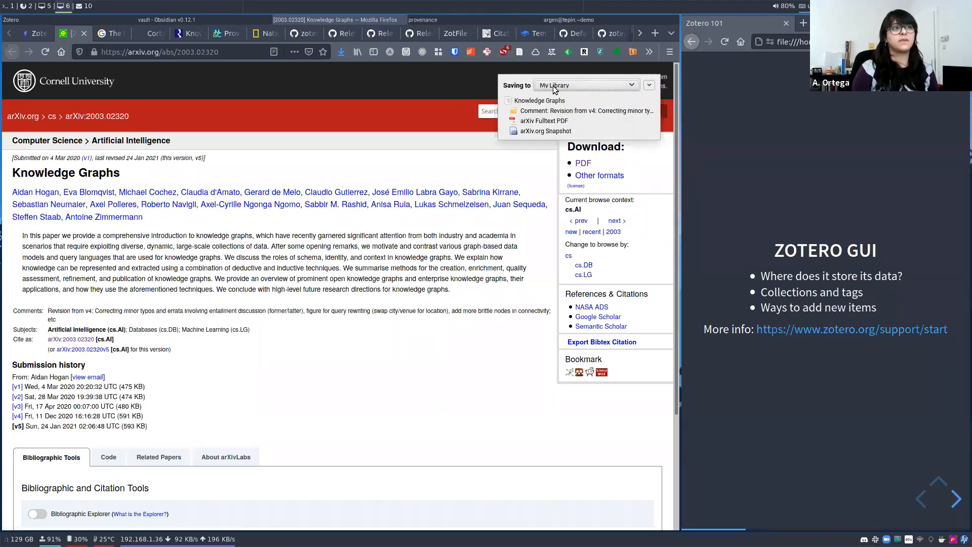
{"action": "left_click", "coordinate": [581, 84]}
{"action": "left_click", "coordinate": [561, 111]}
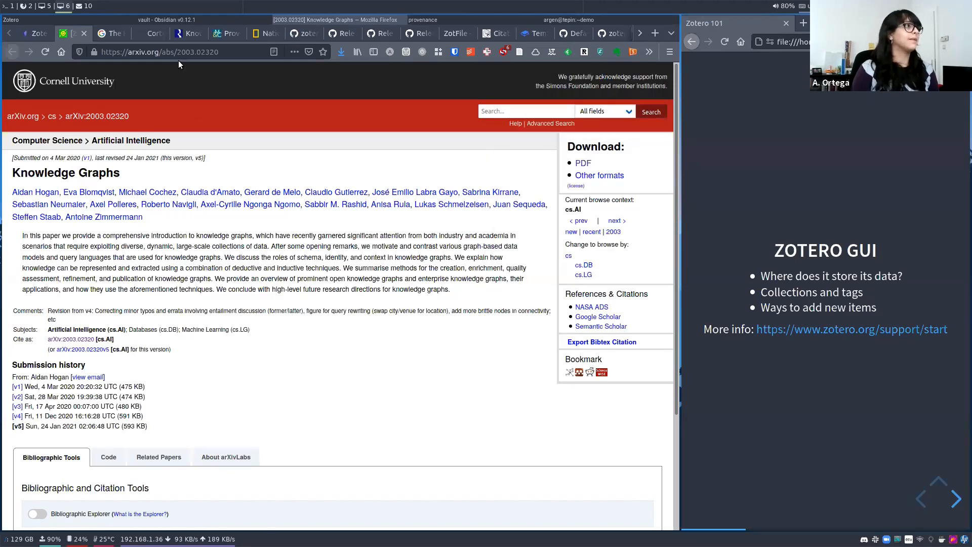
Switch to Zotero and look through the Books, SciFi, H2G2, Projects and Demo collections and My Library for the saved paper.
{"action": "left_click", "coordinate": [112, 18]}
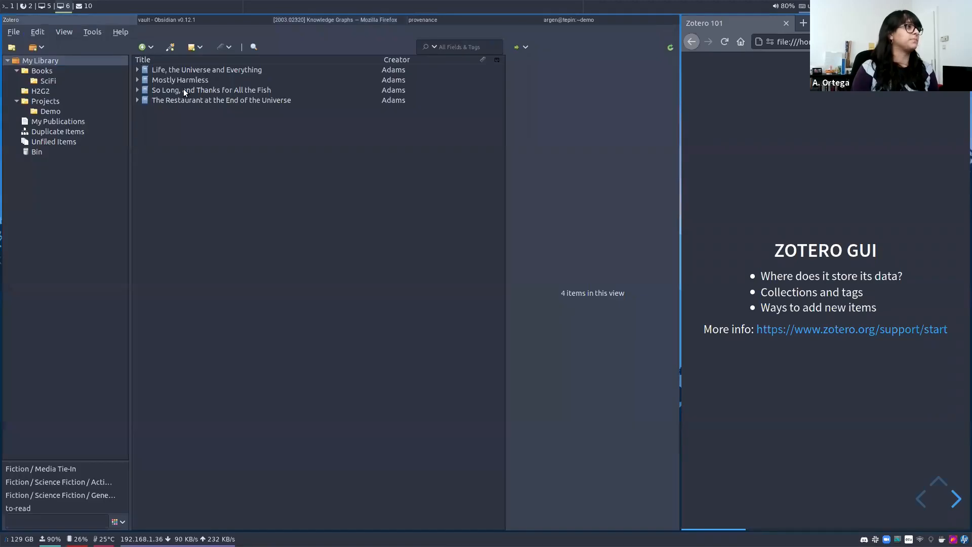
{"action": "left_click", "coordinate": [62, 71]}
{"action": "left_click", "coordinate": [58, 82]}
{"action": "left_click", "coordinate": [51, 93]}
{"action": "left_click", "coordinate": [50, 102]}
{"action": "left_click", "coordinate": [52, 112]}
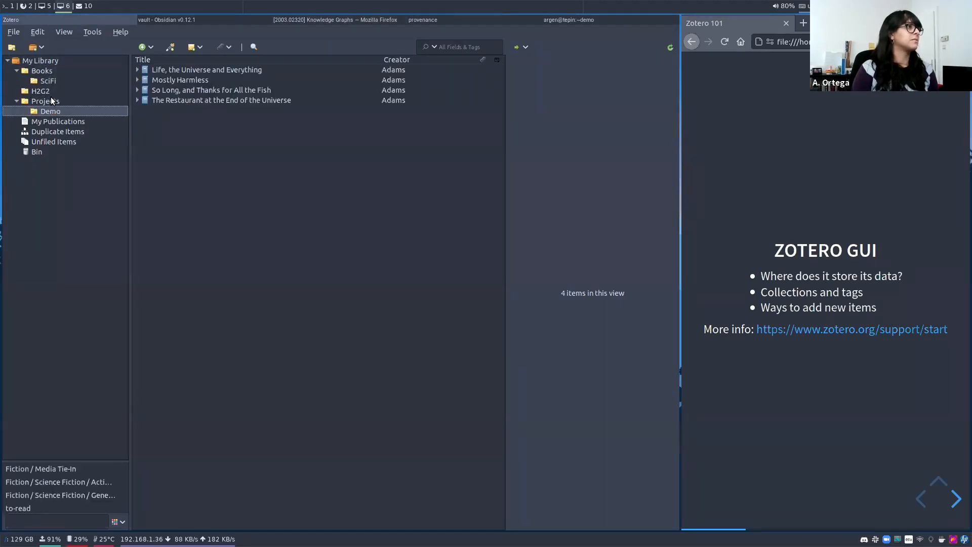
{"action": "left_click", "coordinate": [50, 61]}
{"action": "left_click", "coordinate": [50, 495]}
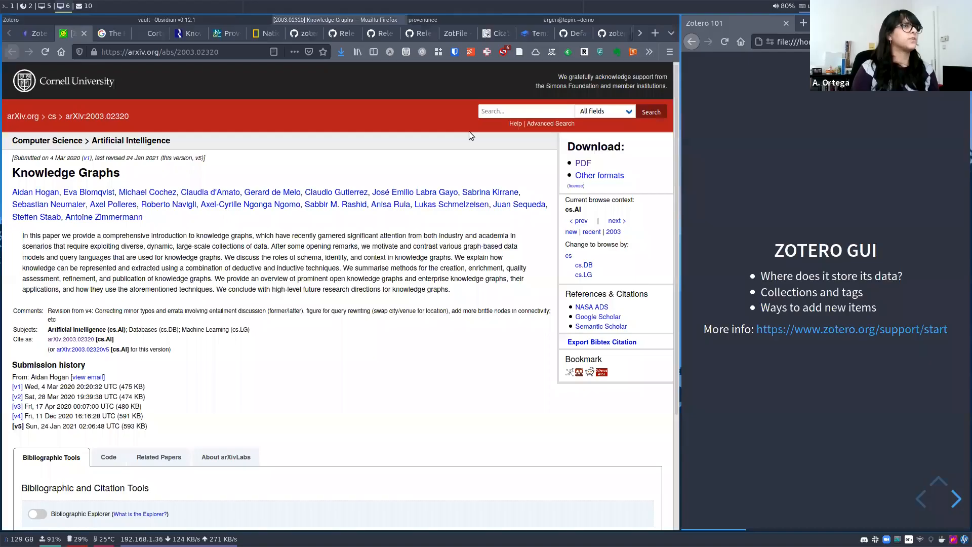
Try again to save the "Knowledge Graphs" paper from arXiv, choosing My Library as the target.
{"action": "left_click", "coordinate": [519, 52]}
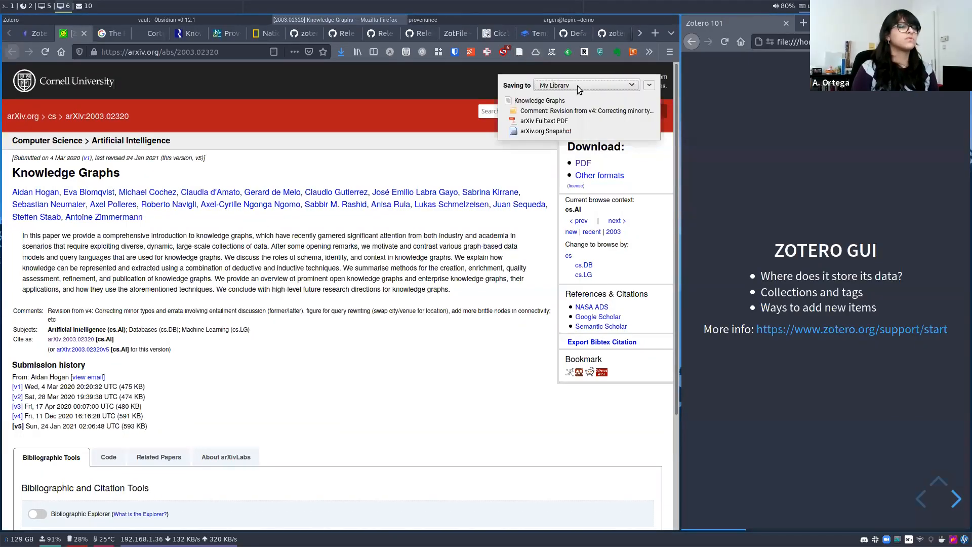
{"action": "left_click", "coordinate": [591, 87]}
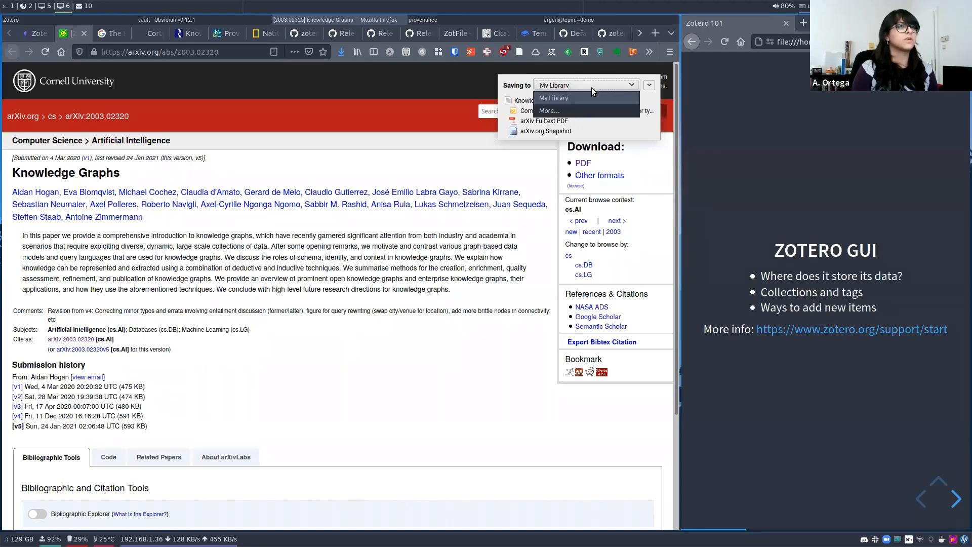
{"action": "left_click", "coordinate": [592, 98]}
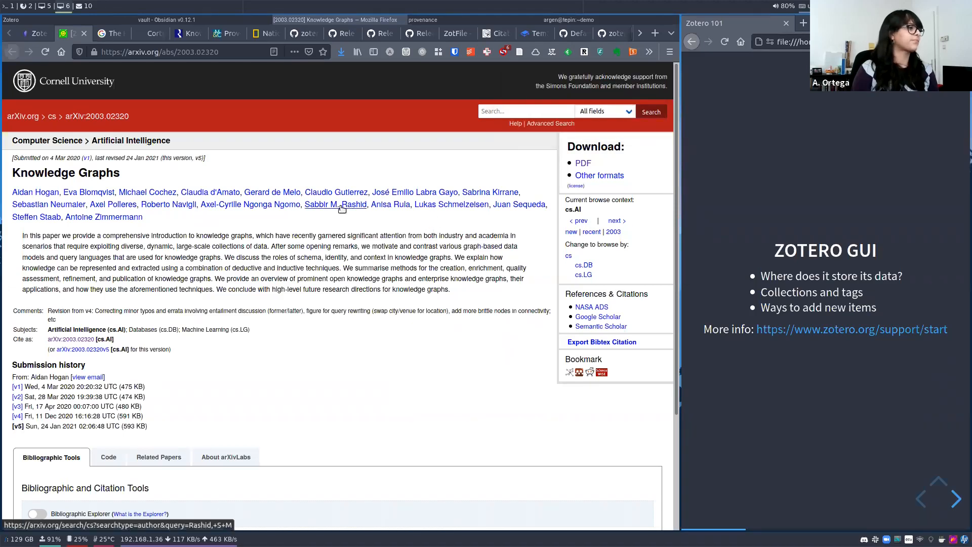
Switch to Zotero and check the collections and the My Library item list for the "Knowledge Graphs" paper.
{"action": "left_click", "coordinate": [82, 17]}
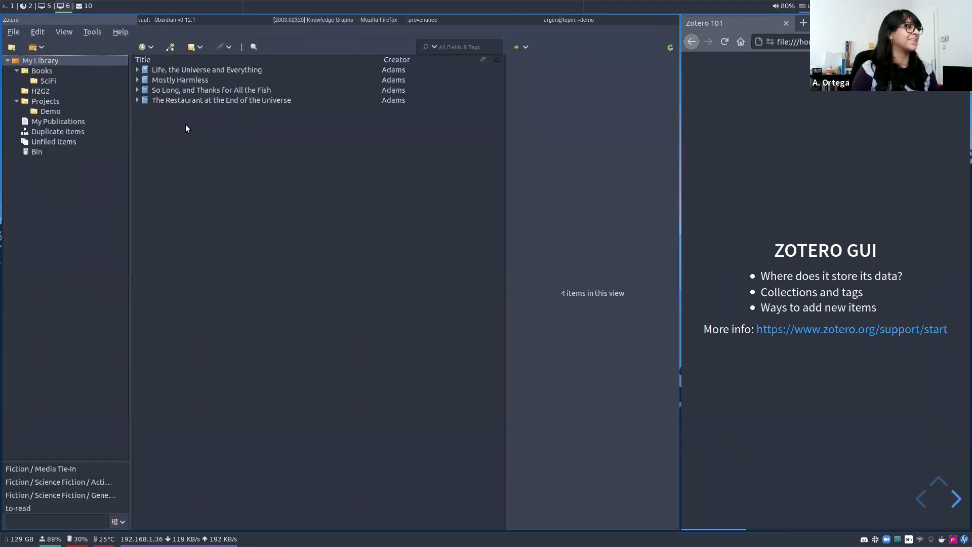
{"action": "left_click", "coordinate": [81, 120]}
{"action": "left_click", "coordinate": [59, 110]}
{"action": "left_click", "coordinate": [54, 100]}
{"action": "left_click", "coordinate": [50, 90]}
{"action": "left_click", "coordinate": [48, 70]}
{"action": "left_click", "coordinate": [49, 62]}
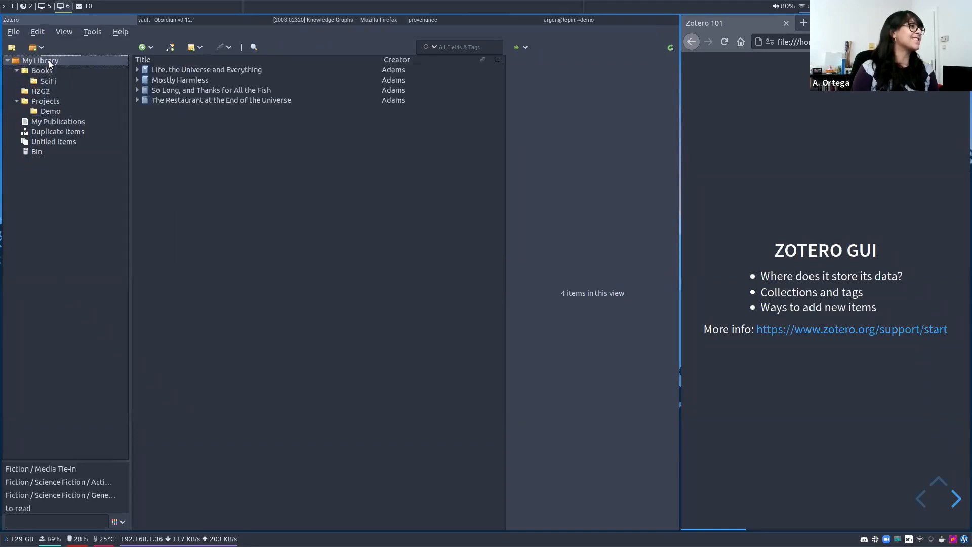
{"action": "left_click", "coordinate": [229, 178]}
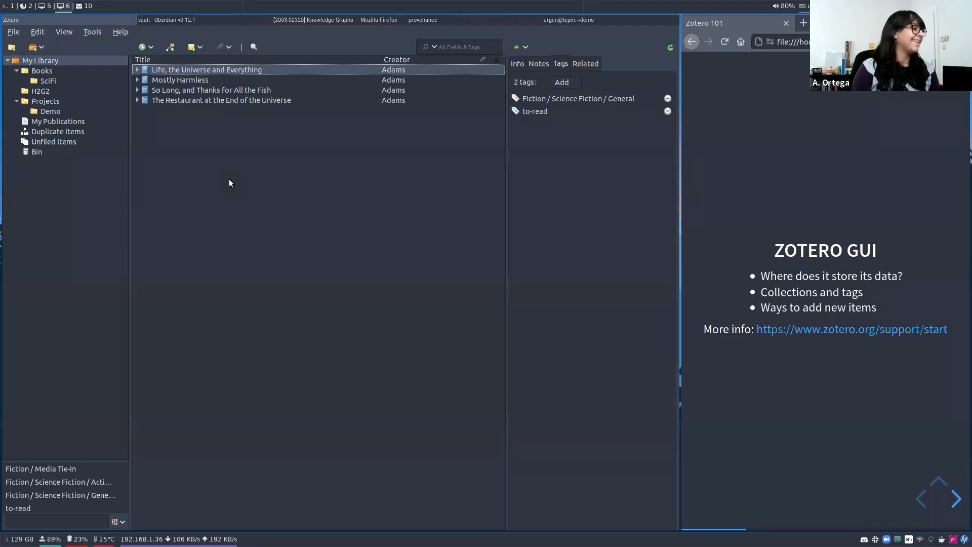
Save the "Knowledge Graphs" paper from the arXiv page in Firefox to My Library, and expand its entry in Zotero.
{"action": "left_click", "coordinate": [299, 20]}
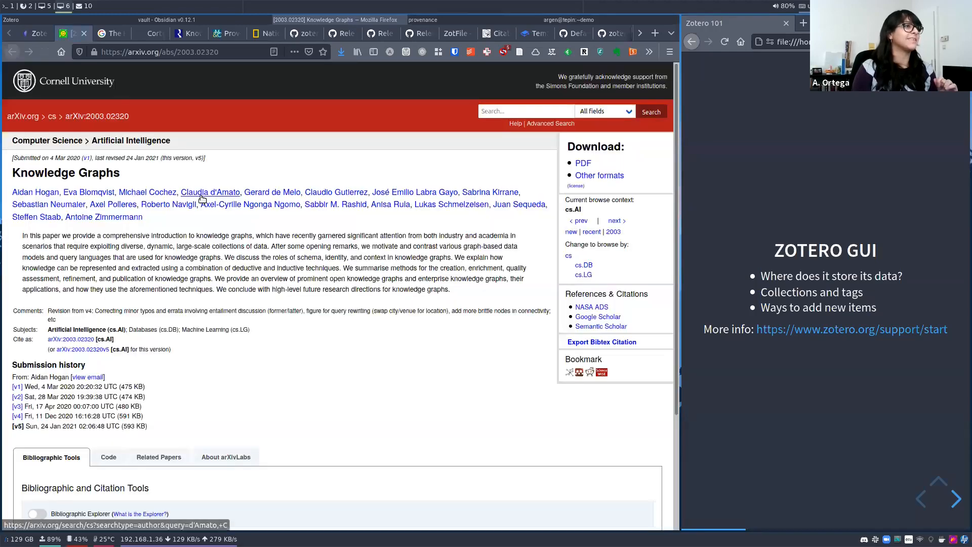
{"action": "left_click", "coordinate": [513, 53]}
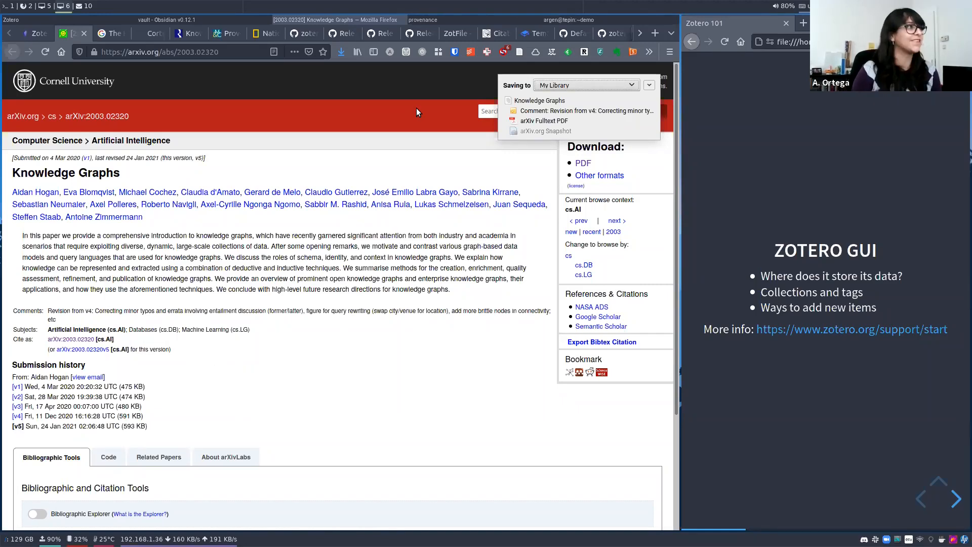
{"action": "left_click", "coordinate": [99, 18]}
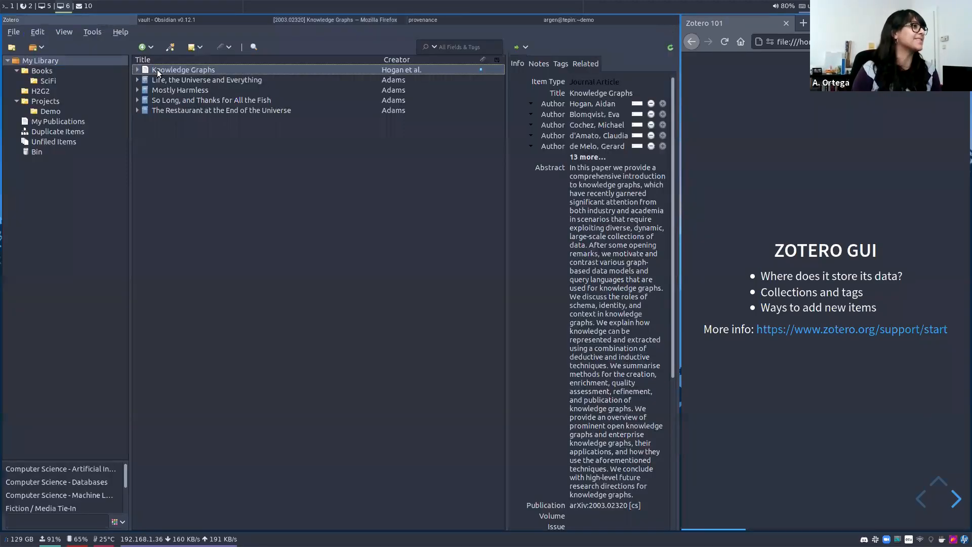
{"action": "left_click", "coordinate": [136, 69]}
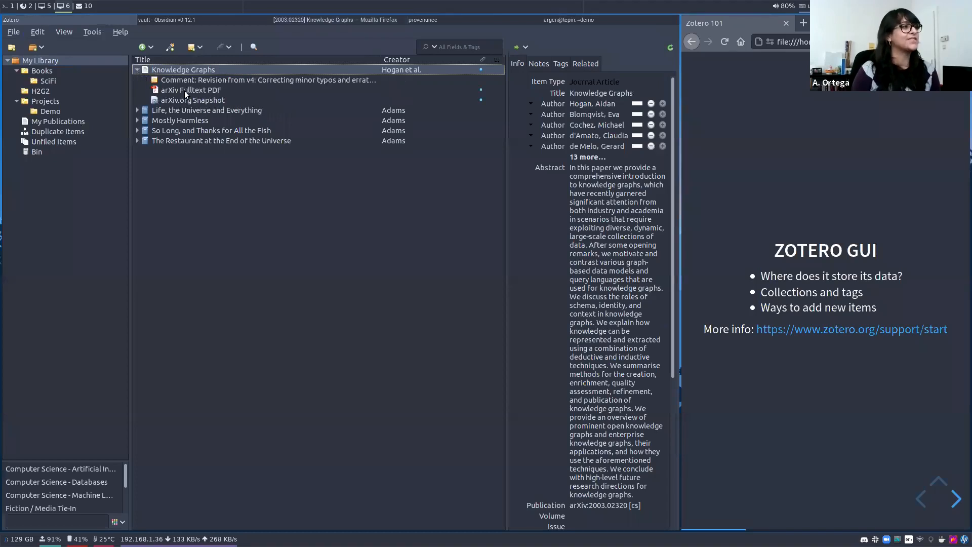
Open the paper's arXiv Fulltext PDF attachment, view its first page and close the PDF viewer.
{"action": "double_click", "coordinate": [179, 90]}
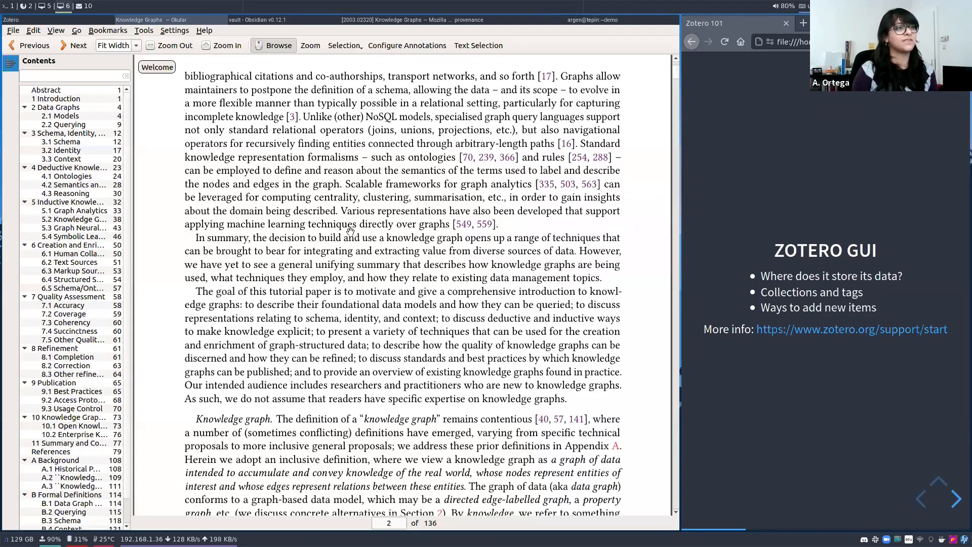
{"action": "scroll", "coordinate": [350, 231], "scroll_direction": "up", "scroll_amount": 10}
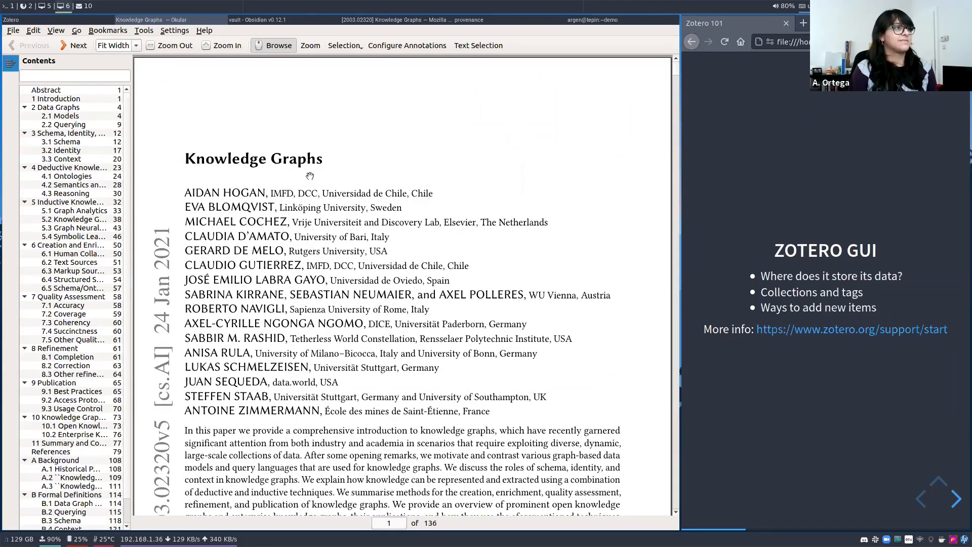
{"action": "key", "text": "ctrl+q"}
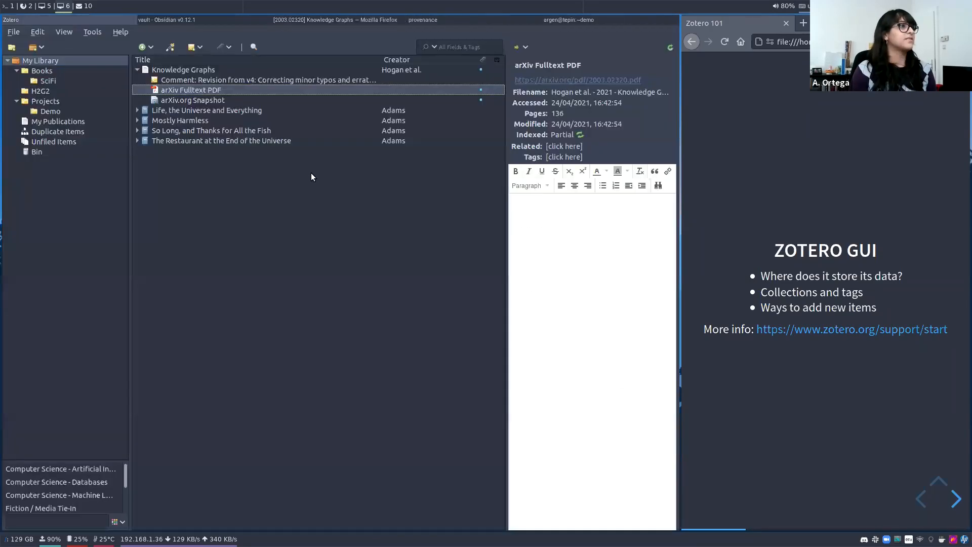
Switch to Firefox, close the arXiv page and save "The Hitchhiker's Guide to the Galaxy" from Google Books to Zotero.
{"action": "left_click", "coordinate": [305, 23]}
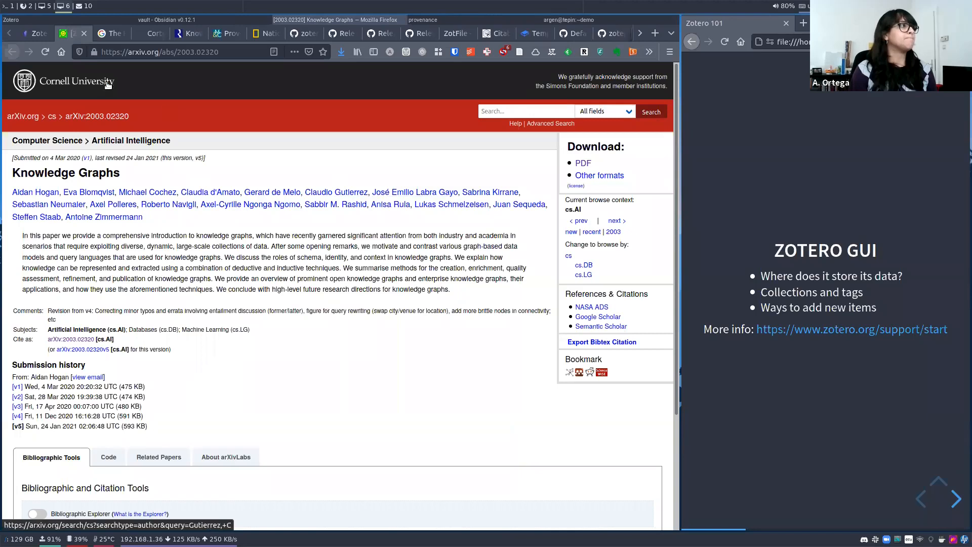
{"action": "left_click", "coordinate": [84, 34]}
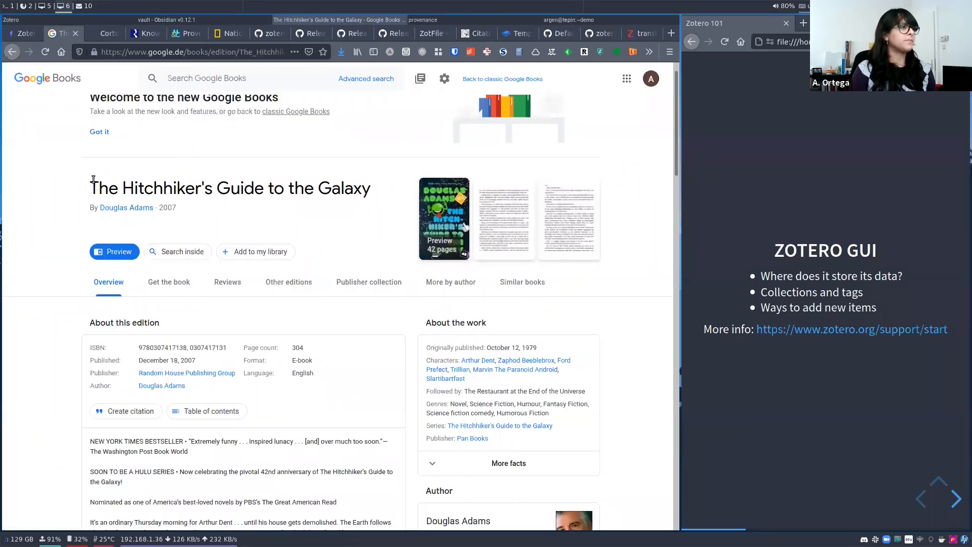
{"action": "scroll", "coordinate": [239, 207], "scroll_direction": "up", "scroll_amount": 1}
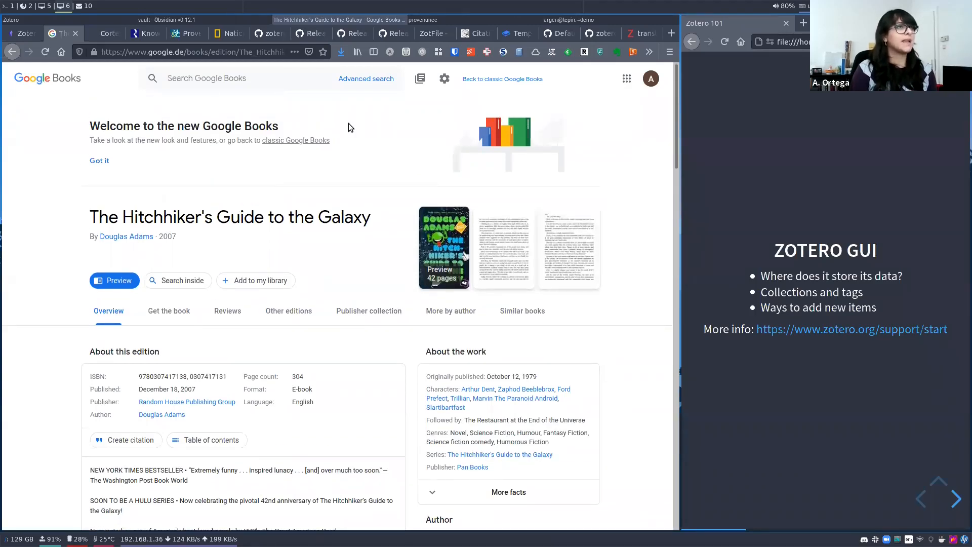
{"action": "left_click", "coordinate": [520, 52]}
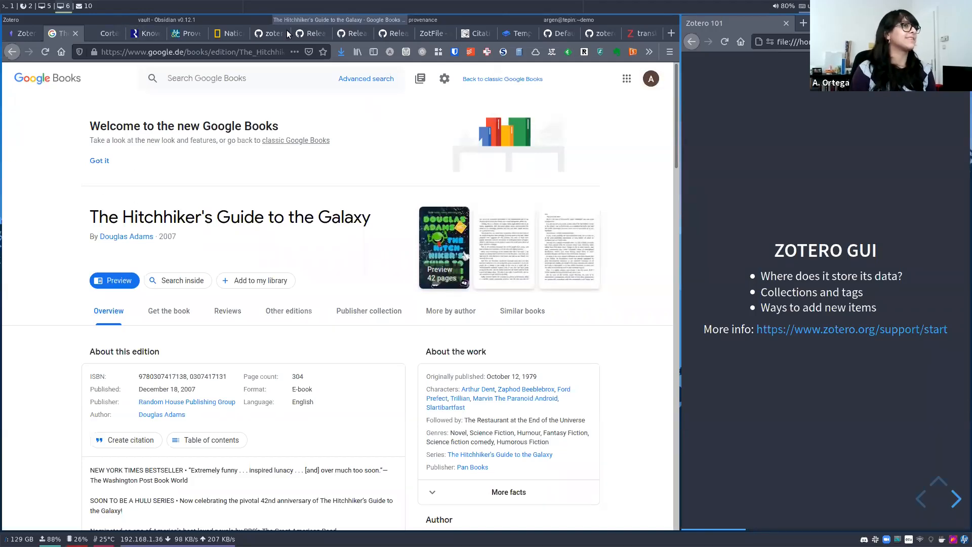
Switch to Zotero and expand the entry for "The Hitchhiker's Guide to the Galaxy" to see its attachments.
{"action": "left_click", "coordinate": [93, 17]}
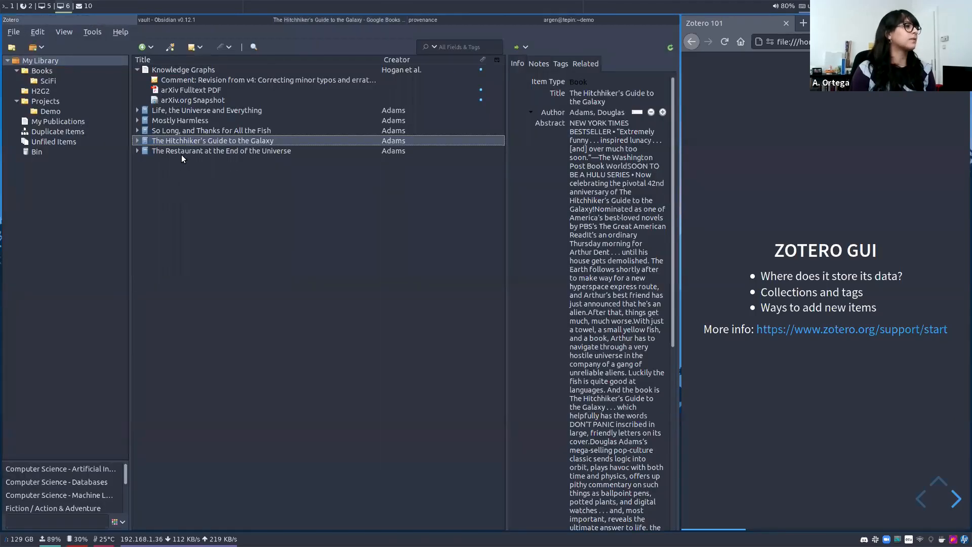
{"action": "left_click", "coordinate": [137, 141]}
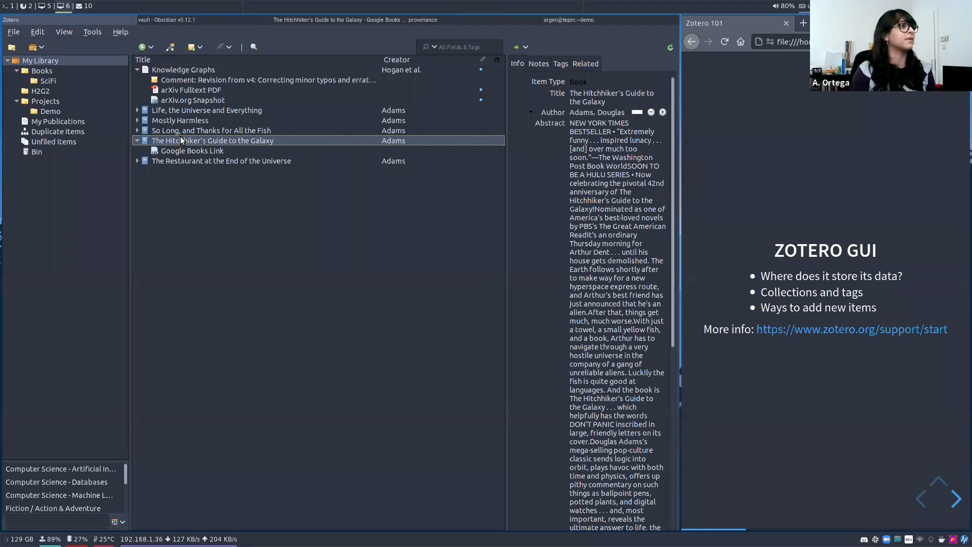
Switch to Firefox and close the Google Books page to reach the Cortex "#105: Atomic Notes" episode page.
{"action": "left_click", "coordinate": [310, 21]}
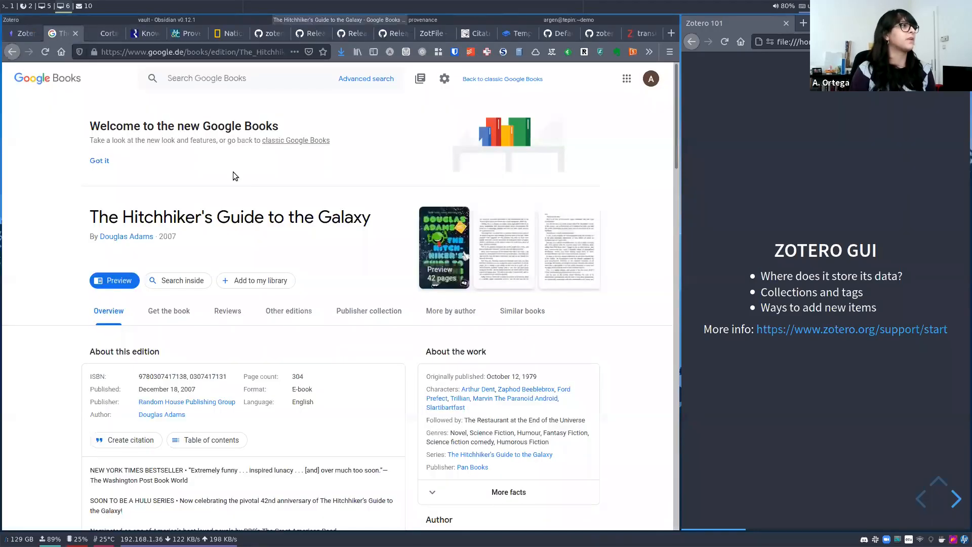
{"action": "left_click", "coordinate": [75, 33]}
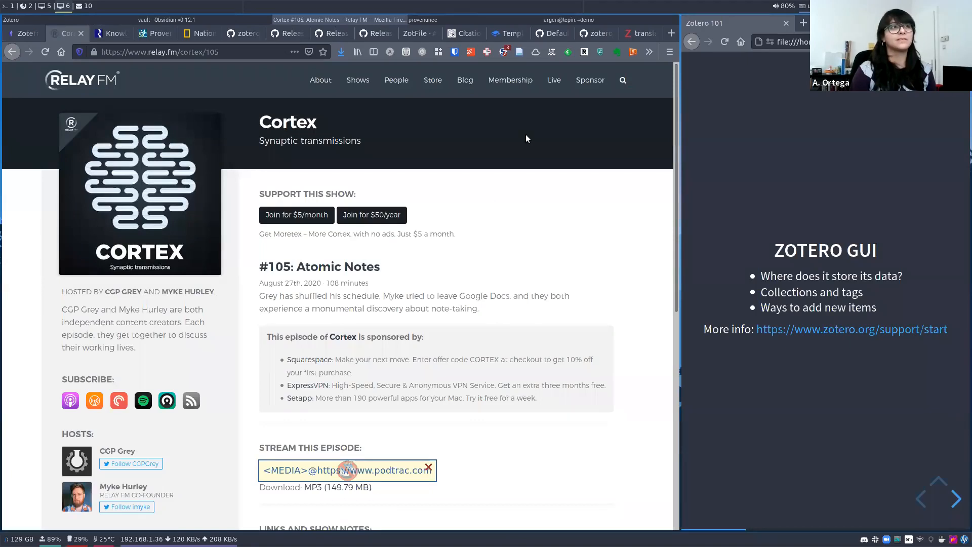
Switch to Zotero and examine the metadata fields of "The Hitchhiker's Guide to the Galaxy" down to the end.
{"action": "left_click", "coordinate": [91, 18]}
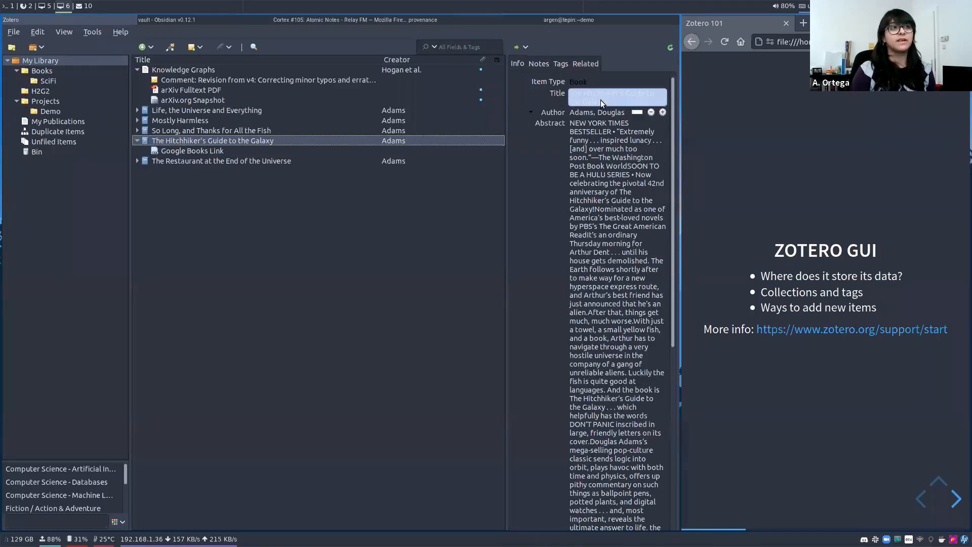
{"action": "scroll", "coordinate": [562, 356], "scroll_direction": "down", "scroll_amount": 10}
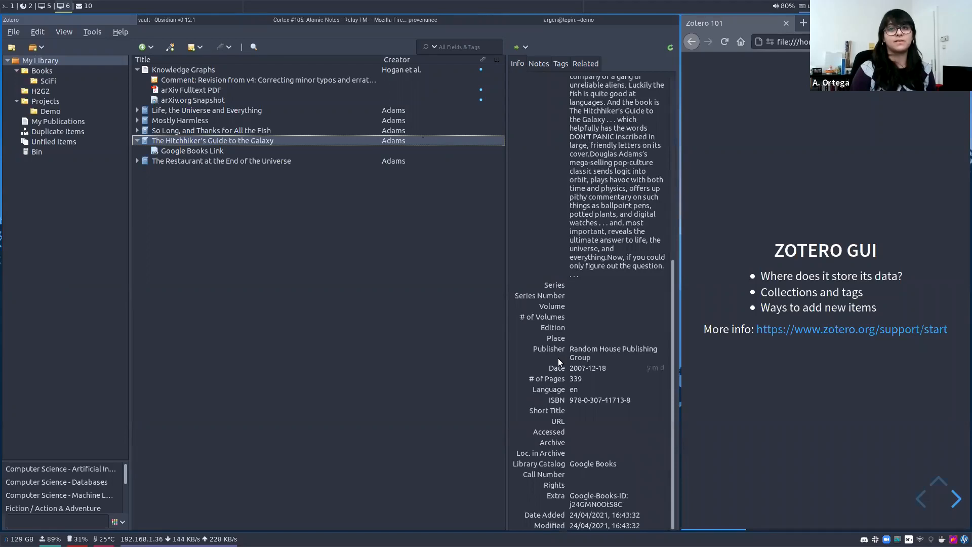
Switch to Firefox, reload the Cortex "#105: Atomic Notes" episode page and save it with its snapshot to My Library in Zotero.
{"action": "left_click", "coordinate": [311, 20]}
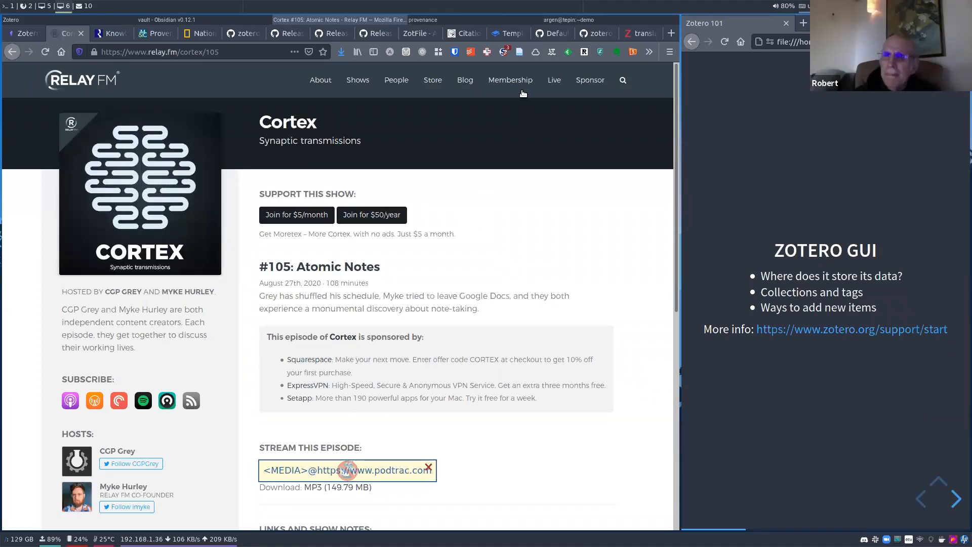
{"action": "left_click", "coordinate": [520, 52]}
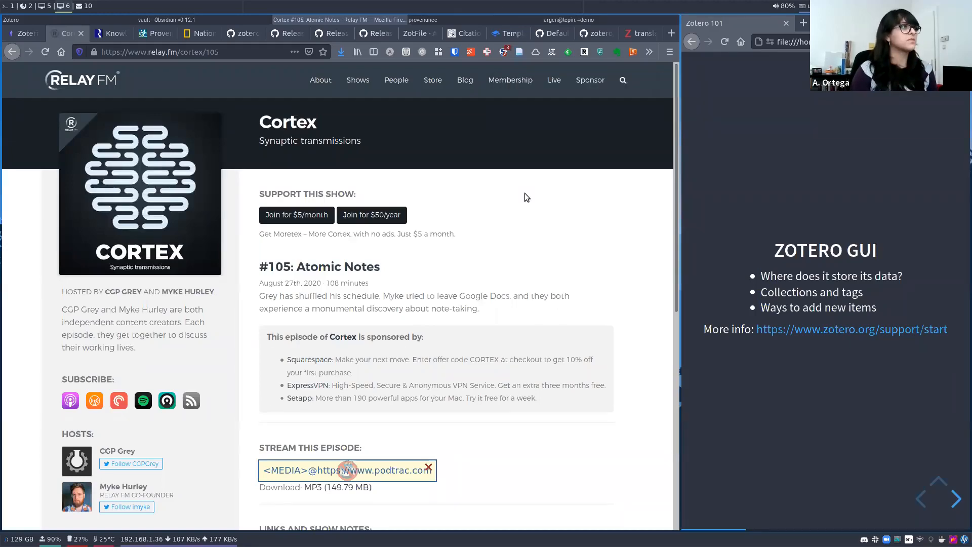
{"action": "left_click", "coordinate": [104, 17]}
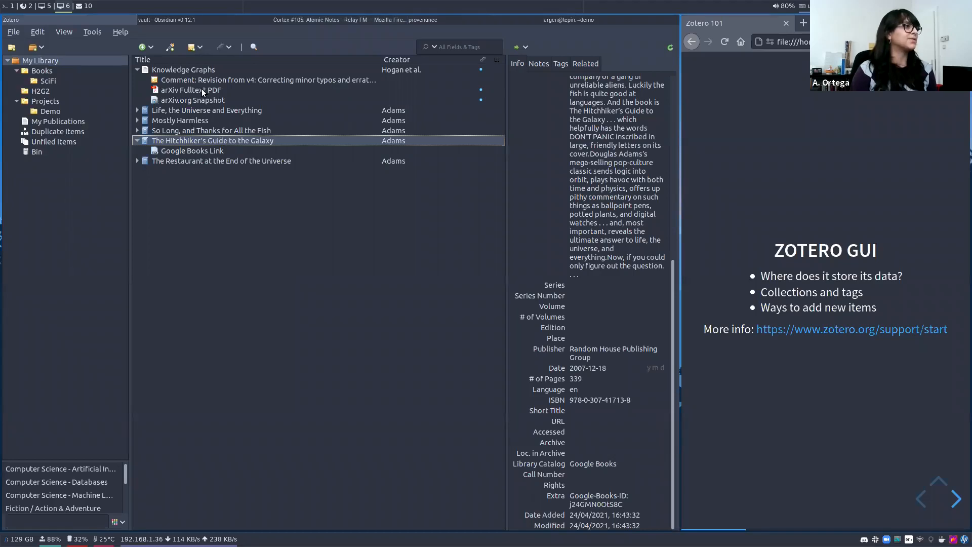
{"action": "left_click", "coordinate": [309, 20]}
{"action": "left_click", "coordinate": [524, 53]}
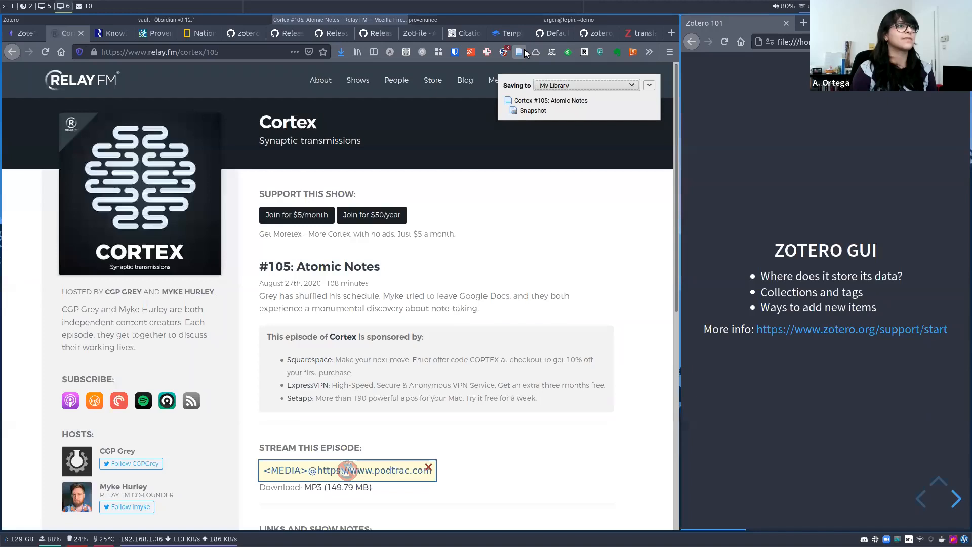
{"action": "left_click", "coordinate": [44, 52]}
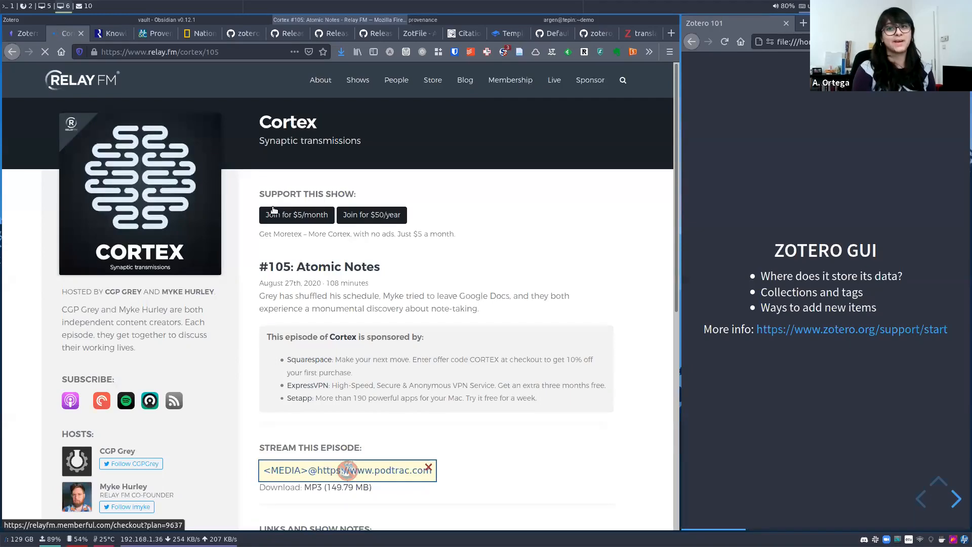
{"action": "left_click", "coordinate": [520, 53]}
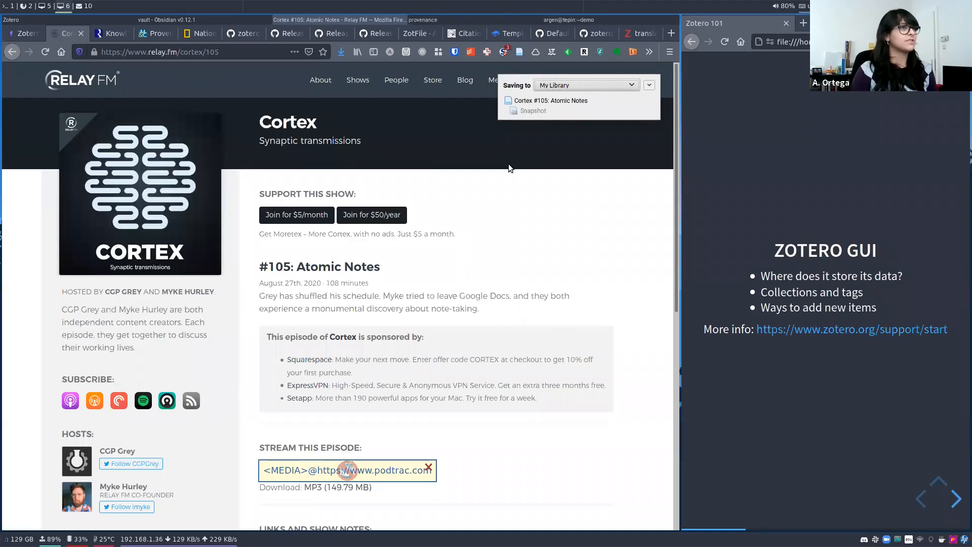
Switch to Zotero, expand the "Cortex #105: Atomic Notes" entry and view its saved snapshot in Firefox, closing the snapshot when done.
{"action": "left_click", "coordinate": [109, 19]}
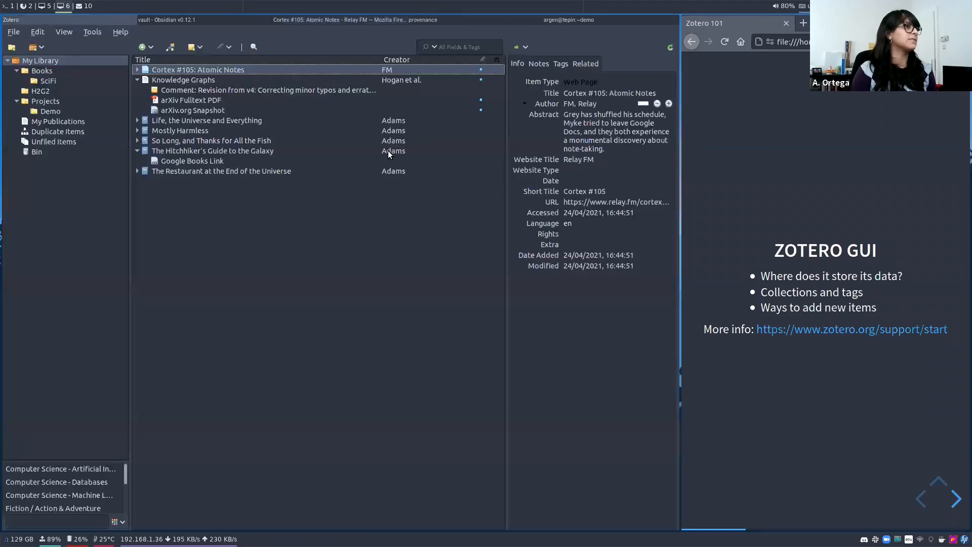
{"action": "left_click", "coordinate": [137, 69]}
{"action": "left_click", "coordinate": [169, 80]}
{"action": "double_click", "coordinate": [169, 80]}
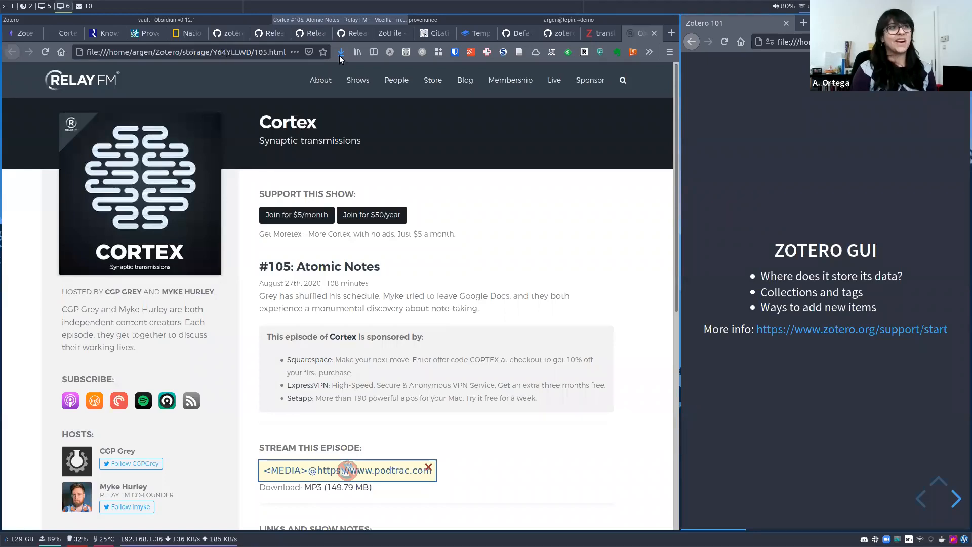
{"action": "left_click", "coordinate": [653, 33]}
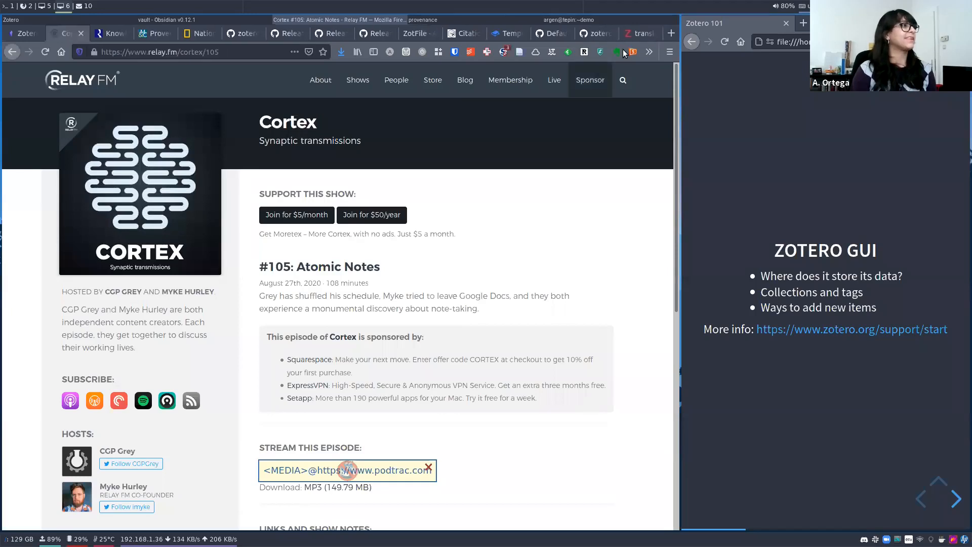
{"action": "left_click", "coordinate": [81, 33]}
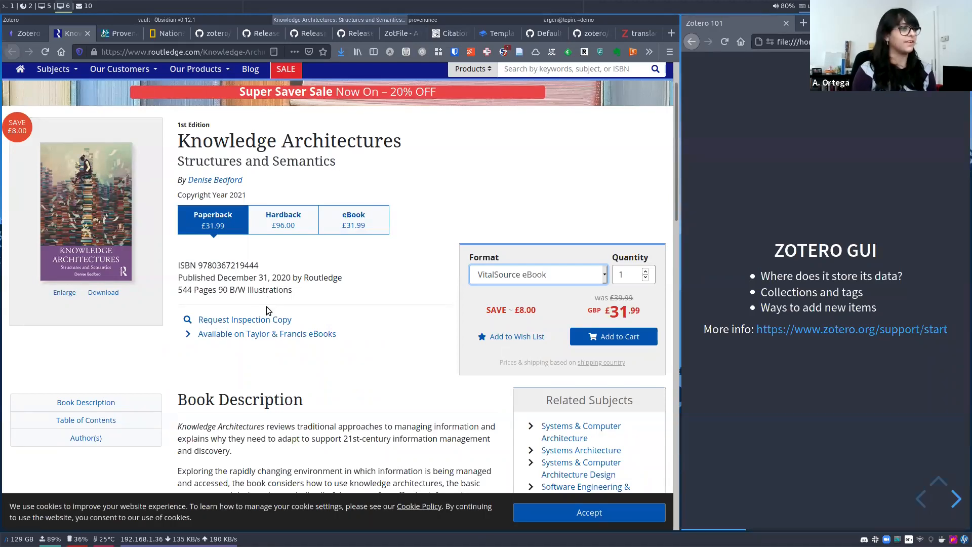
{"action": "double_click", "coordinate": [217, 263]}
{"action": "key", "text": "ctrl+c"}
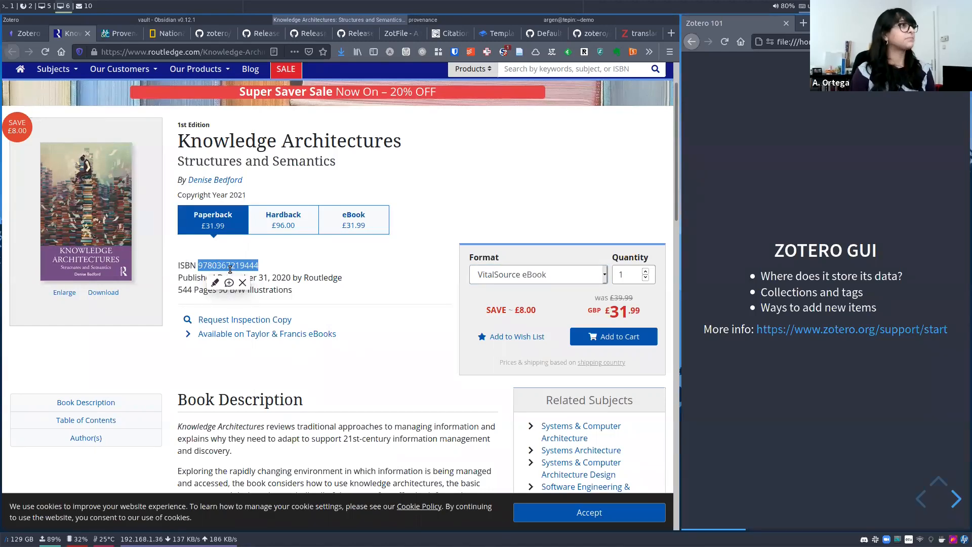
{"action": "left_click", "coordinate": [126, 21]}
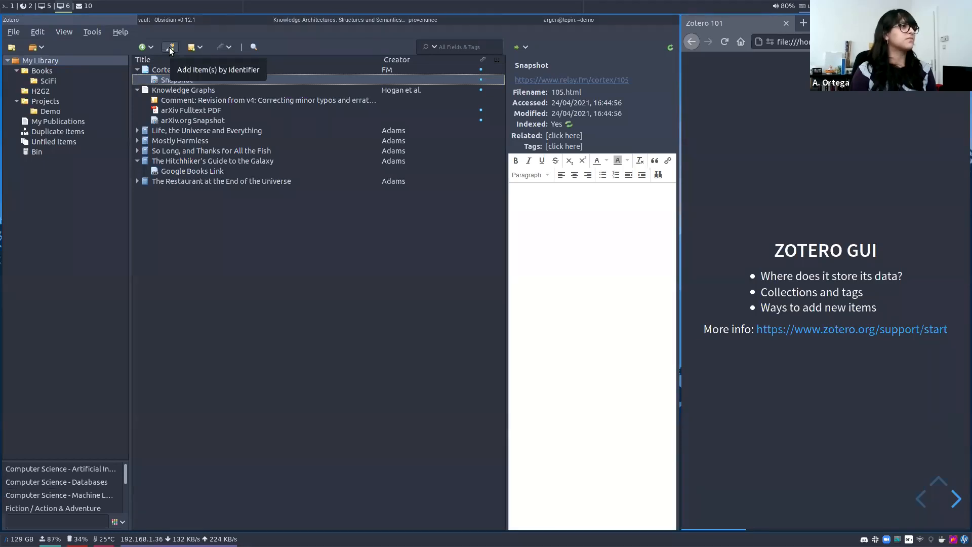
{"action": "left_click", "coordinate": [170, 47]}
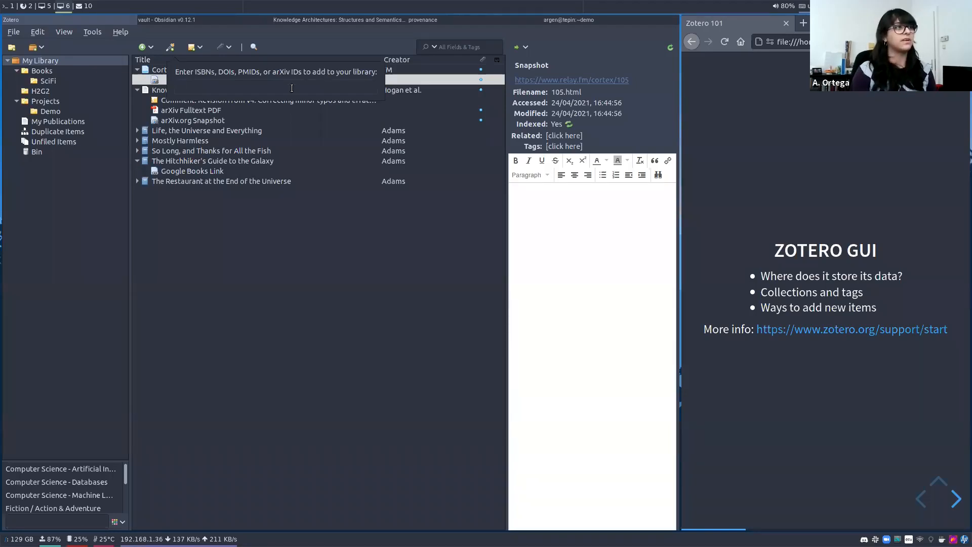
{"action": "key", "text": "ctrl+v"}
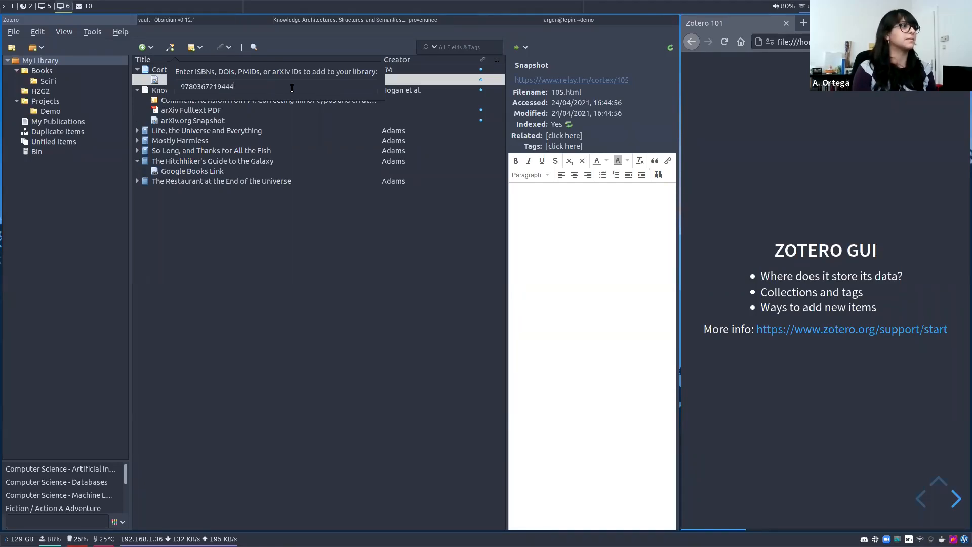
{"action": "key", "text": "Return"}
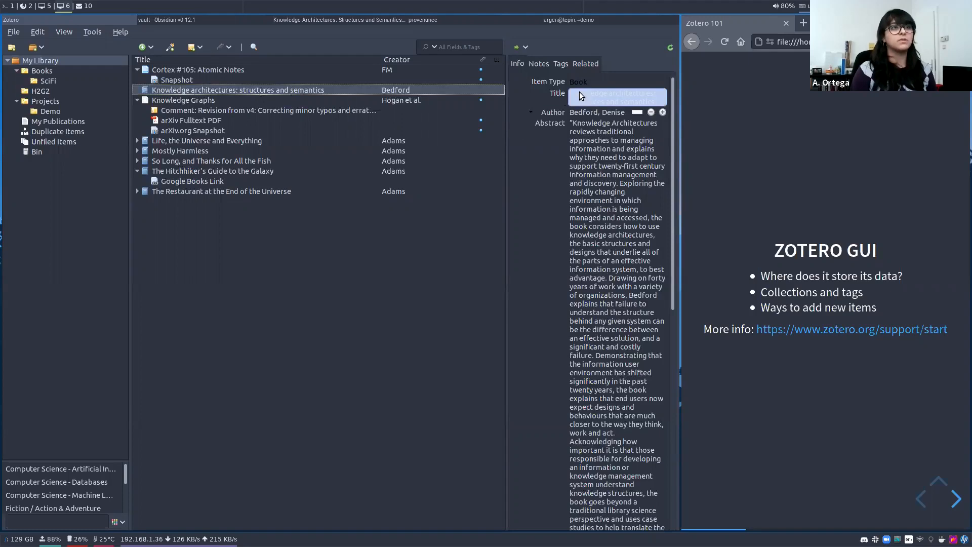
{"action": "left_click", "coordinate": [562, 218]}
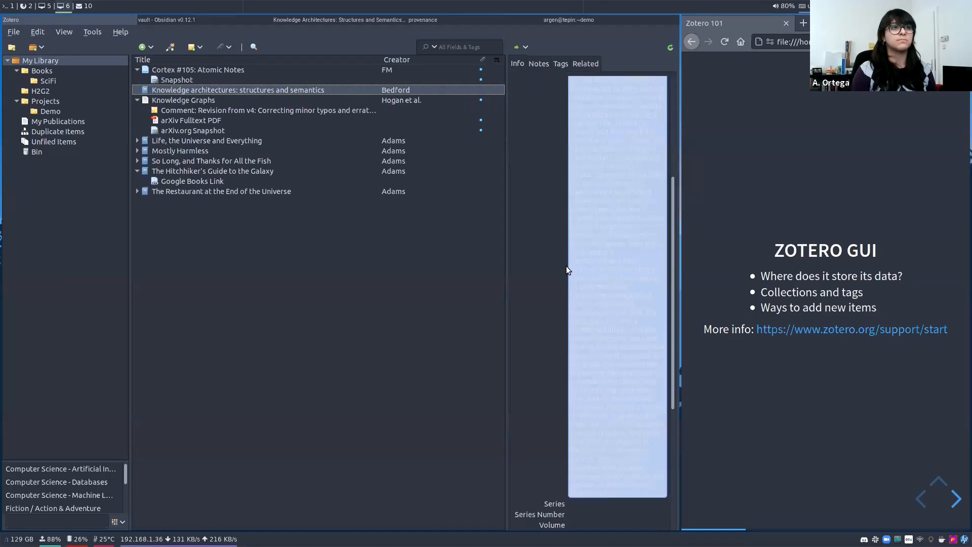
{"action": "scroll", "coordinate": [579, 227], "scroll_direction": "down", "scroll_amount": 5}
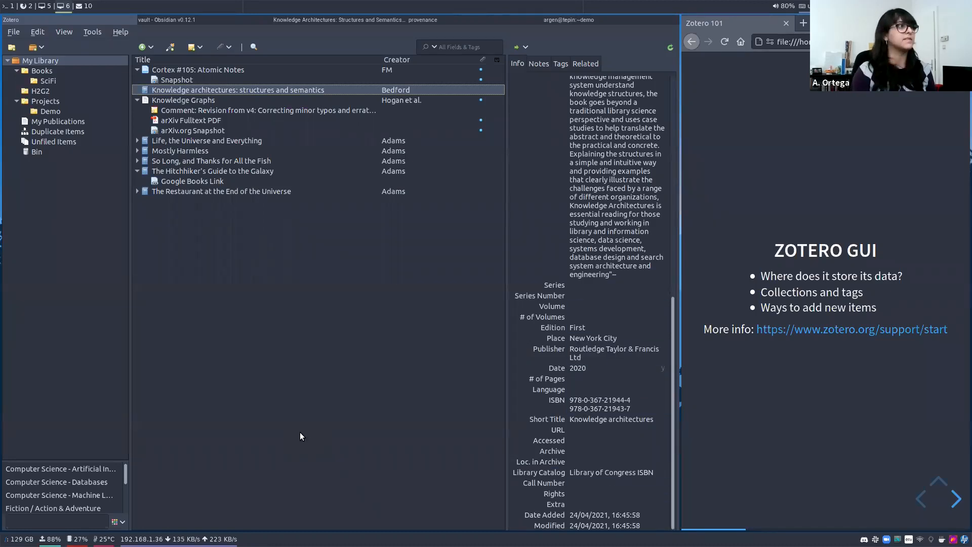
Switch to Firefox and close the Routledge page to reach the "Provenance: An Introduction to PROV" page.
{"action": "left_click", "coordinate": [323, 20]}
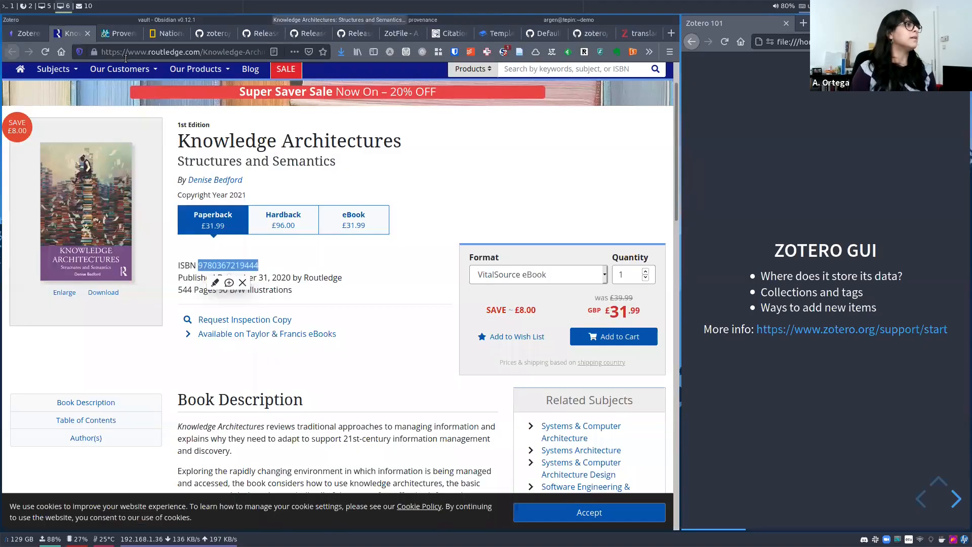
{"action": "left_click", "coordinate": [87, 32]}
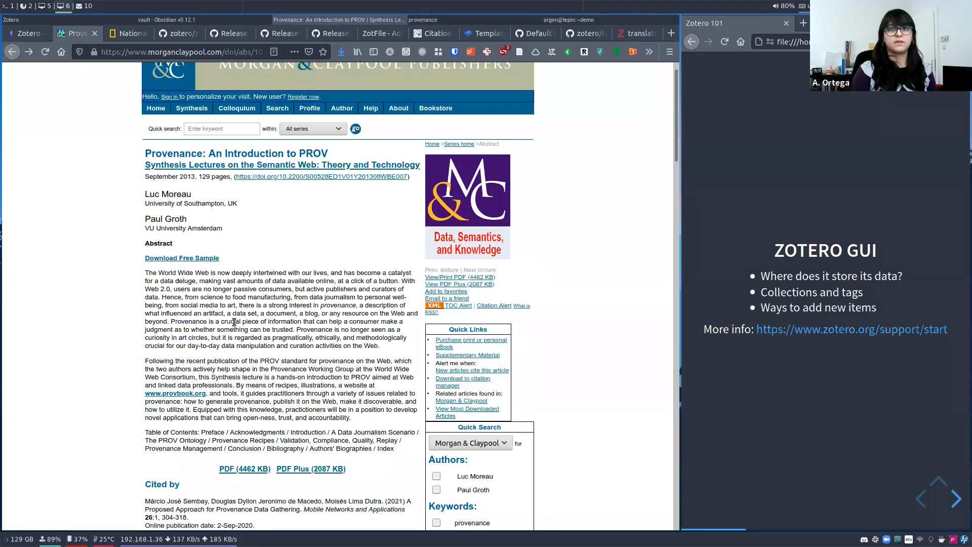
Switch to the file manager, place it beside Zotero and add Provenance_An_Introduction_to_Prov_—_(A_Data_Journalism_Scenario).pdf to My Library, then restore the window layout.
{"action": "left_click", "coordinate": [418, 20]}
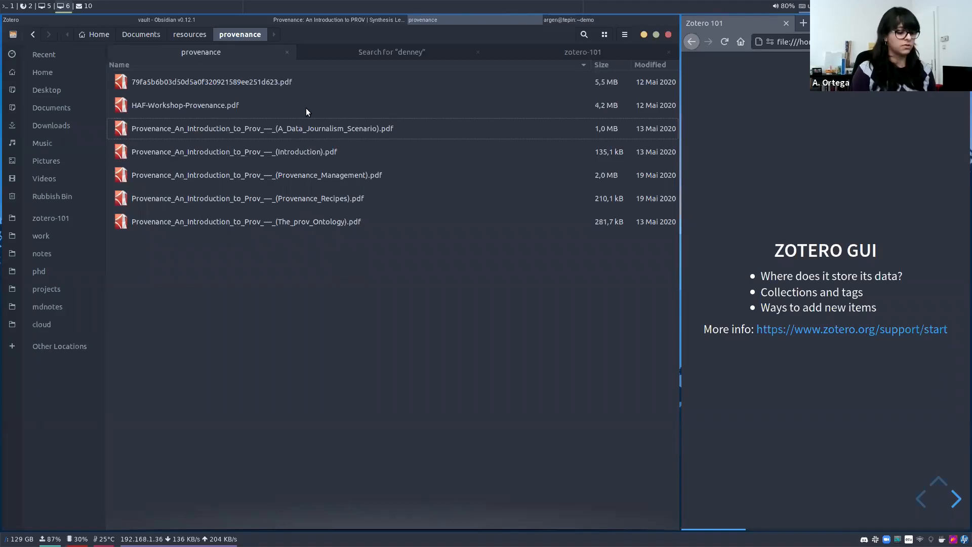
{"action": "key", "text": "super+shift+Right"}
{"action": "key", "text": "super+shift+Right"}
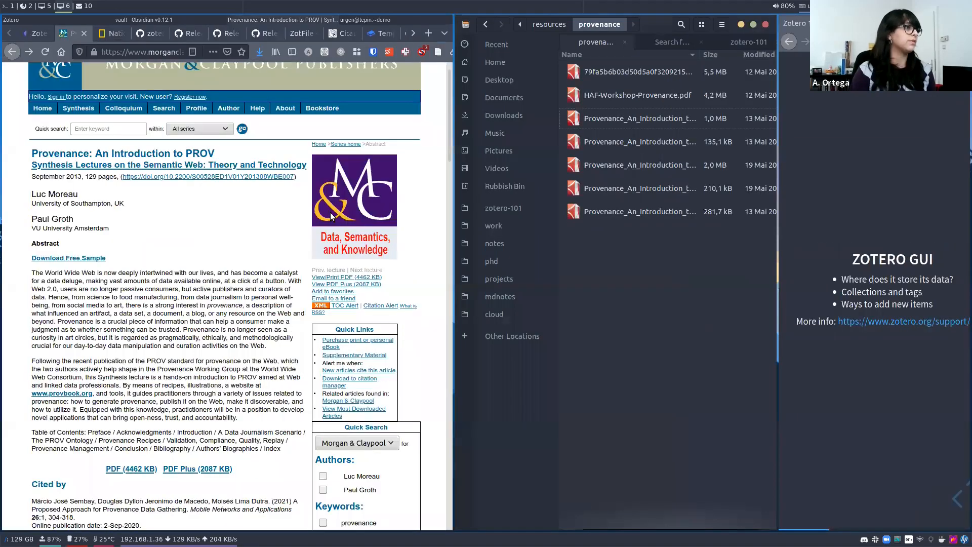
{"action": "left_click", "coordinate": [60, 20]}
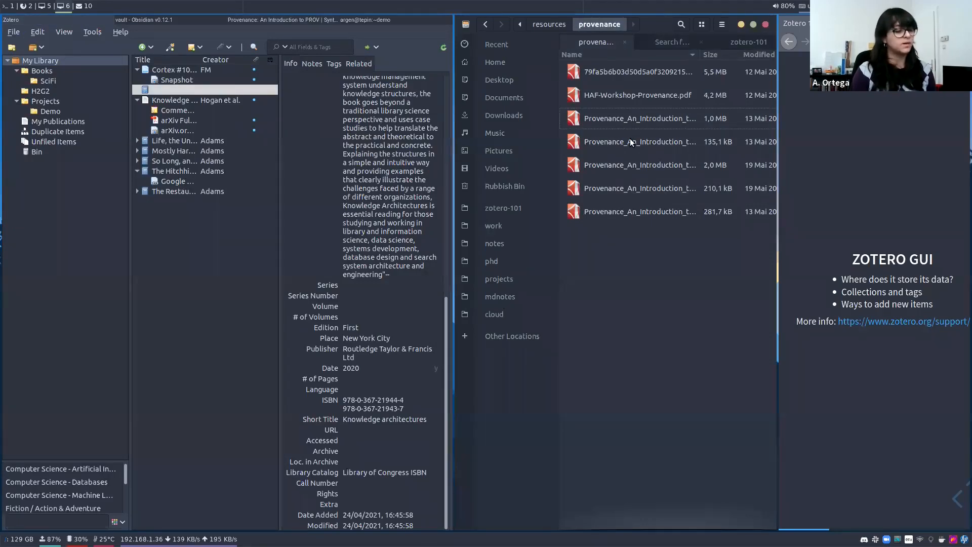
{"action": "left_click_drag", "start_coordinate": [626, 117], "coordinate": [189, 245]}
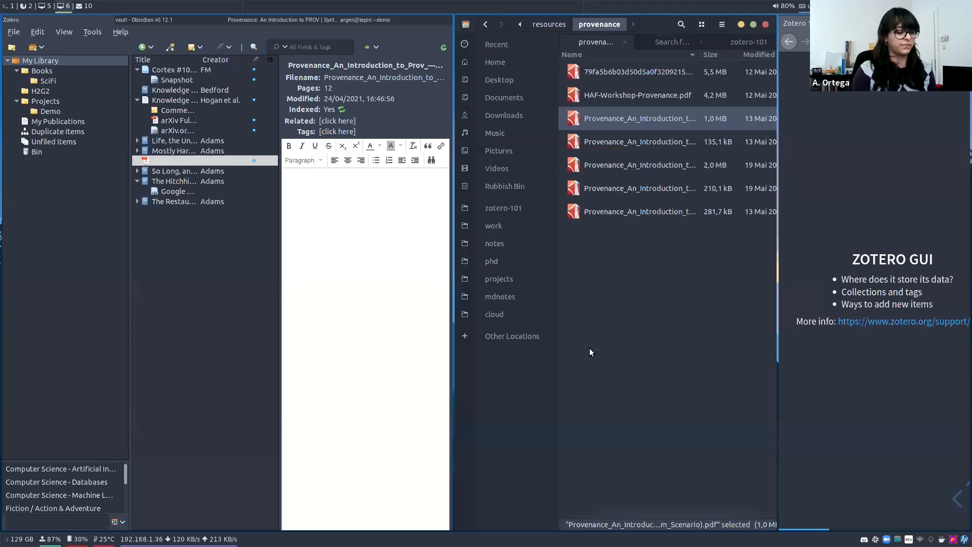
{"action": "key", "text": "super+shift+Left"}
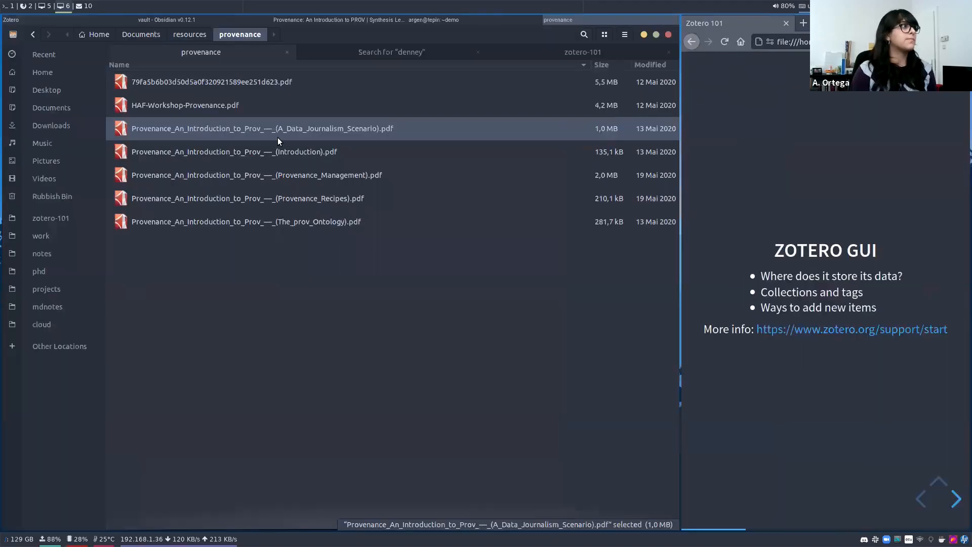
{"action": "left_click", "coordinate": [73, 21]}
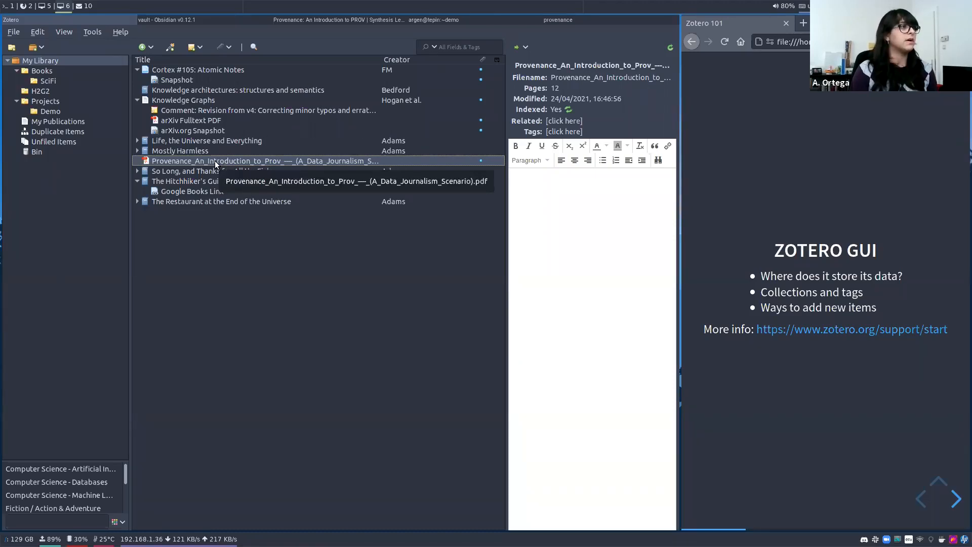
Switch to Firefox and copy the DOI link of "Provenance: An Introduction to PROV".
{"action": "left_click", "coordinate": [304, 19]}
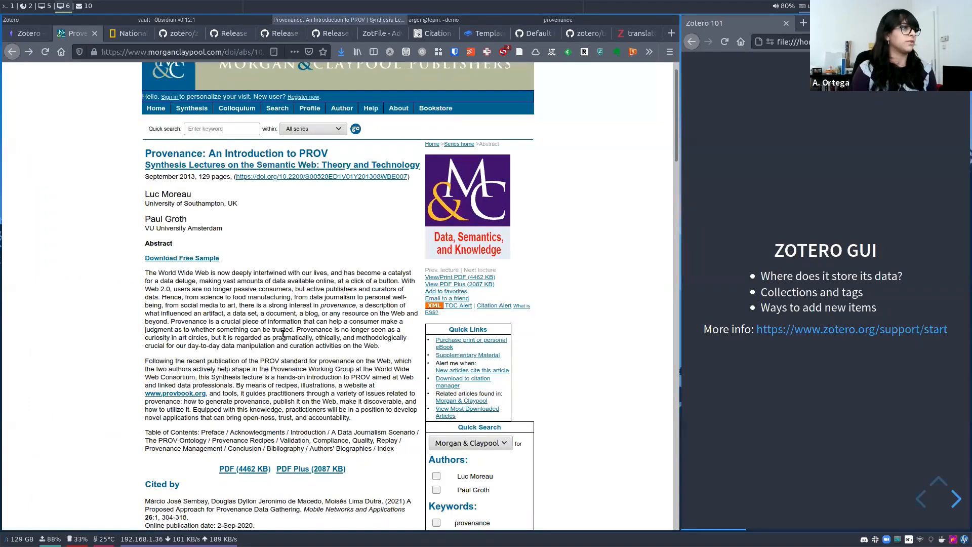
{"action": "right_click", "coordinate": [317, 178]}
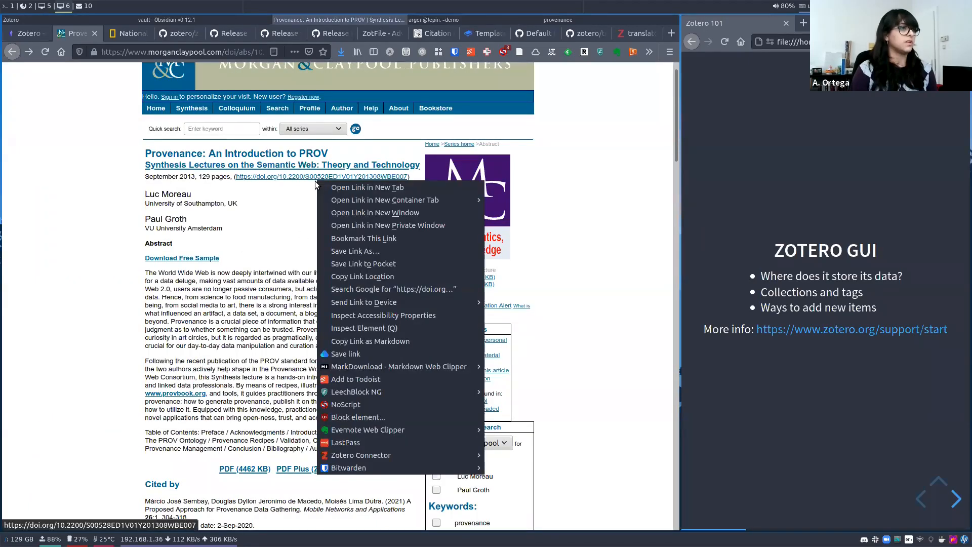
{"action": "left_click", "coordinate": [332, 277]}
{"action": "left_click", "coordinate": [30, 20]}
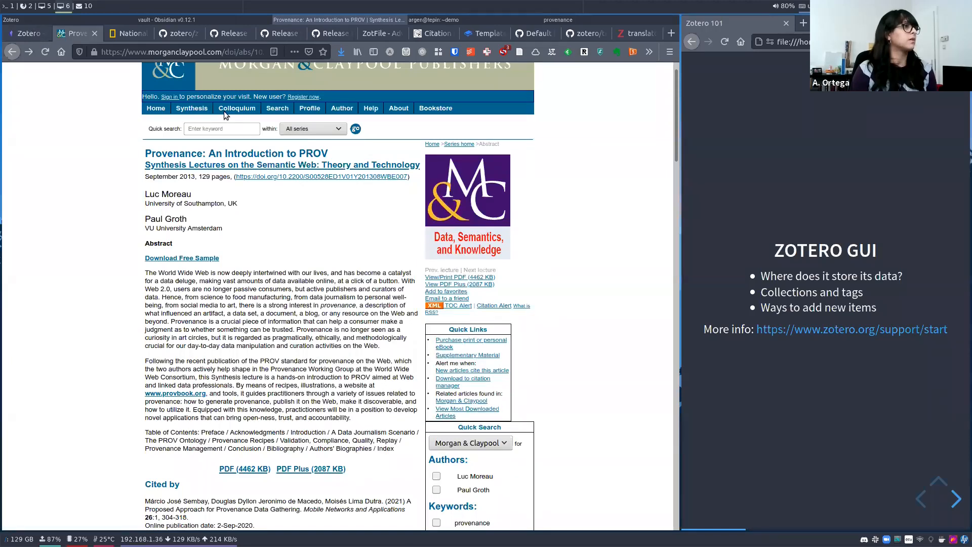
{"action": "left_click", "coordinate": [170, 47]}
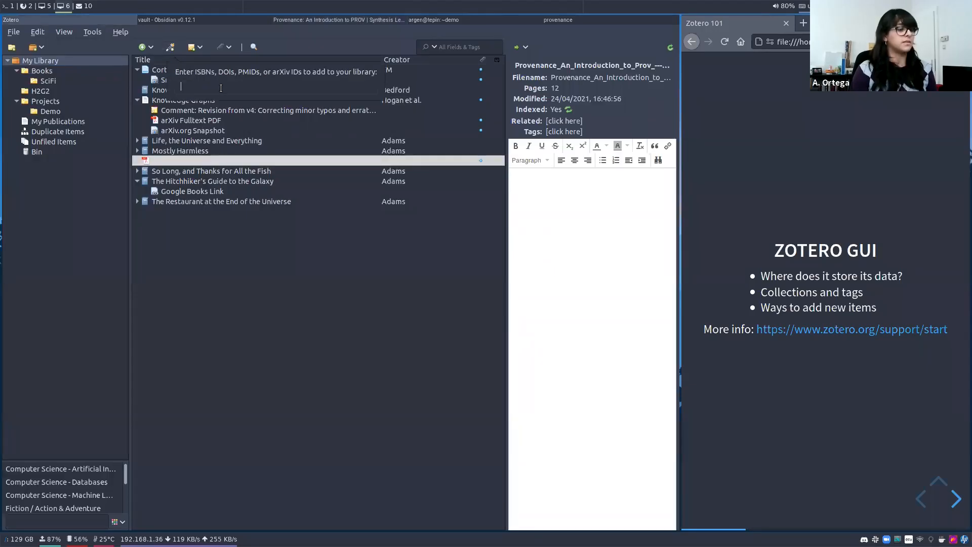
{"action": "key", "text": "ctrl+v"}
{"action": "key", "text": "Return"}
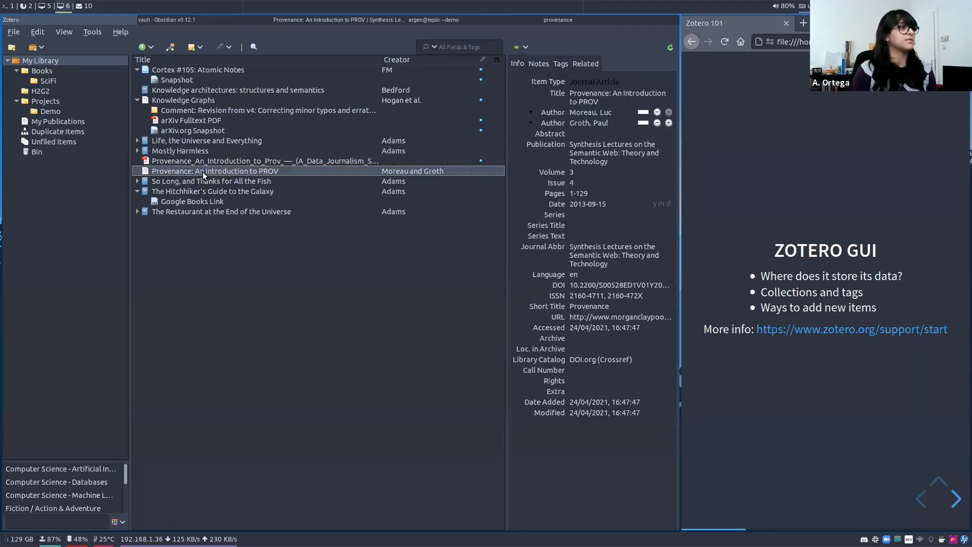
Attach the standalone A_Data_Journalism_Scenario PDF to the "Provenance: An Introduction to PROV" item and select that parent item.
{"action": "left_click_drag", "start_coordinate": [196, 160], "coordinate": [193, 170]}
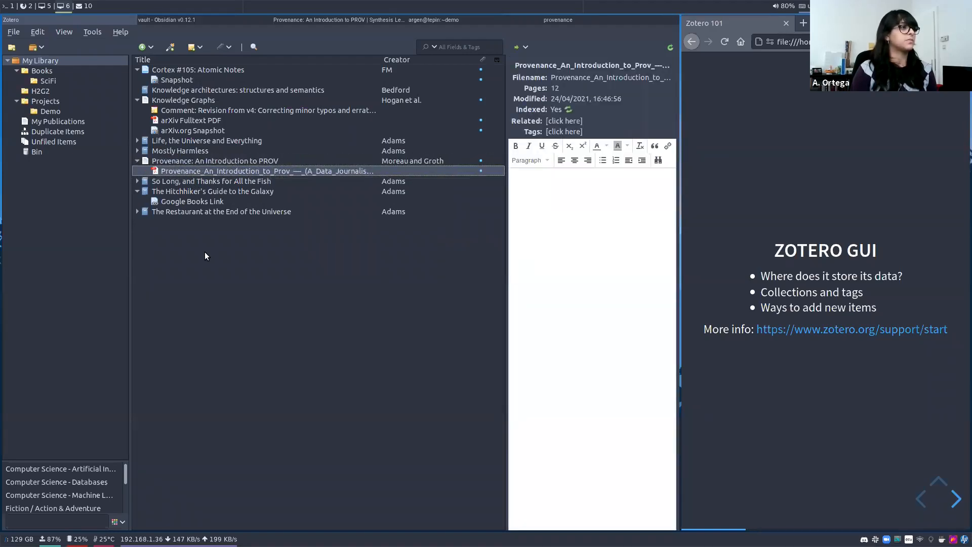
{"action": "left_click", "coordinate": [136, 162]}
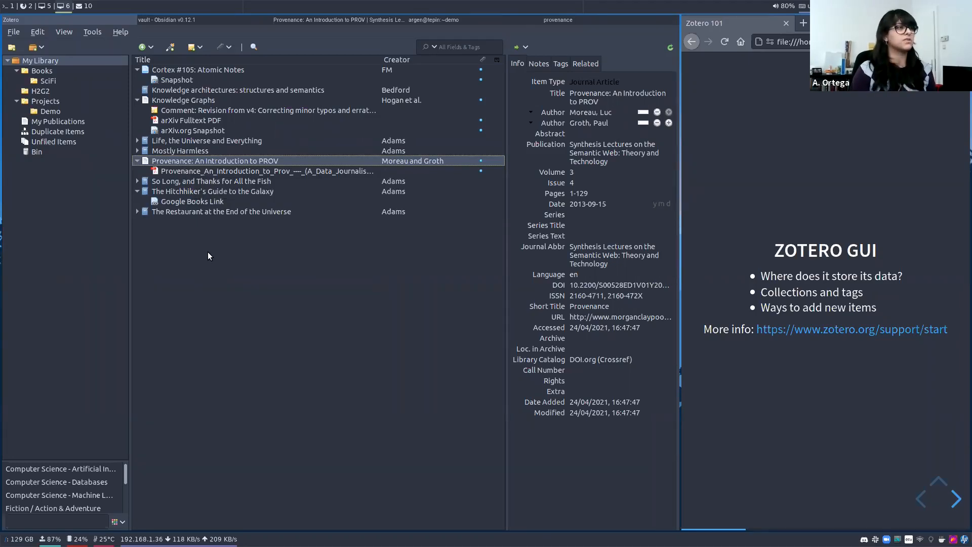
Switch to Firefox and show the "National Geographic Magazine: 50 Years of Covers" page.
{"action": "left_click", "coordinate": [303, 20]}
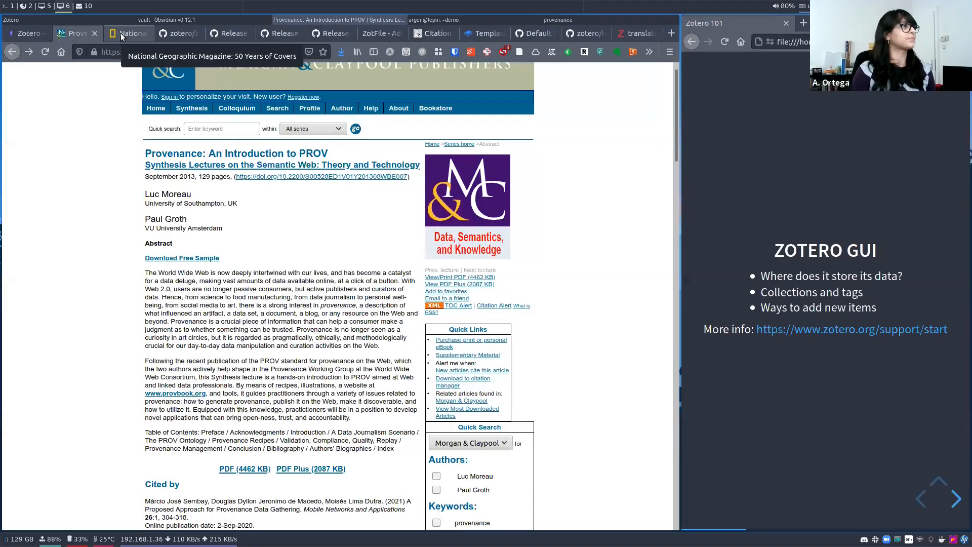
{"action": "left_click", "coordinate": [120, 32]}
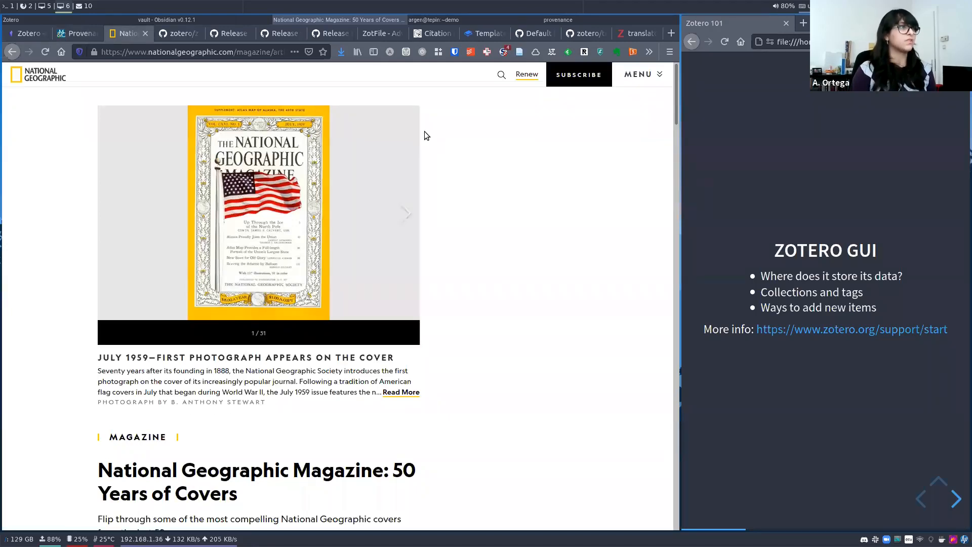
Switch to Zotero, create a new empty Artwork item in My Library and open its title for editing.
{"action": "left_click", "coordinate": [84, 19]}
{"action": "left_click", "coordinate": [145, 47]}
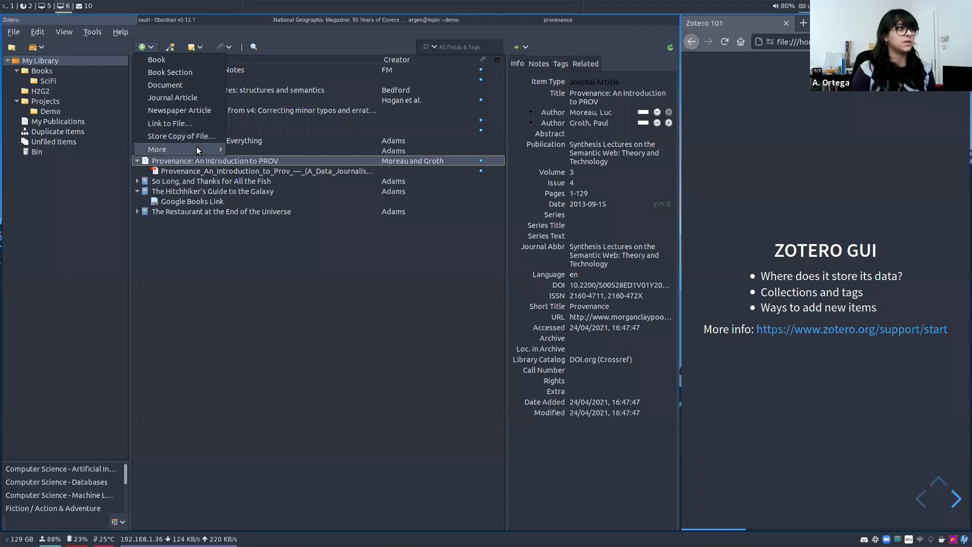
{"action": "mouse_move", "coordinate": [197, 148]}
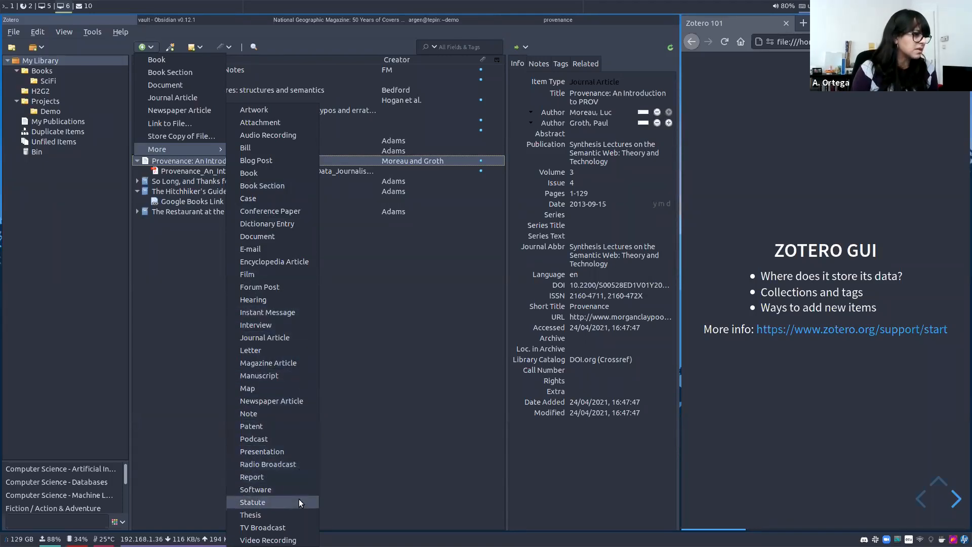
{"action": "left_click", "coordinate": [278, 109]}
{"action": "left_click", "coordinate": [238, 266]}
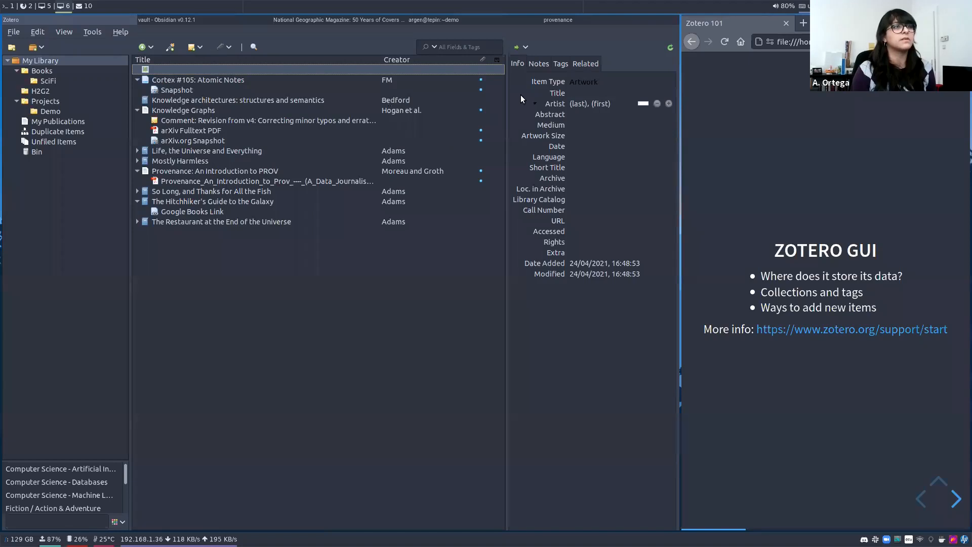
{"action": "left_click", "coordinate": [580, 93]}
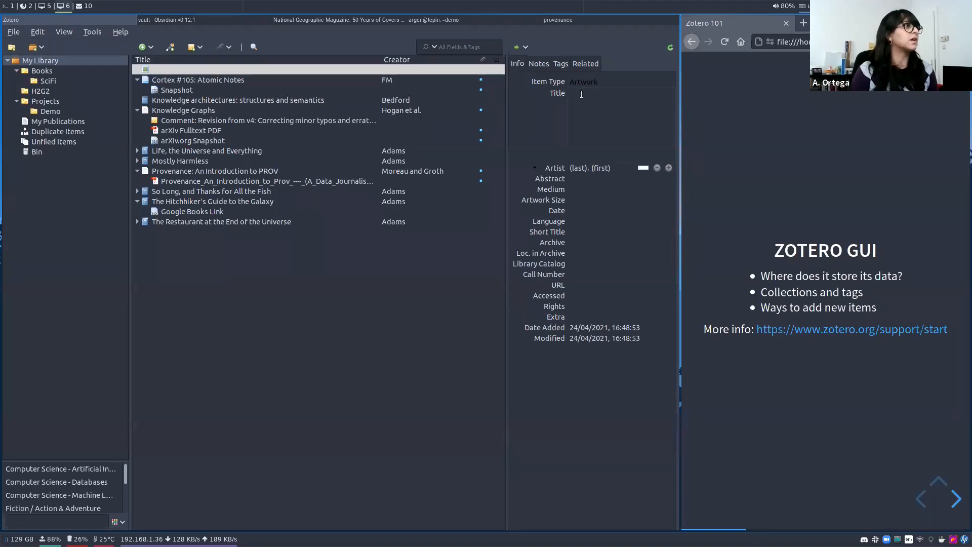
Copy the cover photographer's name from the National Geographic page in Firefox and enter it in Zotero as the artwork's single-field artist name.
{"action": "left_click", "coordinate": [301, 20]}
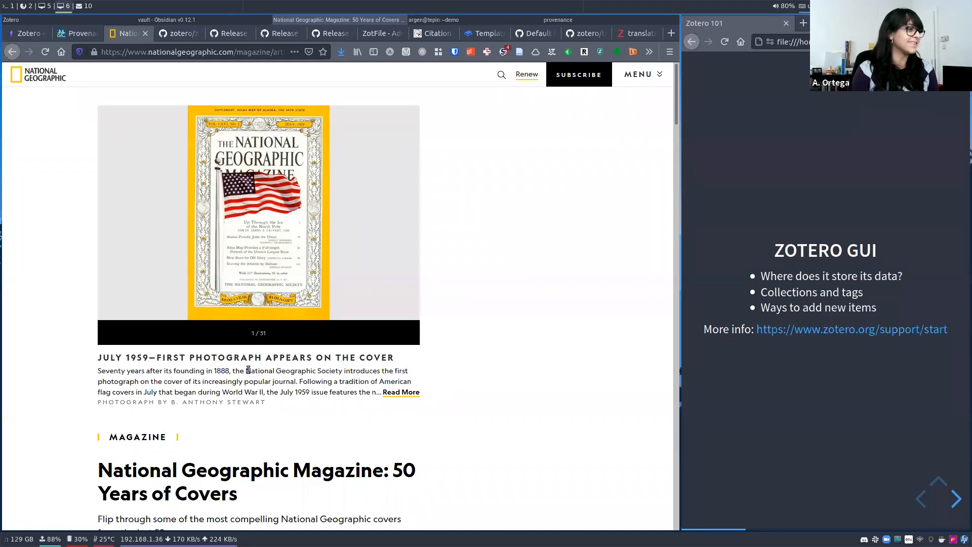
{"action": "scroll", "coordinate": [238, 375], "scroll_direction": "down", "scroll_amount": 1}
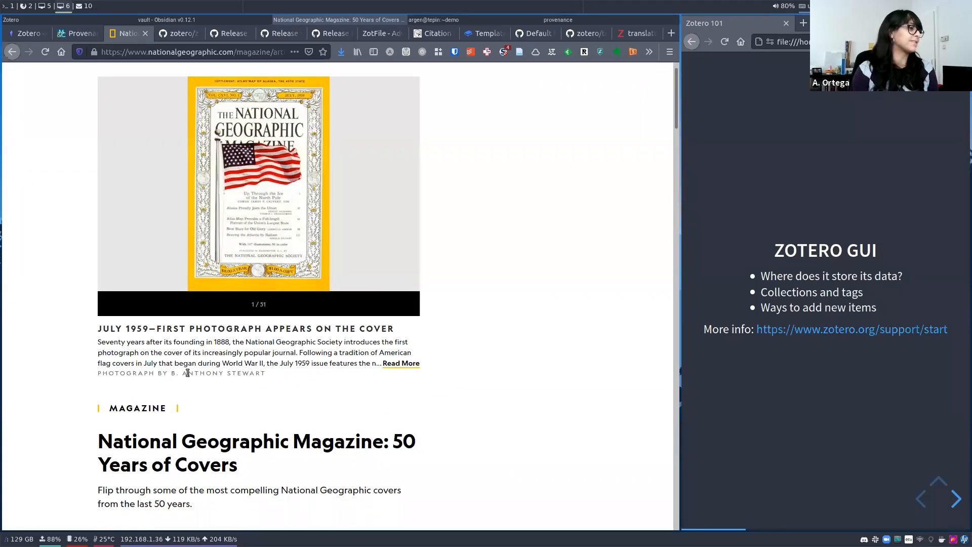
{"action": "left_click_drag", "start_coordinate": [181, 371], "coordinate": [274, 375]}
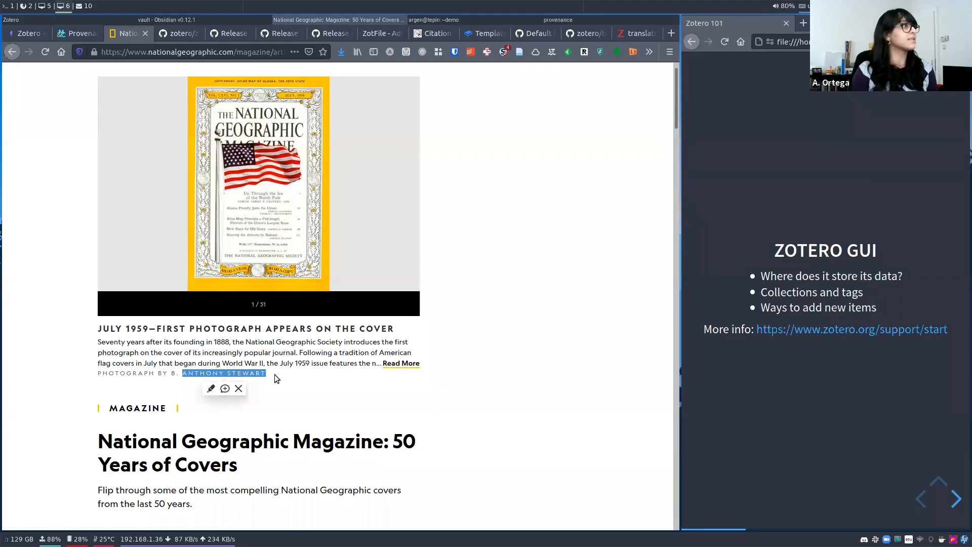
{"action": "left_click", "coordinate": [69, 18]}
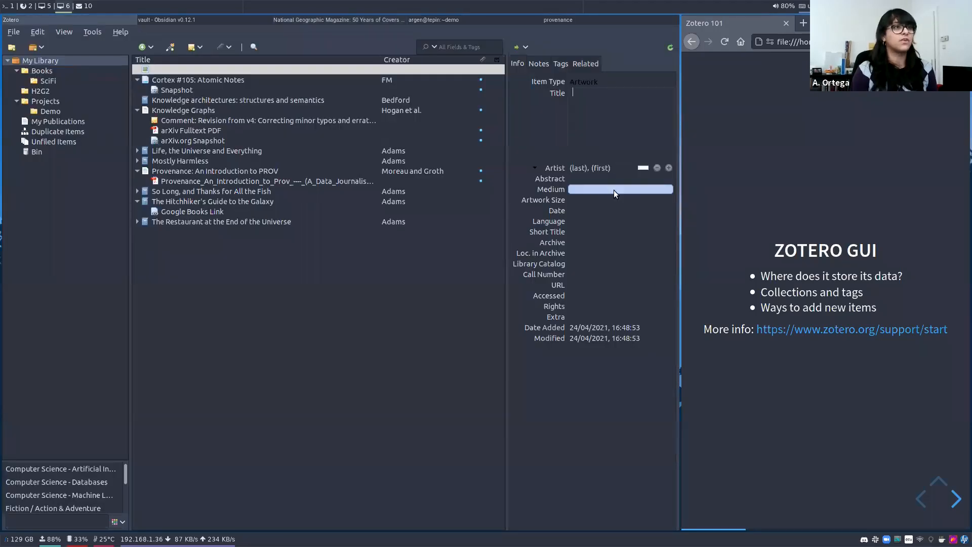
{"action": "left_click", "coordinate": [642, 168]}
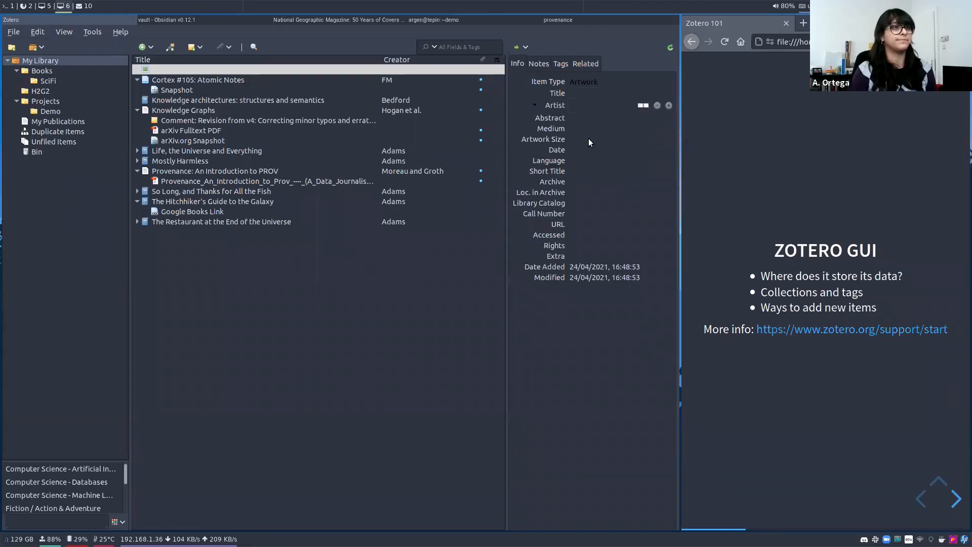
{"action": "key", "text": "ctrl+v"}
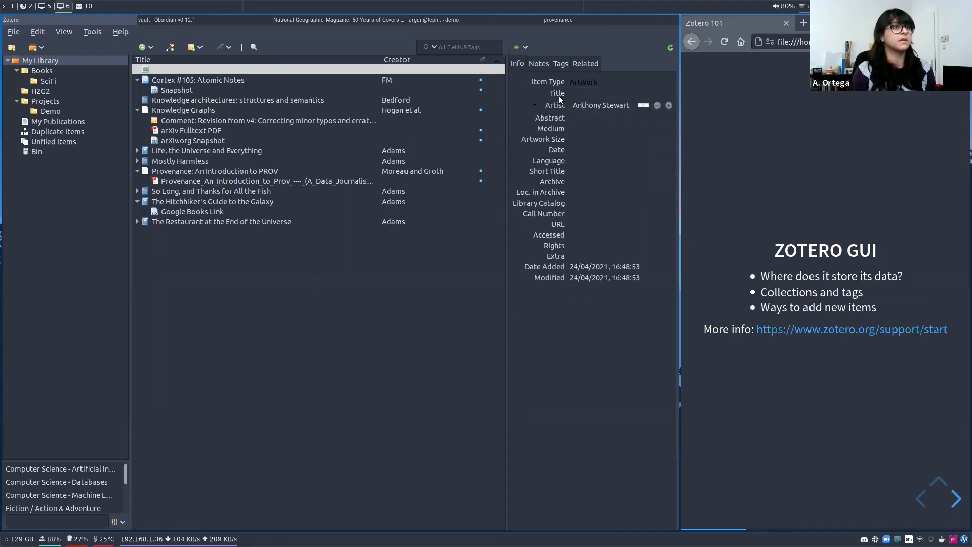
Copy "Alaska, admitted to the Union in January 1959" from the expanded cover caption in Firefox and set it as the artwork's title in Zotero.
{"action": "left_click", "coordinate": [559, 96]}
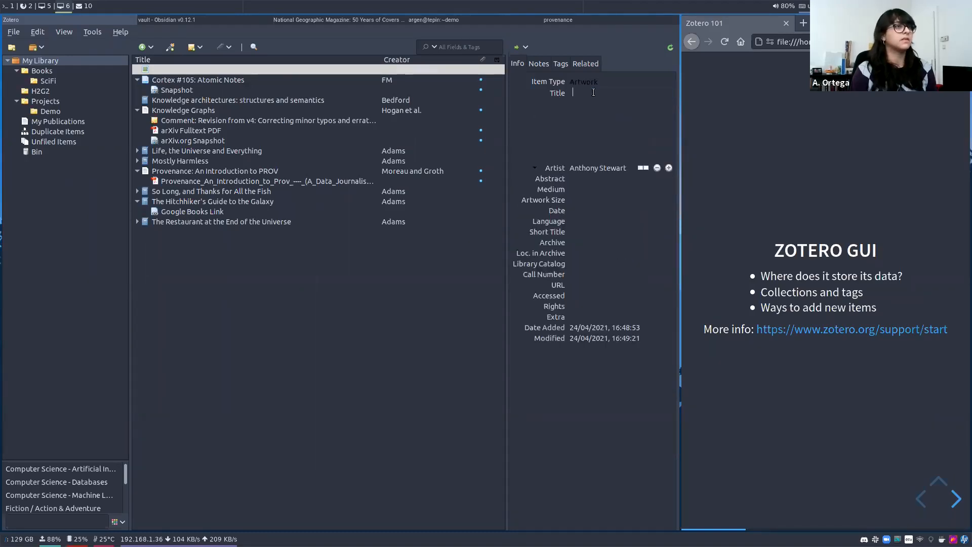
{"action": "left_click", "coordinate": [289, 20]}
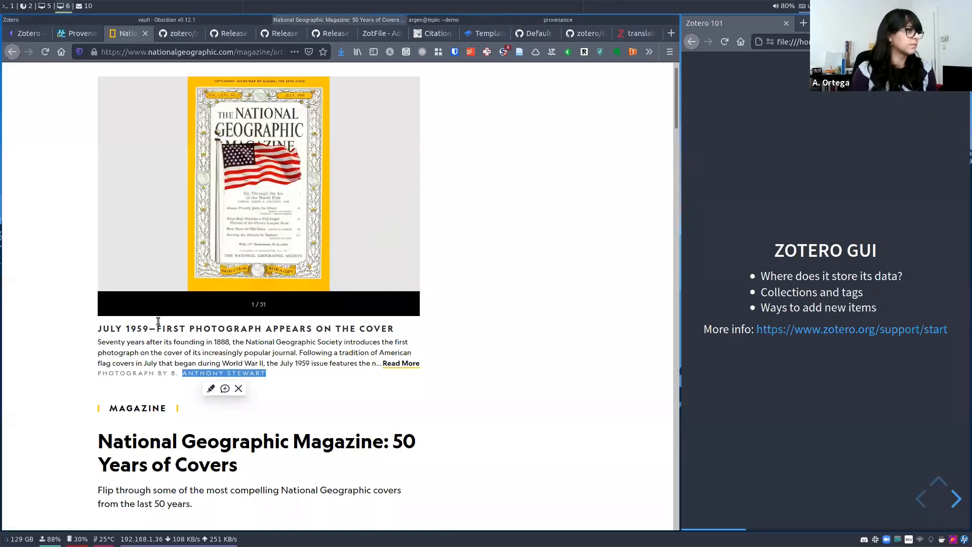
{"action": "scroll", "coordinate": [319, 431], "scroll_direction": "up", "scroll_amount": 1}
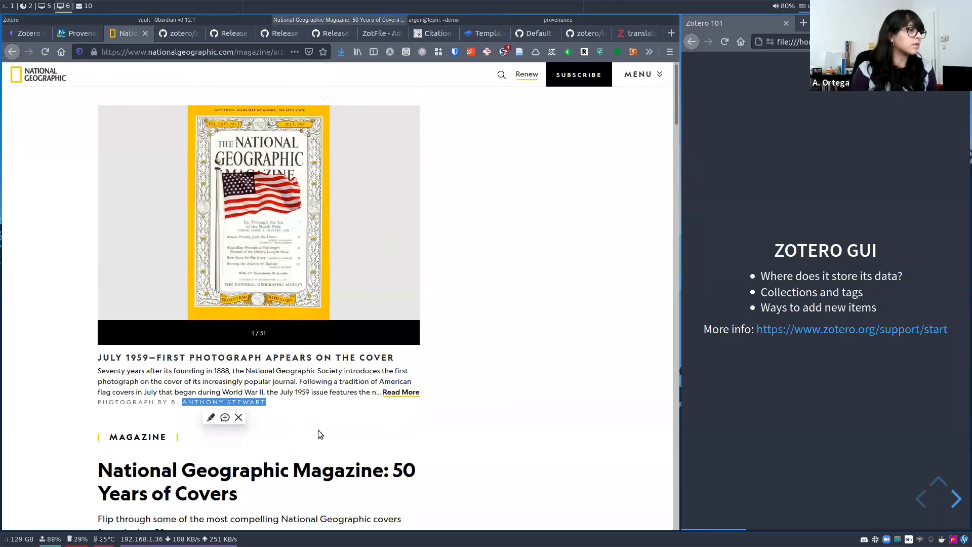
{"action": "left_click", "coordinate": [401, 391]}
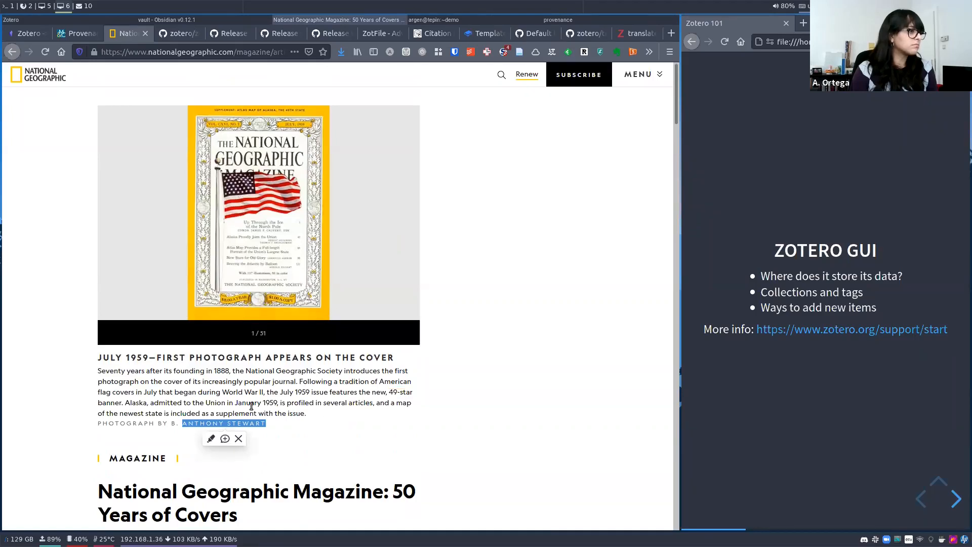
{"action": "scroll", "coordinate": [260, 400], "scroll_direction": "down", "scroll_amount": 2}
{"action": "scroll", "coordinate": [310, 372], "scroll_direction": "down", "scroll_amount": 1}
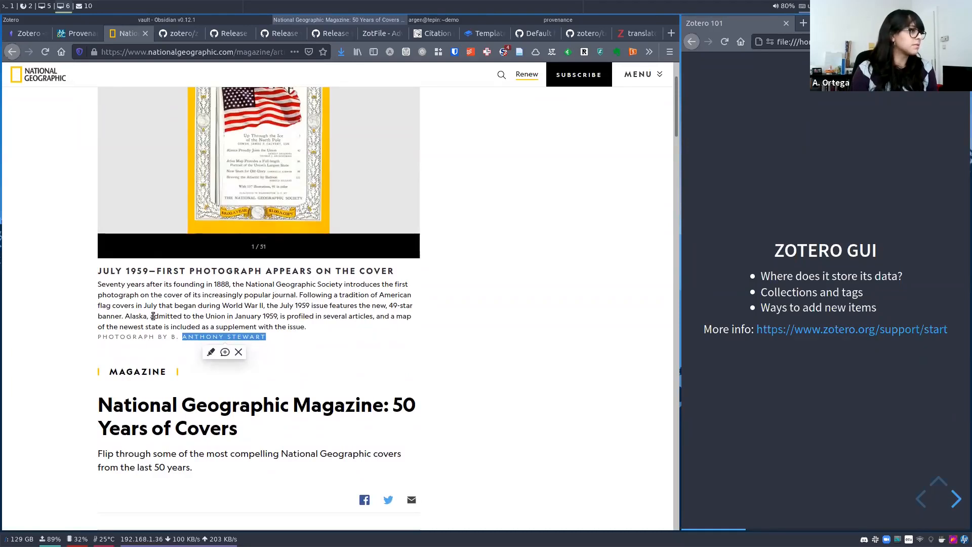
{"action": "left_click_drag", "start_coordinate": [126, 316], "coordinate": [280, 317]}
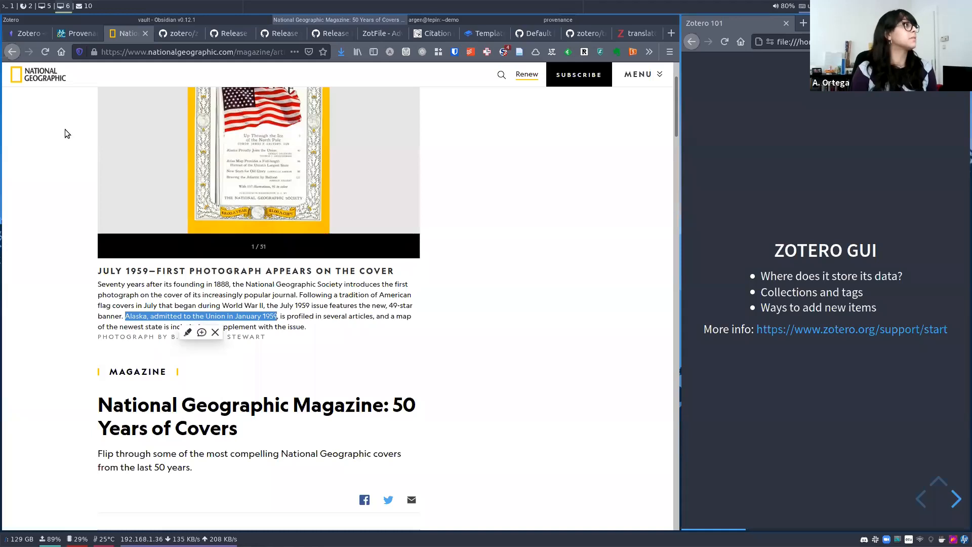
{"action": "left_click", "coordinate": [52, 19]}
{"action": "key", "text": "ctrl+v"}
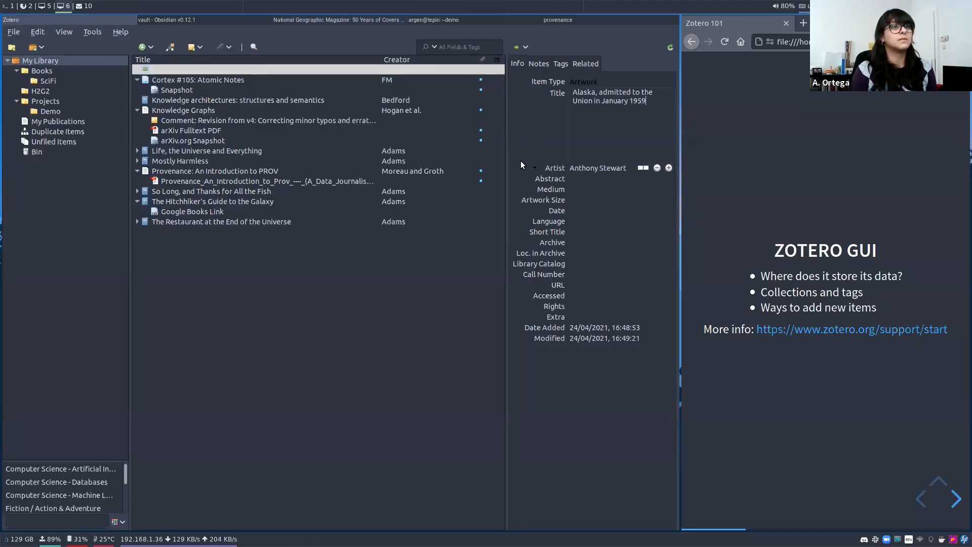
{"action": "key", "text": "Return"}
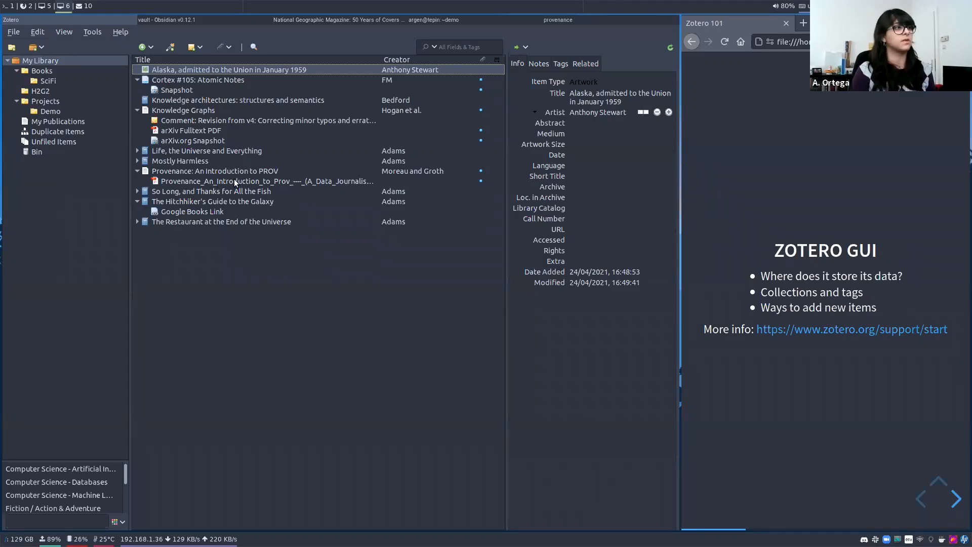
Close the National Geographic page in Firefox, save the zotero/zotero GitHub repository to My Library with the connector, and show the item in Zotero.
{"action": "left_click", "coordinate": [305, 20]}
{"action": "left_click", "coordinate": [146, 33]}
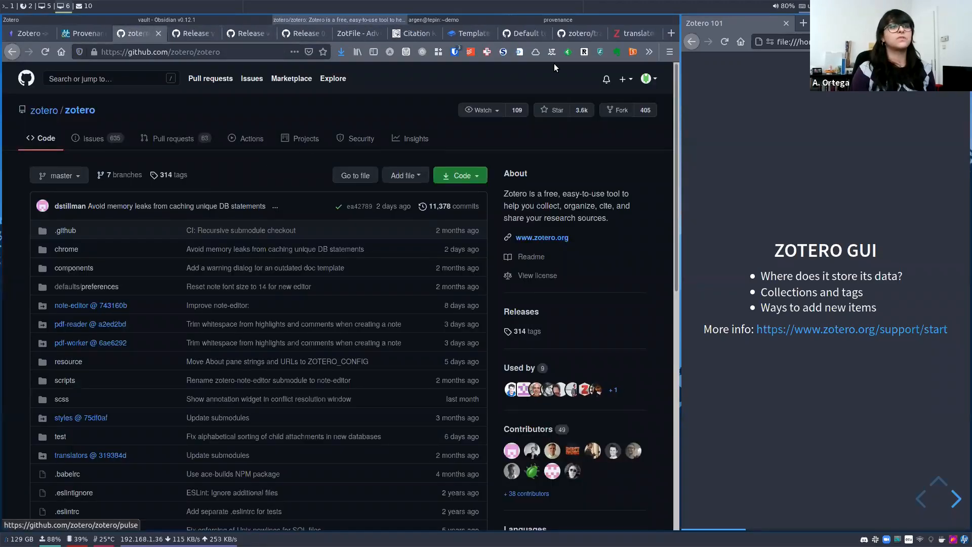
{"action": "left_click", "coordinate": [522, 54]}
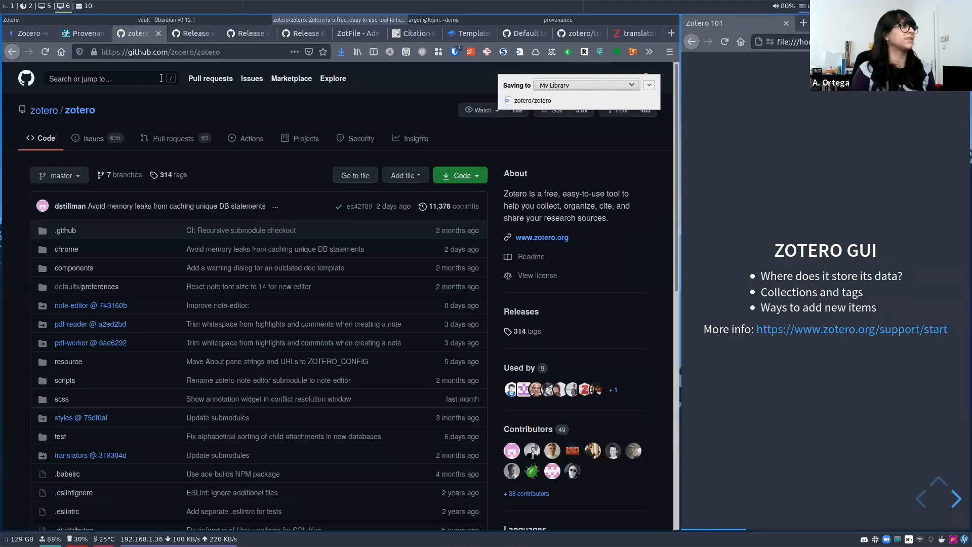
{"action": "left_click", "coordinate": [61, 18]}
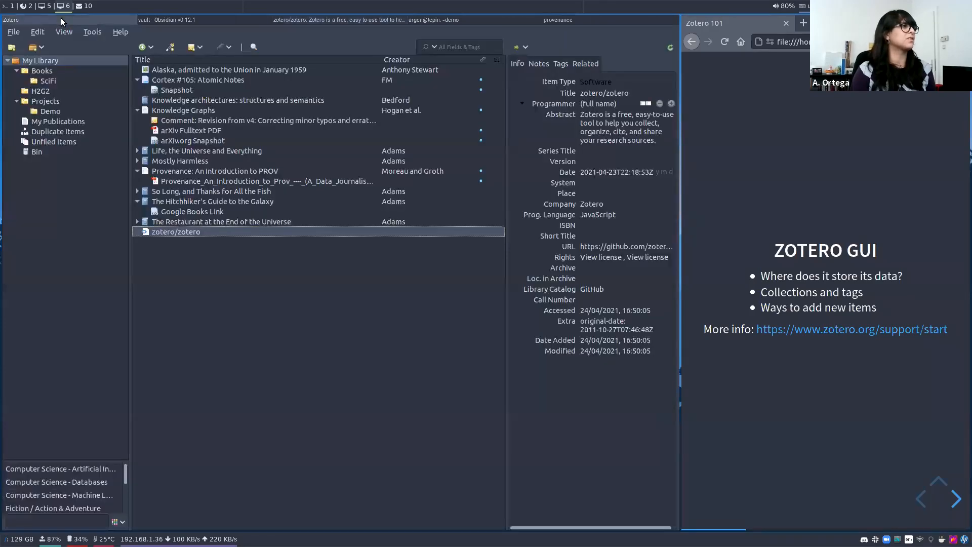
Switch to Firefox, reload the zotero/zotero repository page, save it to My Library again, and return to Zotero.
{"action": "left_click", "coordinate": [315, 23]}
{"action": "key", "text": "F5"}
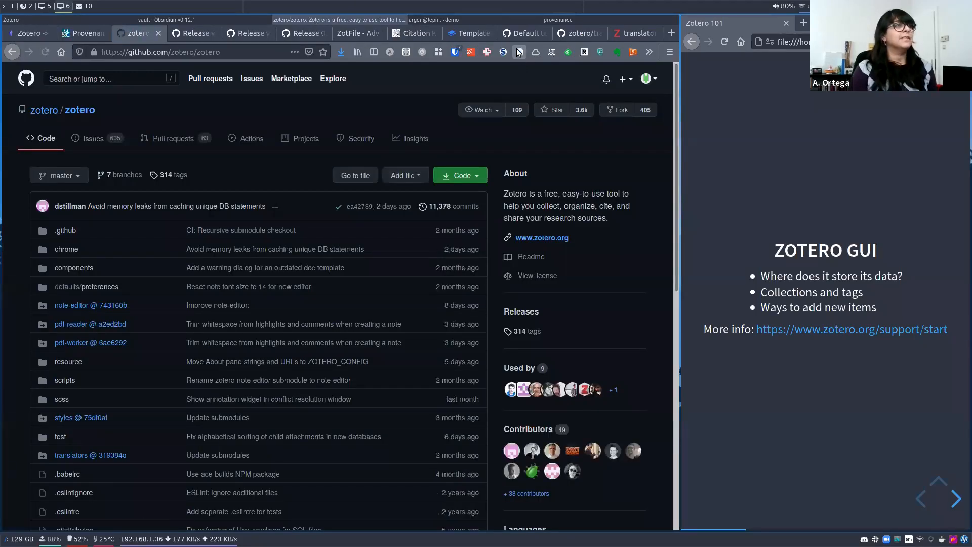
{"action": "left_click", "coordinate": [519, 52]}
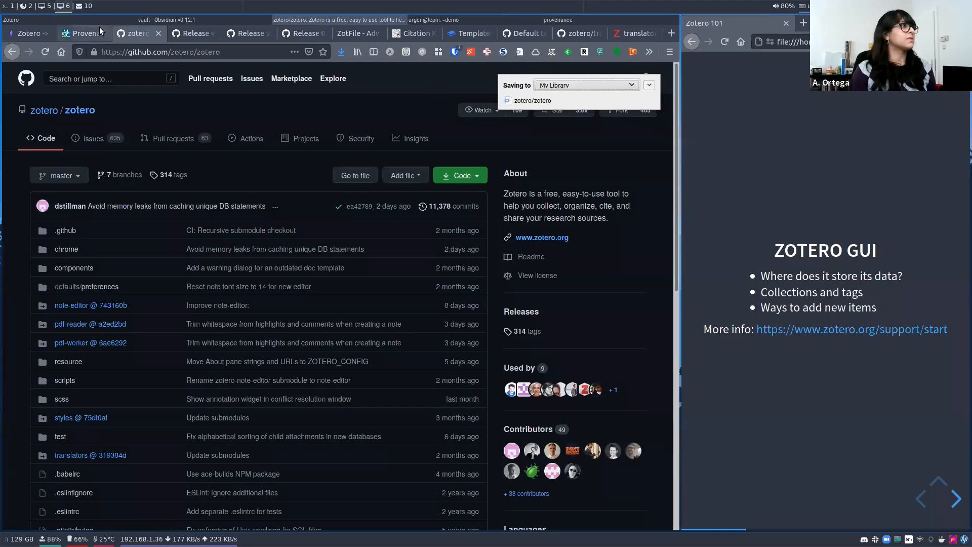
{"action": "left_click", "coordinate": [66, 19]}
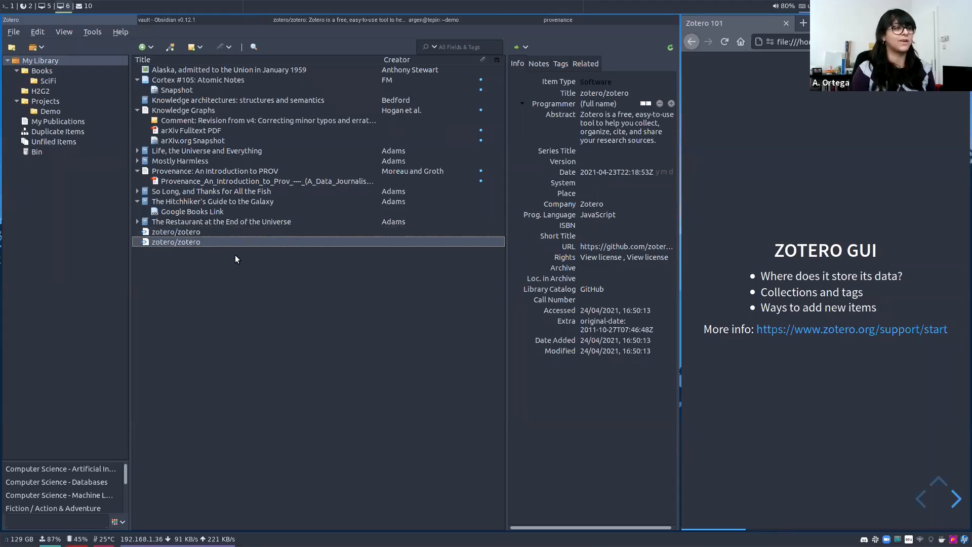
Review the saved zotero/zotero item's title and date, and open its URL in Firefox before closing that page and returning to Zotero.
{"action": "left_click", "coordinate": [602, 93]}
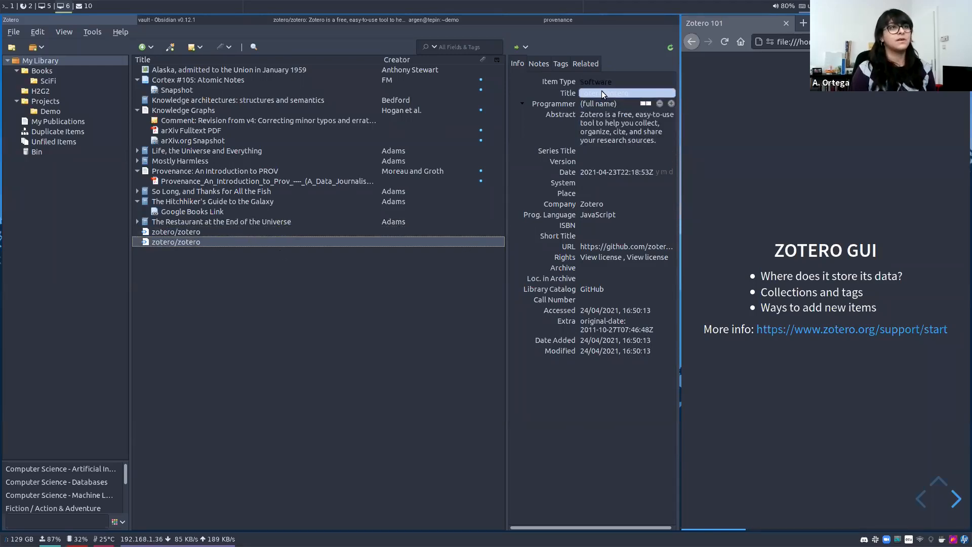
{"action": "left_click", "coordinate": [609, 172]}
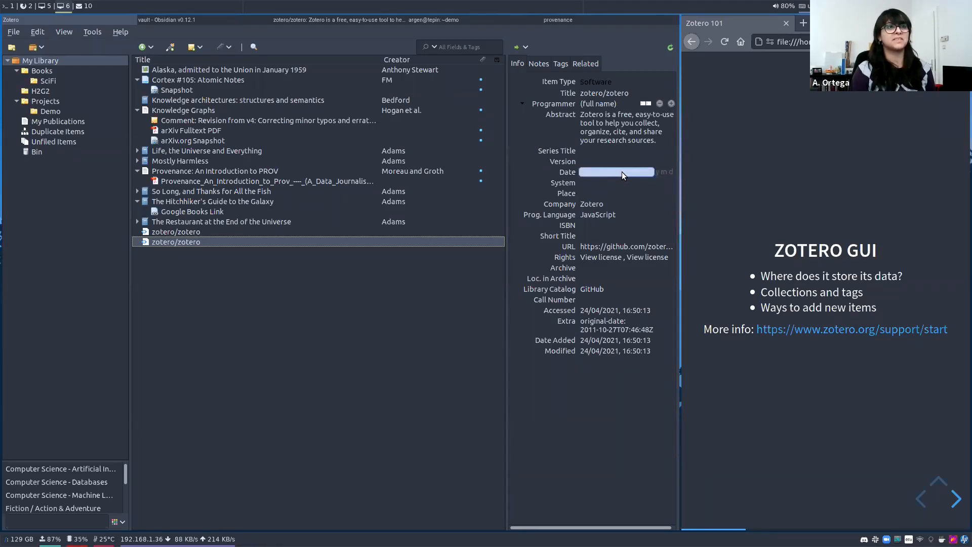
{"action": "left_click", "coordinate": [553, 248]}
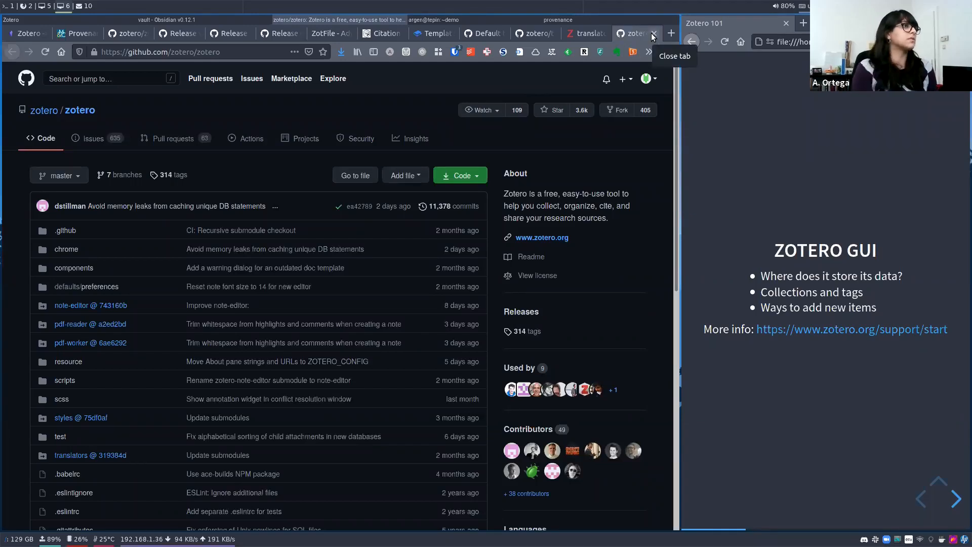
{"action": "left_click", "coordinate": [652, 35]}
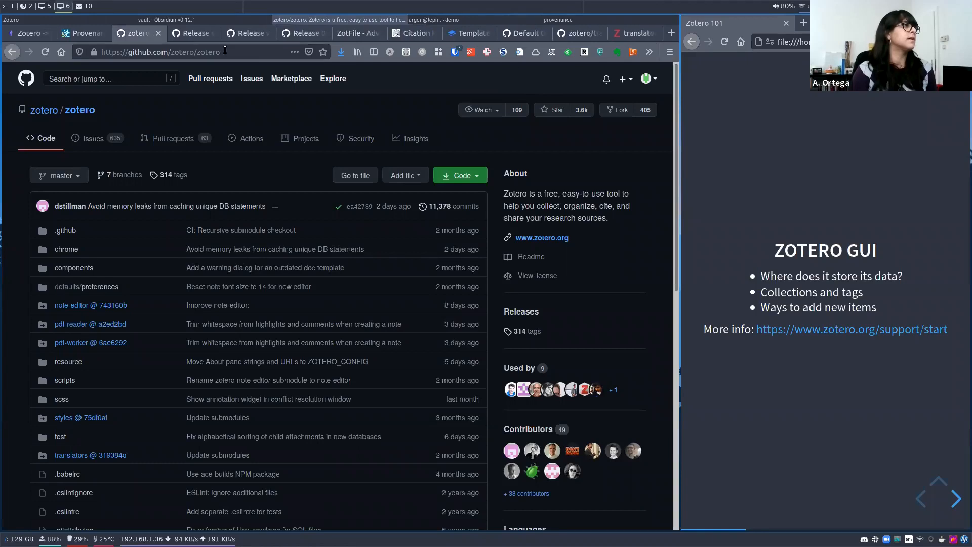
{"action": "left_click", "coordinate": [92, 15]}
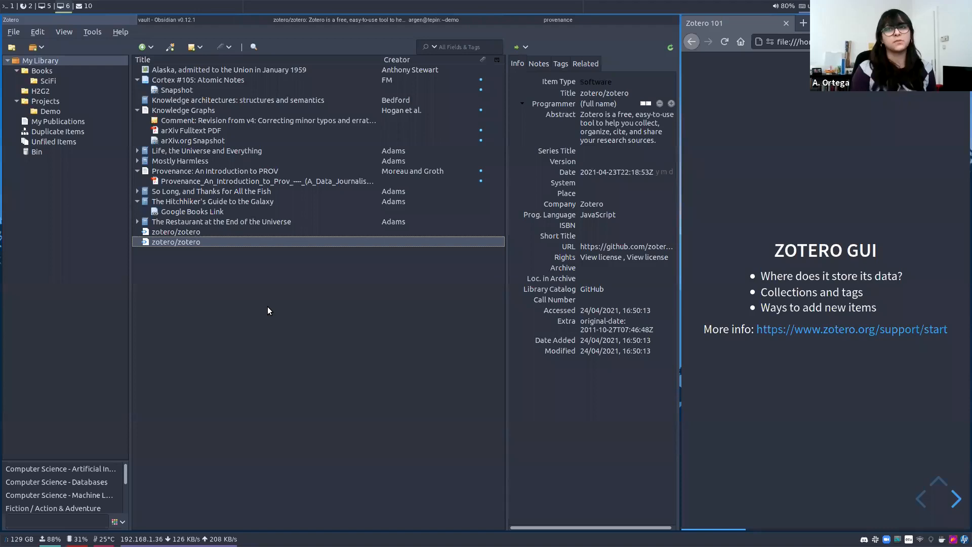
{"action": "left_click", "coordinate": [587, 172]}
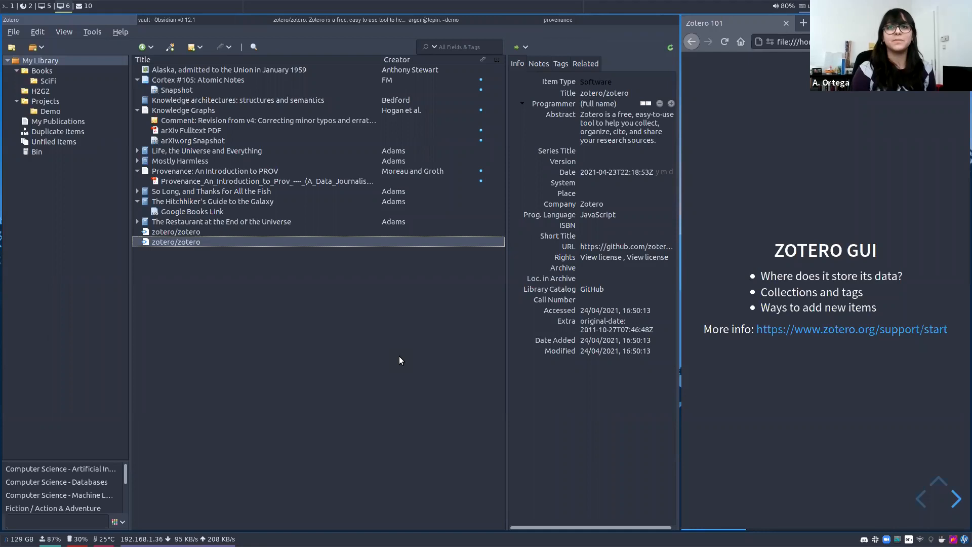
Switch to Firefox, close the zotero/zotero page, and advance the presentation to the "PLUGINS" slide.
{"action": "left_click", "coordinate": [319, 19]}
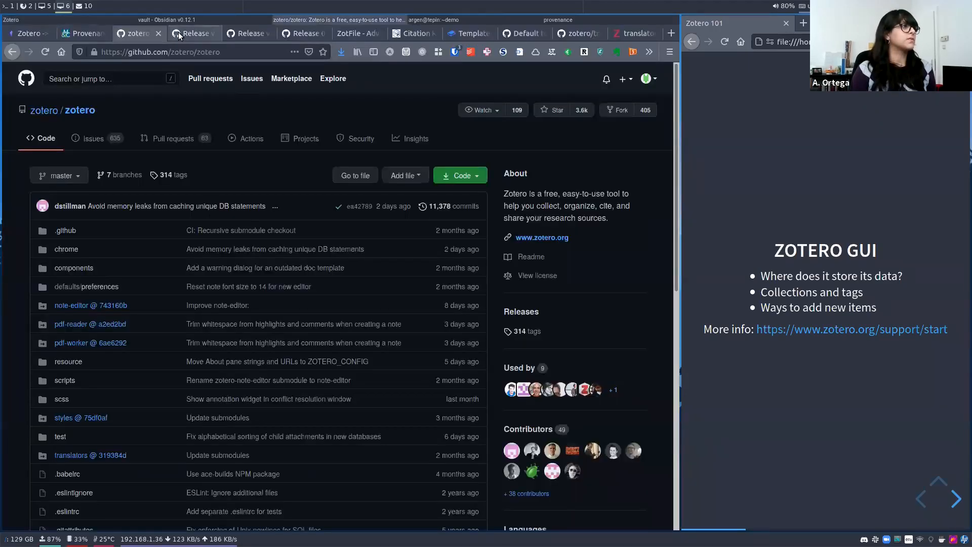
{"action": "left_click", "coordinate": [158, 33]}
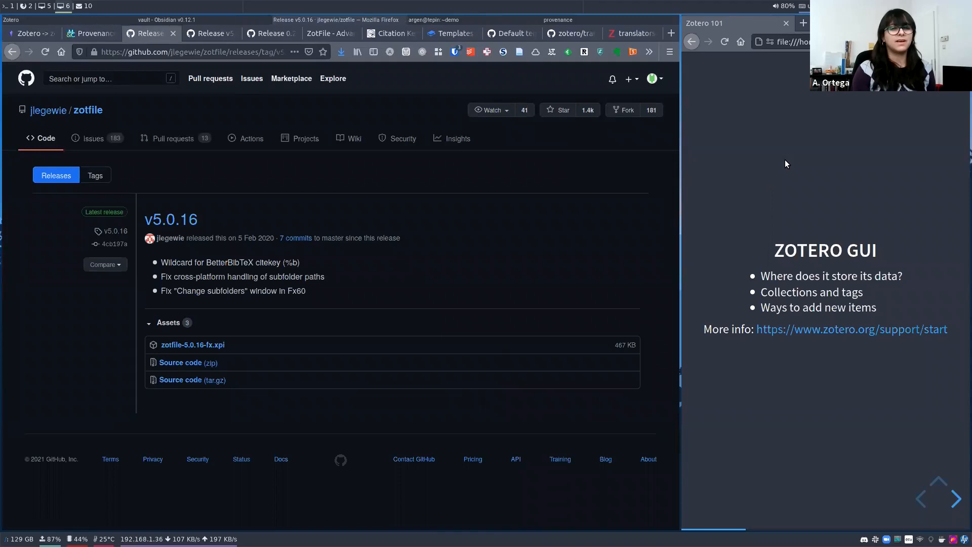
{"action": "key", "text": "Right"}
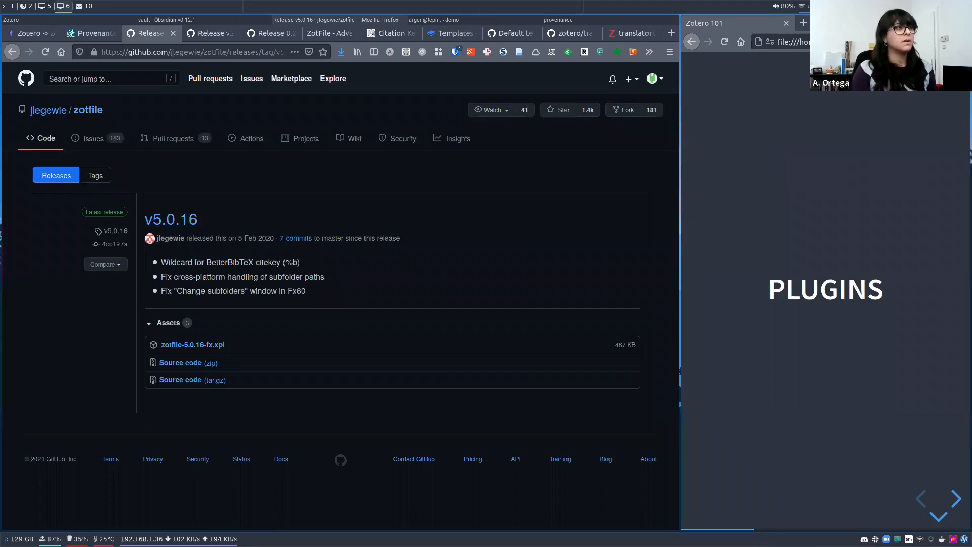
Switch to Zotero and return the presentation to the "ZOTERO GUI" slide.
{"action": "left_click", "coordinate": [65, 19]}
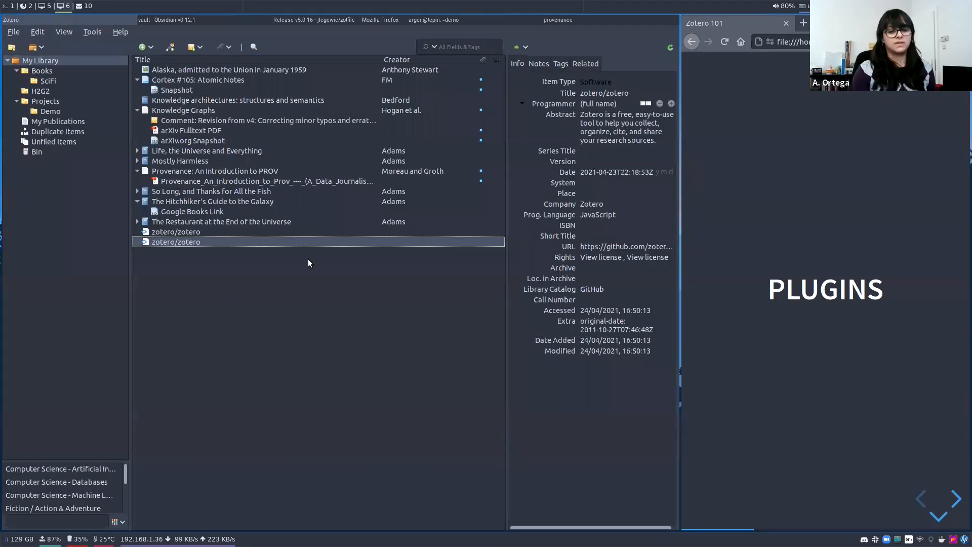
{"action": "key", "text": "Left"}
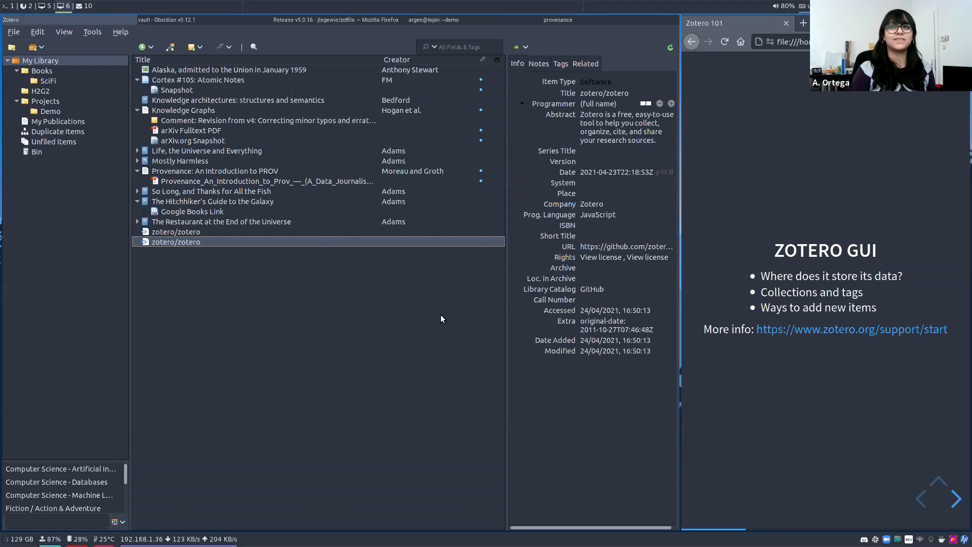
Open the Zotero preferences and review the General settings for file handling and the data syncing settings.
{"action": "left_click", "coordinate": [37, 31]}
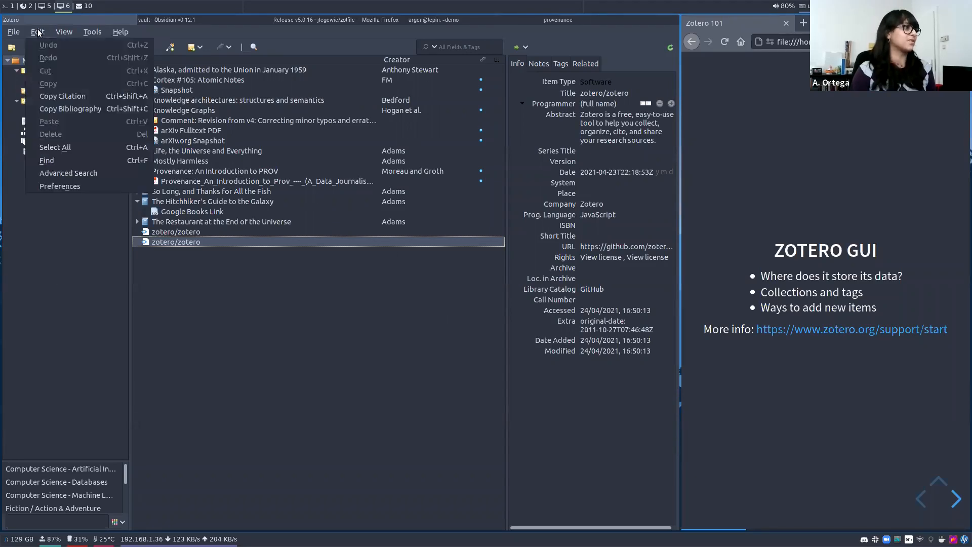
{"action": "left_click", "coordinate": [74, 183]}
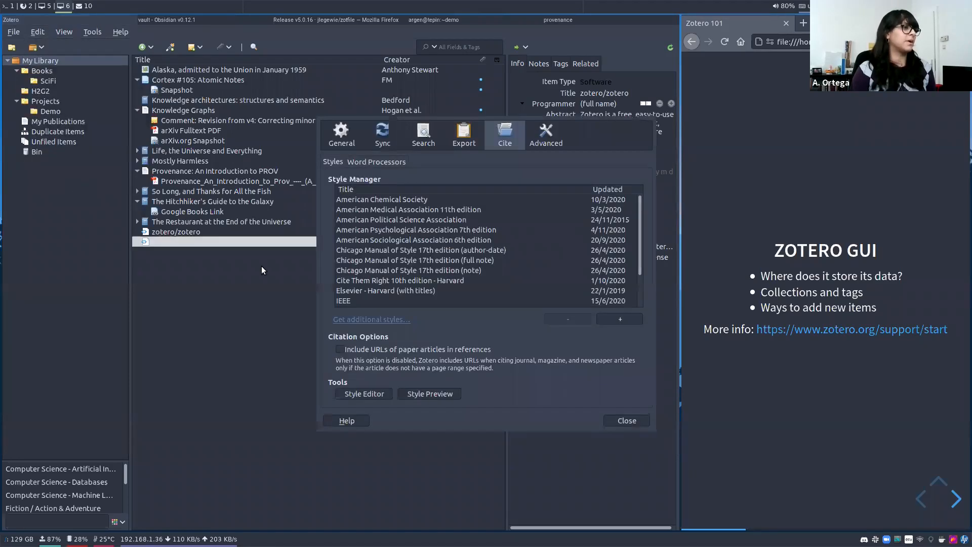
{"action": "left_click", "coordinate": [348, 135]}
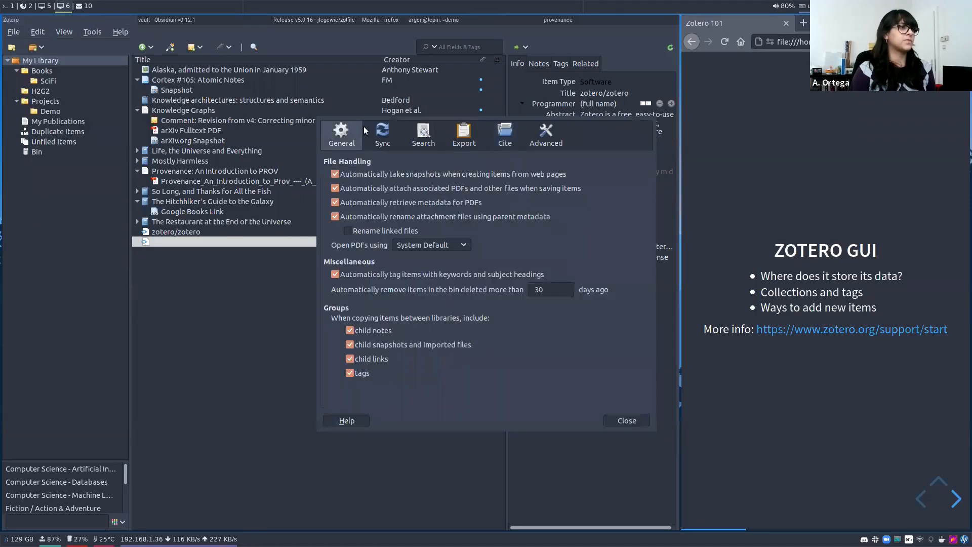
{"action": "left_click", "coordinate": [388, 131]}
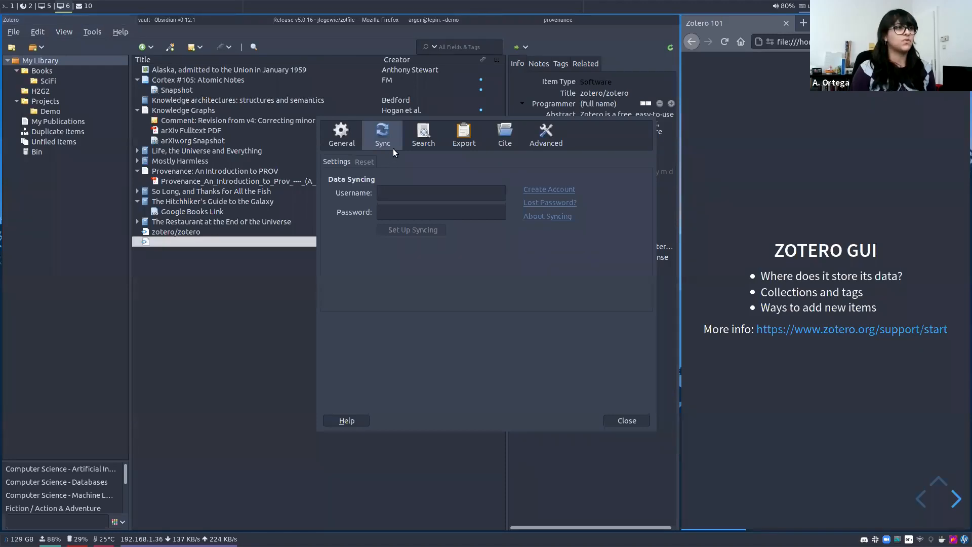
{"action": "left_click", "coordinate": [414, 138]}
{"action": "left_click", "coordinate": [374, 138]}
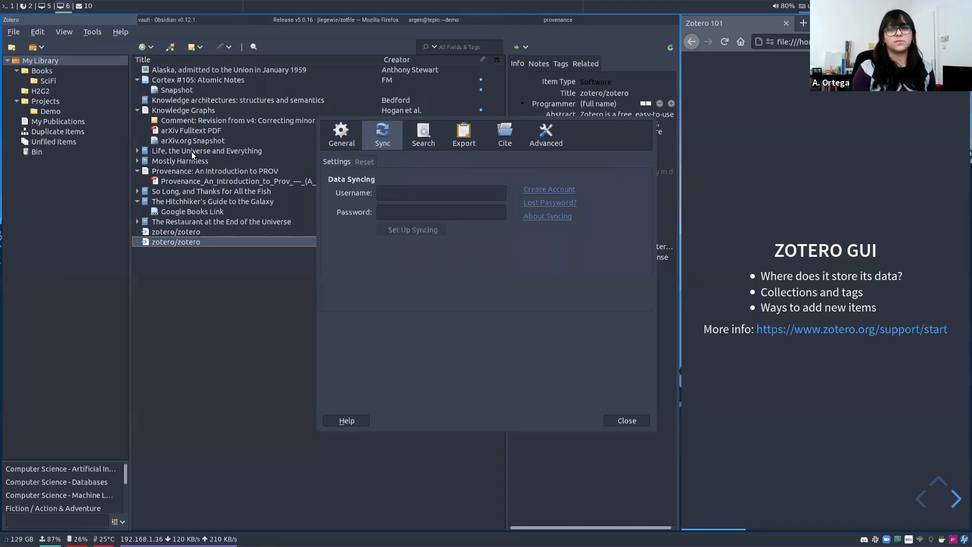
Look through the Search, Export, Cite and Advanced preferences.
{"action": "left_click", "coordinate": [423, 134]}
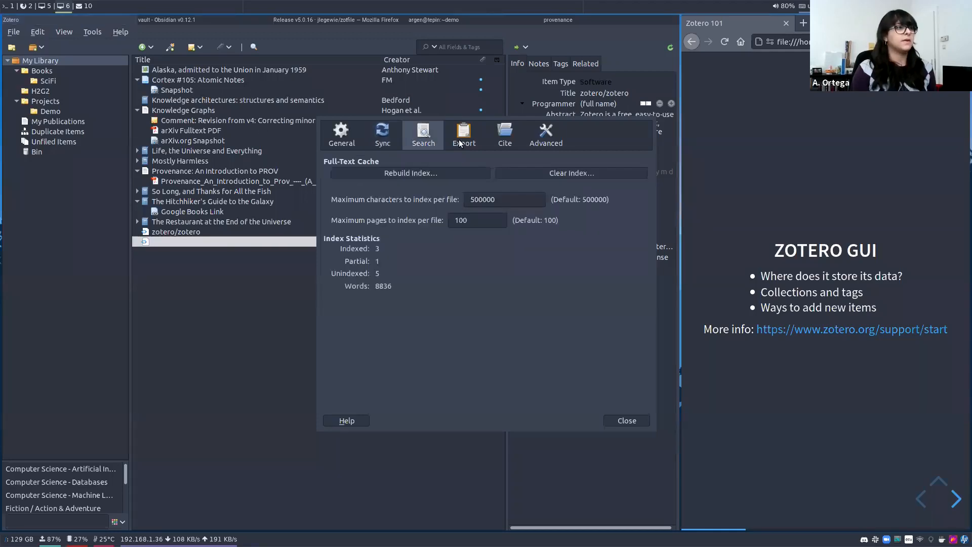
{"action": "left_click", "coordinate": [472, 141]}
{"action": "left_click", "coordinate": [506, 135]}
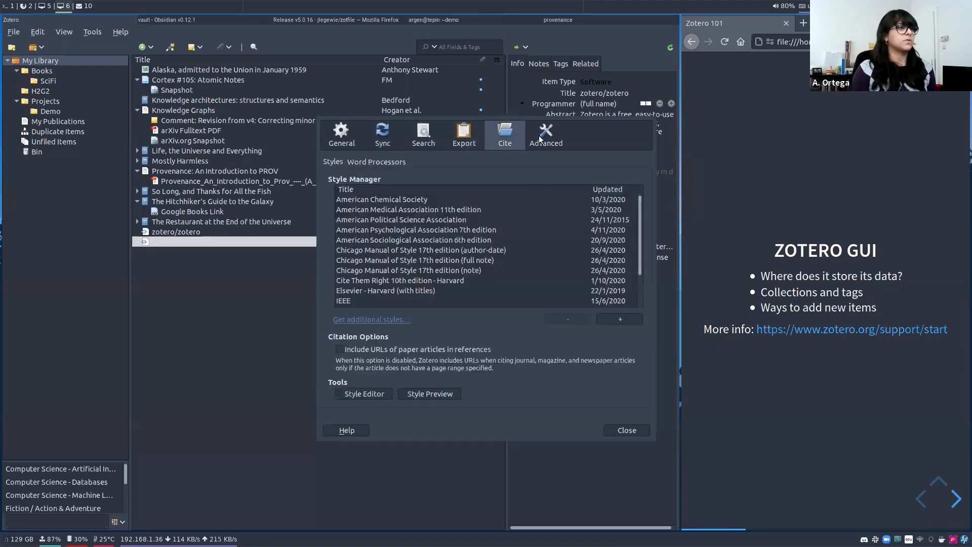
{"action": "left_click", "coordinate": [546, 141]}
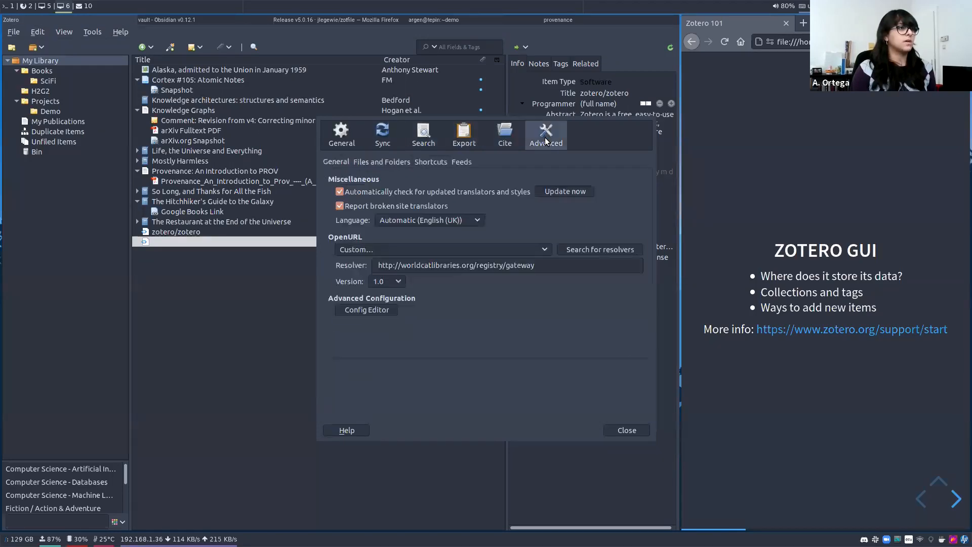
Show the Zotero data directory from the Files and Folders preferences and open its storage subfolder 48N443PT to see the stored PDF.
{"action": "left_click", "coordinate": [378, 162]}
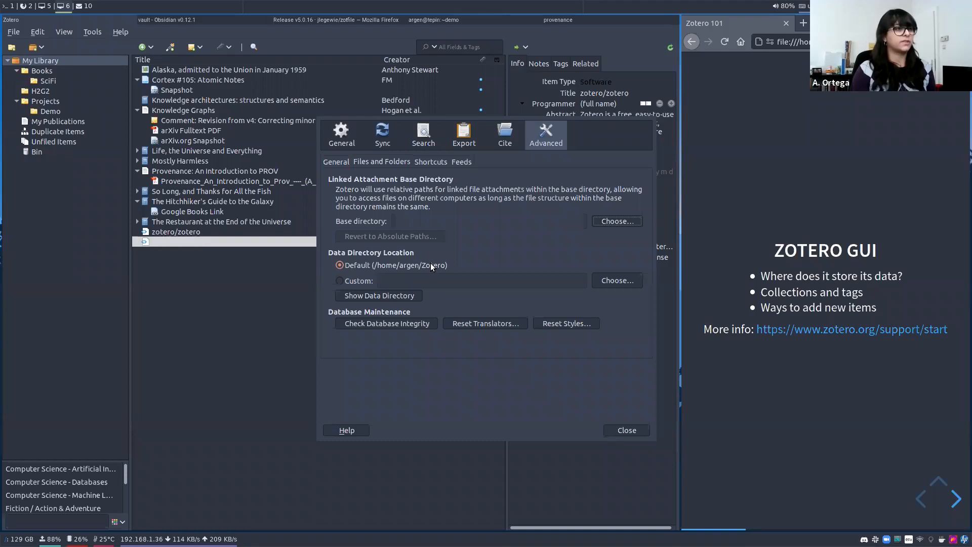
{"action": "left_click", "coordinate": [377, 296]}
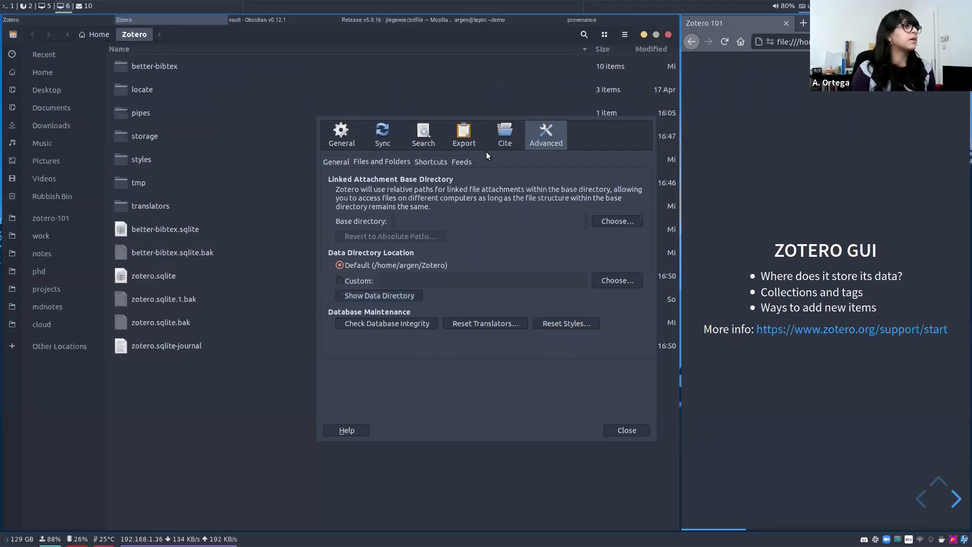
{"action": "left_click_drag", "start_coordinate": [596, 130], "coordinate": [713, 150]}
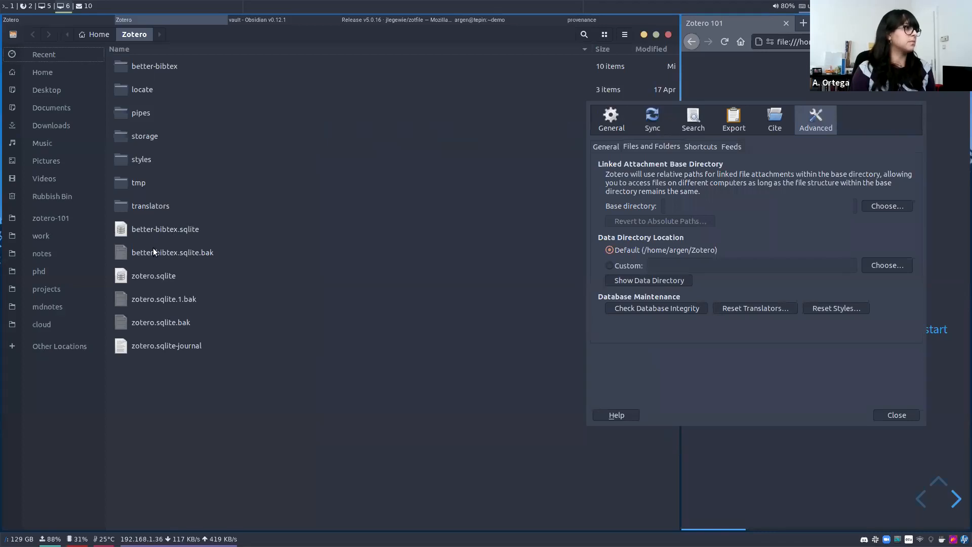
{"action": "double_click", "coordinate": [142, 134]}
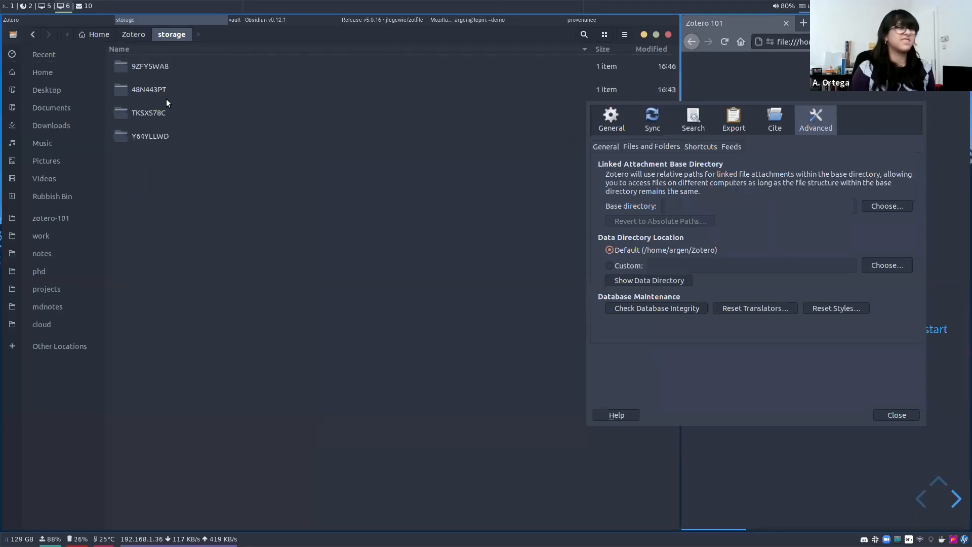
{"action": "double_click", "coordinate": [153, 90]}
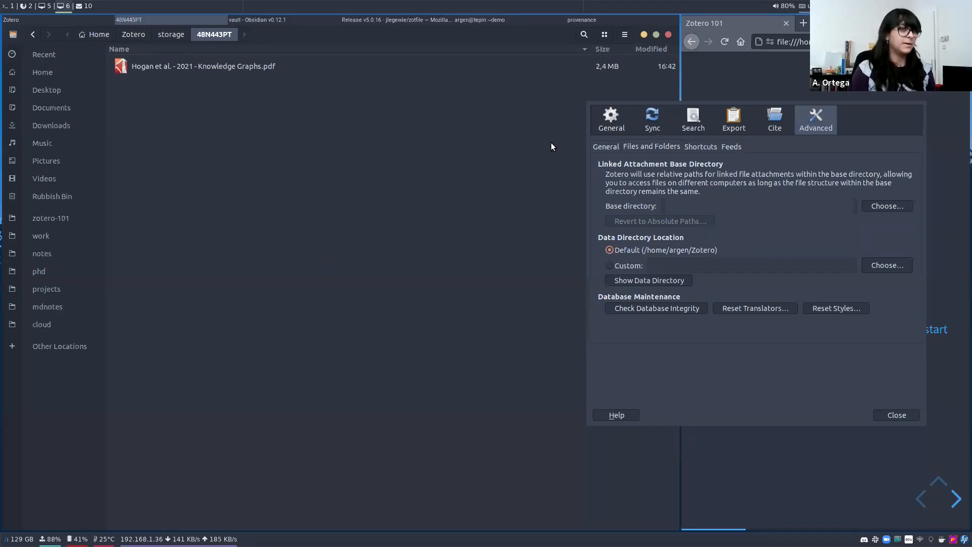
Start choosing a custom Zotero data directory and create a folder named zotero-data inside zotero-101.
{"action": "left_click_drag", "start_coordinate": [782, 171], "coordinate": [434, 163]}
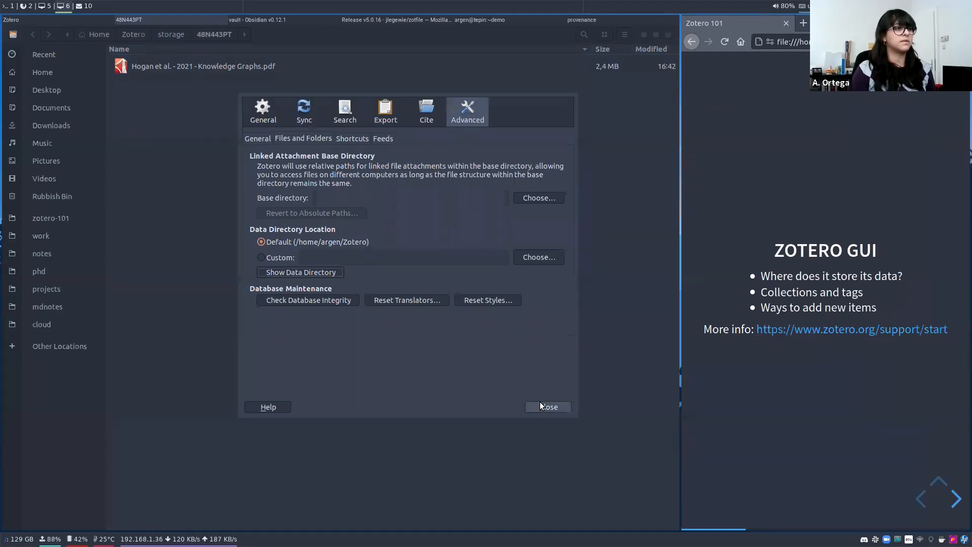
{"action": "left_click", "coordinate": [274, 258]}
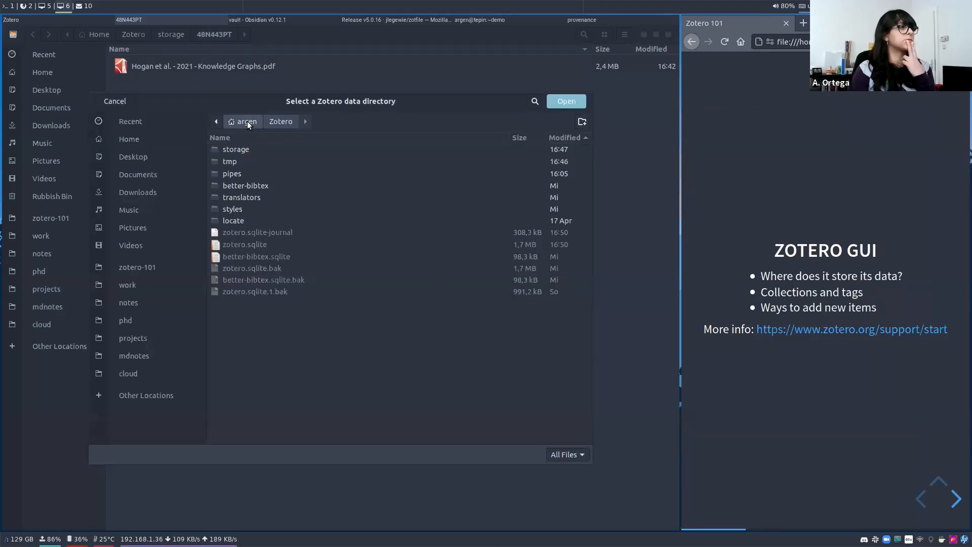
{"action": "left_click", "coordinate": [156, 268]}
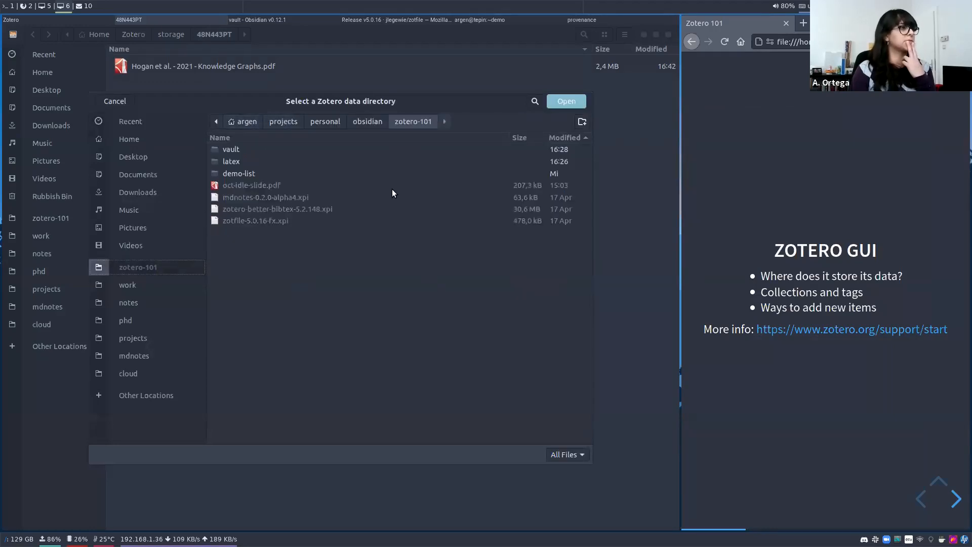
{"action": "left_click", "coordinate": [582, 122]}
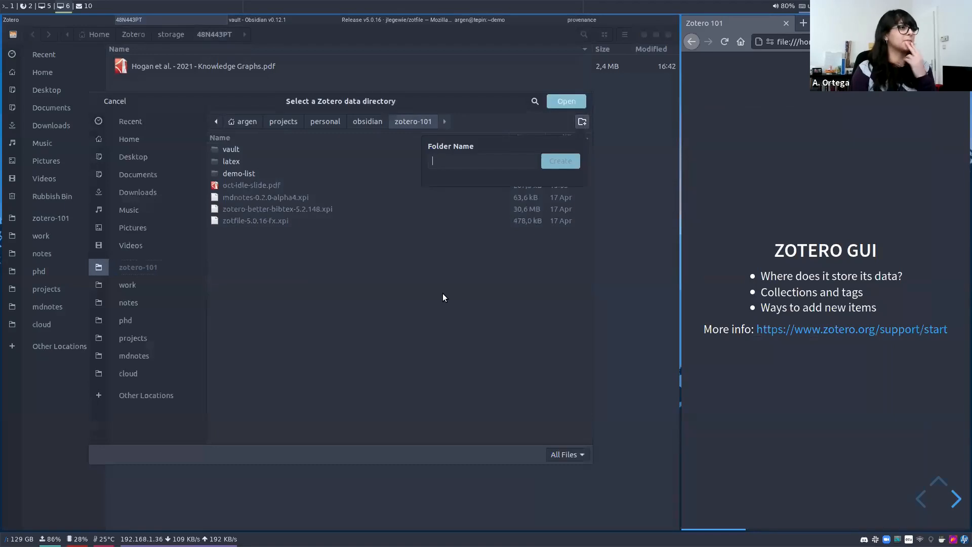
{"action": "type", "text": "zotero"}
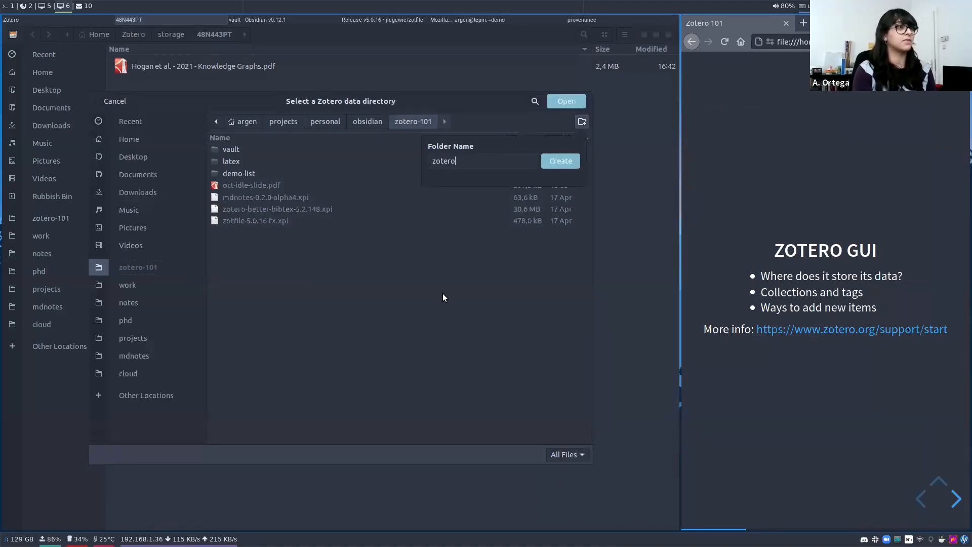
{"action": "type", "text": "-data"}
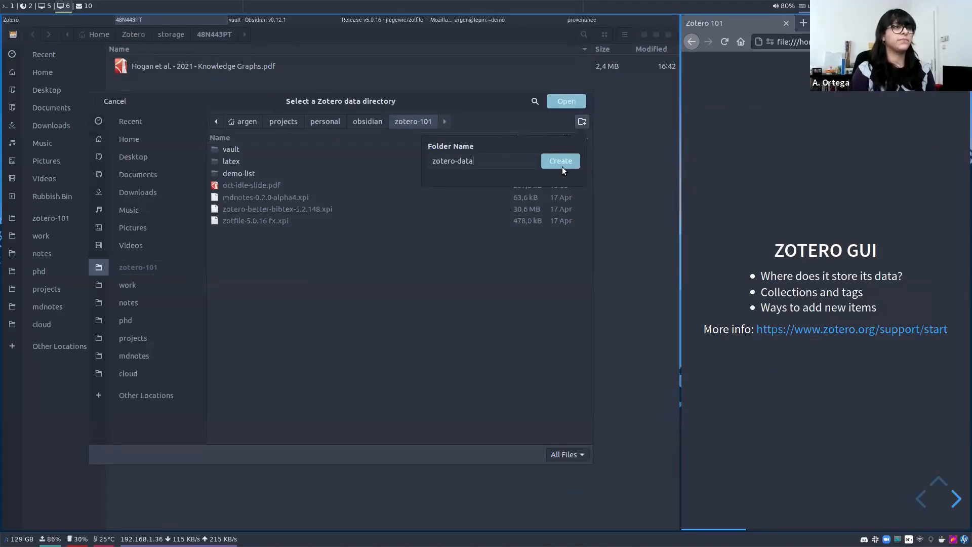
{"action": "left_click", "coordinate": [561, 161]}
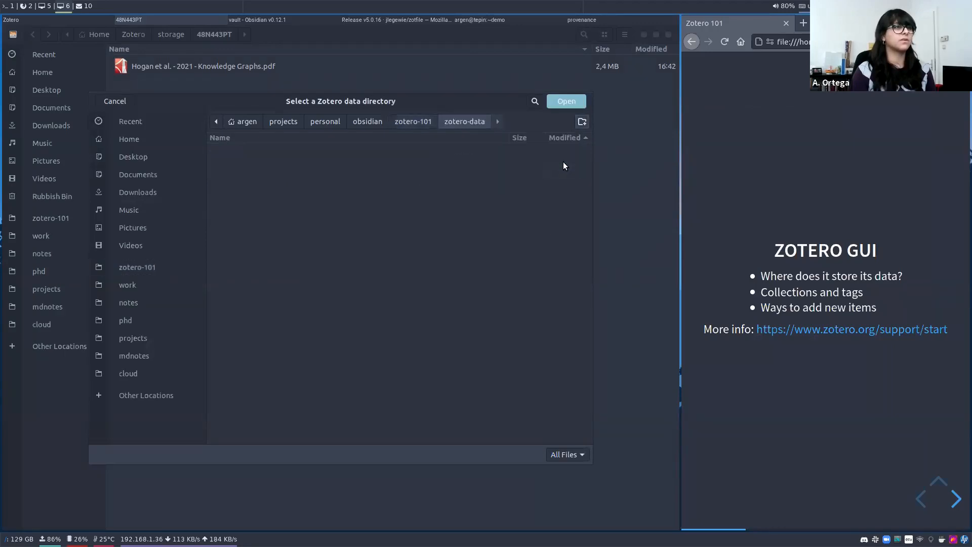
Try the zotero-data folder as the data directory, decline the new directory, cancel the folder selection and close the preferences.
{"action": "left_click", "coordinate": [566, 103]}
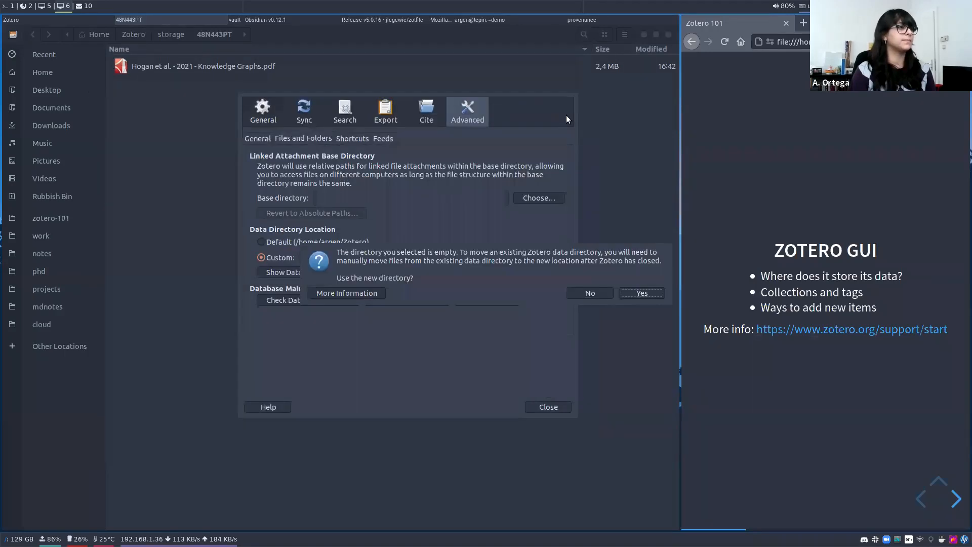
{"action": "left_click", "coordinate": [580, 293]}
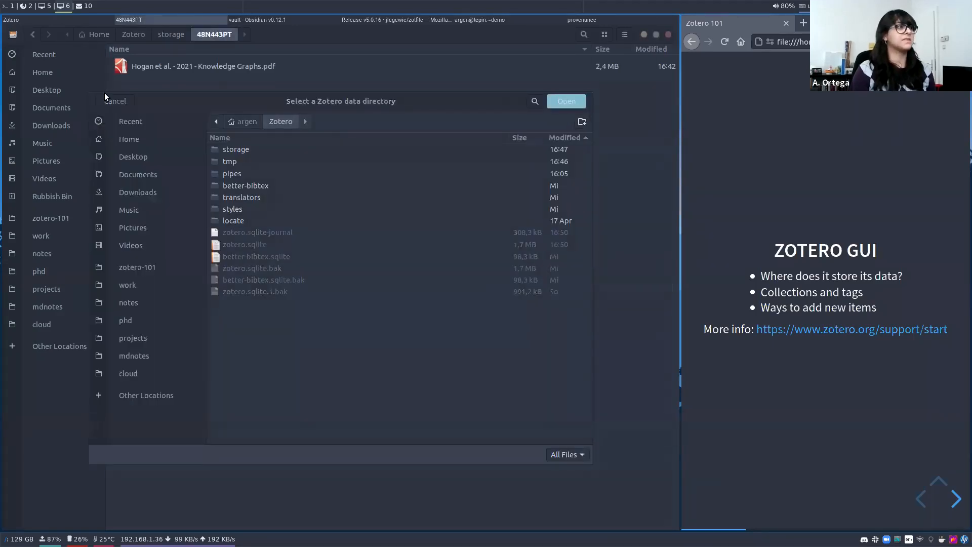
{"action": "left_click", "coordinate": [106, 101]}
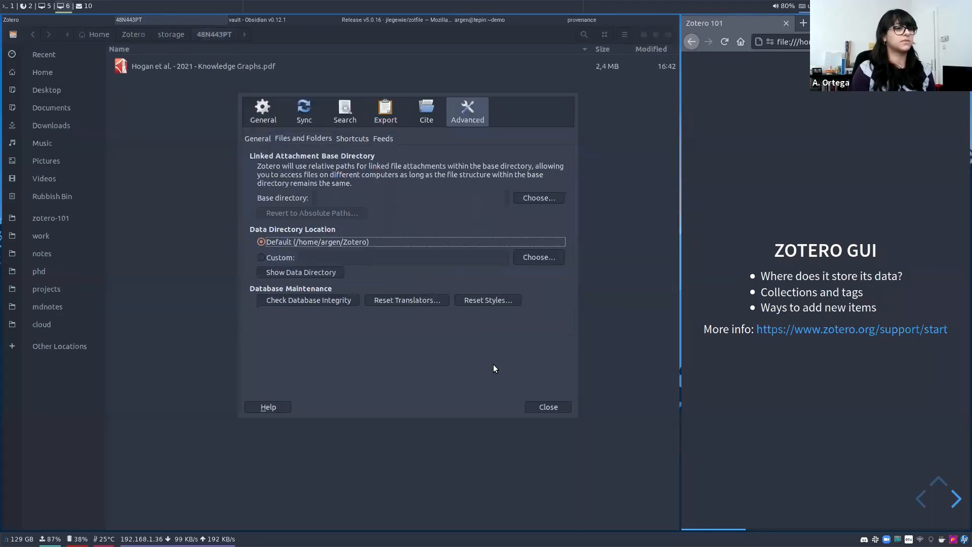
{"action": "left_click", "coordinate": [542, 409]}
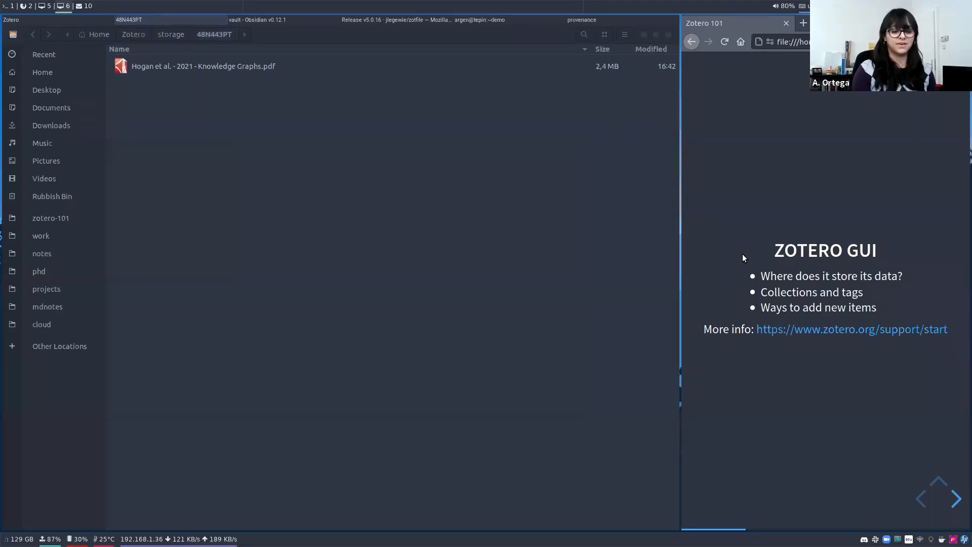
Advance the presentation to the "RESOURCES" slide and switch back to Zotero.
{"action": "key", "text": "Right"}
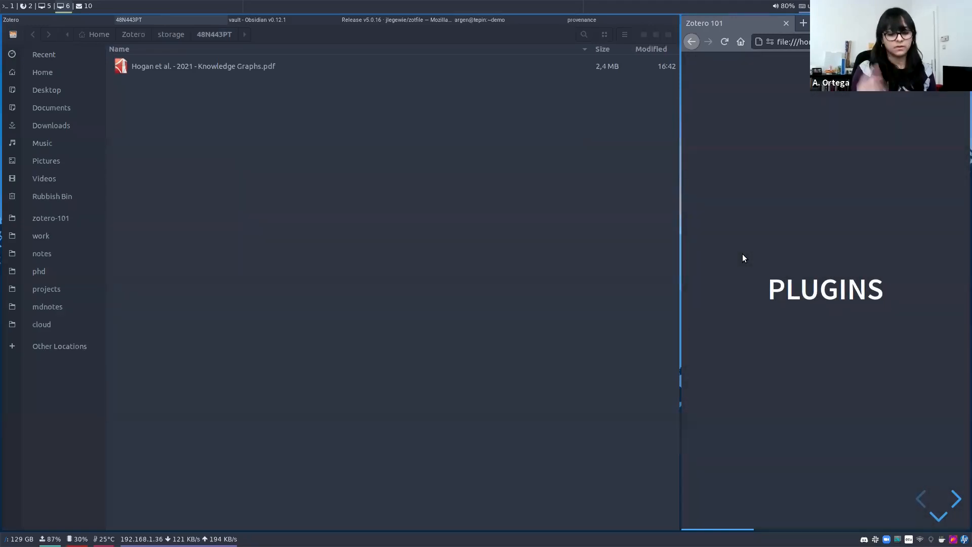
{"action": "key", "text": "Down"}
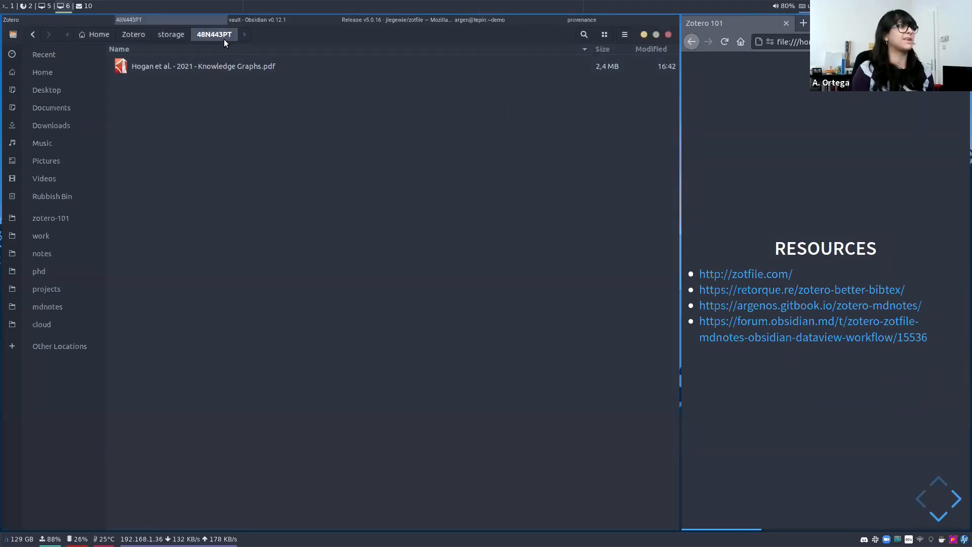
{"action": "left_click", "coordinate": [104, 19]}
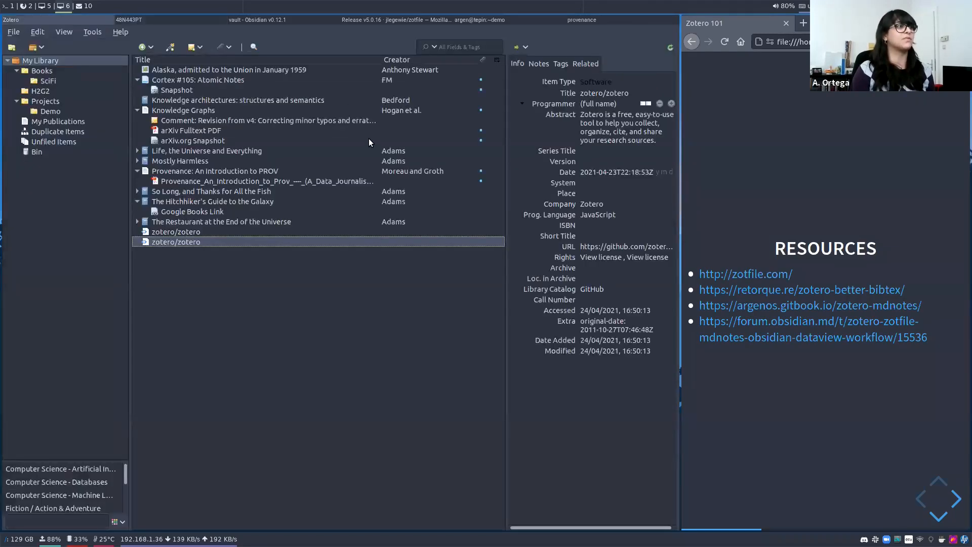
Select the five Adams books together in My Library, from "Life, the Universe and Everything" to "The Restaurant at the End of the Universe".
{"action": "left_click", "coordinate": [29, 92]}
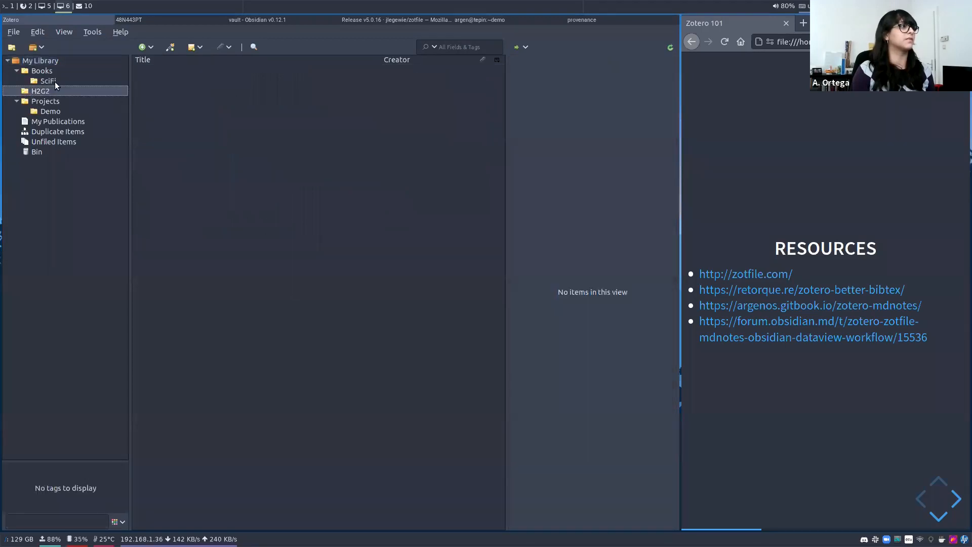
{"action": "left_click", "coordinate": [40, 61]}
{"action": "left_click", "coordinate": [218, 115]}
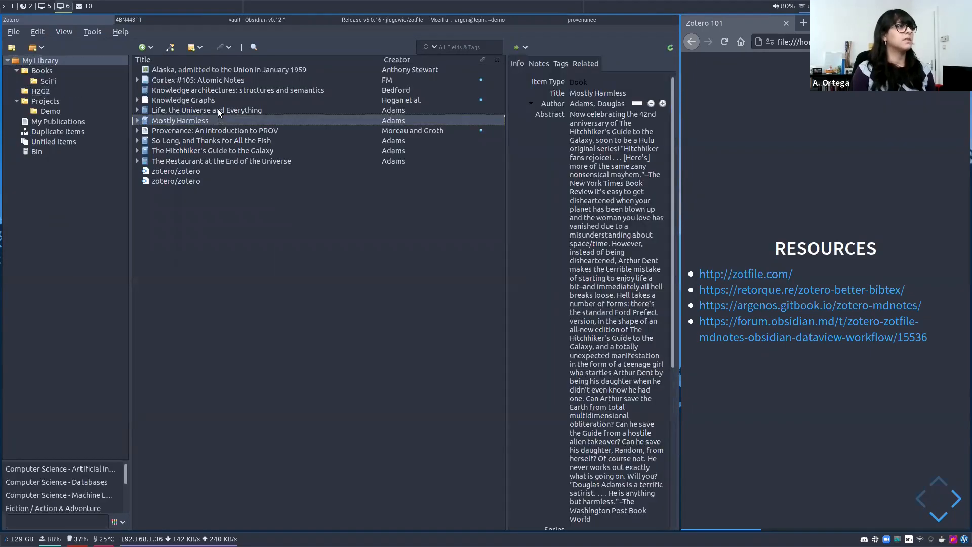
{"action": "left_click", "coordinate": [217, 110], "text": "ctrl"}
{"action": "left_click", "coordinate": [216, 140], "text": "ctrl"}
{"action": "left_click", "coordinate": [217, 151], "text": "ctrl"}
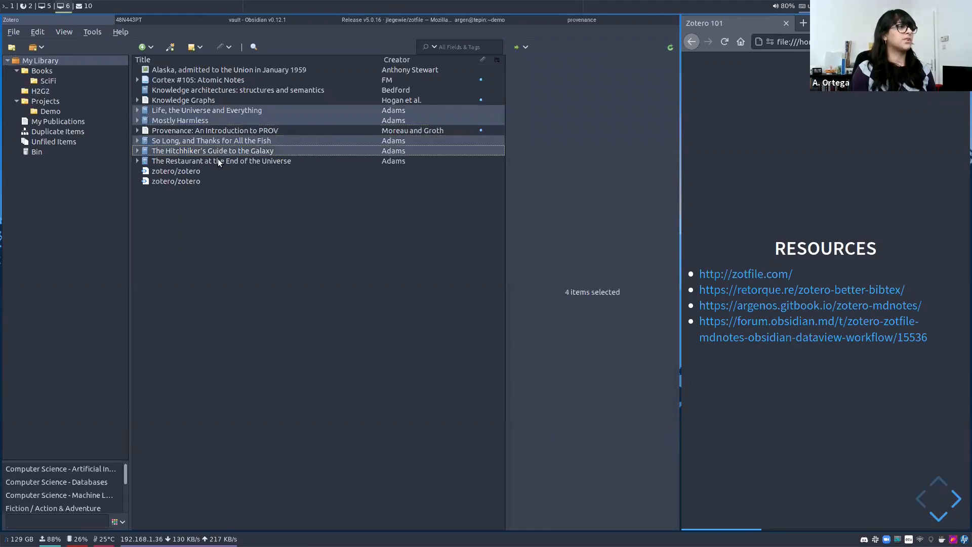
{"action": "left_click", "coordinate": [218, 160], "text": "ctrl"}
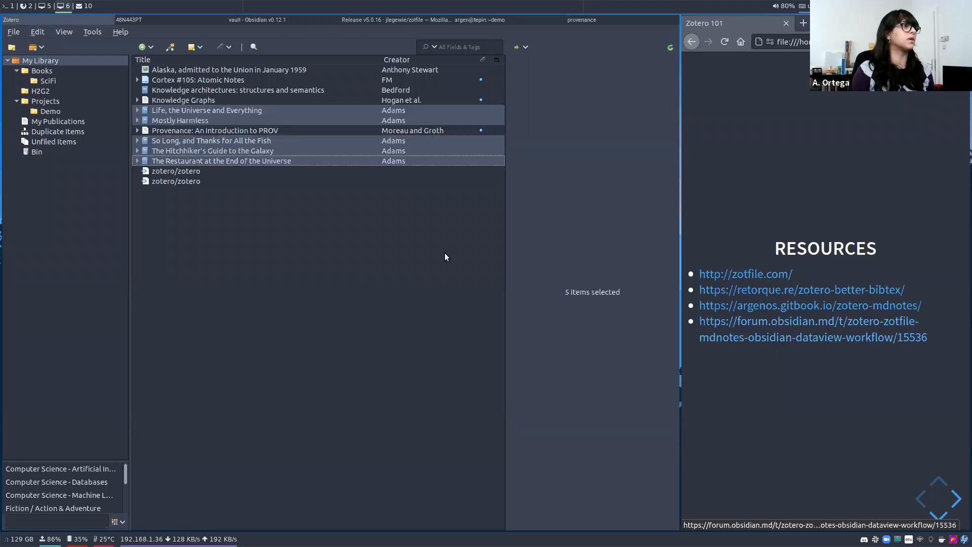
View the Obsidian forum's Zotero workflow post in Firefox, return to Zotero and advance the presentation to the "INSTALLING PLUGINS" slide.
{"action": "left_click", "coordinate": [360, 19]}
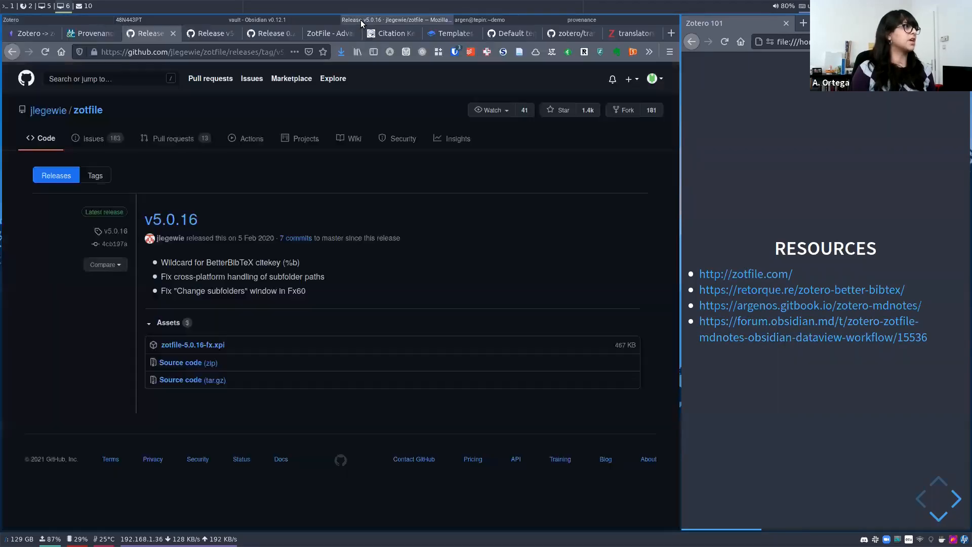
{"action": "left_click", "coordinate": [33, 32]}
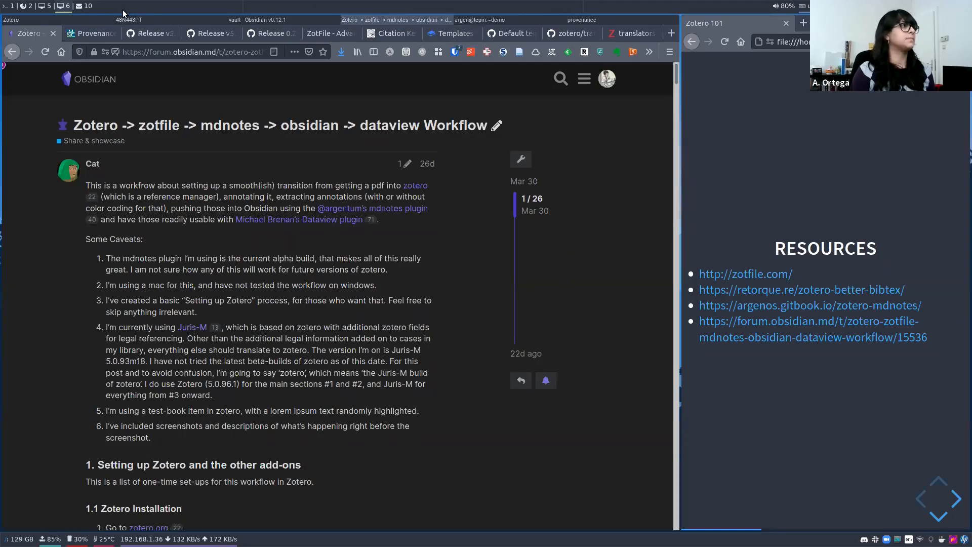
{"action": "left_click", "coordinate": [91, 18]}
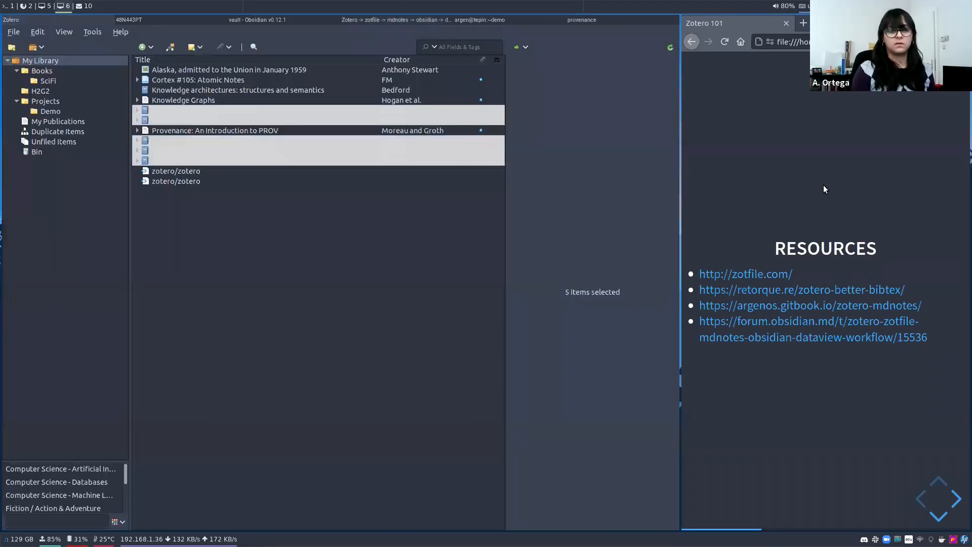
{"action": "key", "text": "Right"}
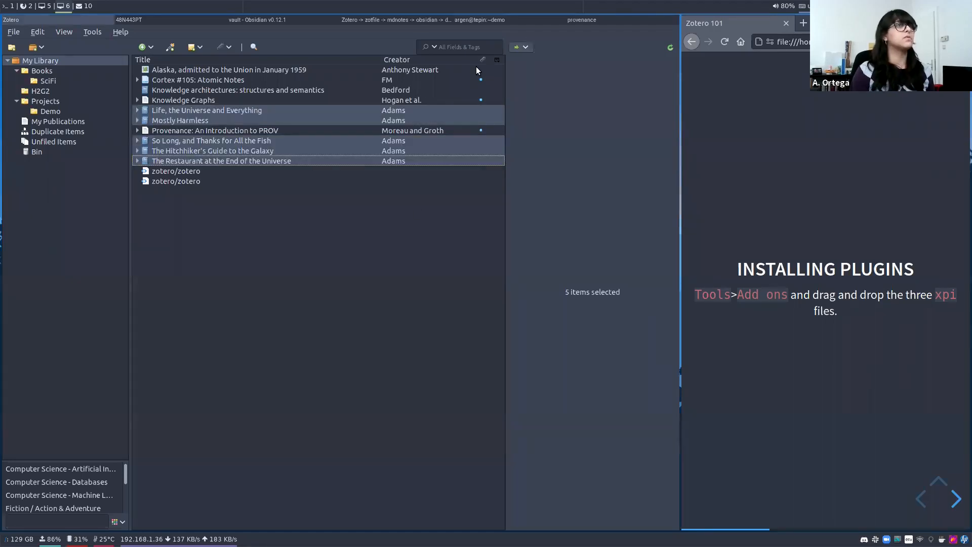
Switch to the file manager and select the mdnotes, zotero-better-bibtex and zotfile xpi files in the zotero-101 folder.
{"action": "left_click", "coordinate": [585, 20]}
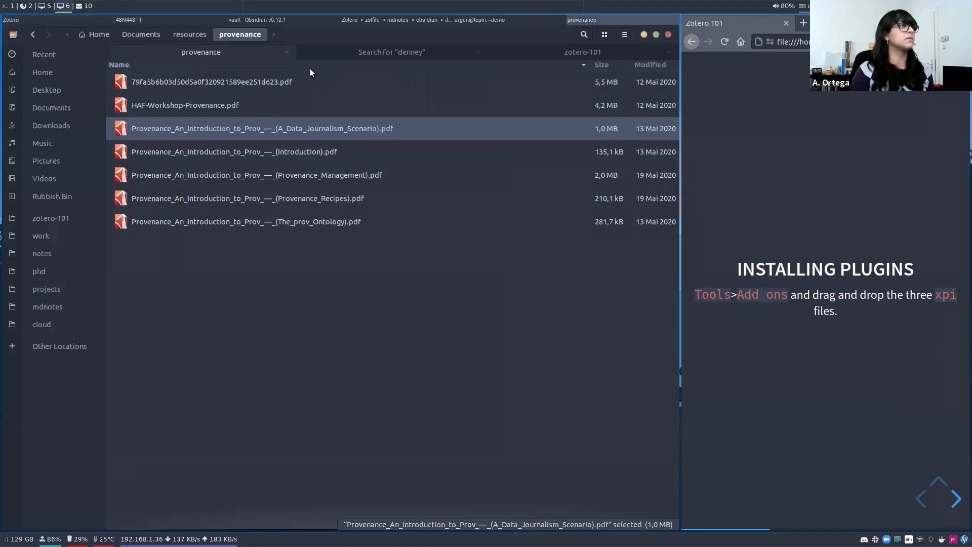
{"action": "left_click", "coordinate": [549, 53]}
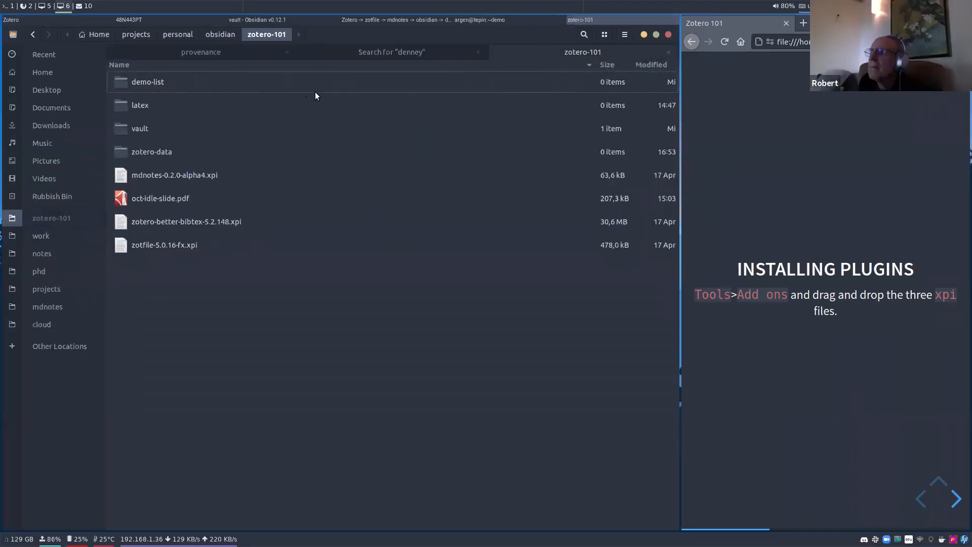
{"action": "left_click", "coordinate": [168, 174]}
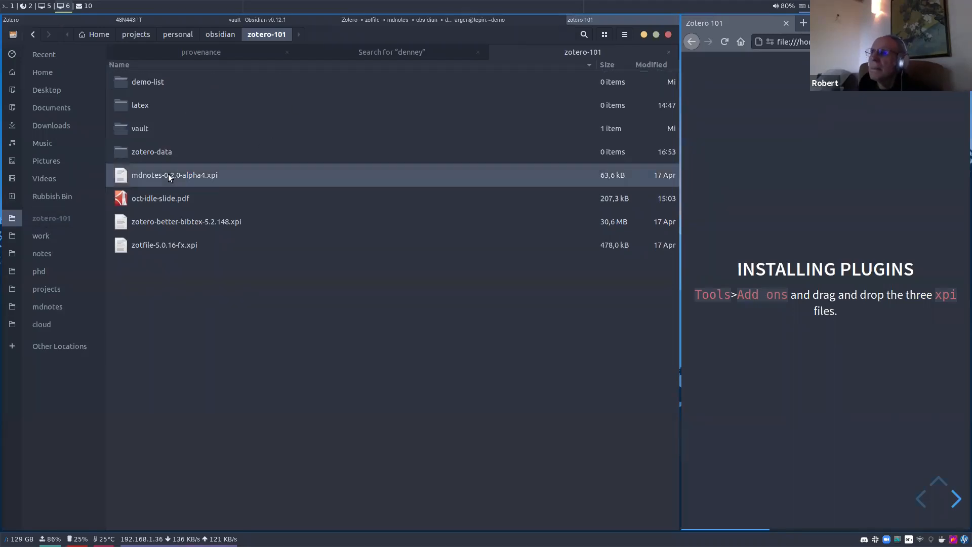
{"action": "left_click", "coordinate": [247, 224], "text": "shift"}
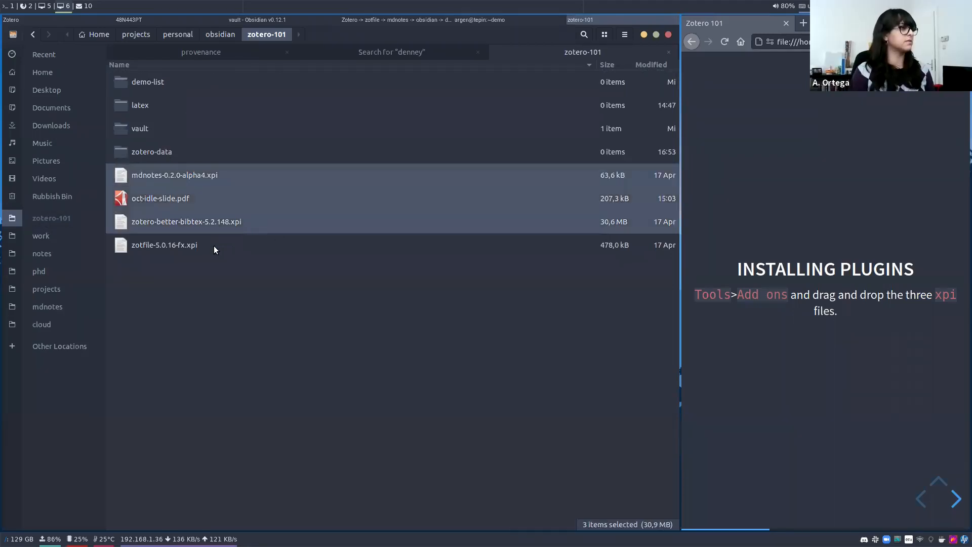
{"action": "left_click", "coordinate": [213, 244], "text": "ctrl"}
{"action": "left_click", "coordinate": [196, 199], "text": "ctrl"}
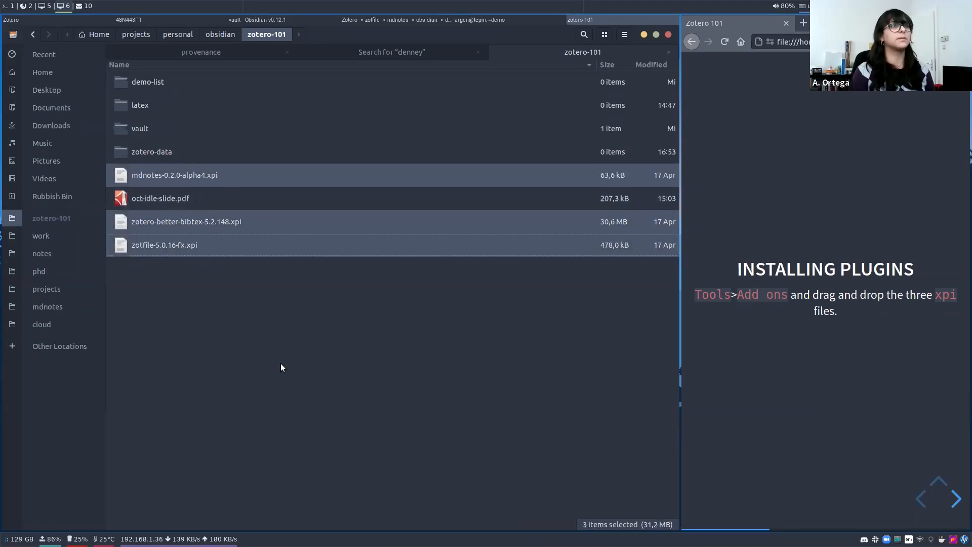
Place the file manager beside Zotero, open the Add-ons manager and move its window clear of the xpi files.
{"action": "key", "text": "super+shift+Right"}
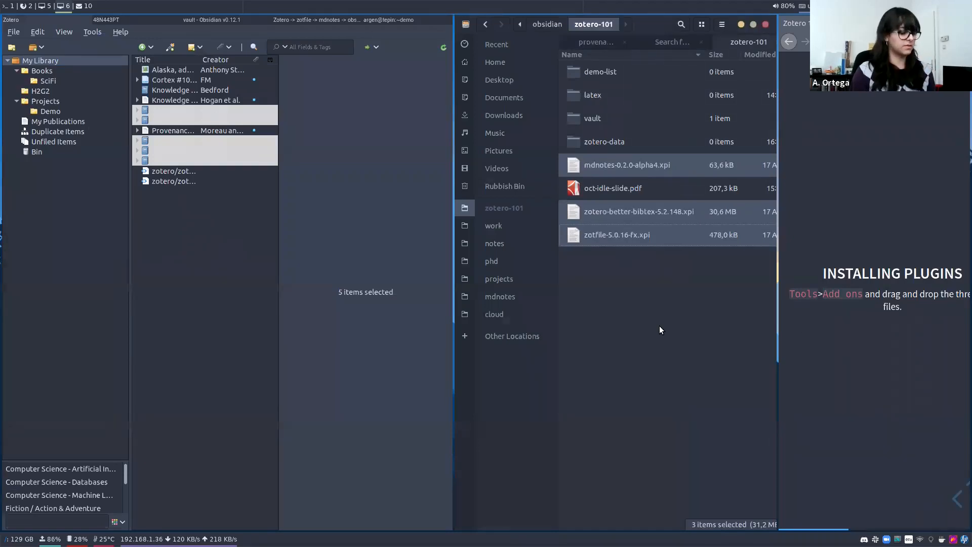
{"action": "key", "text": "super+shift+Left"}
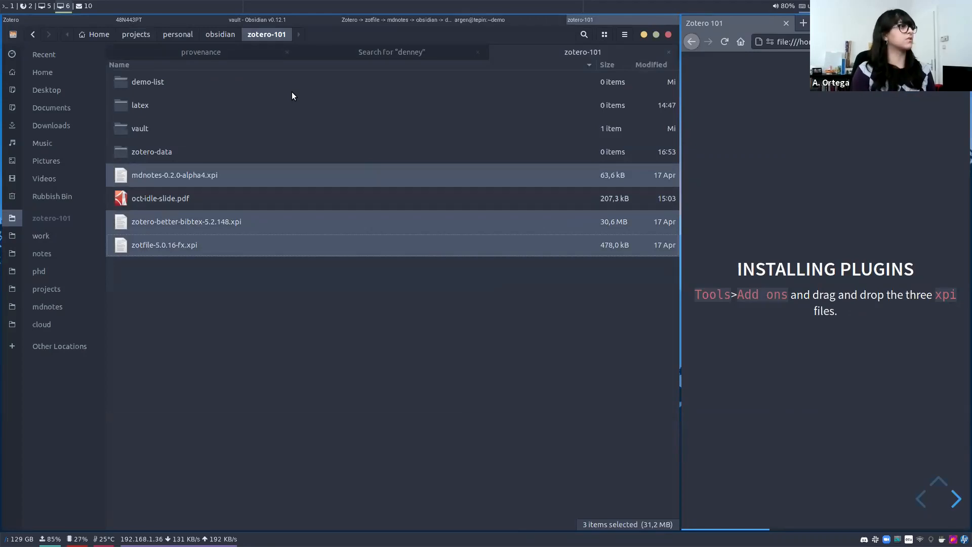
{"action": "key", "text": "super+shift+Right"}
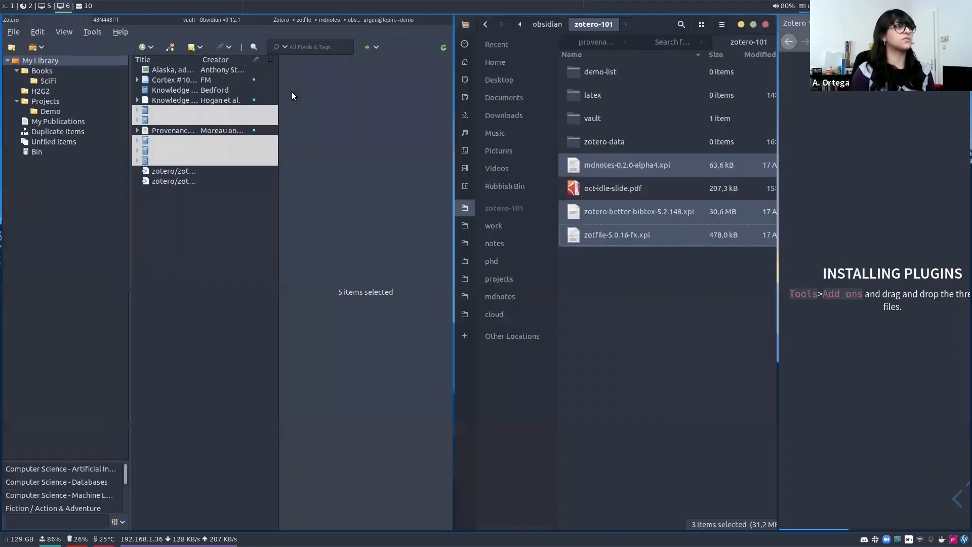
{"action": "left_click", "coordinate": [93, 32]}
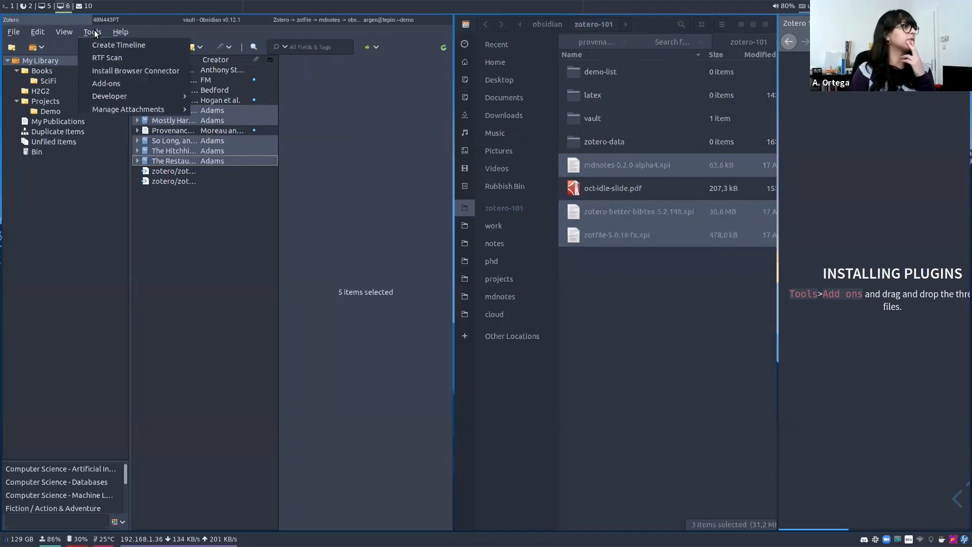
{"action": "left_click", "coordinate": [111, 84]}
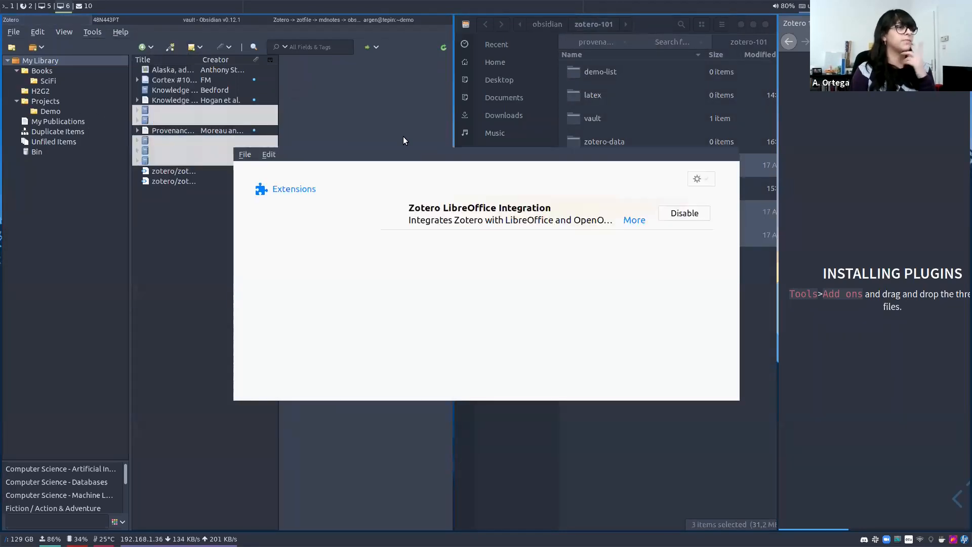
{"action": "left_click_drag", "start_coordinate": [418, 160], "coordinate": [241, 125]}
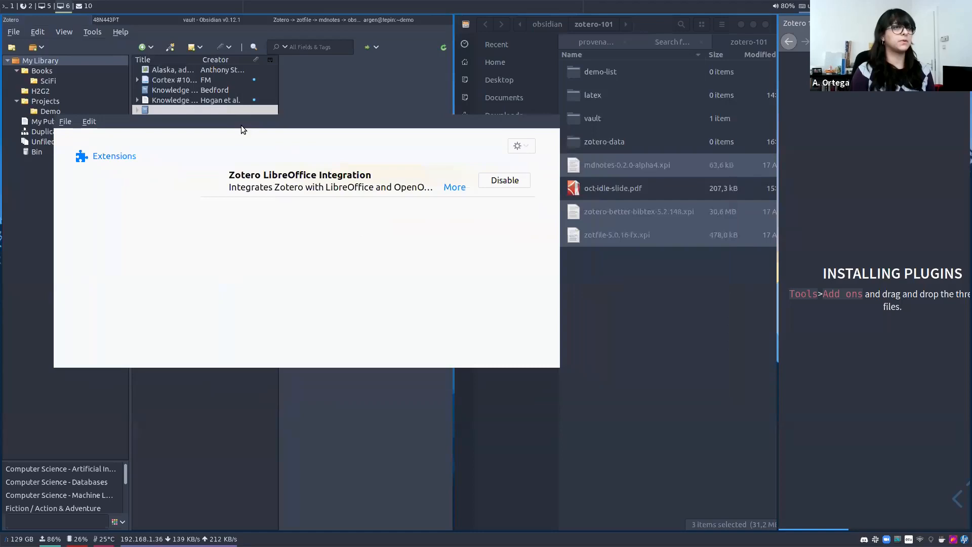
Install Mdnotes for Zotero and Better BibTeX for Zotero by dropping the selected xpi files onto the Add-ons manager.
{"action": "left_click_drag", "start_coordinate": [602, 216], "coordinate": [356, 244]}
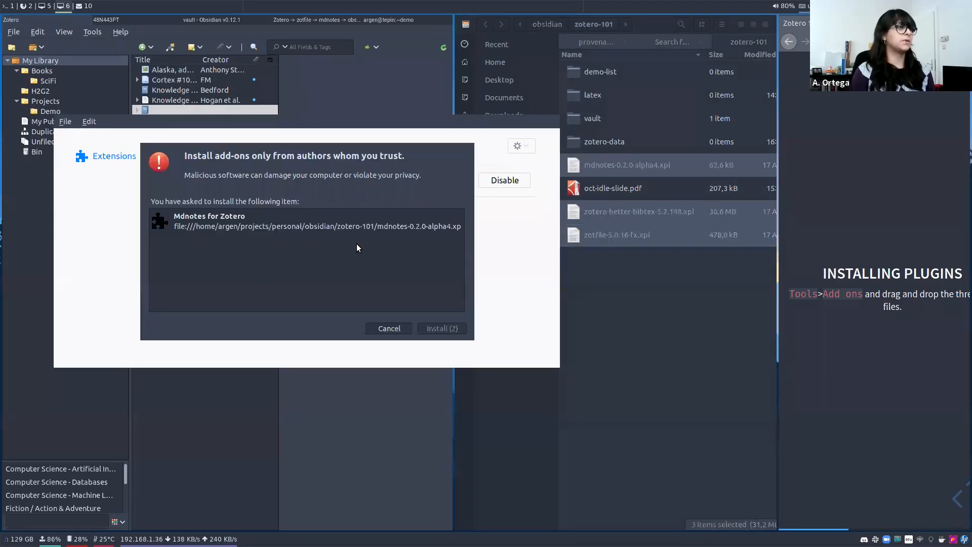
{"action": "left_click", "coordinate": [451, 330]}
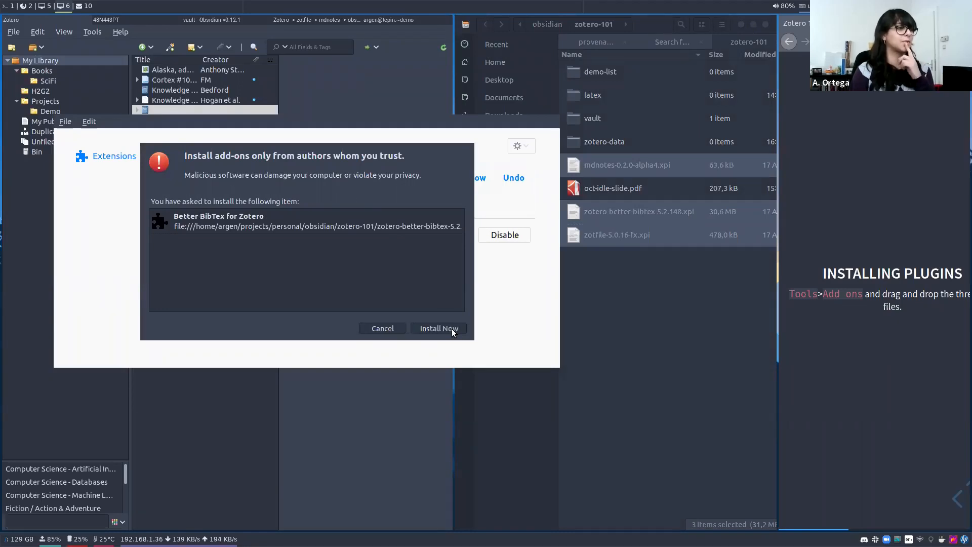
{"action": "left_click", "coordinate": [452, 329]}
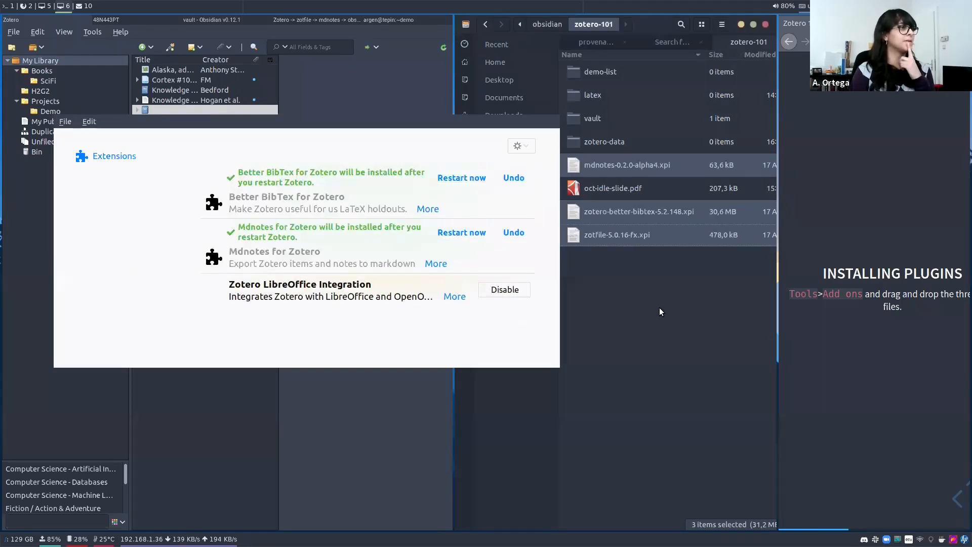
Install the ZotFile add-on from zotfile-5.0.16-fx.xpi alone.
{"action": "left_click", "coordinate": [624, 278]}
{"action": "left_click_drag", "start_coordinate": [620, 236], "coordinate": [310, 318]}
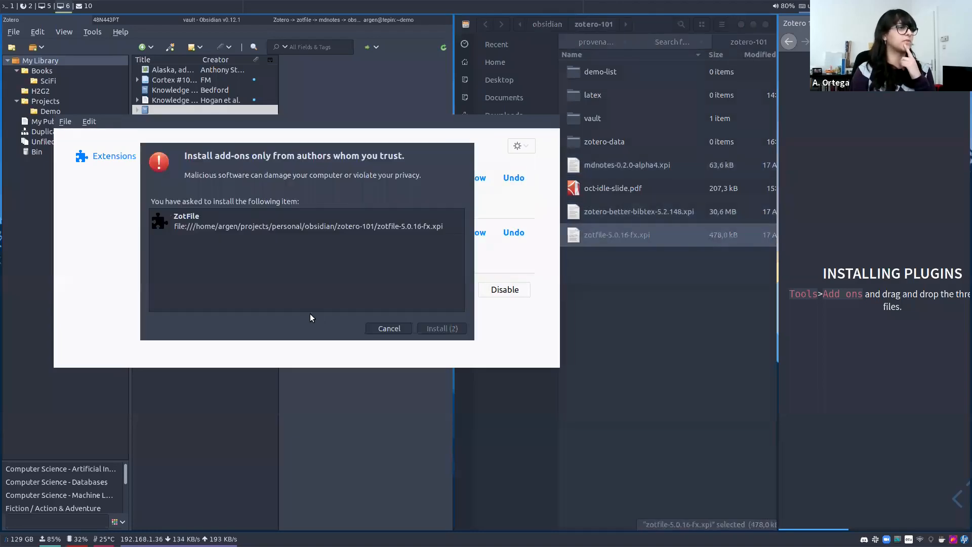
{"action": "left_click", "coordinate": [438, 328]}
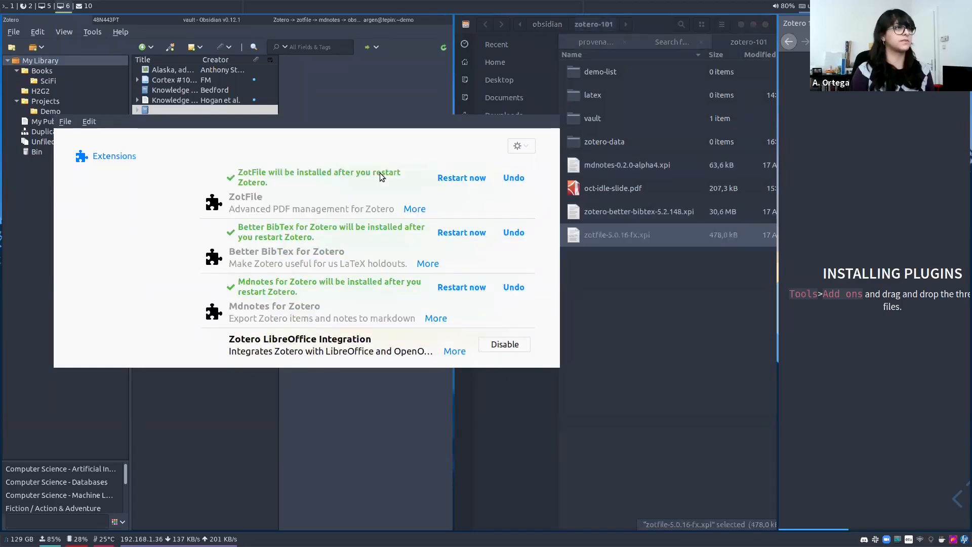
Close the file manager and move the Add-ons window fully back into view.
{"action": "left_click_drag", "start_coordinate": [379, 120], "coordinate": [317, 117]}
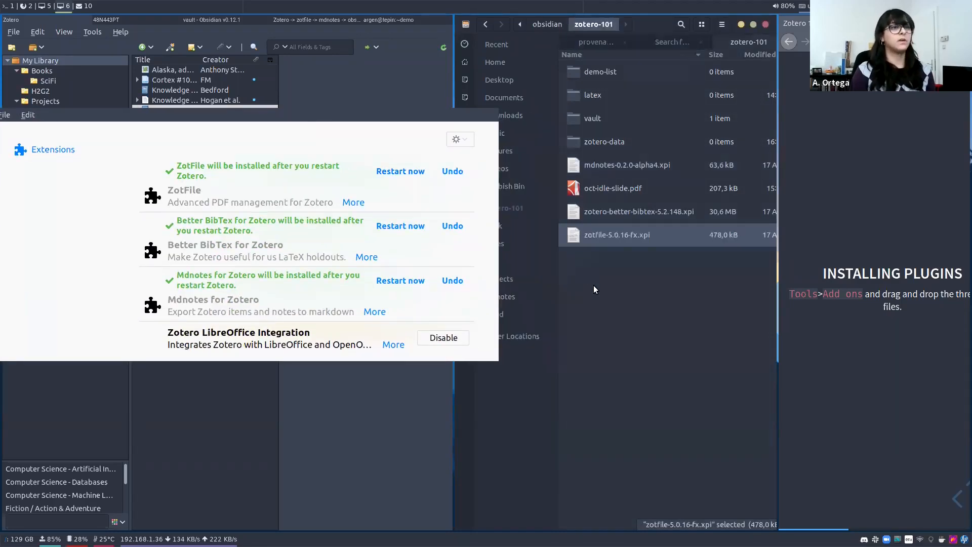
{"action": "left_click", "coordinate": [633, 329]}
{"action": "key", "text": "super+shift+q"}
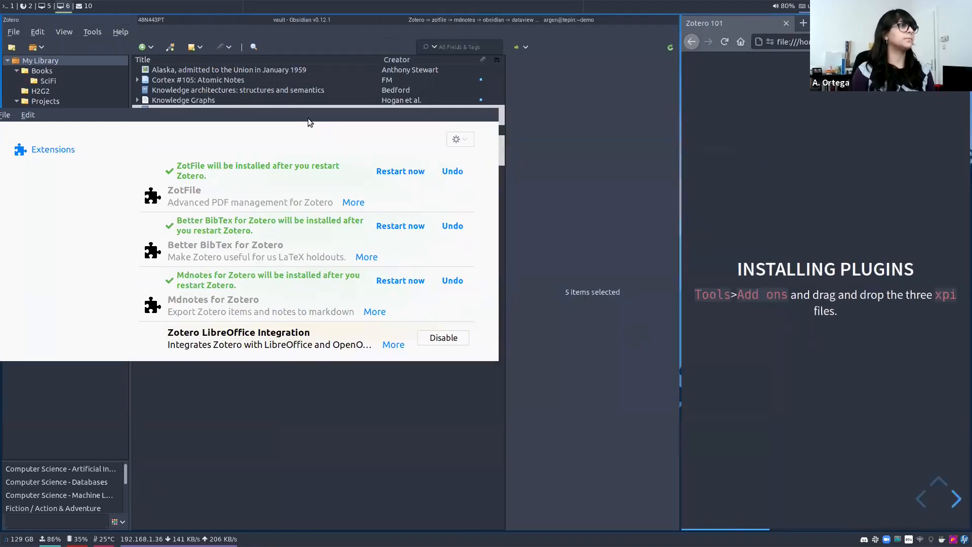
{"action": "left_click_drag", "start_coordinate": [291, 113], "coordinate": [418, 66]}
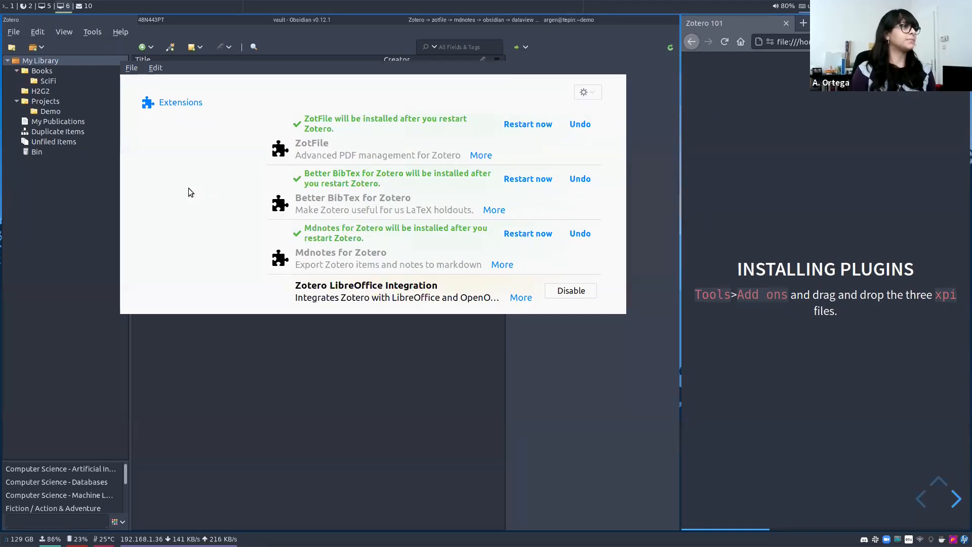
Restart Zotero to load the new add-ons, close the ZotFile changelog page in Firefox and return to Zotero.
{"action": "left_click", "coordinate": [527, 233]}
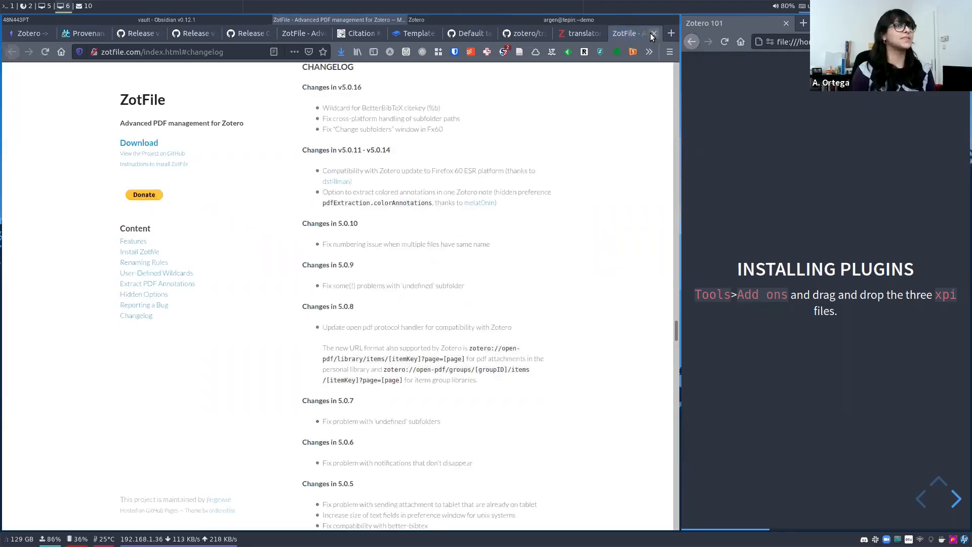
{"action": "left_click", "coordinate": [653, 34]}
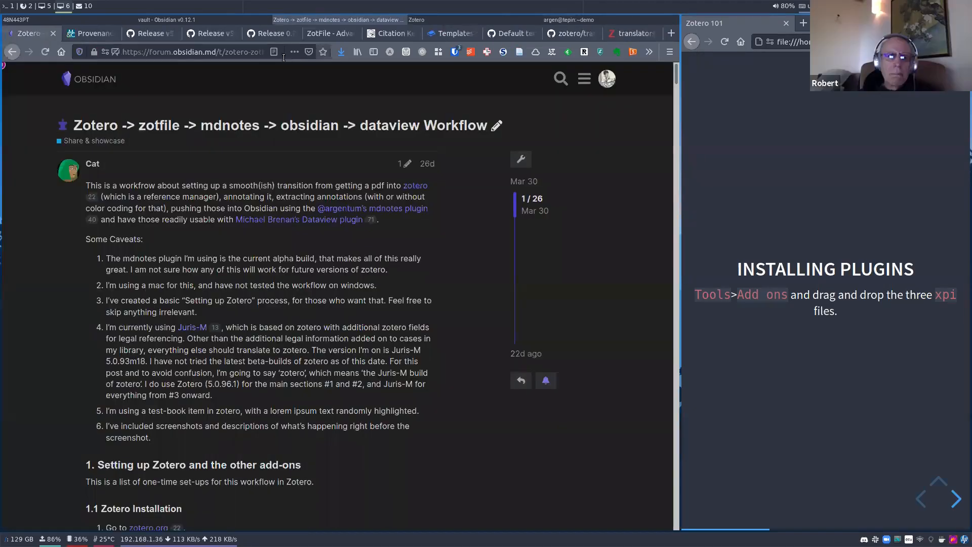
{"action": "left_click", "coordinate": [457, 20]}
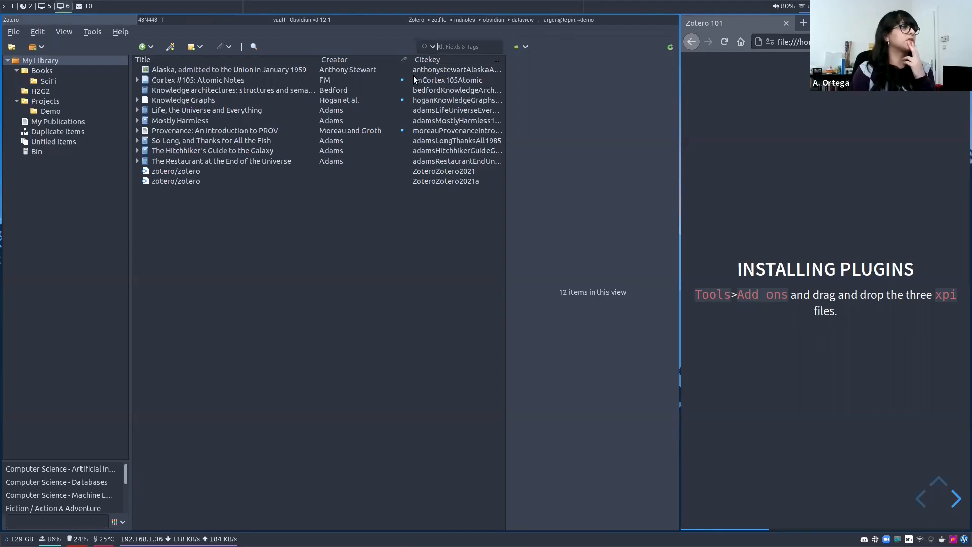
Examine the info fields of the "Knowledge Graphs" article, from the citation key and abstract to the URL.
{"action": "left_click", "coordinate": [197, 98]}
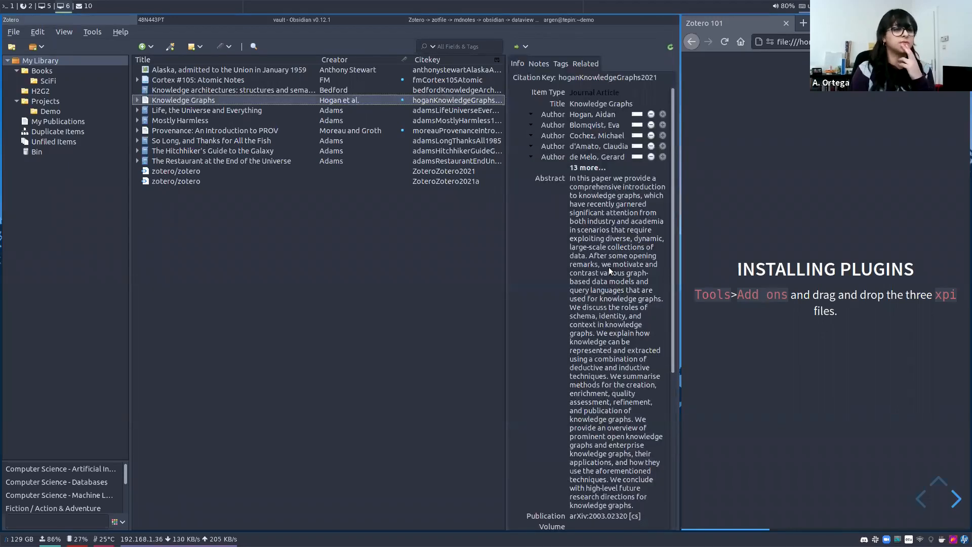
{"action": "scroll", "coordinate": [547, 268], "scroll_direction": "down", "scroll_amount": 5}
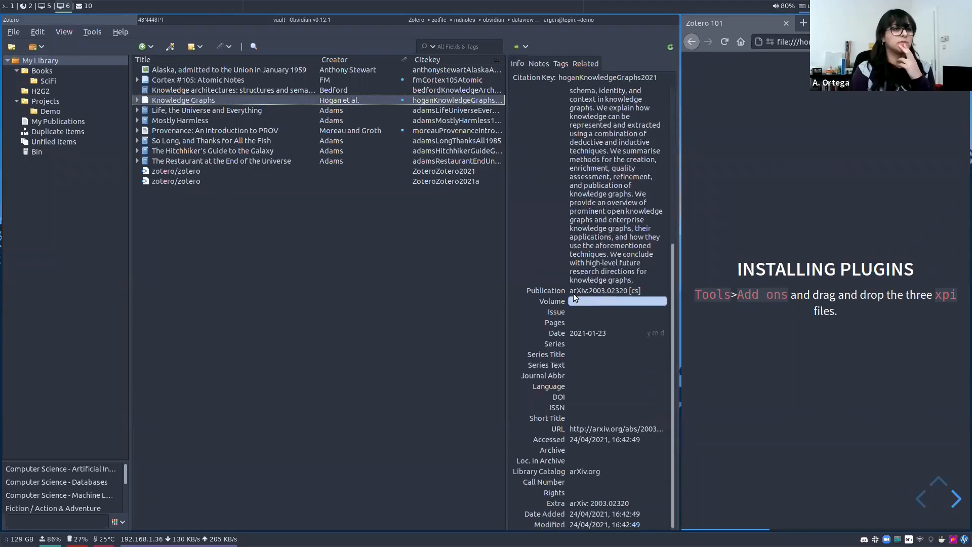
{"action": "left_click", "coordinate": [603, 429]}
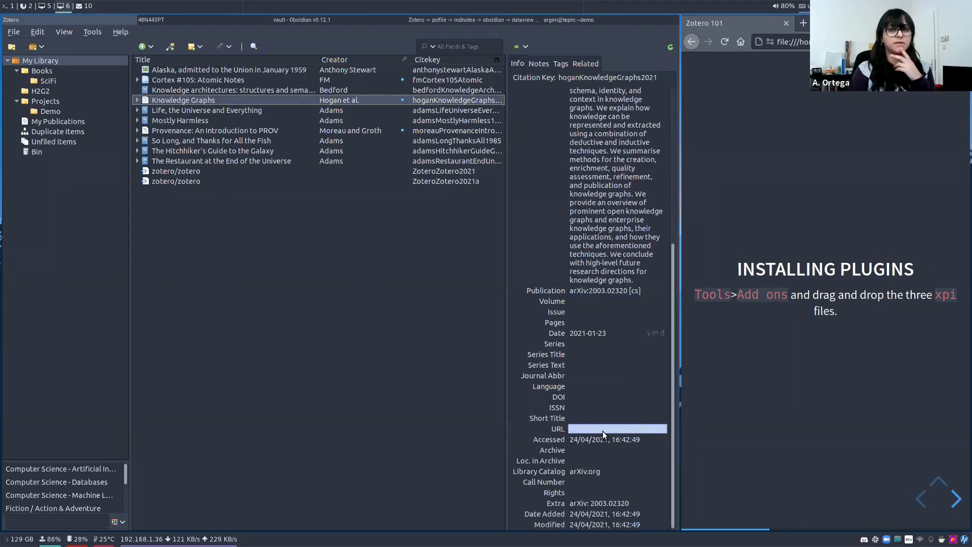
{"action": "left_click", "coordinate": [400, 358]}
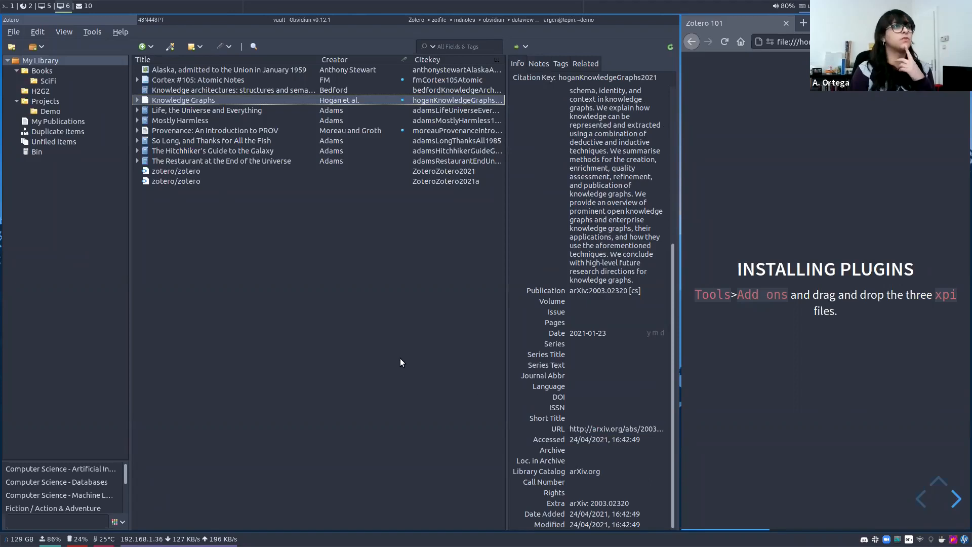
Look through the translator files in the zotero/translators GitHub repository in Firefox and return to Zotero.
{"action": "left_click", "coordinate": [434, 23]}
{"action": "left_click", "coordinate": [579, 32]}
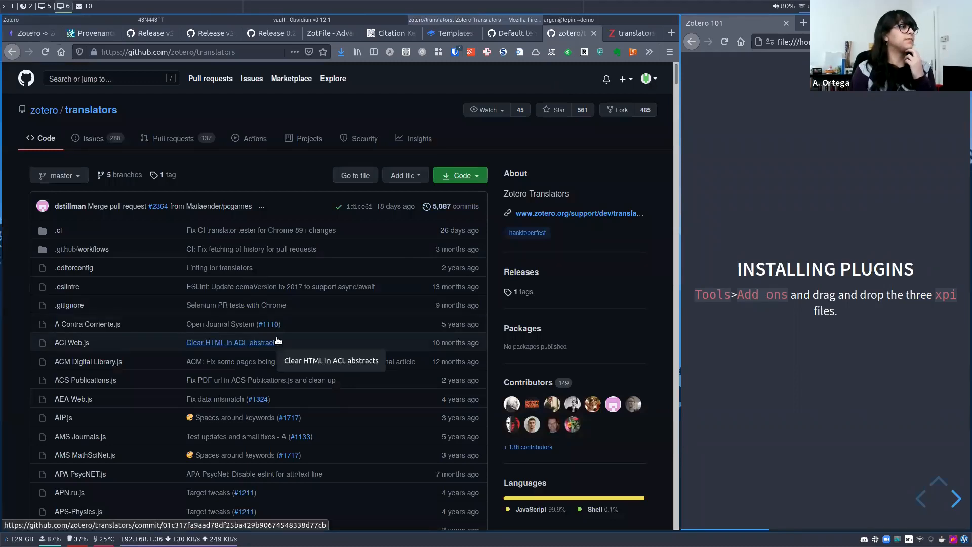
{"action": "scroll", "coordinate": [235, 332], "scroll_direction": "down", "scroll_amount": 5}
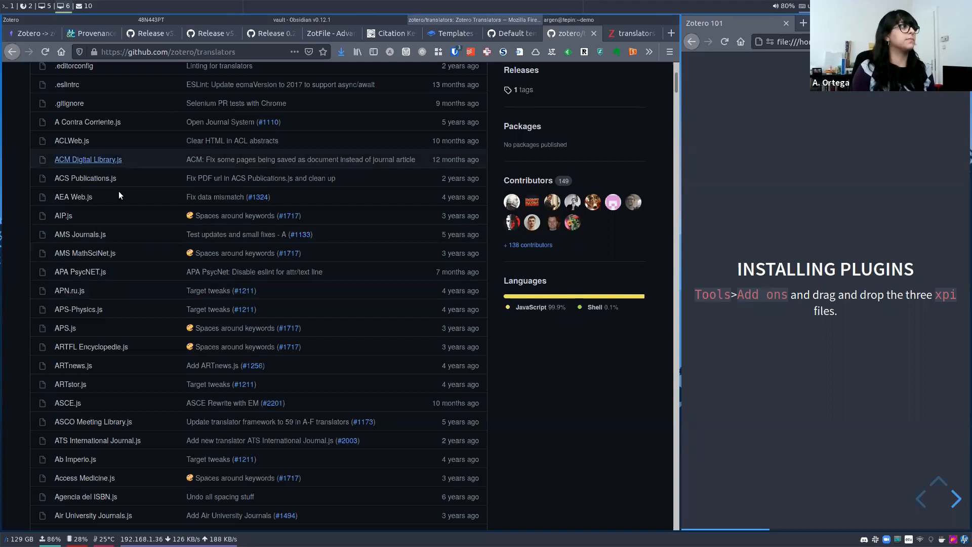
{"action": "left_click", "coordinate": [72, 19]}
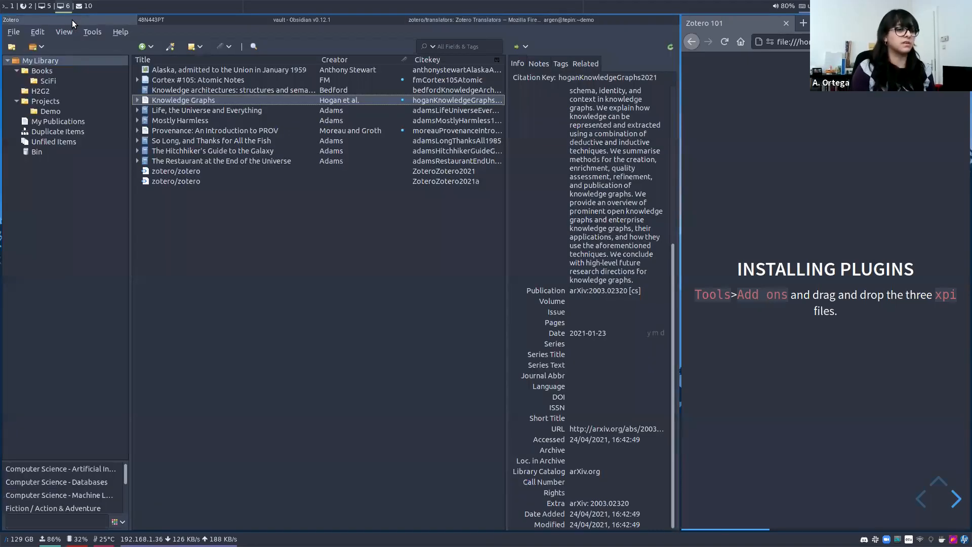
Open Zotero's preferences and view the data syncing settings.
{"action": "left_click", "coordinate": [554, 431]}
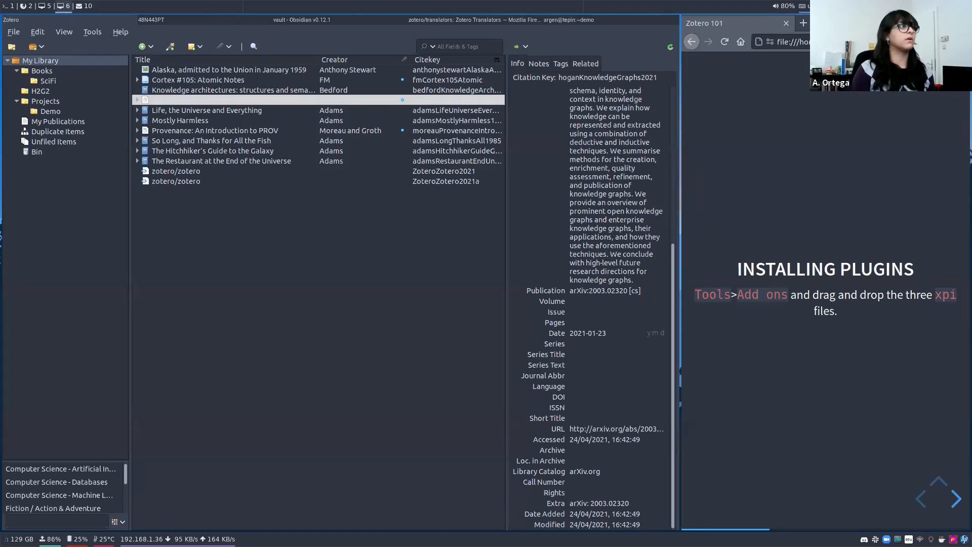
{"action": "left_click", "coordinate": [36, 33]}
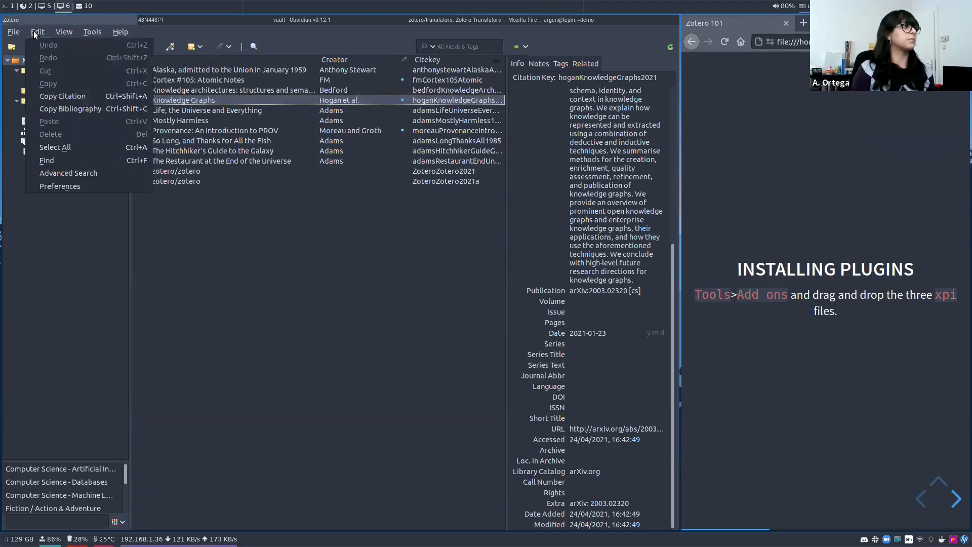
{"action": "left_click", "coordinate": [102, 184]}
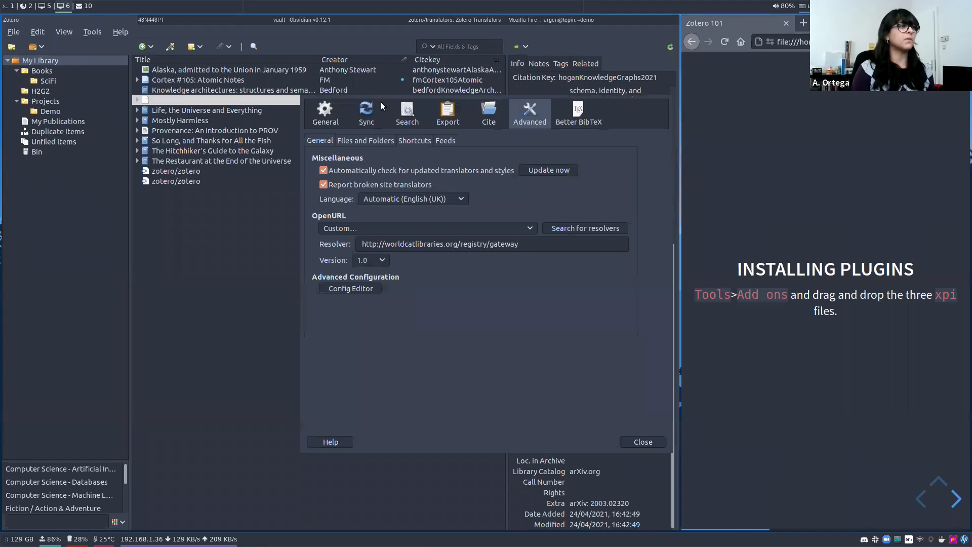
{"action": "left_click", "coordinate": [369, 113]}
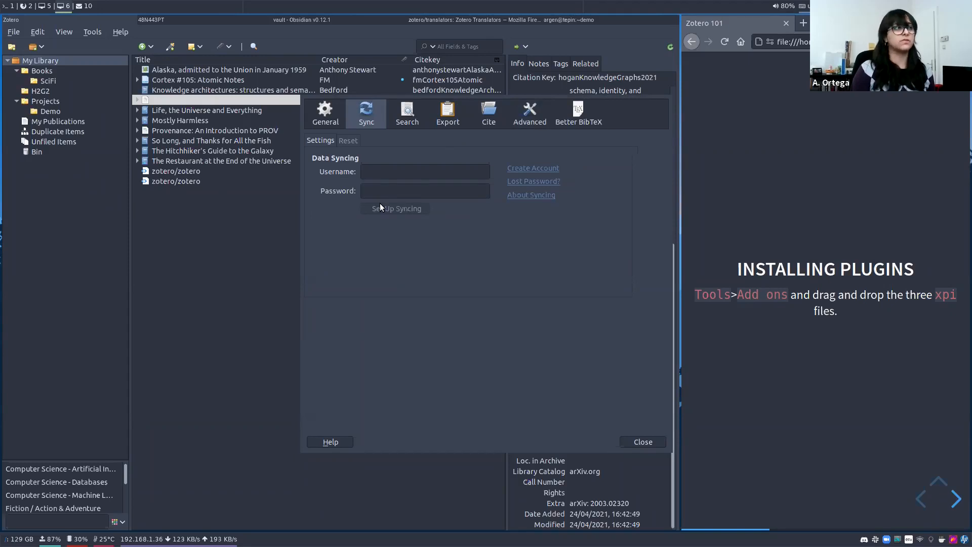
Expand "So Long, and Thanks for All the Fish" and "Knowledge Graphs" in the library to view their attachments.
{"action": "left_click", "coordinate": [177, 139]}
{"action": "left_click", "coordinate": [137, 140]}
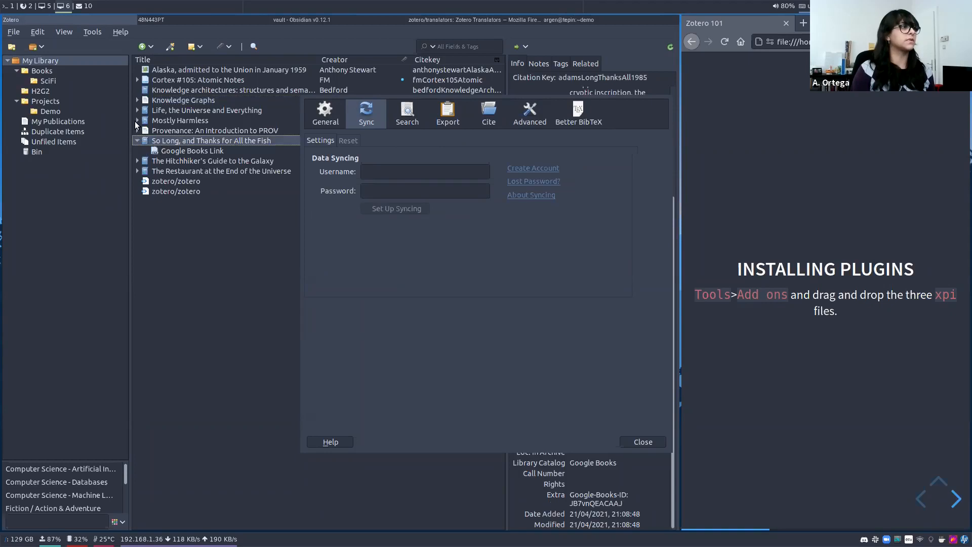
{"action": "left_click", "coordinate": [136, 100]}
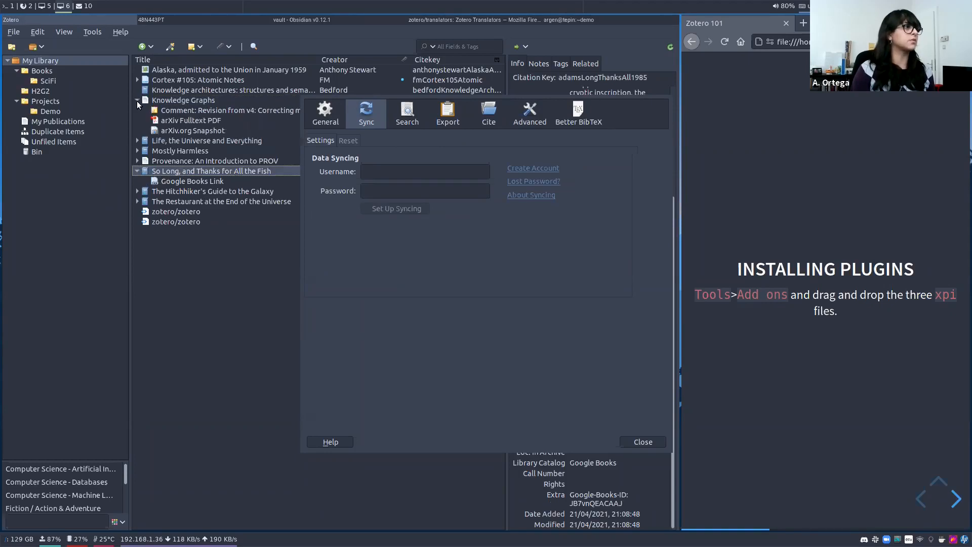
Select the arXiv Fulltext PDF attachment under "Knowledge Graphs" and close the preferences.
{"action": "left_click", "coordinate": [176, 123]}
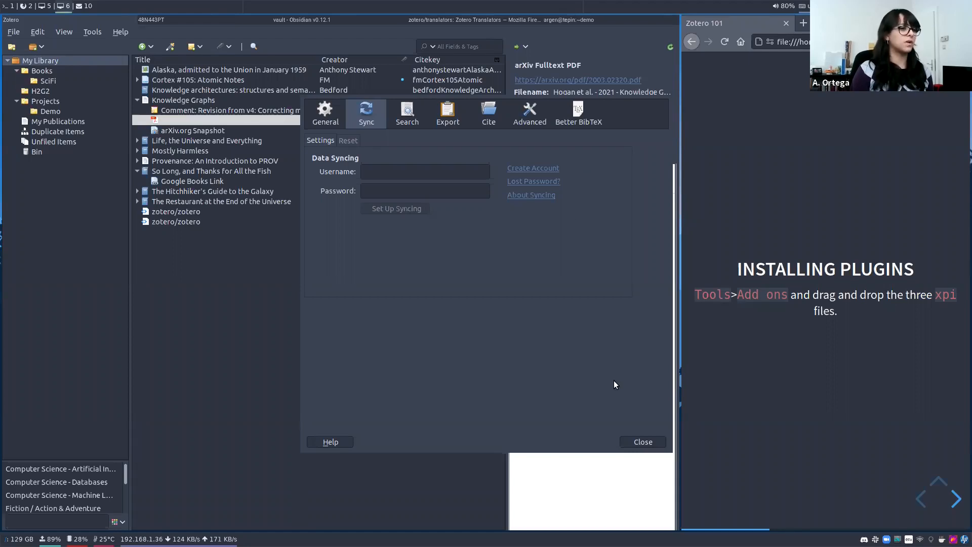
{"action": "left_click", "coordinate": [636, 442]}
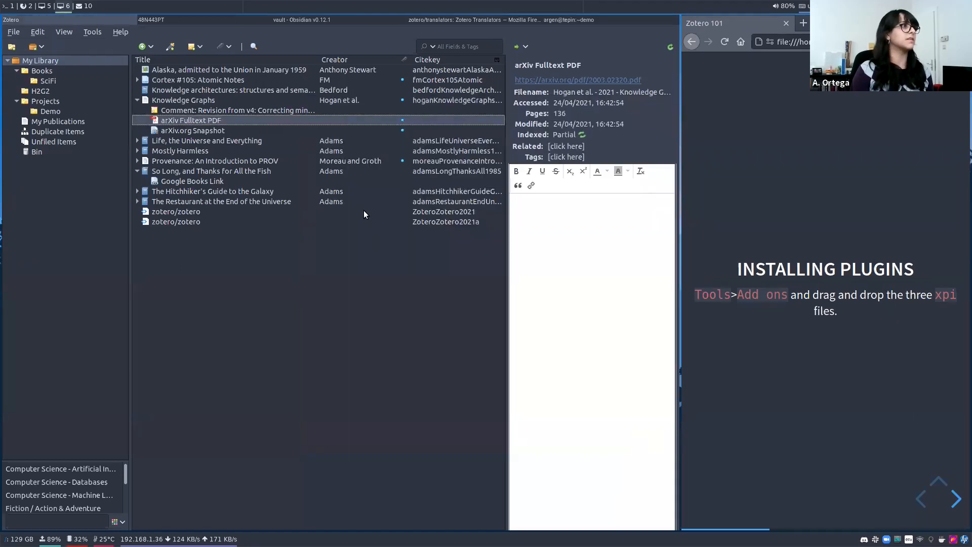
Search the zotero/translators repository page in Firefox for "youtu" and return to Zotero.
{"action": "left_click", "coordinate": [477, 20]}
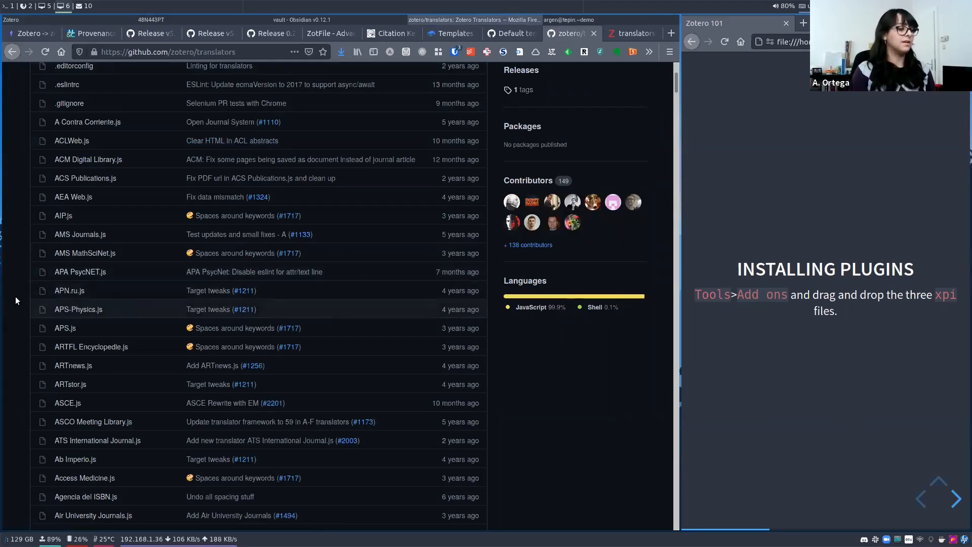
{"action": "key", "text": "ctrl+f"}
{"action": "type", "text": "you"}
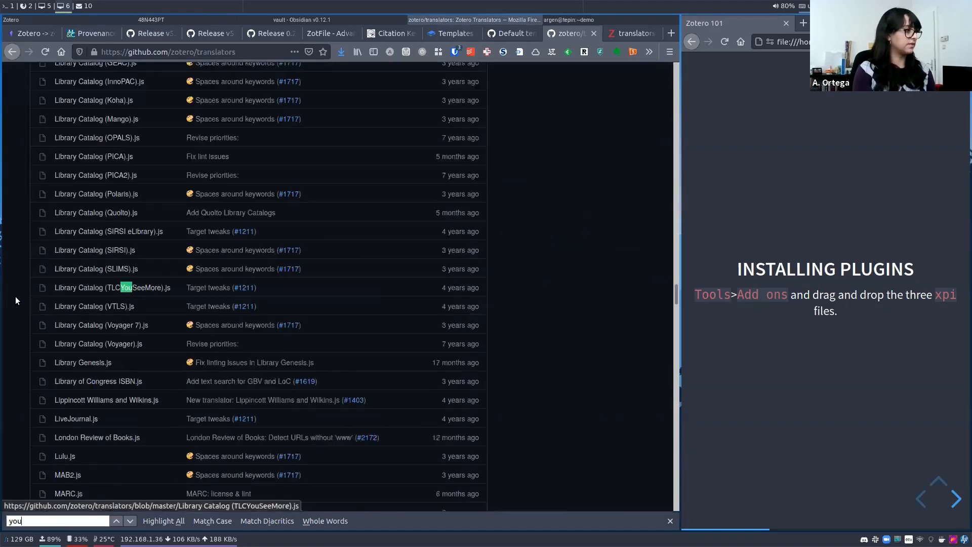
{"action": "type", "text": "tu"}
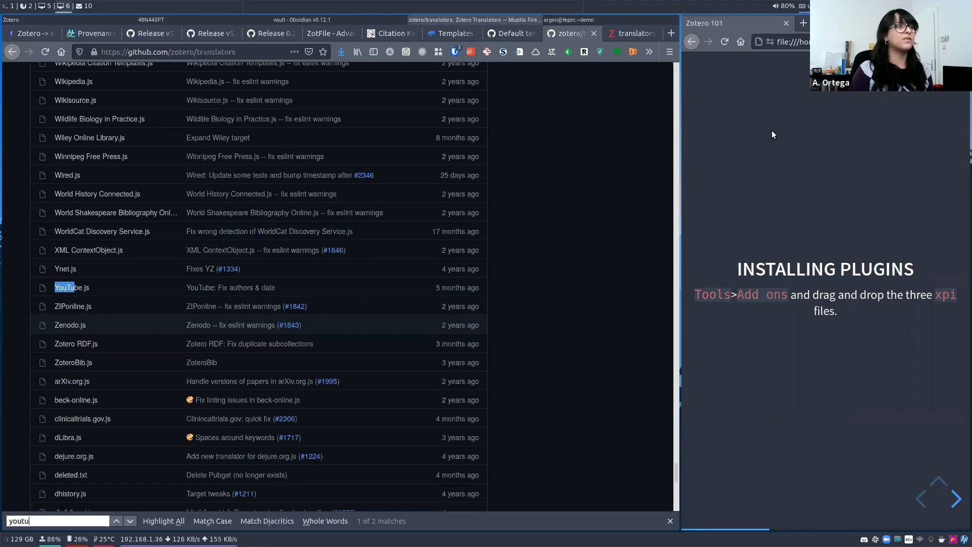
{"action": "left_click", "coordinate": [103, 16]}
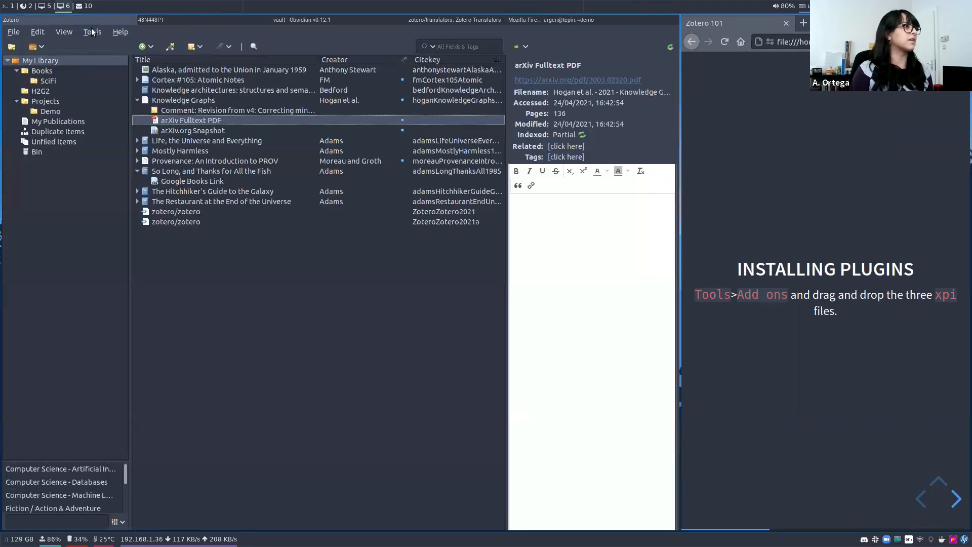
Look through Zotero's preferences from General, Search, Export, Cite and Advanced to the Better BibTeX citation key settings, and close them.
{"action": "left_click", "coordinate": [93, 32]}
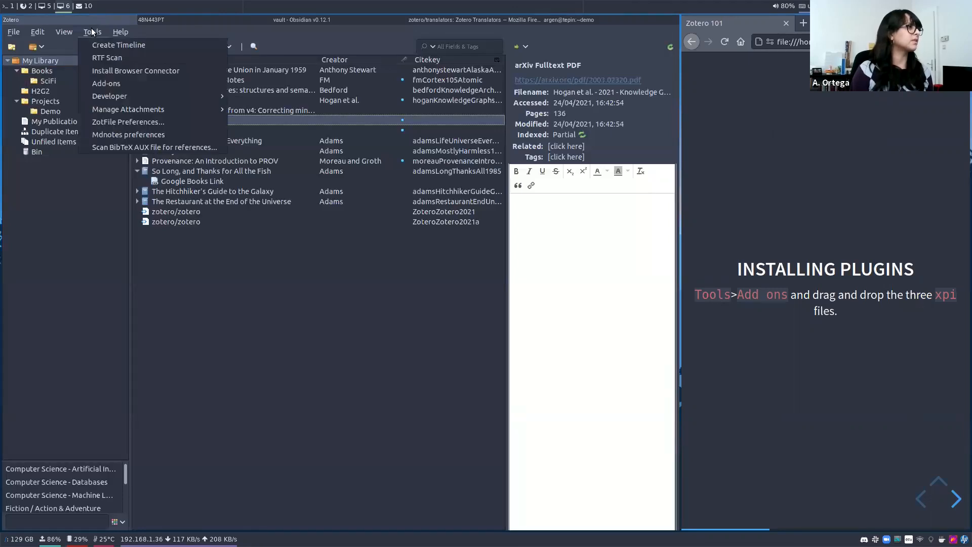
{"action": "mouse_move", "coordinate": [40, 33]}
{"action": "left_click", "coordinate": [63, 162]}
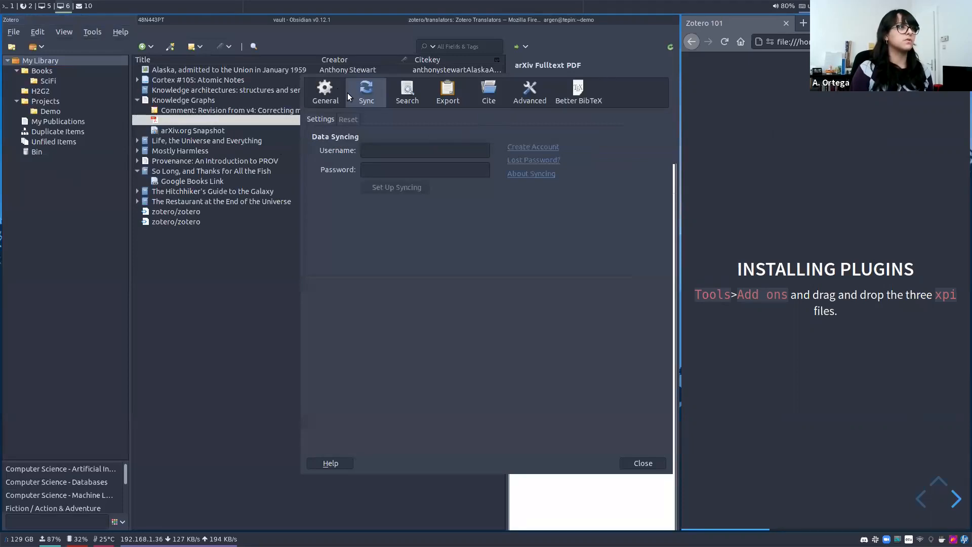
{"action": "left_click", "coordinate": [325, 90]}
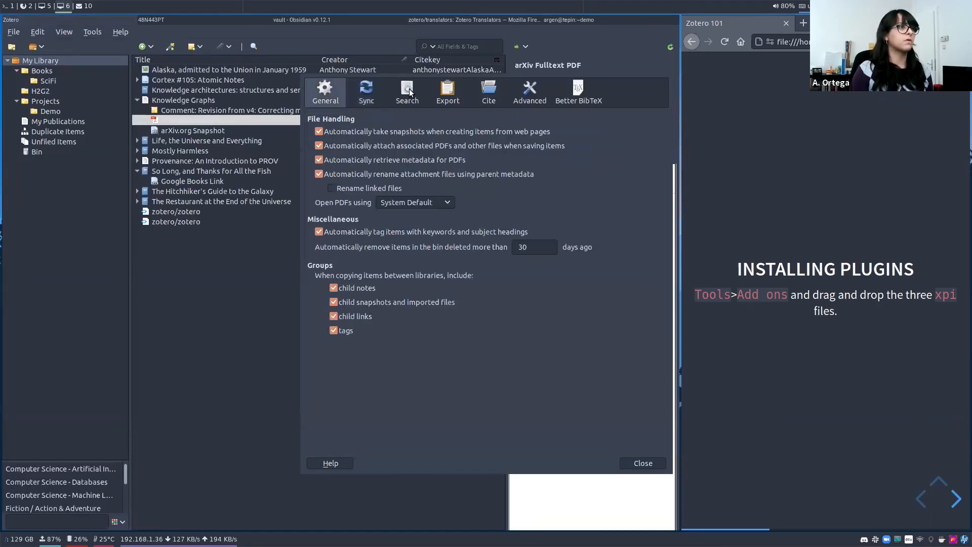
{"action": "left_click", "coordinate": [407, 92]}
{"action": "left_click", "coordinate": [445, 92]}
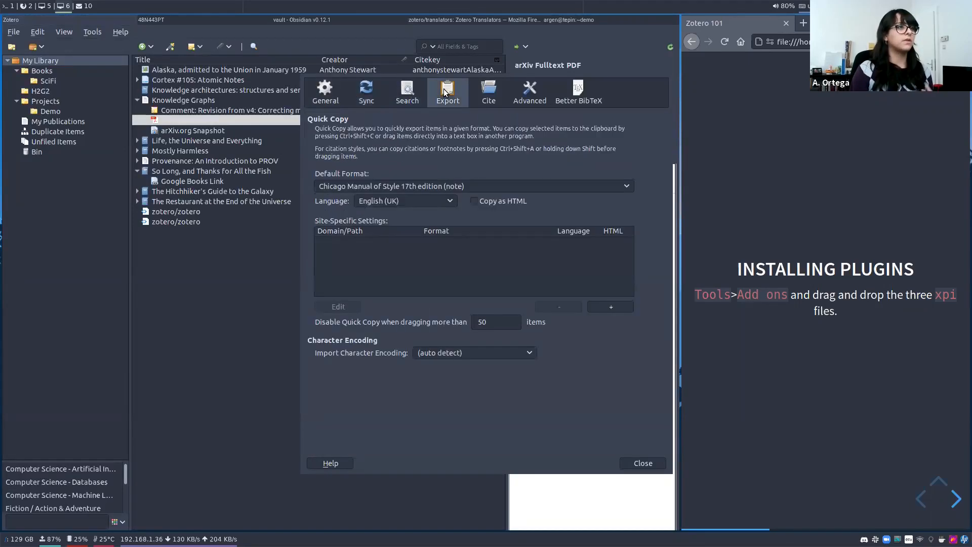
{"action": "left_click", "coordinate": [491, 96]}
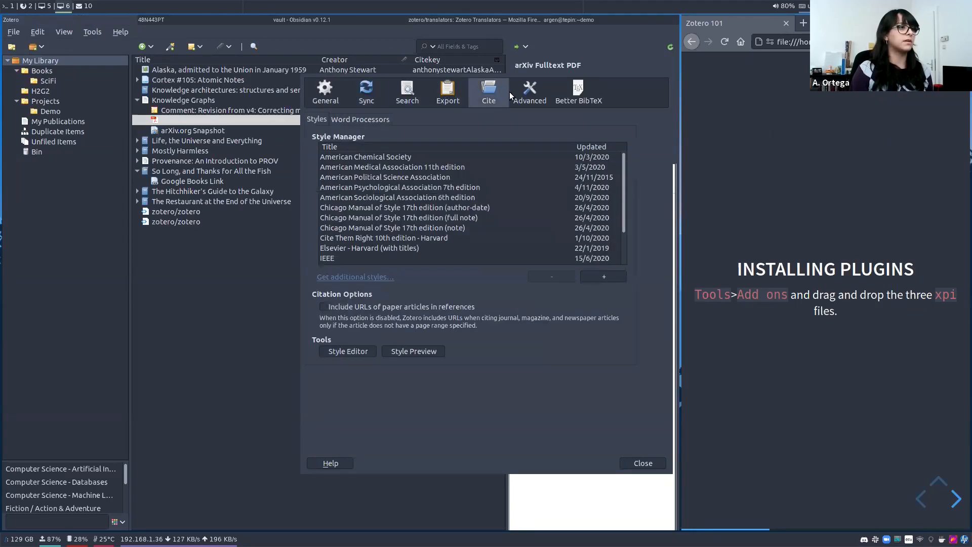
{"action": "left_click", "coordinate": [510, 96]}
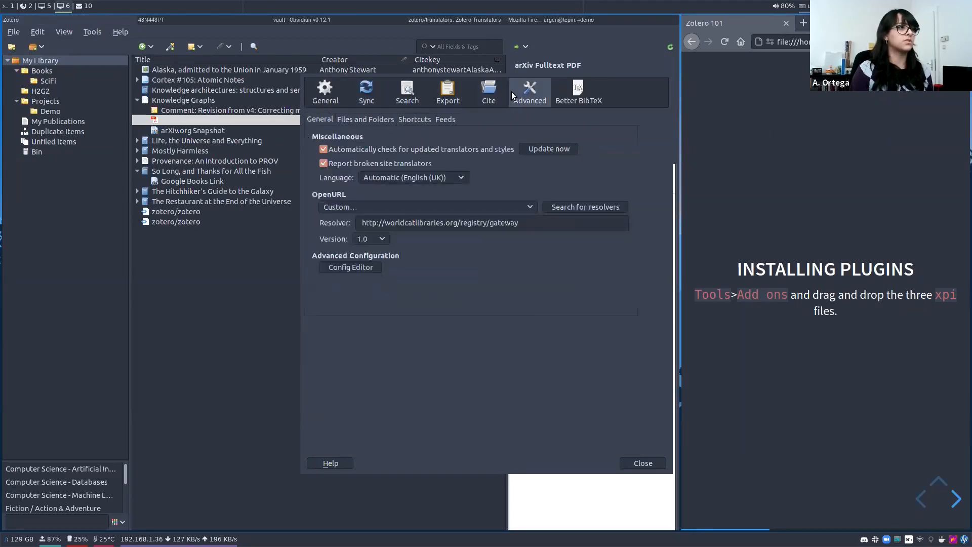
{"action": "left_click", "coordinate": [567, 90]}
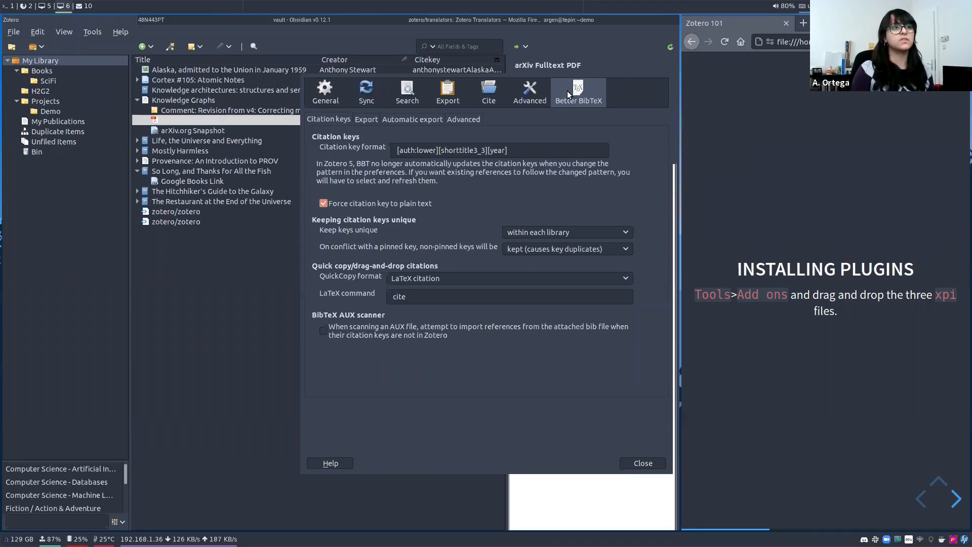
{"action": "left_click", "coordinate": [630, 462]}
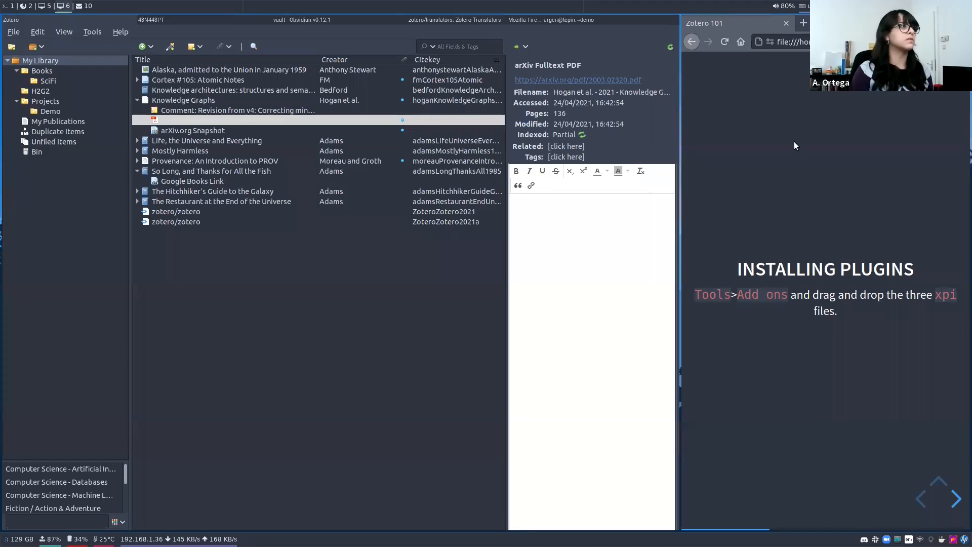
Add a new Podcast item to My Library and view the item types available for it.
{"action": "left_click", "coordinate": [147, 48]}
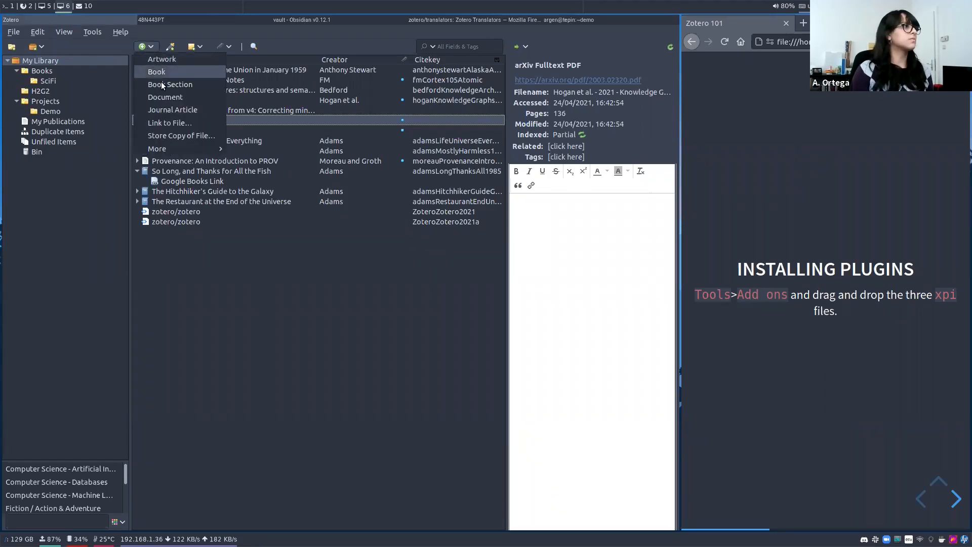
{"action": "mouse_move", "coordinate": [196, 150]}
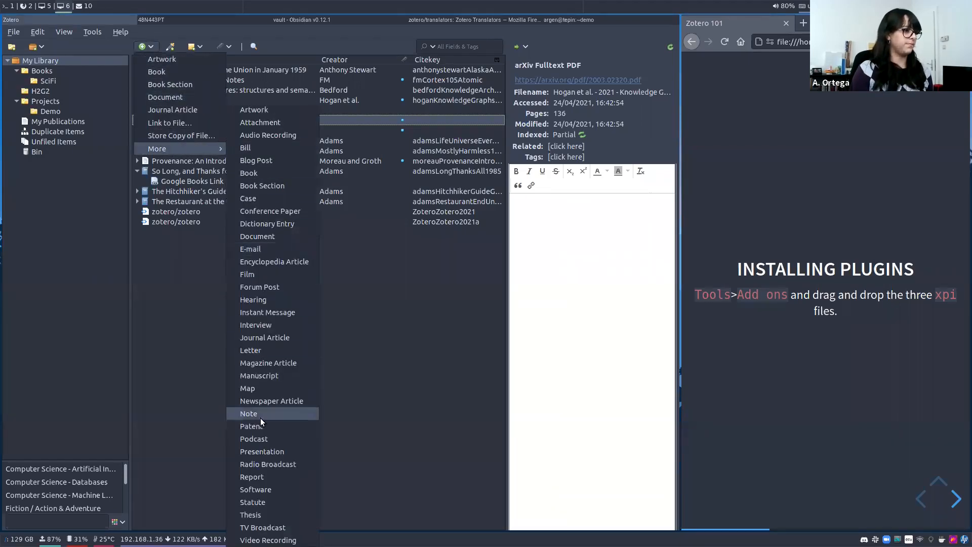
{"action": "left_click", "coordinate": [260, 440]}
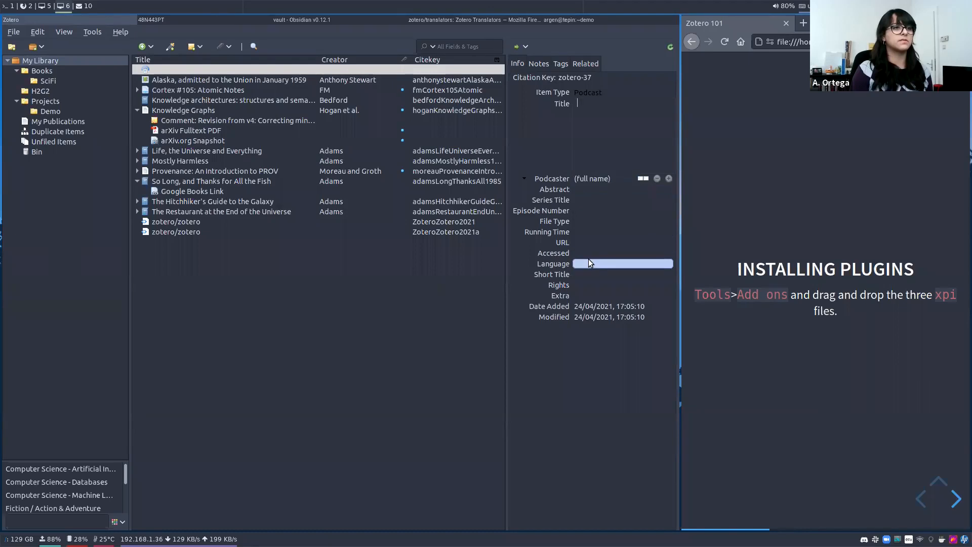
{"action": "left_click", "coordinate": [584, 299]}
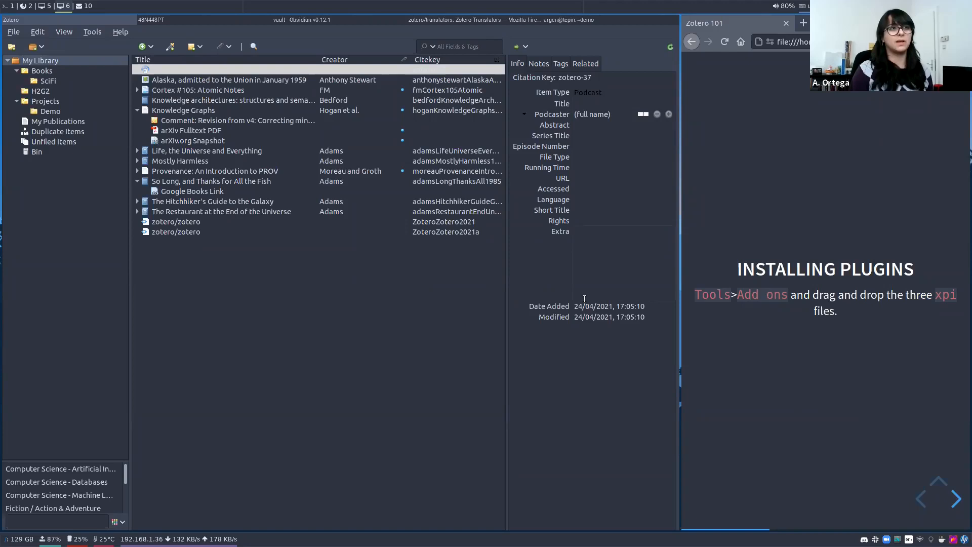
{"action": "left_click", "coordinate": [590, 93]}
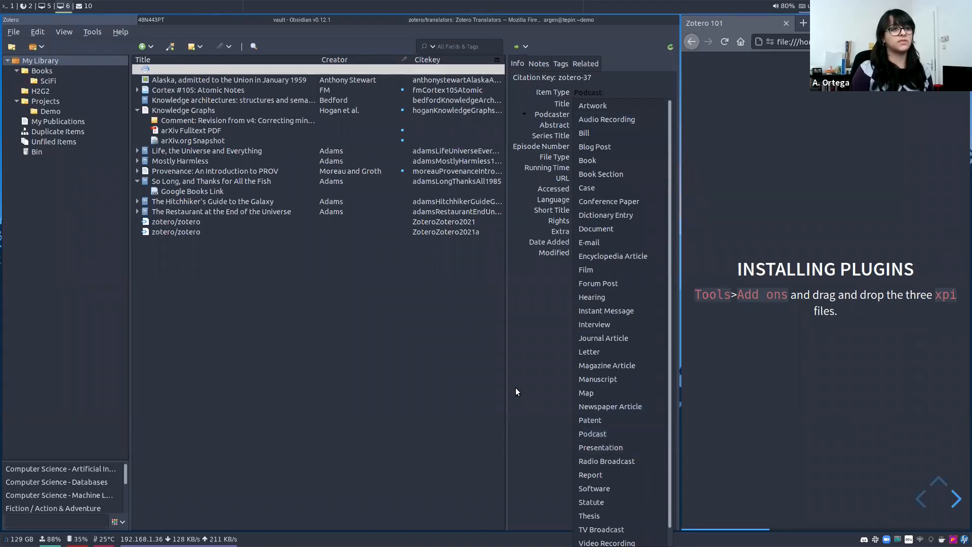
{"action": "left_click", "coordinate": [533, 389]}
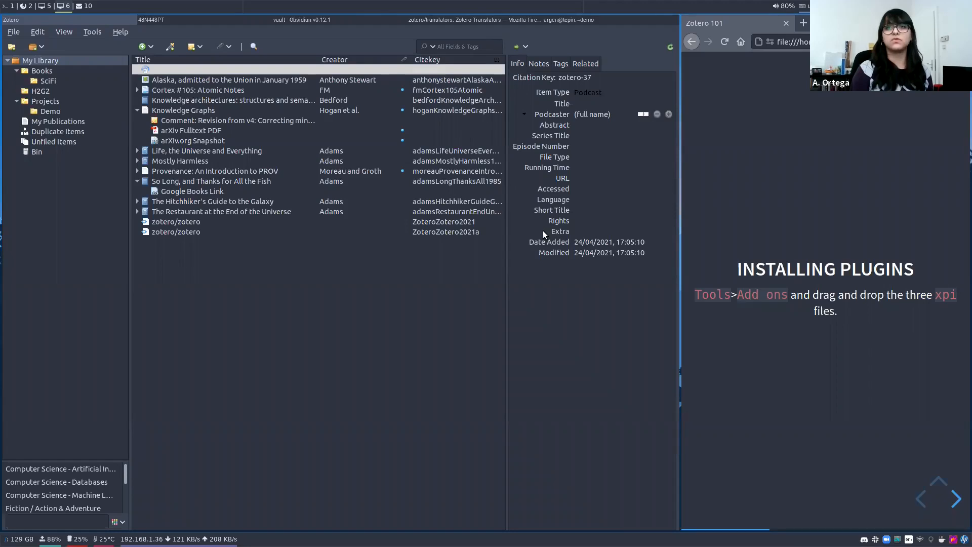
Enter "Date aired: 2021-04-24" in the Extra field of the new podcast item.
{"action": "left_click", "coordinate": [592, 232]}
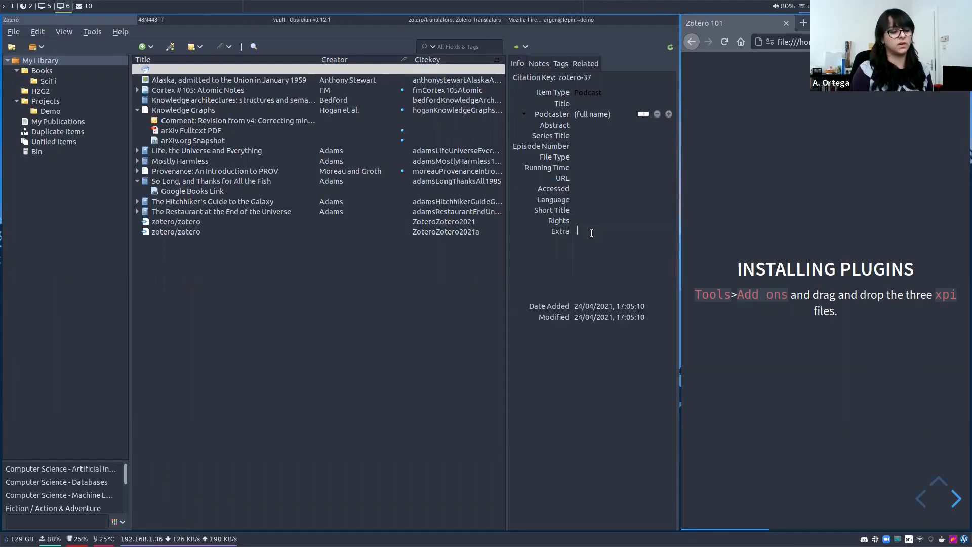
{"action": "type", "text": "Dat"}
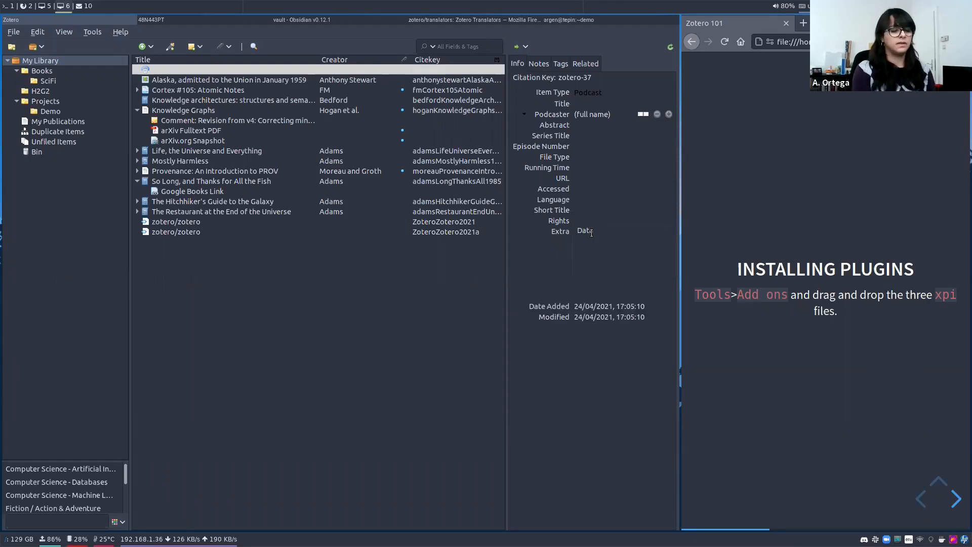
{"action": "type", "text": "a are"}
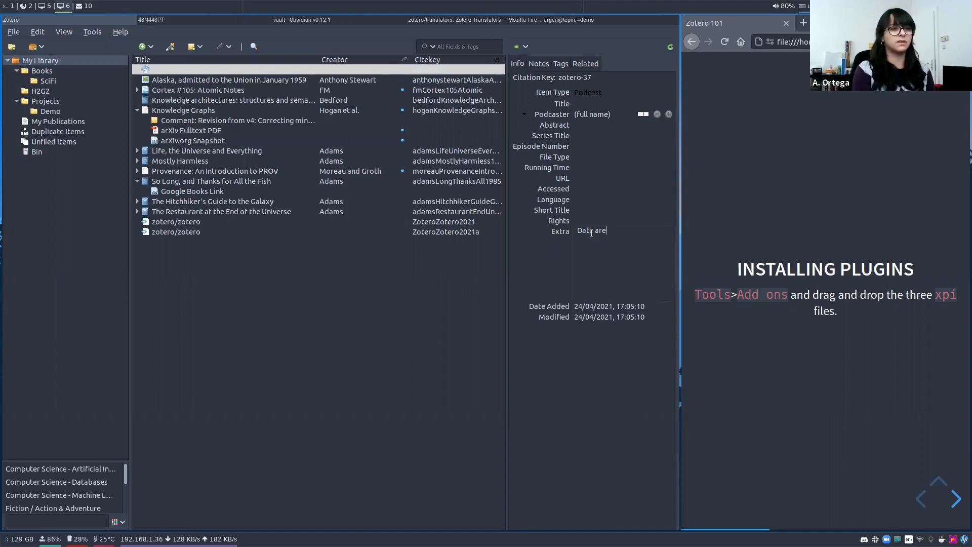
{"action": "key", "text": "BackSpace"}
{"action": "key", "text": "BackSpace"}
{"action": "type", "text": "ired"}
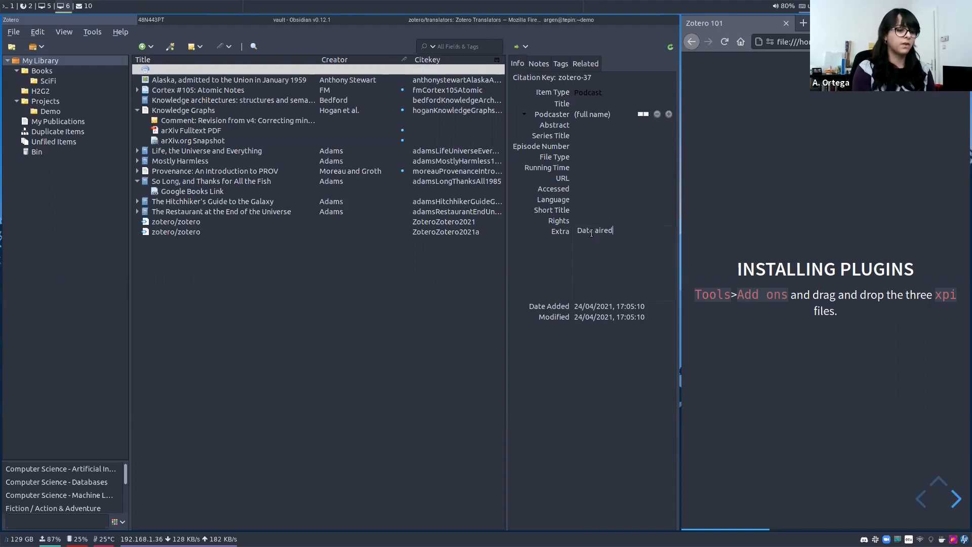
{"action": "type", "text": ": 2021-04-2"}
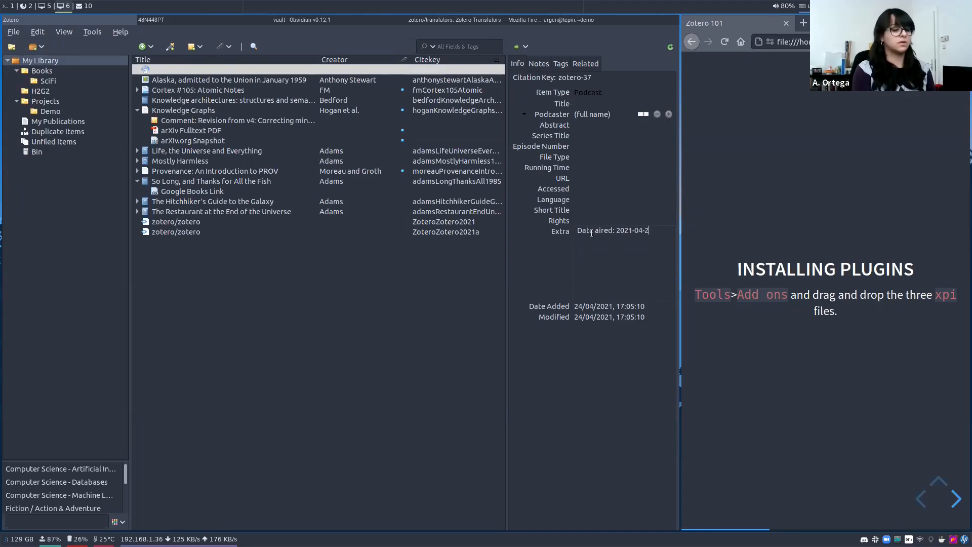
{"action": "type", "text": "4"}
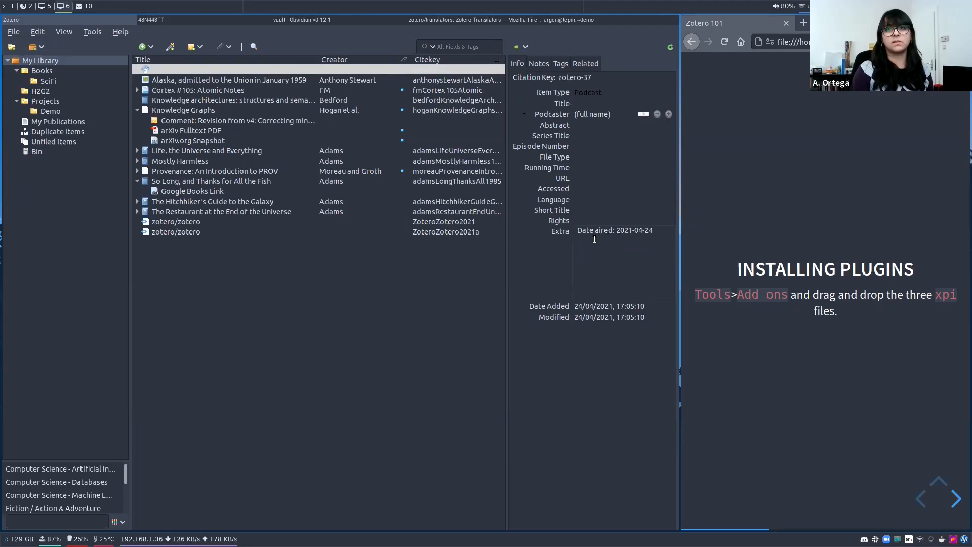
{"action": "left_click", "coordinate": [426, 310]}
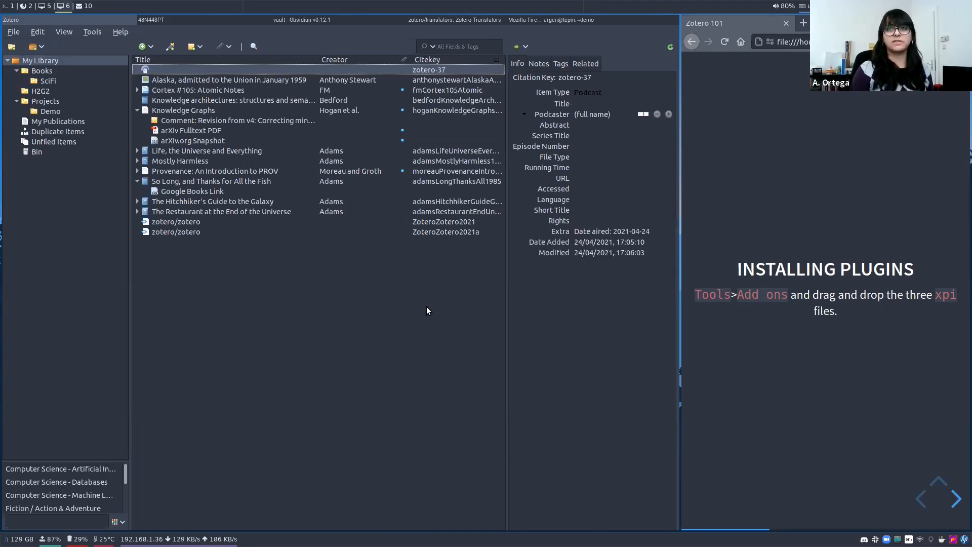